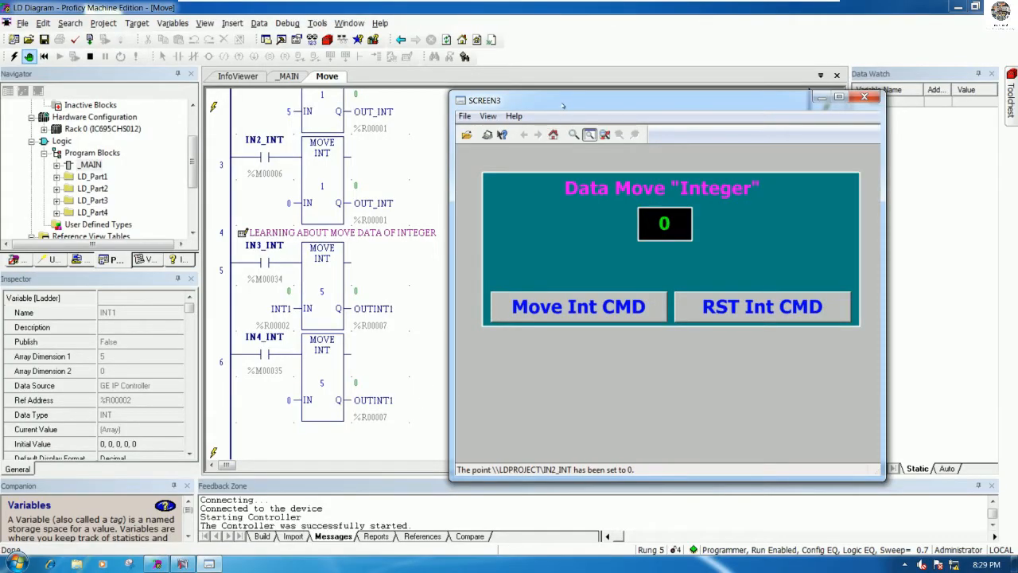
- Inspect the variable properties of input INT1 and output OUTINT1 on the MOVE INT block controlled by IN3_INT
drag(562, 104, 556, 107)
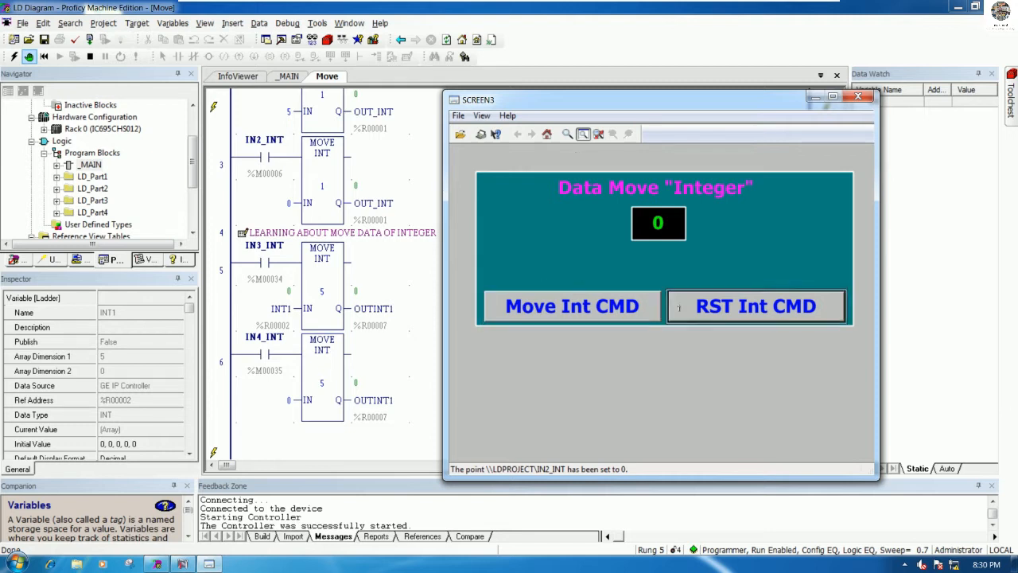
click(598, 311)
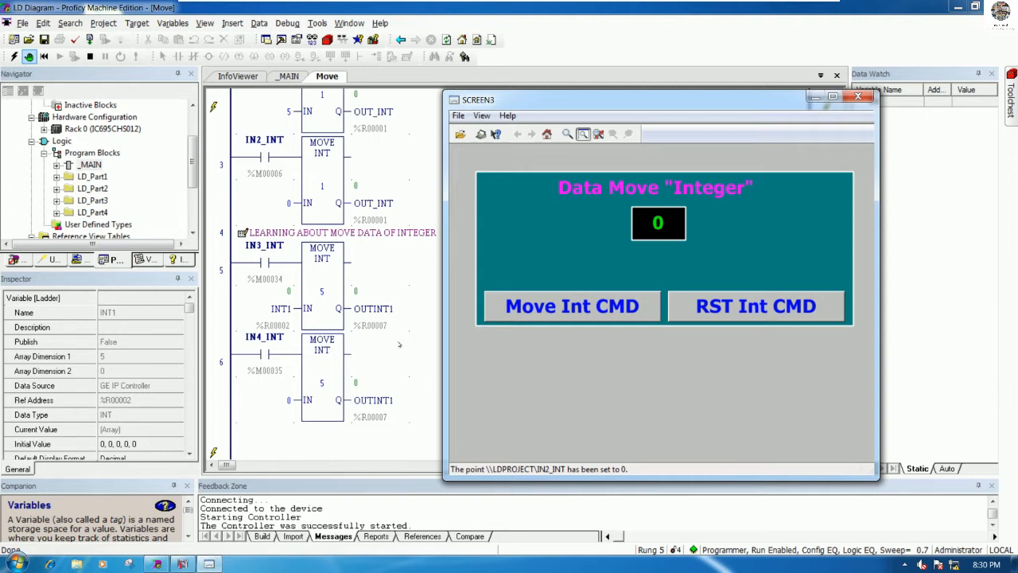
mouse_move(283, 308)
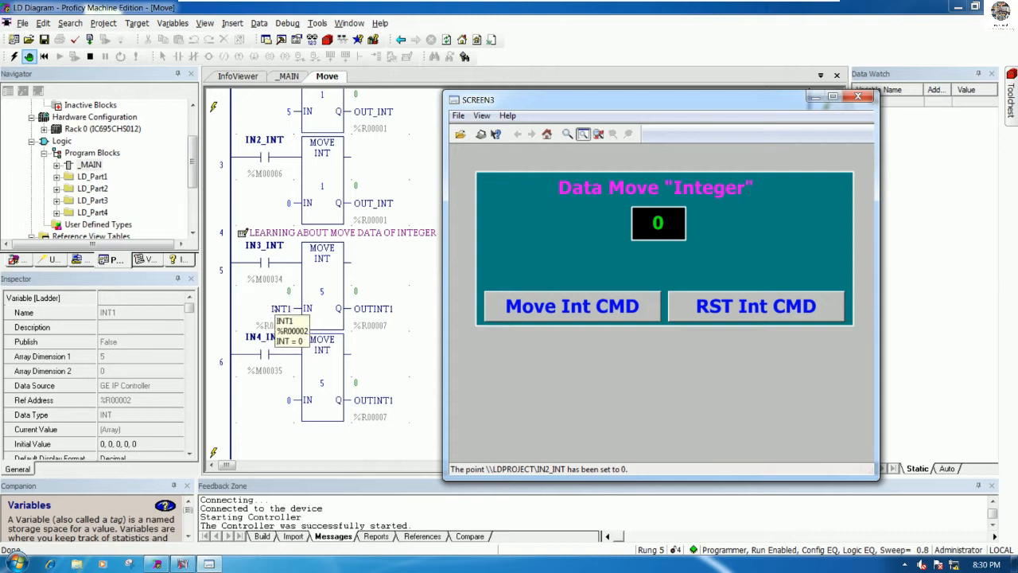
click(265, 314)
click(265, 316)
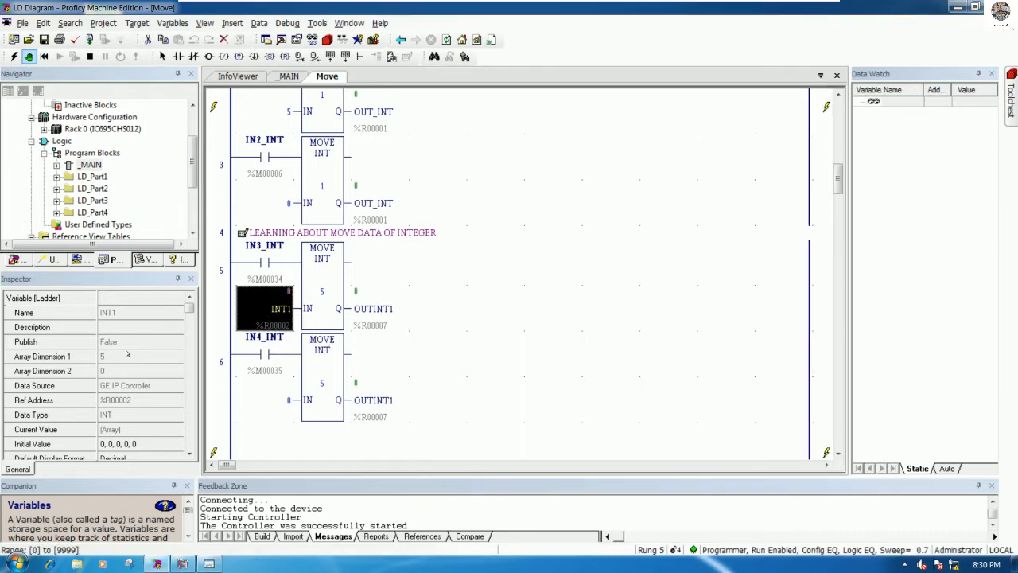
click(445, 298)
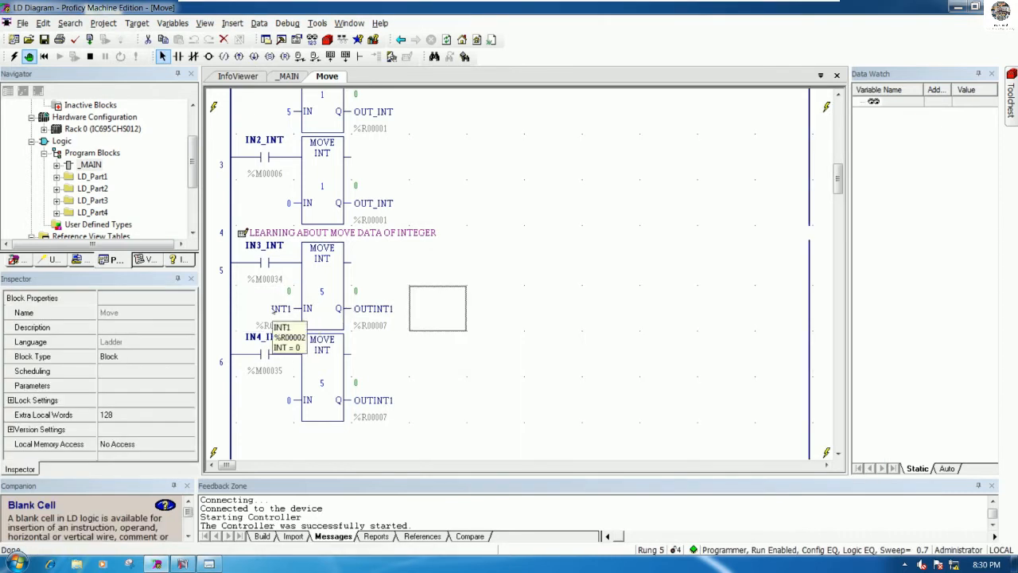
click(266, 312)
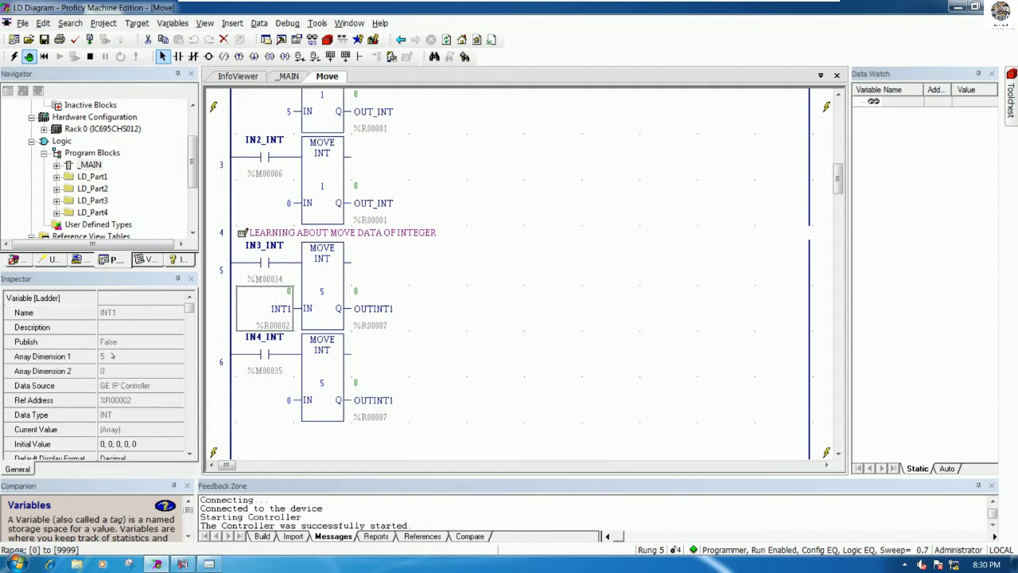
click(374, 309)
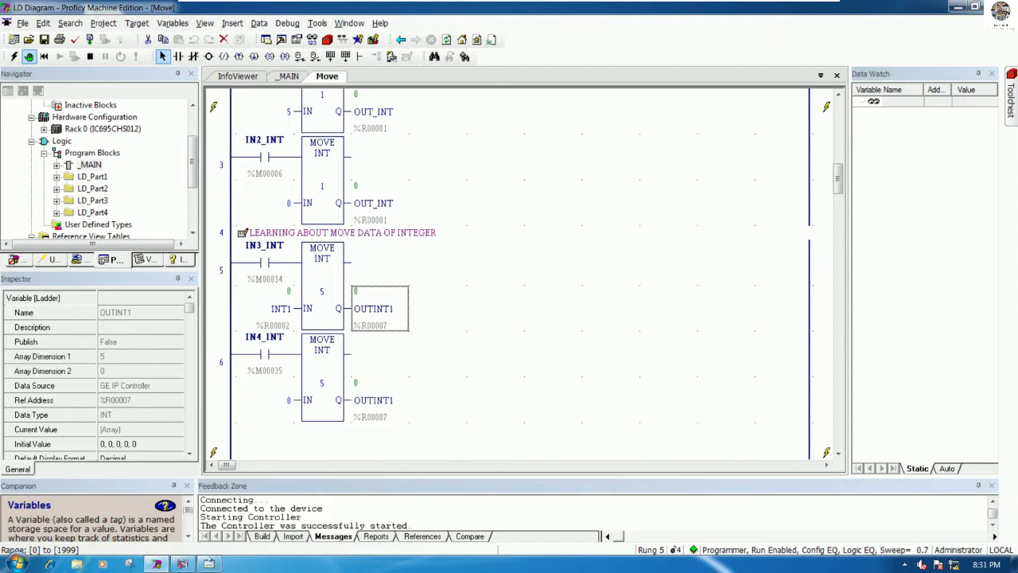
- Close the SCREEN3 runtime window, switch to CIMPLICITY Workbench and place its window beside the ladder logic
click(209, 564)
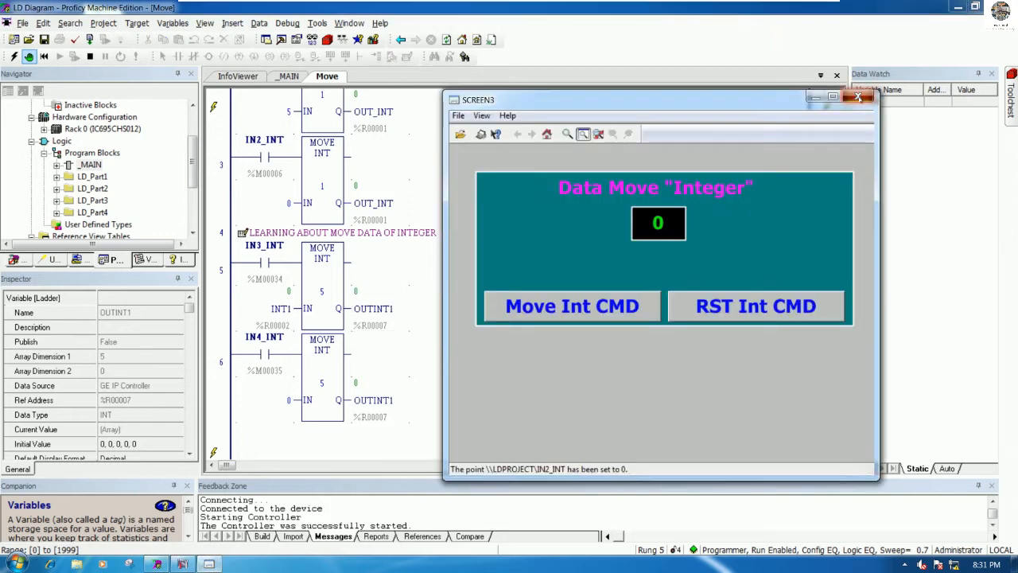
click(857, 97)
click(183, 564)
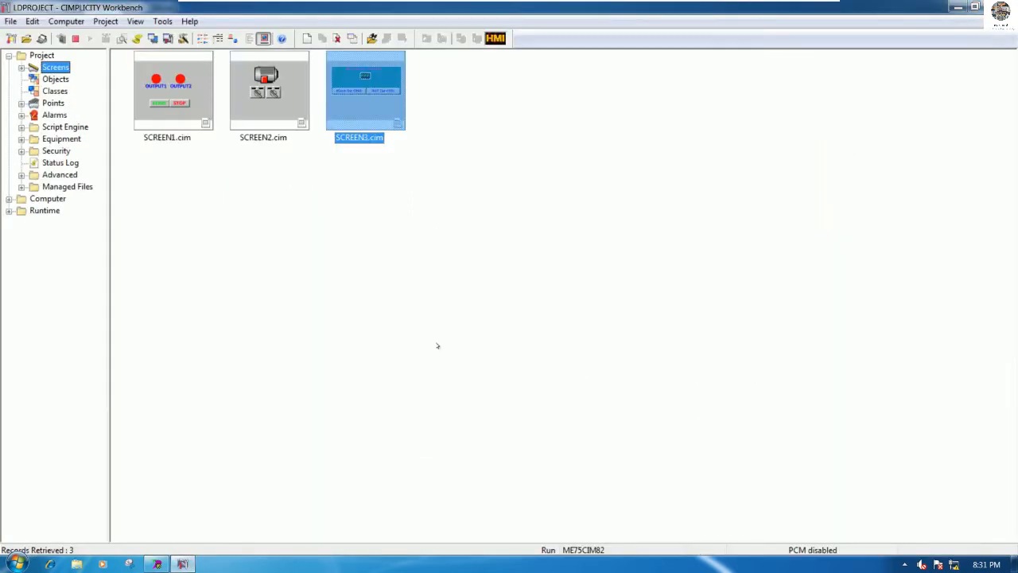
drag(468, 9, 708, 99)
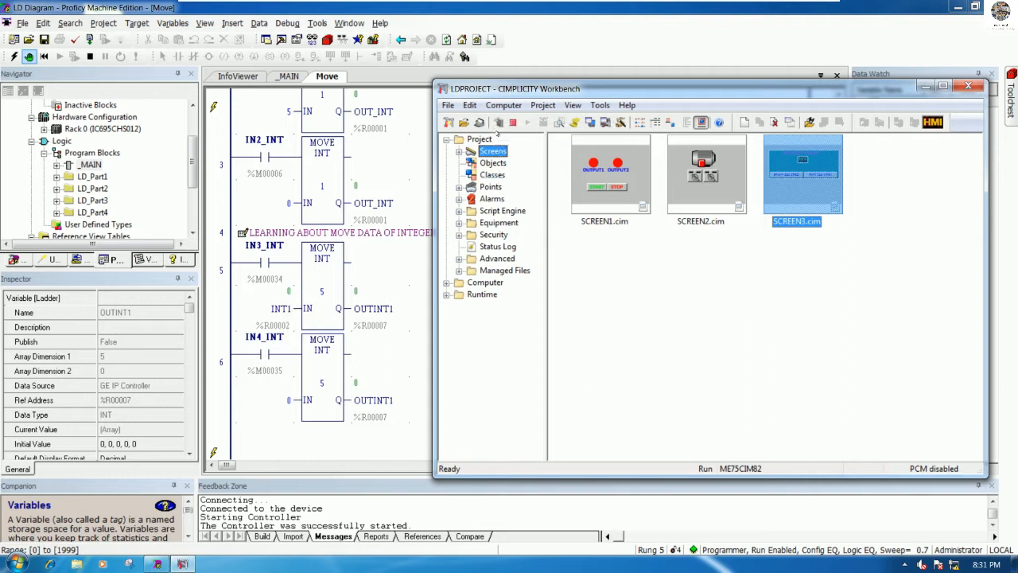
- Enable dynamic mode for LDPROJECT and open the project's list of points
click(498, 121)
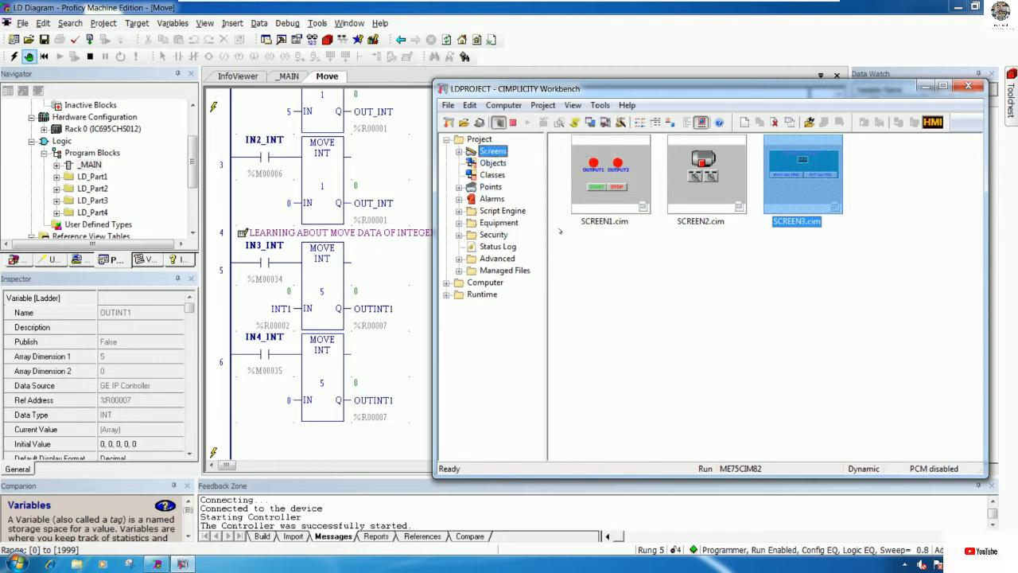
click(498, 121)
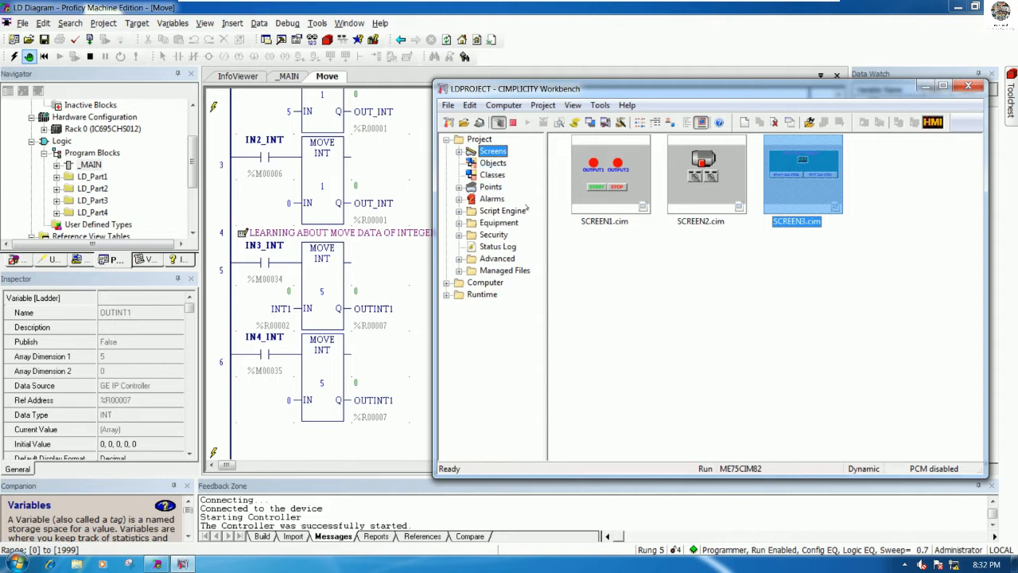
click(489, 186)
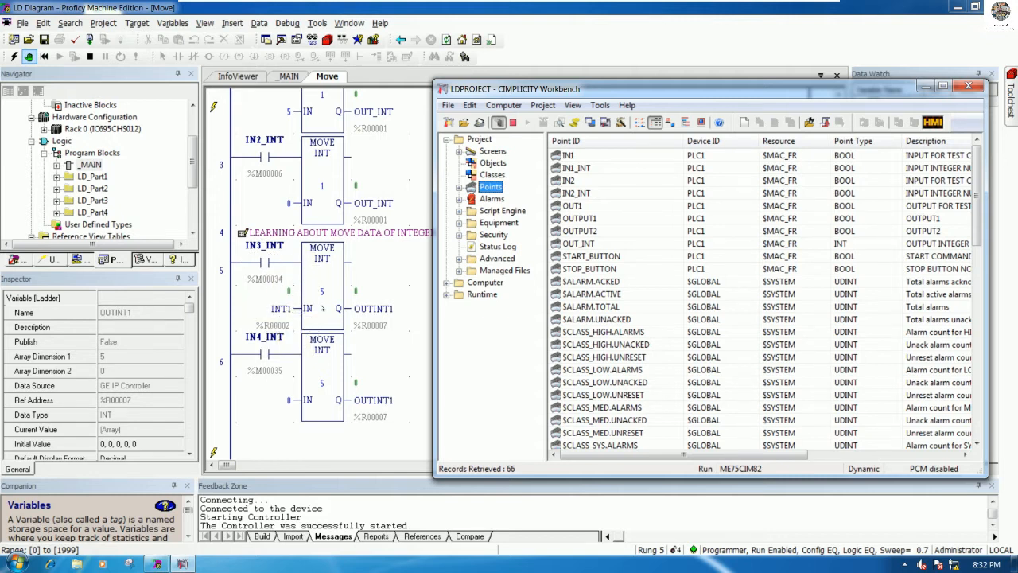
click(613, 261)
scroll(613, 261, down, 3)
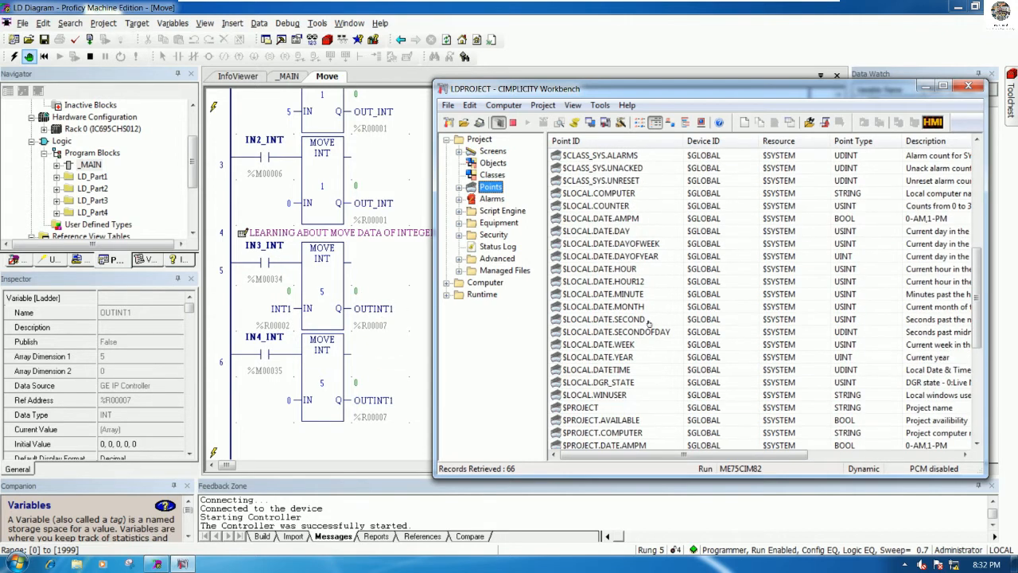
scroll(650, 319, up, 3)
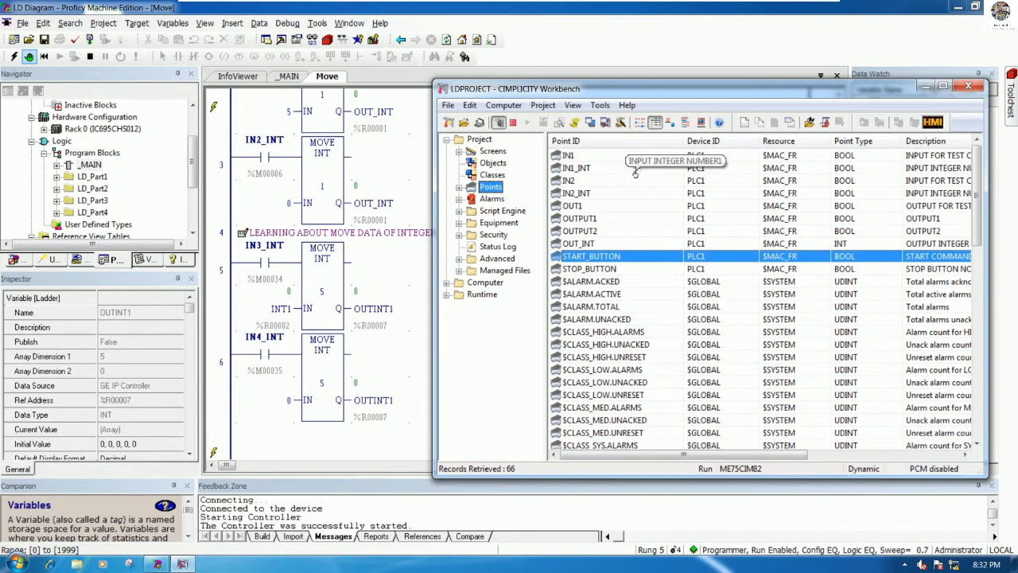
- Duplicate the IN2_INT point as IN3_INT on device PLC1
click(584, 168)
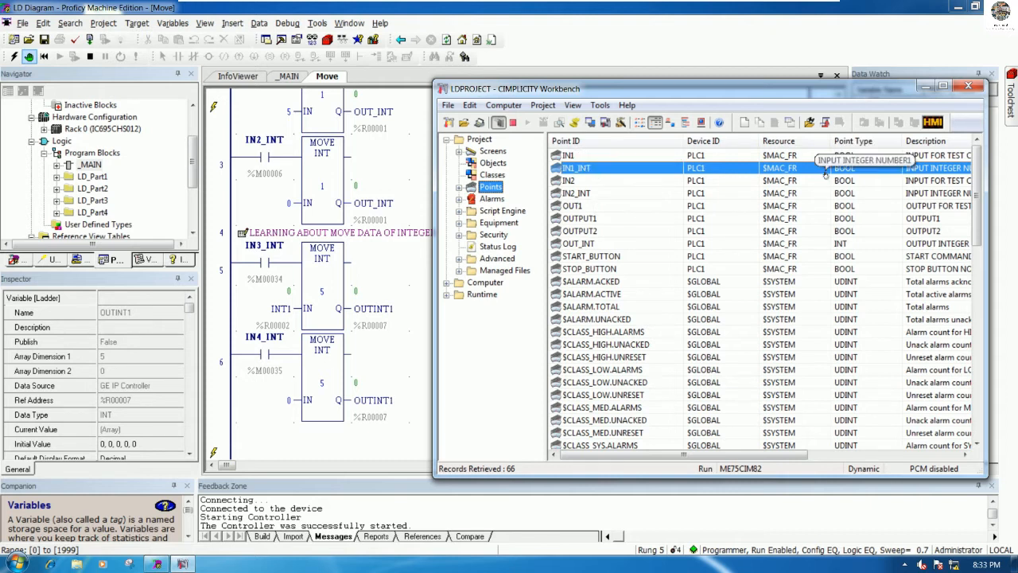
click(598, 193)
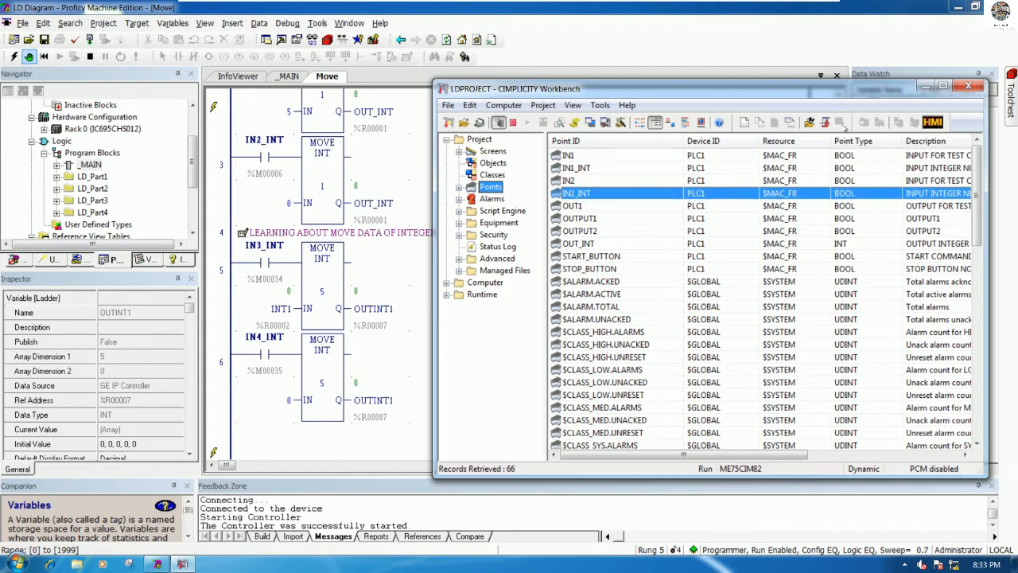
right_click(598, 193)
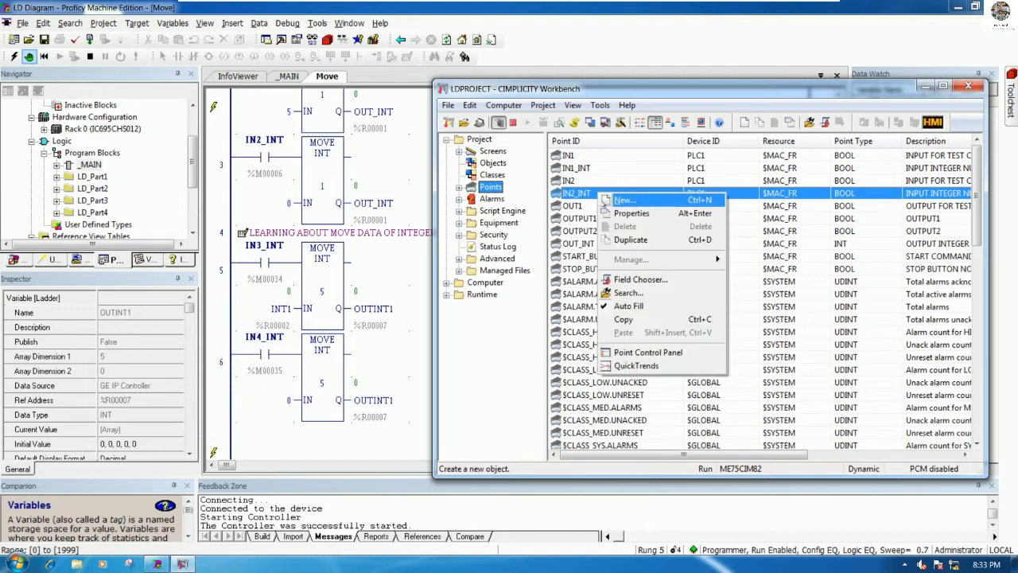
click(628, 240)
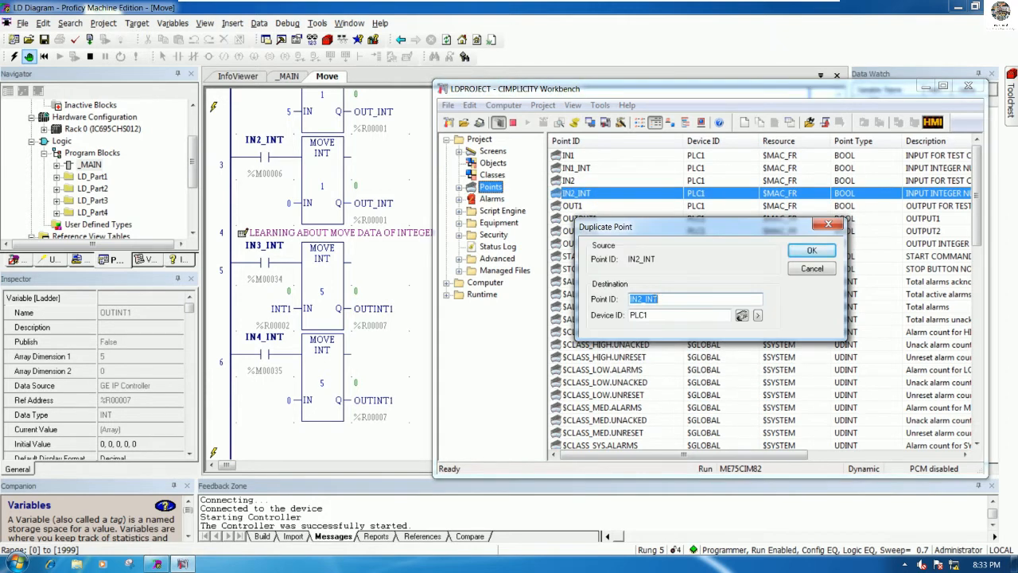
click(643, 299)
key(BackSpace)
text(3)
click(824, 250)
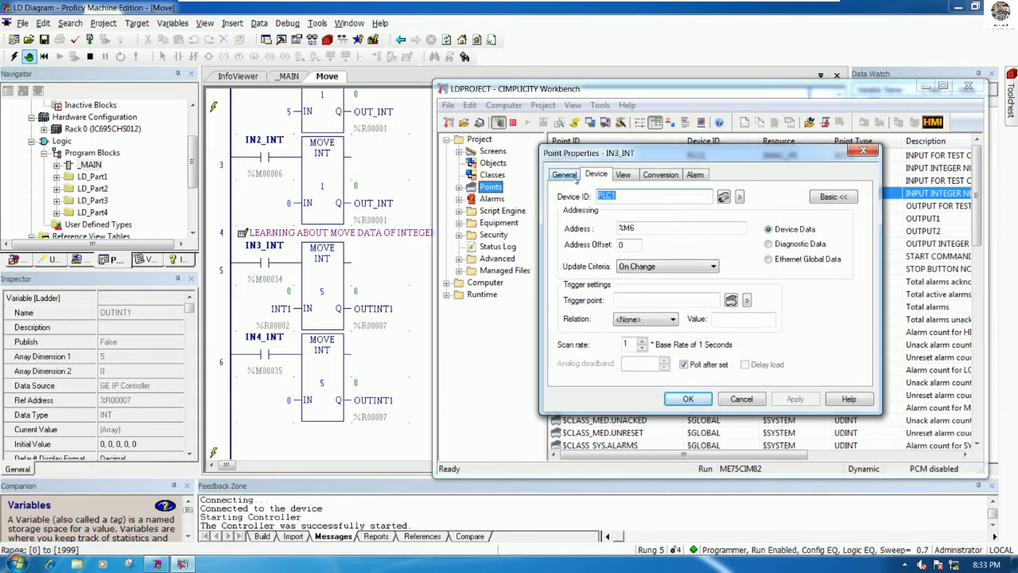
- Set the IN3_INT point's description to INPUT INTEGER NUMBER3 and its device address to %M34, and save it
click(564, 174)
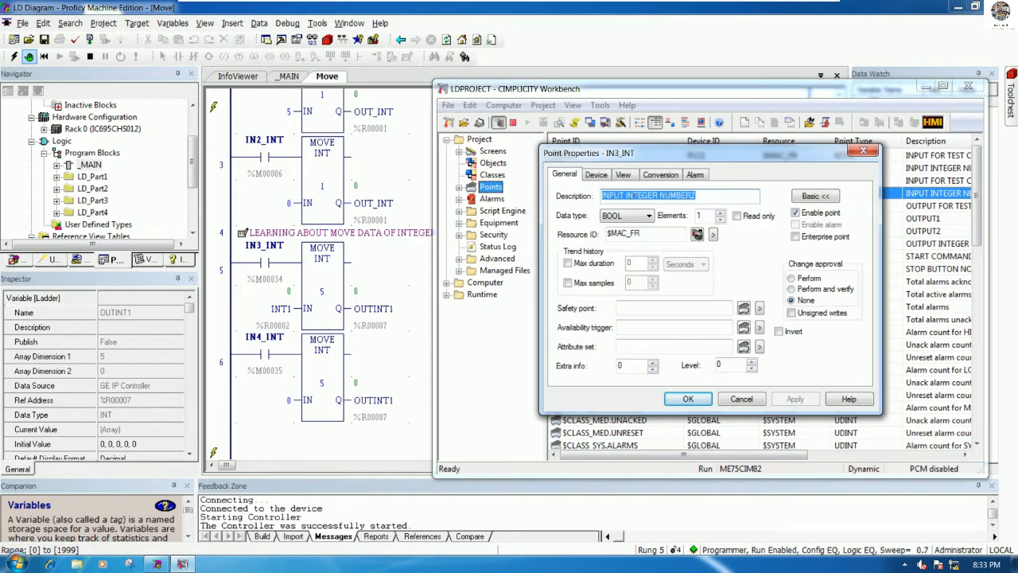
click(697, 196)
key(BackSpace)
text(3)
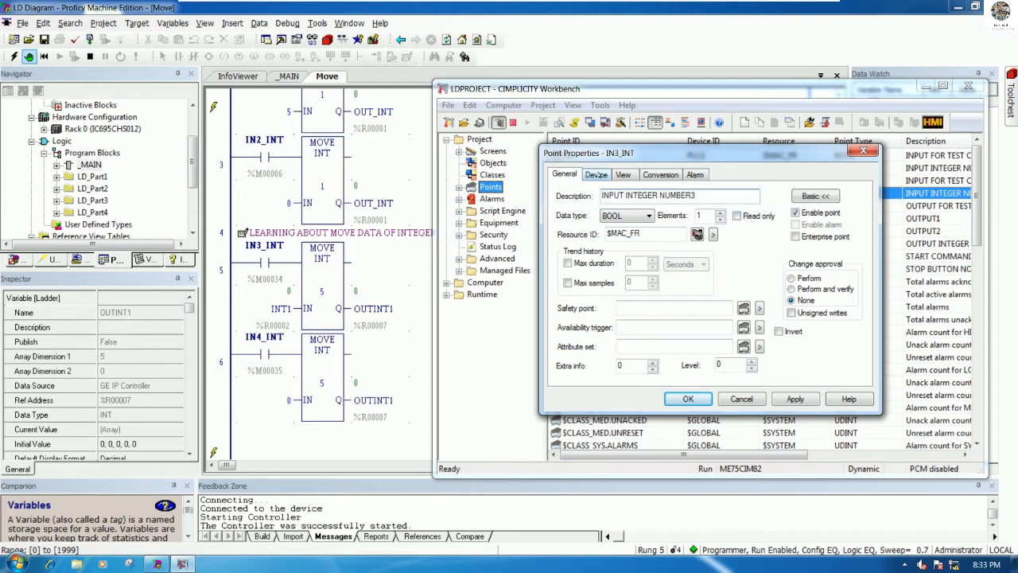
click(598, 174)
click(644, 228)
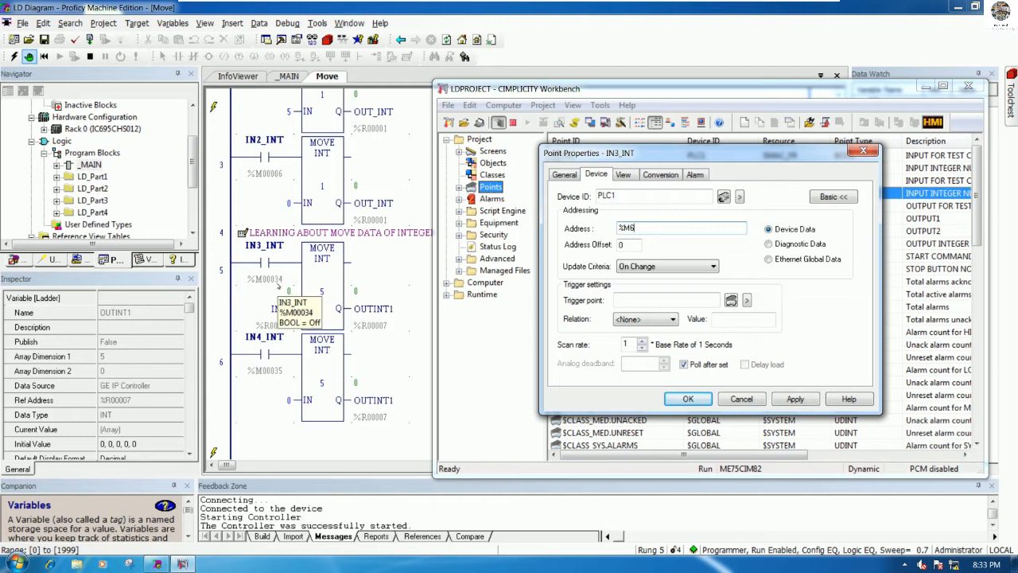
key(BackSpace)
text(34)
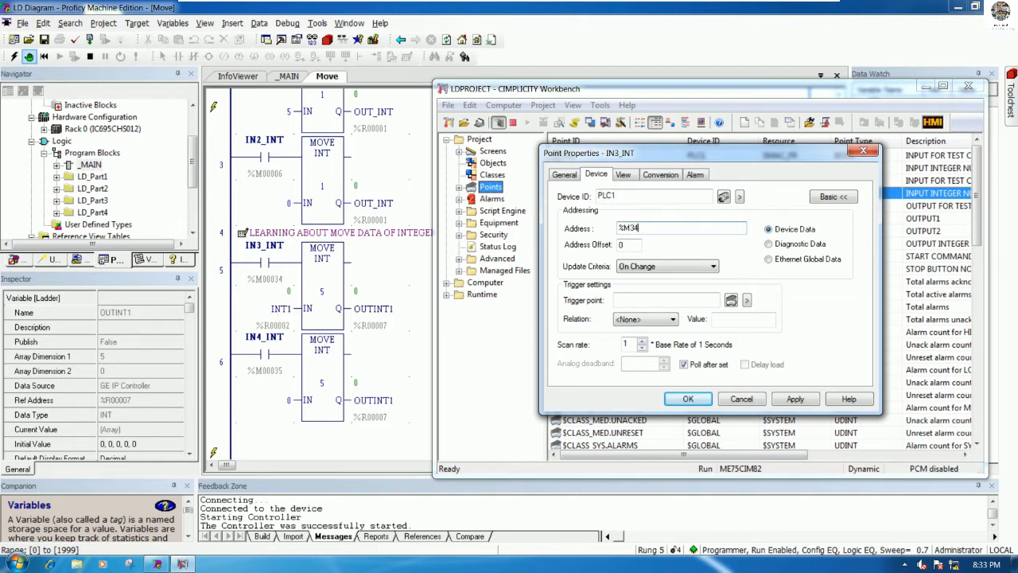
click(692, 397)
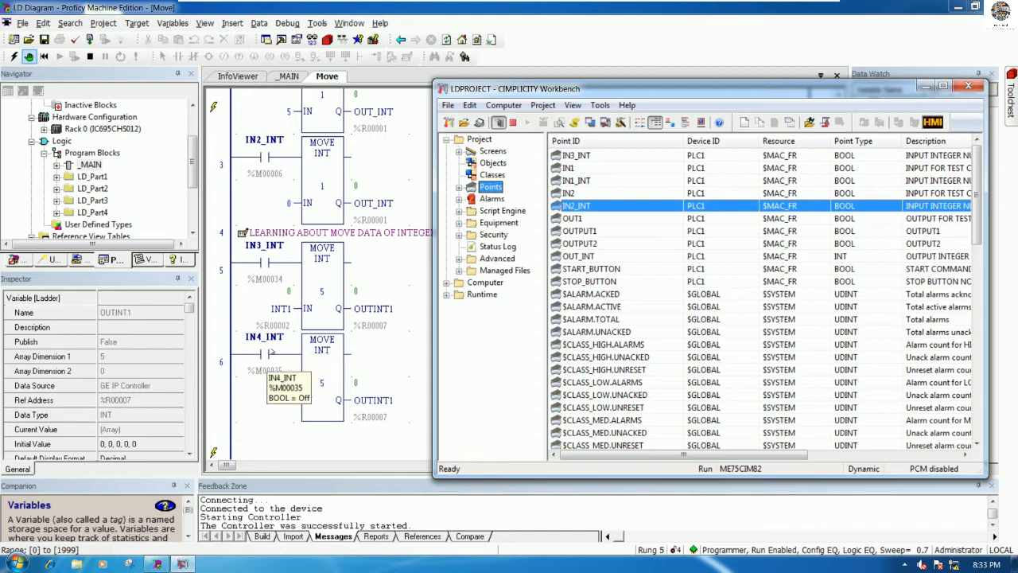
- Duplicate the IN3_INT point as IN4_INT on device PLC1
click(583, 155)
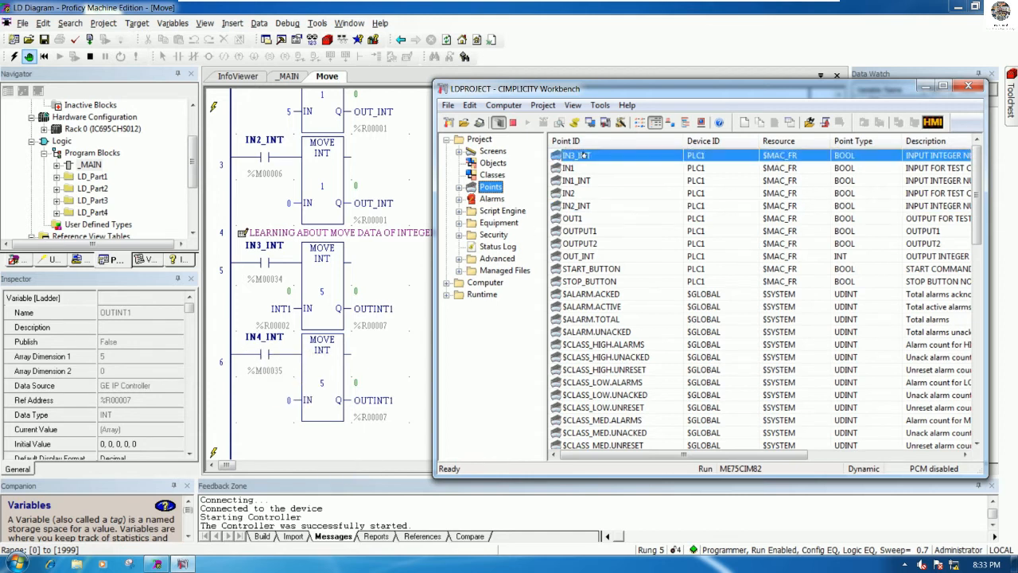
right_click(583, 155)
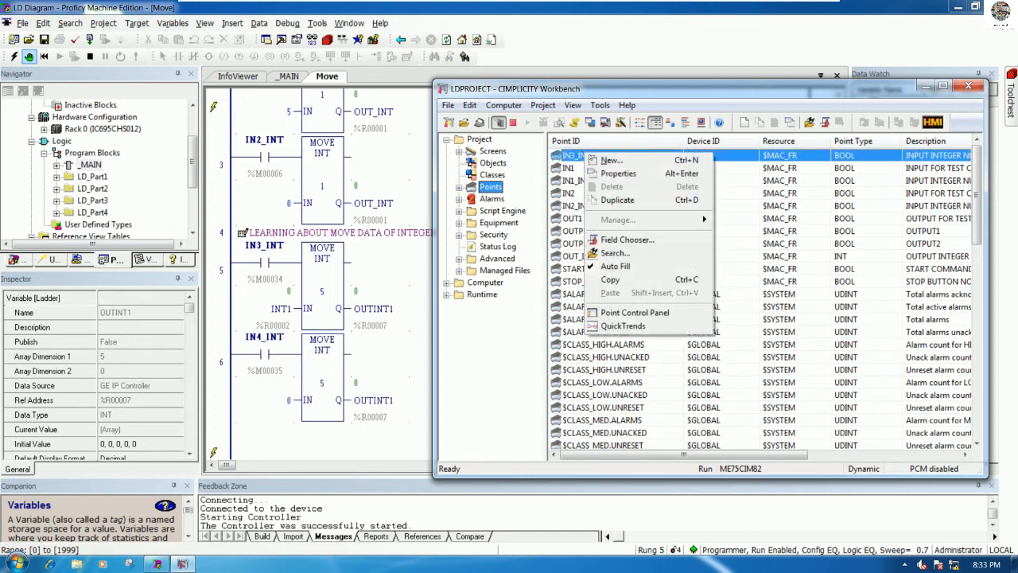
click(617, 200)
click(643, 299)
key(BackSpace)
text(4_INT)
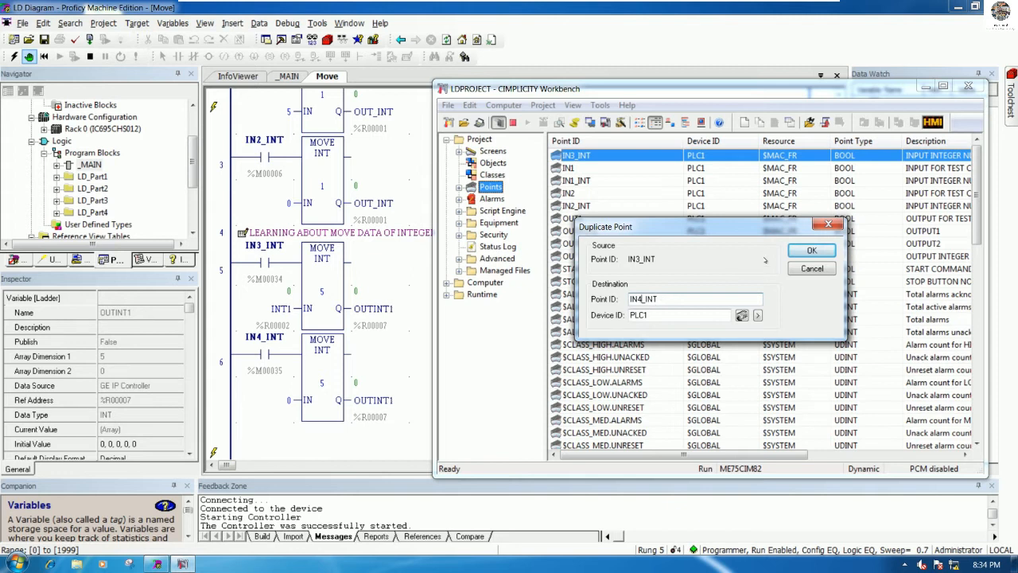
click(811, 251)
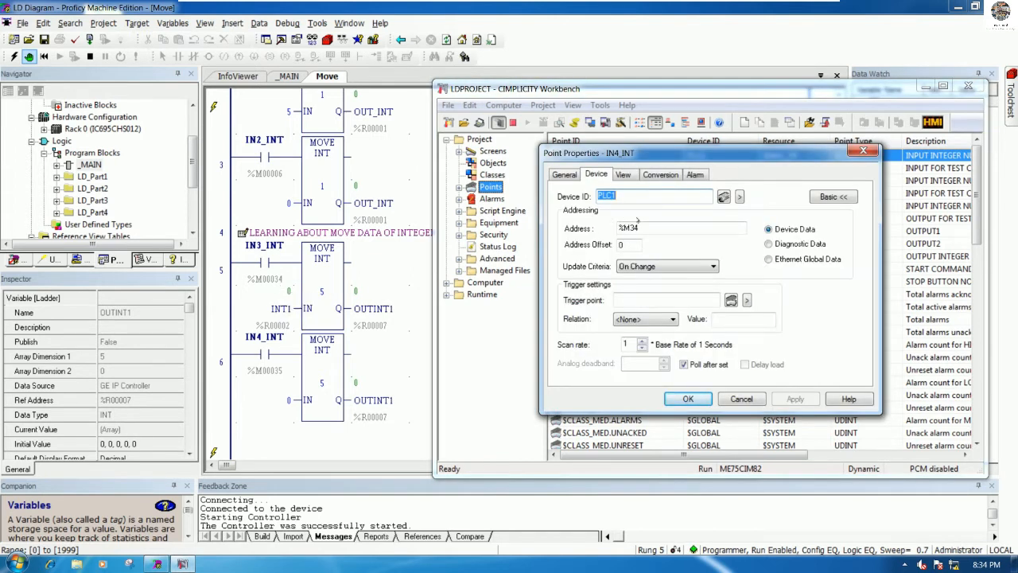
- Set the IN4_INT point's description to INPUT INTEGER NUMBER4 and its device address to %M35, and save it
click(566, 175)
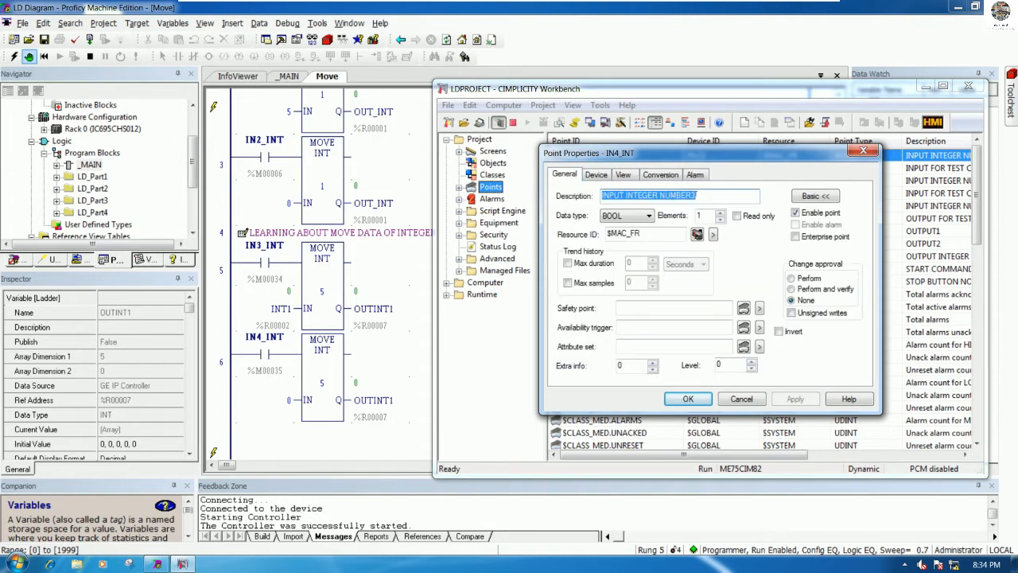
click(692, 195)
key(BackSpace)
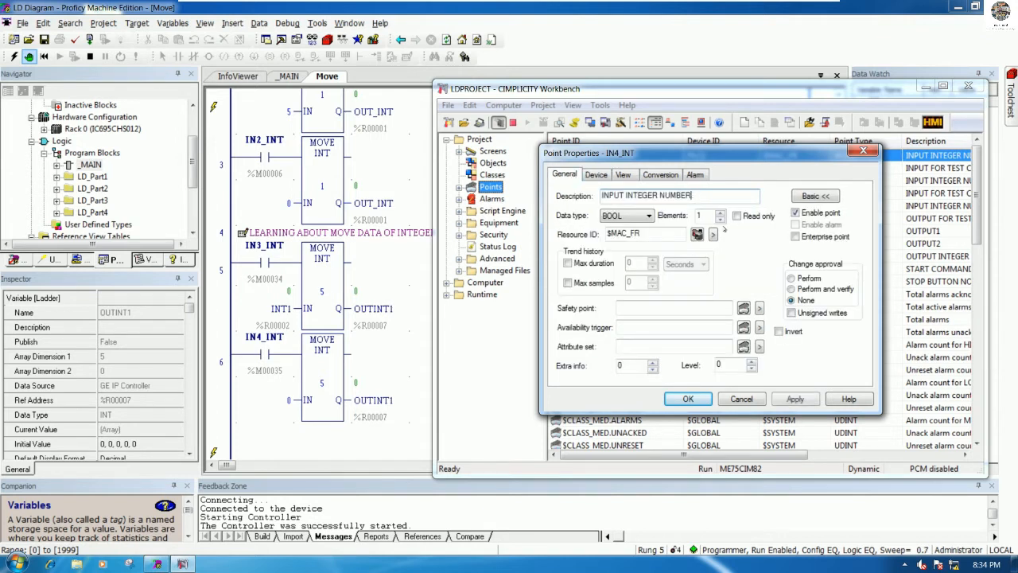
text(4)
click(597, 174)
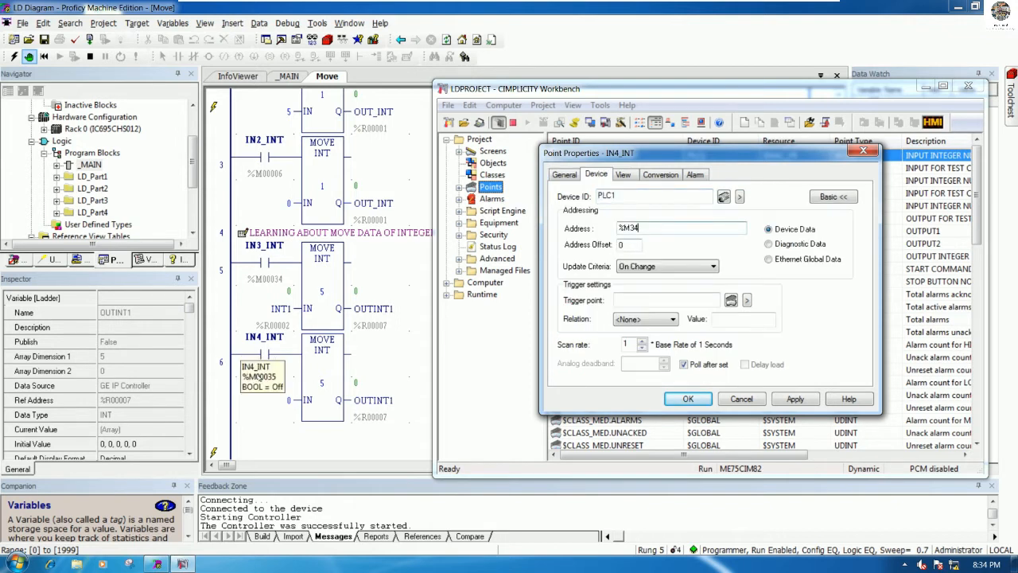
key(BackSpace)
text(5)
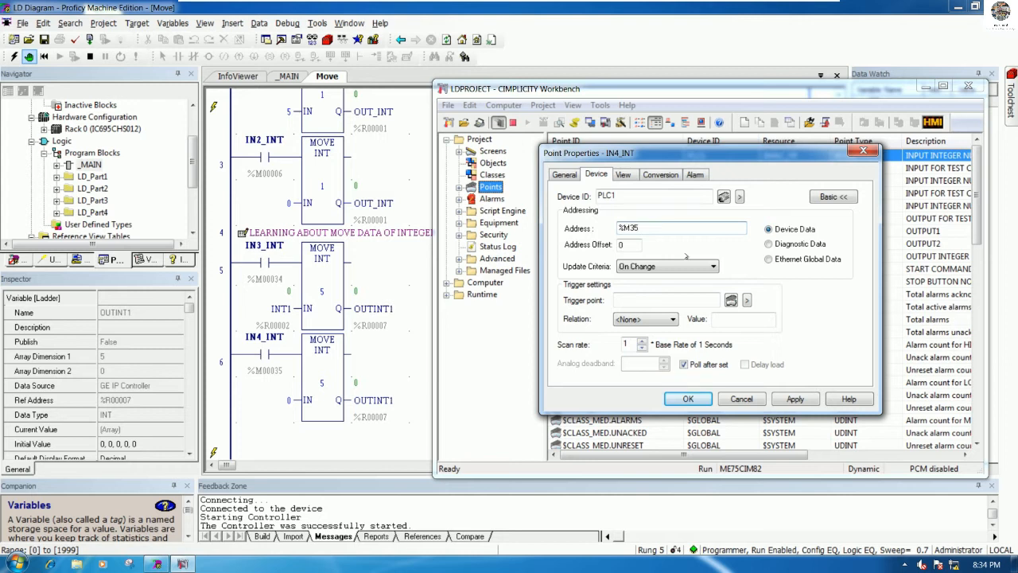
click(688, 398)
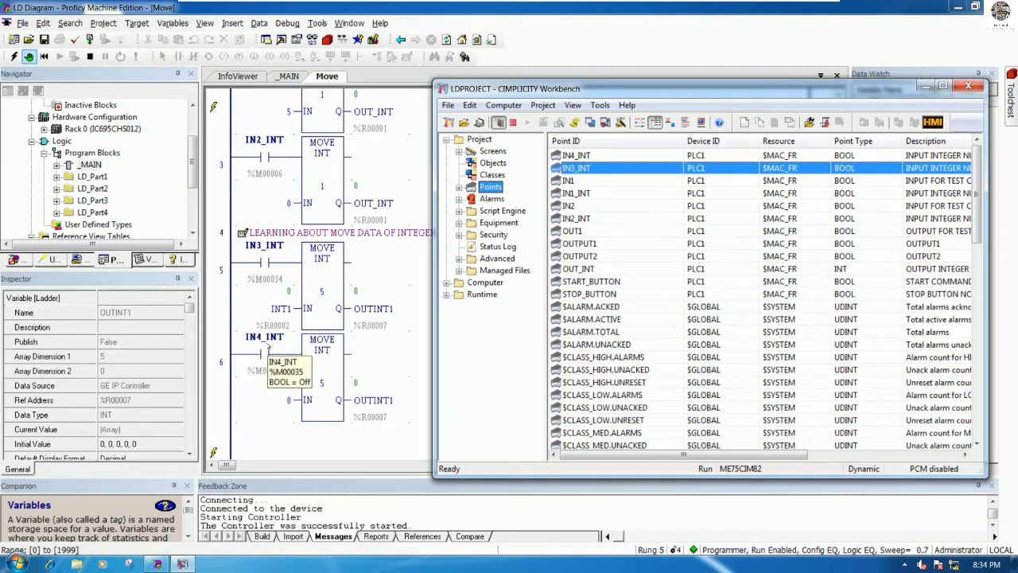
- Inspect the INT1 array variable on the Move block's input in the ladder, and switch back to the CIMPLICITY Workbench
click(284, 307)
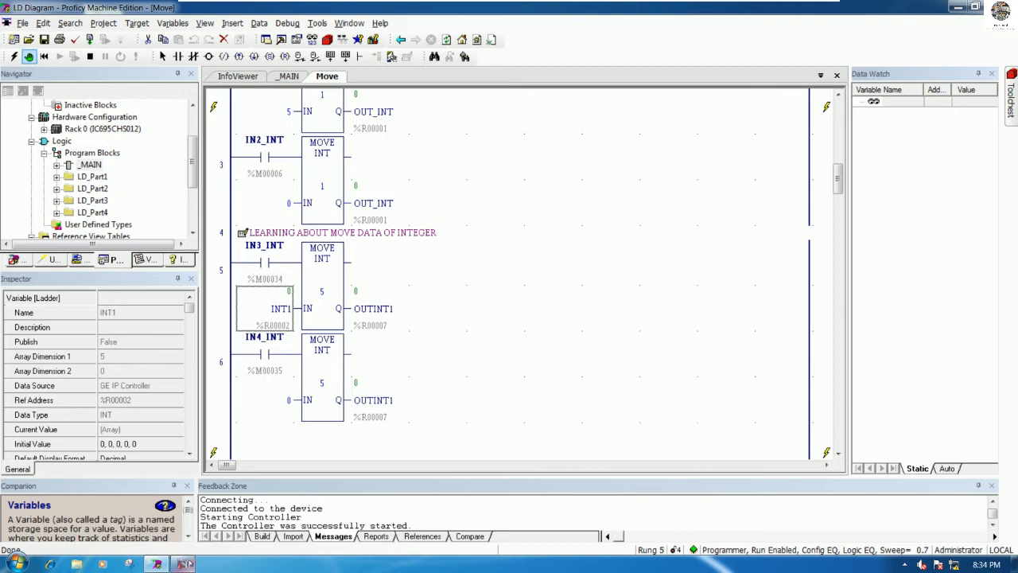
click(182, 564)
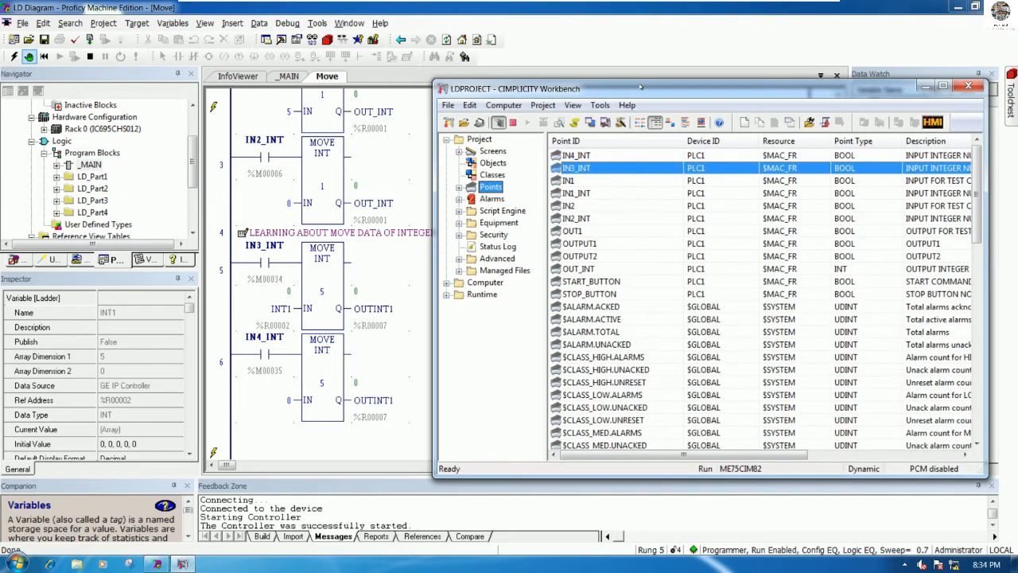
drag(641, 87, 649, 84)
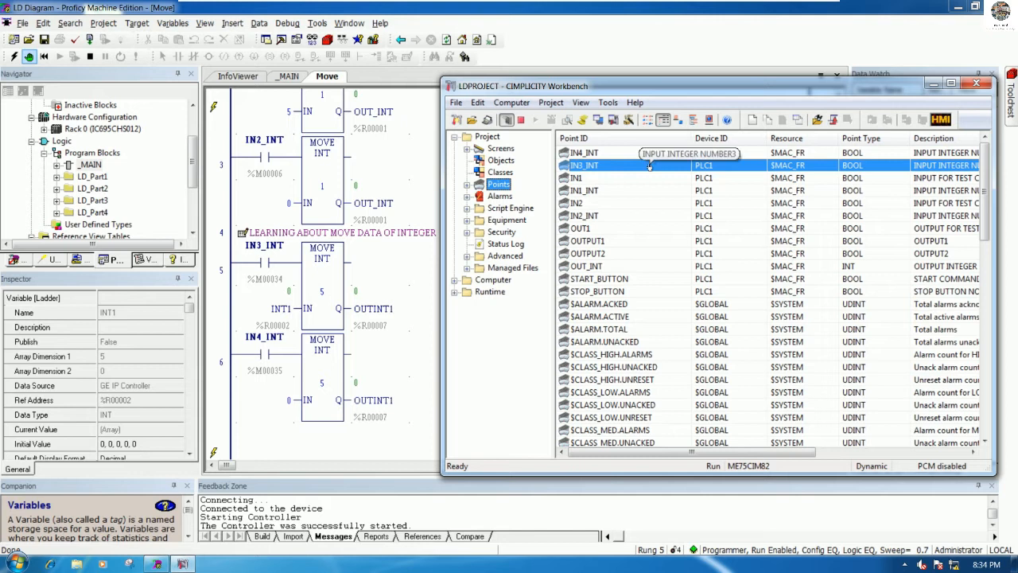
click(672, 154)
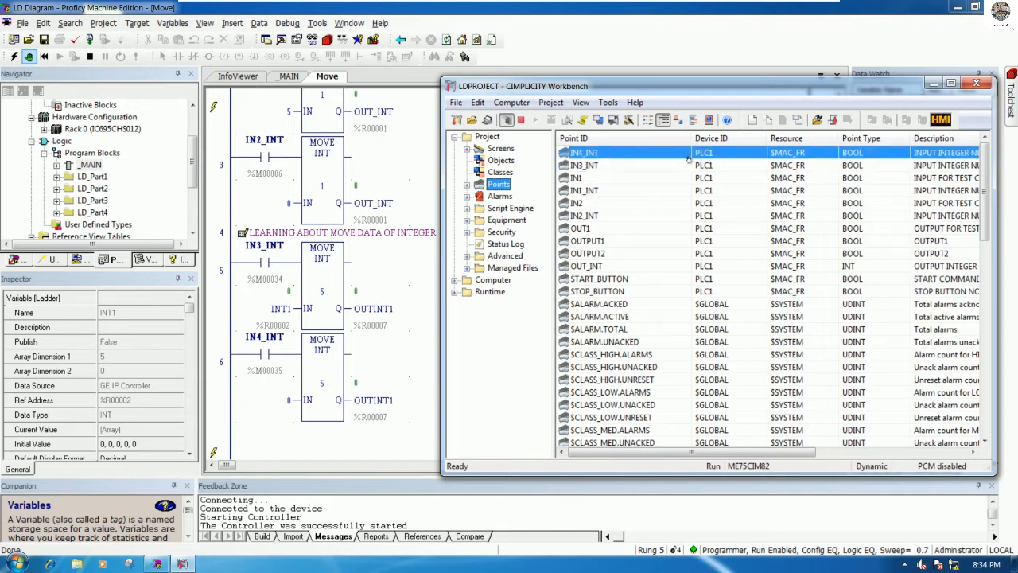
click(608, 191)
click(607, 180)
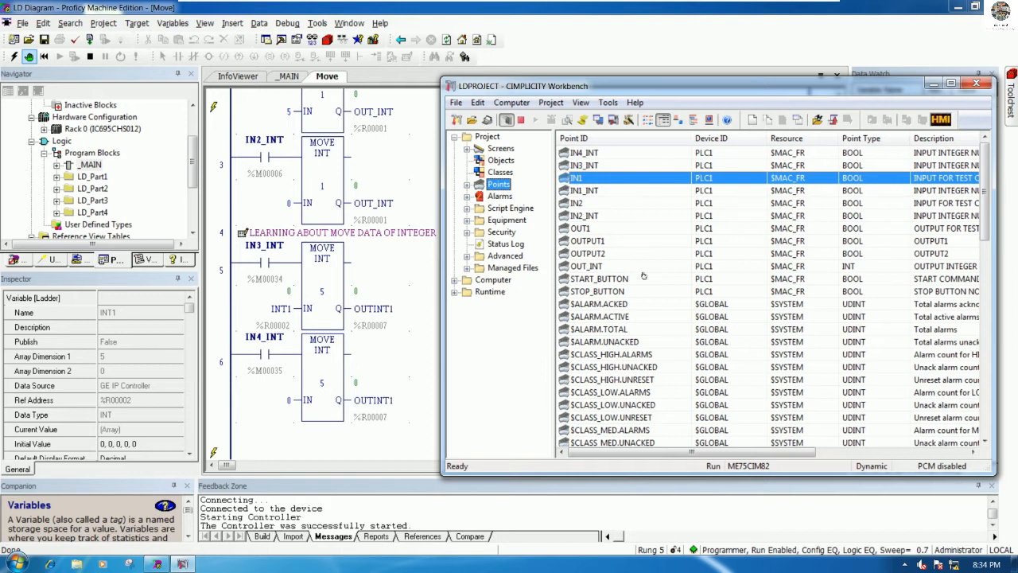
click(614, 265)
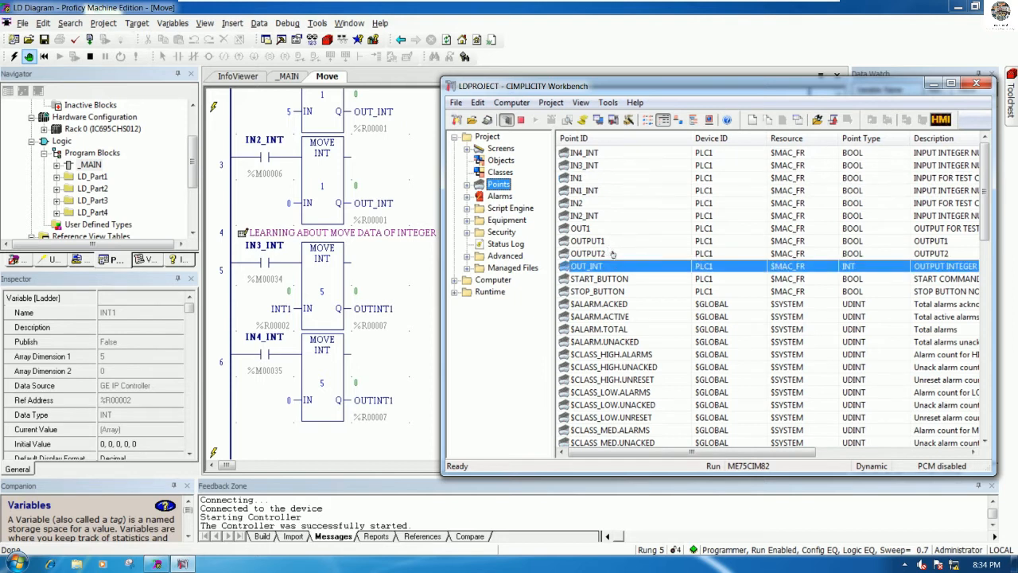
click(609, 241)
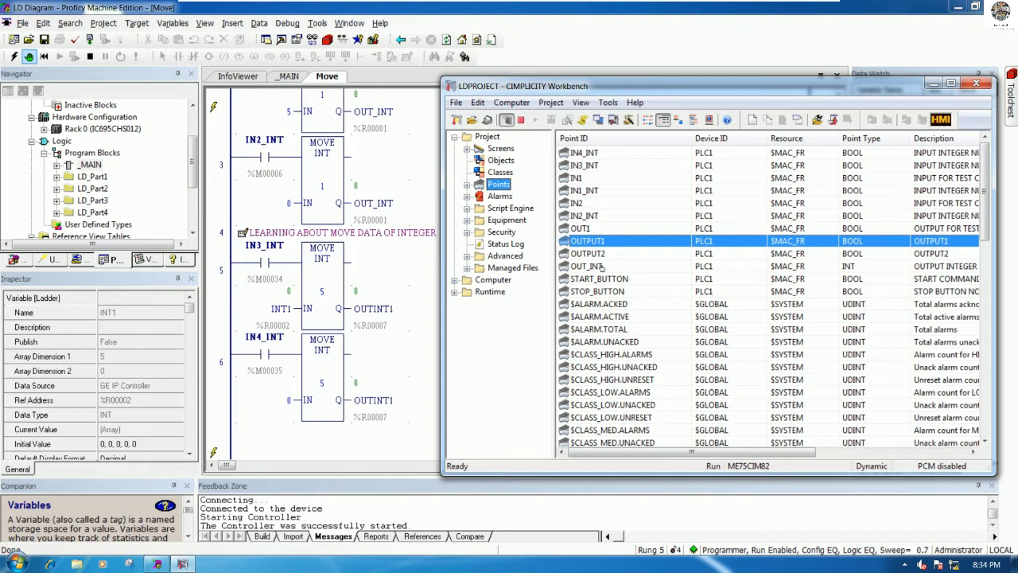
click(602, 266)
right_click(603, 266)
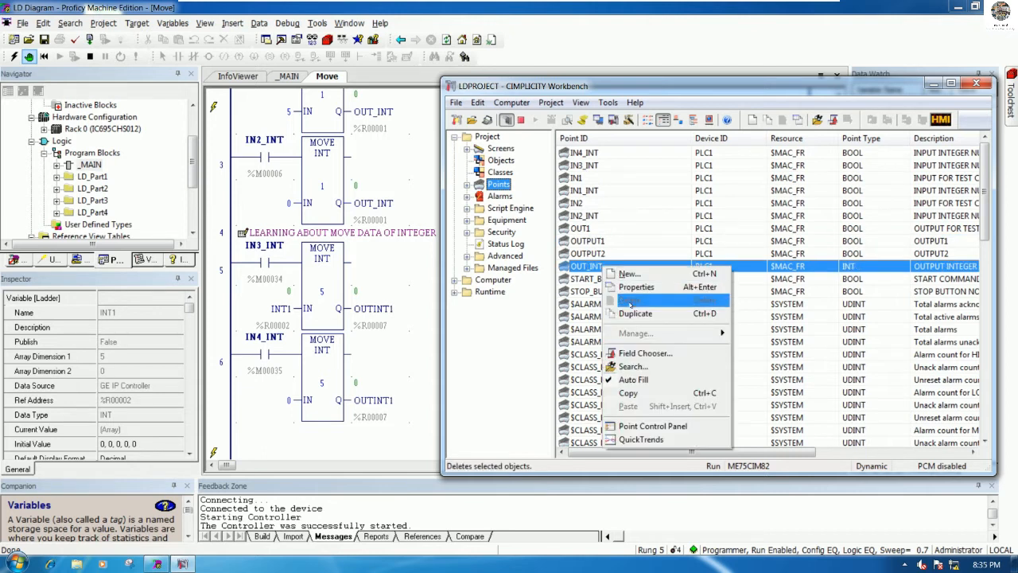
click(629, 311)
click(815, 268)
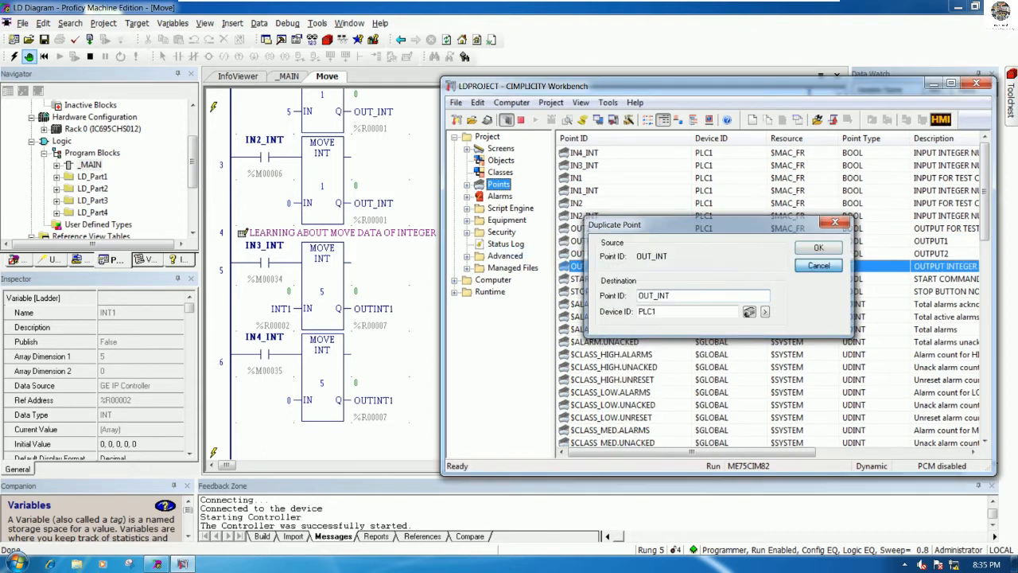
- Create a new analog device point named INT1 on device PLC1
click(665, 191)
right_click(659, 188)
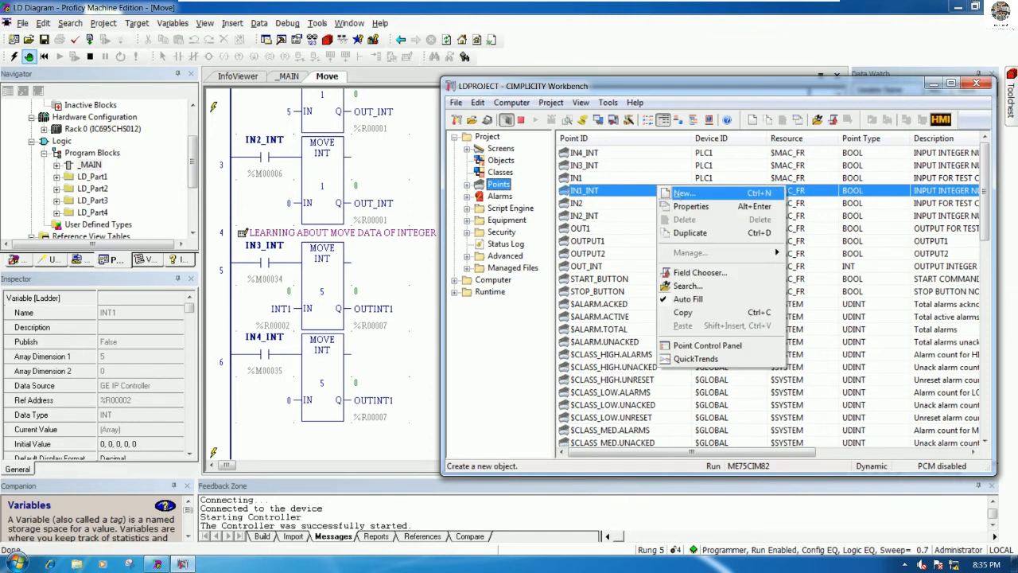
click(683, 193)
drag(643, 120, 835, 241)
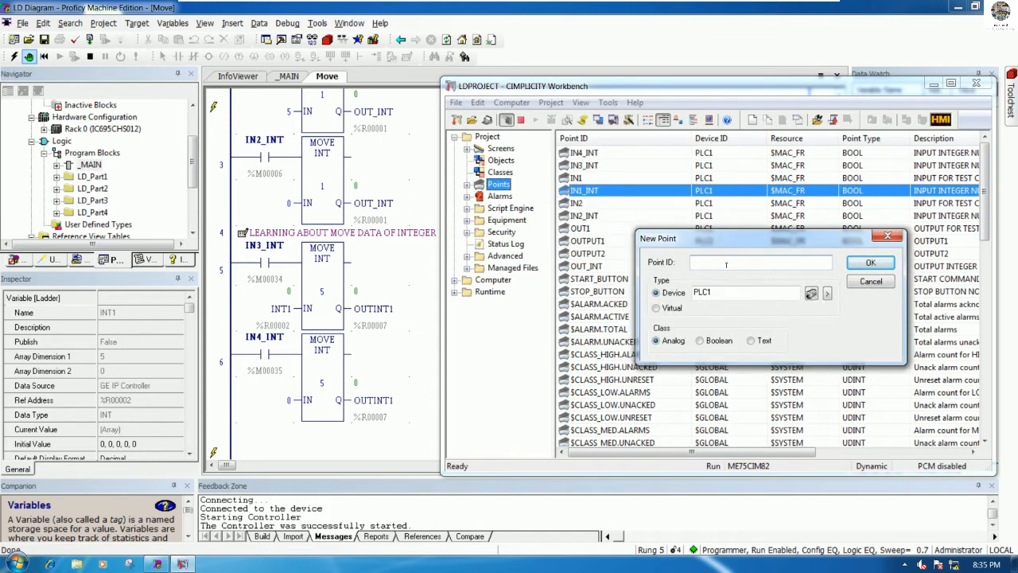
text(INT1)
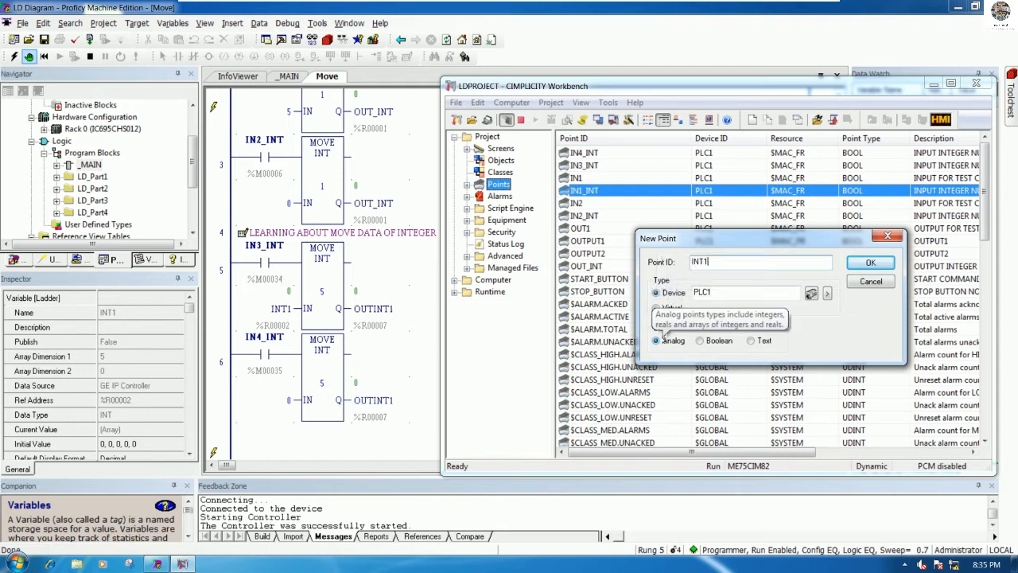
click(870, 262)
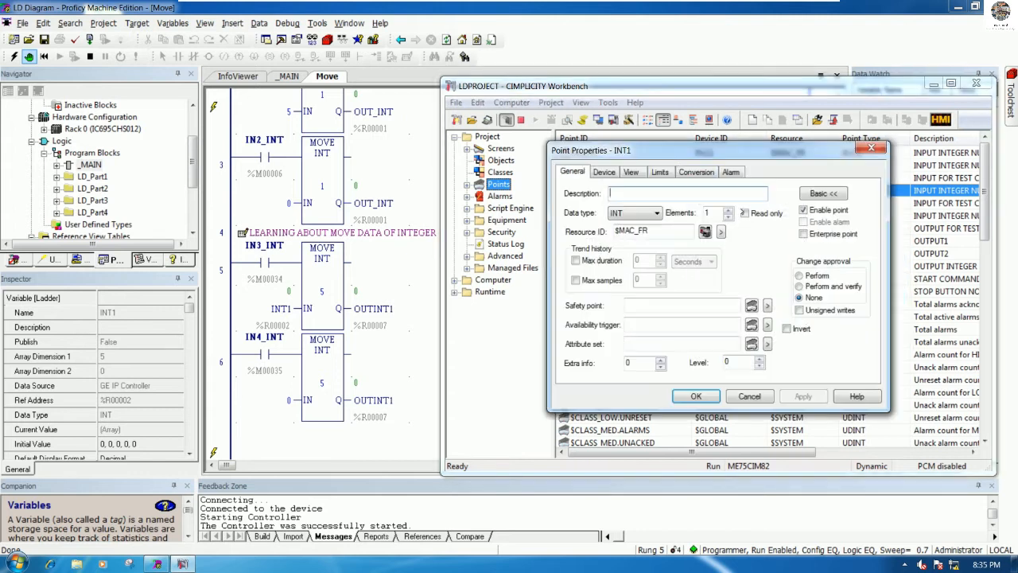
- Set the INT1 point's data type to INT and its description to DATA INTEGER NUMBER1
click(657, 213)
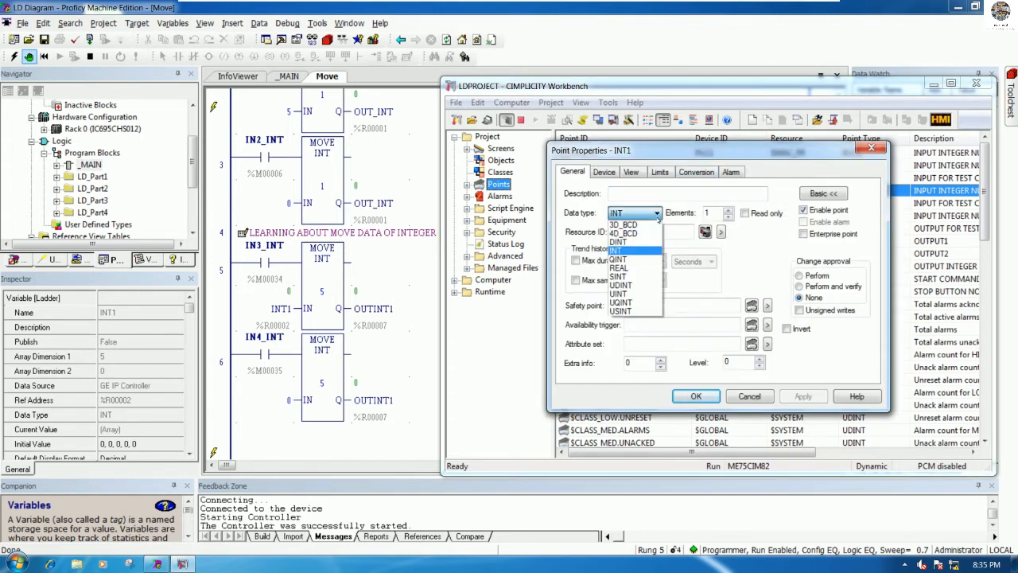
click(639, 251)
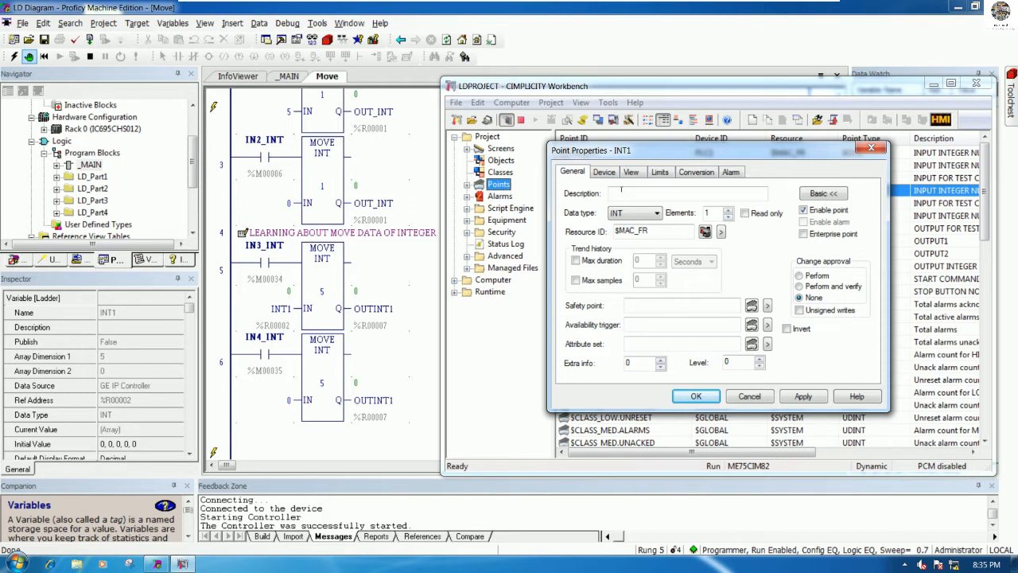
click(616, 186)
text(T)
text(IN)
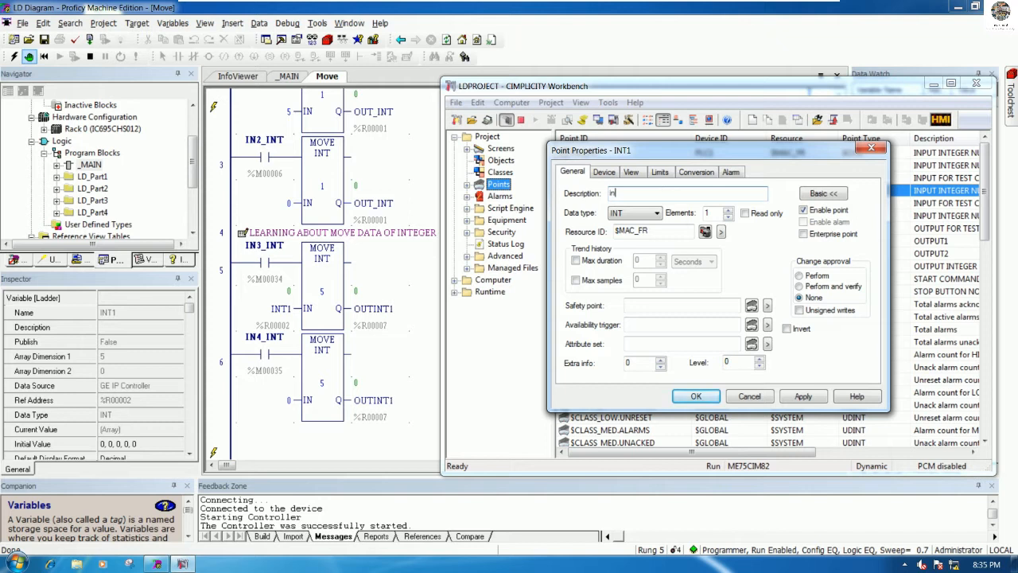
key(BackSpace)
key(BackSpace)
text(INT)
key(BackSpace)
key(BackSpace)
key(BackSpace)
text(DATA.INTEGER NUMBER1)
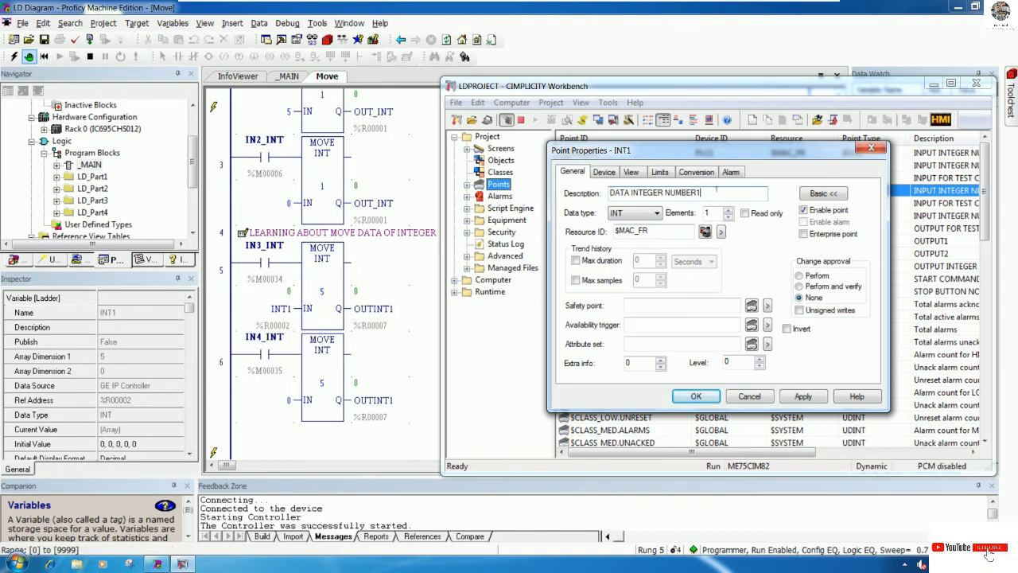
- Set the INT1 point's device address to %R2 and save the point
click(605, 172)
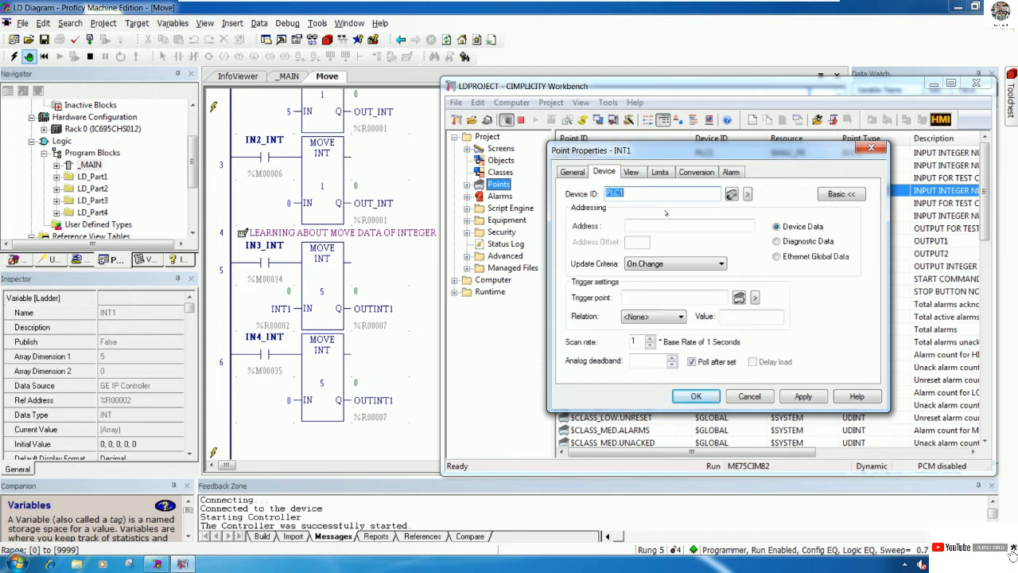
click(646, 225)
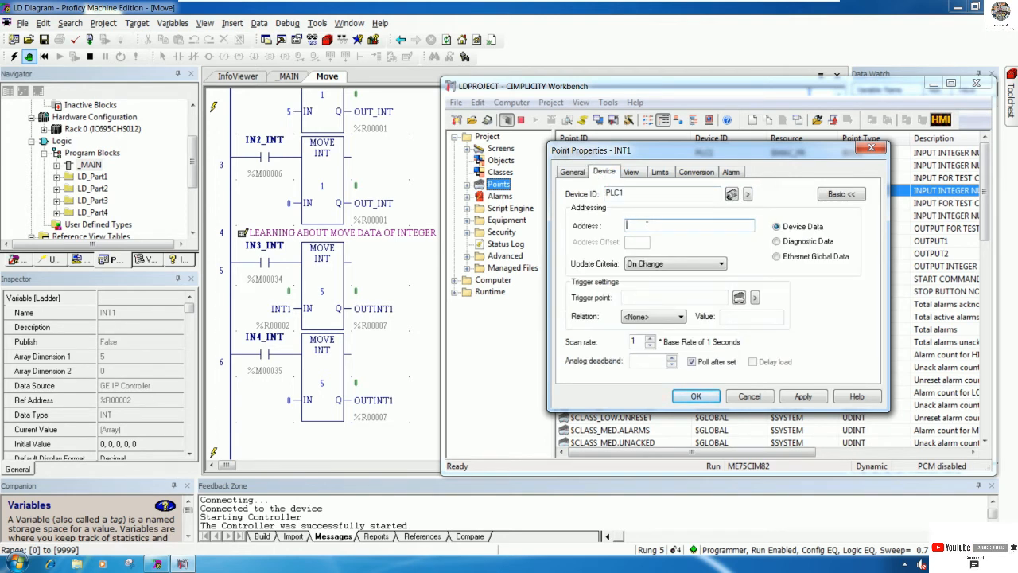
text(%R)
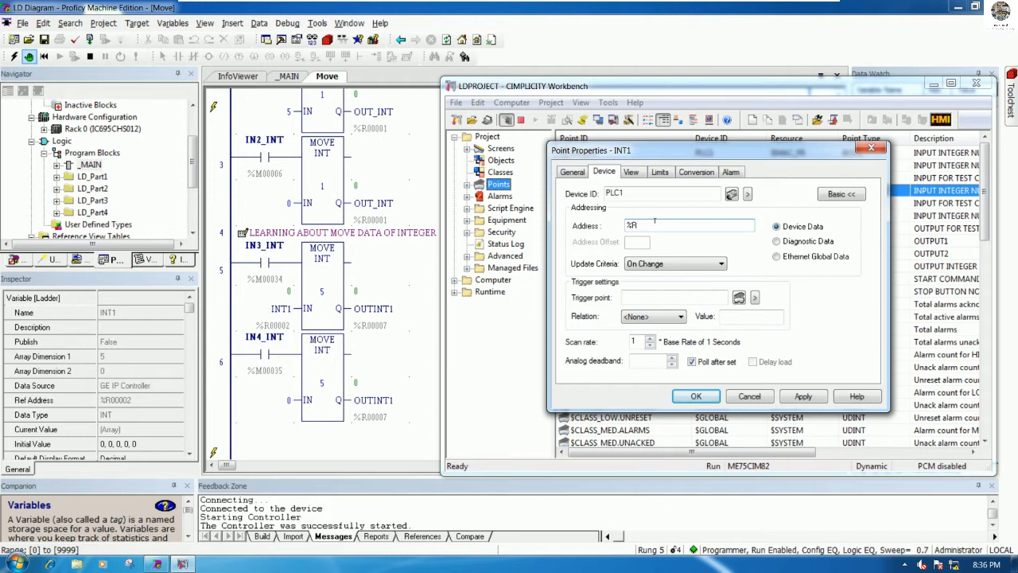
text(2)
click(696, 396)
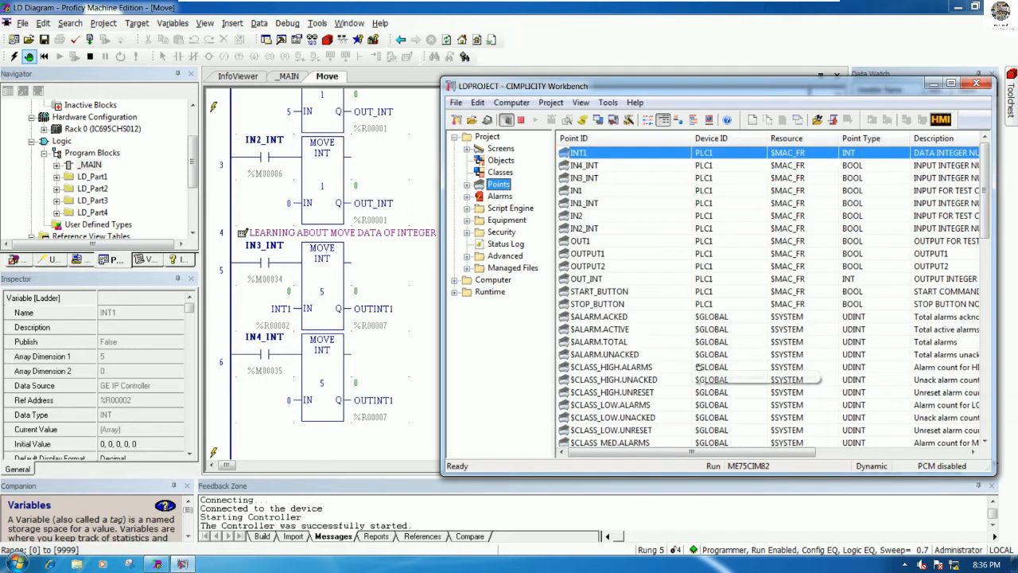
- Duplicate the INT1 point as INT2 on device PLC1
right_click(589, 154)
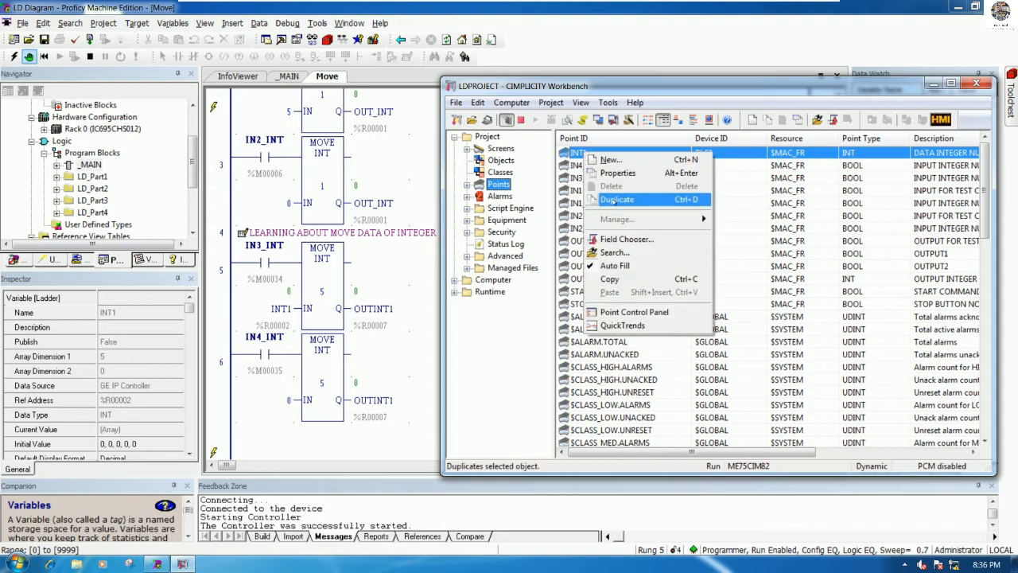
click(616, 199)
click(663, 295)
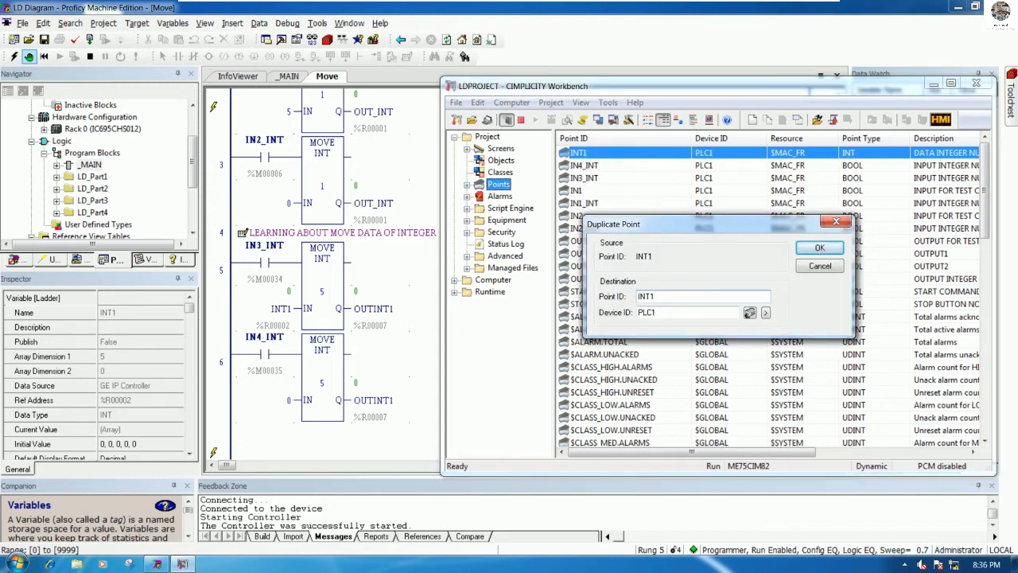
key(BackSpace)
text(2)
click(816, 247)
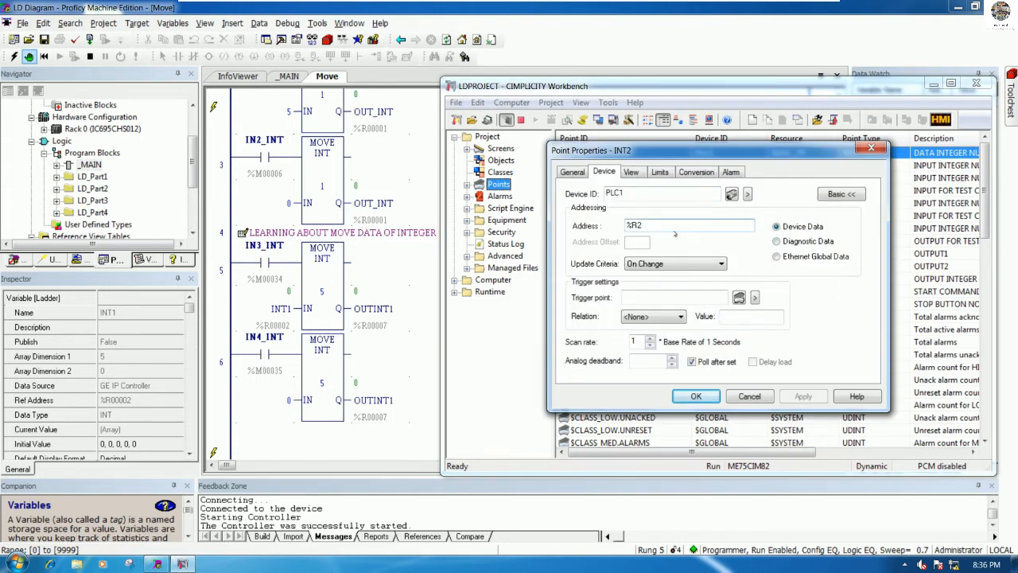
- Set the INT2 point's device address to %R3 and its description to DATA INTEGER NUMBER2, and save it
key(BackSpace)
text(3)
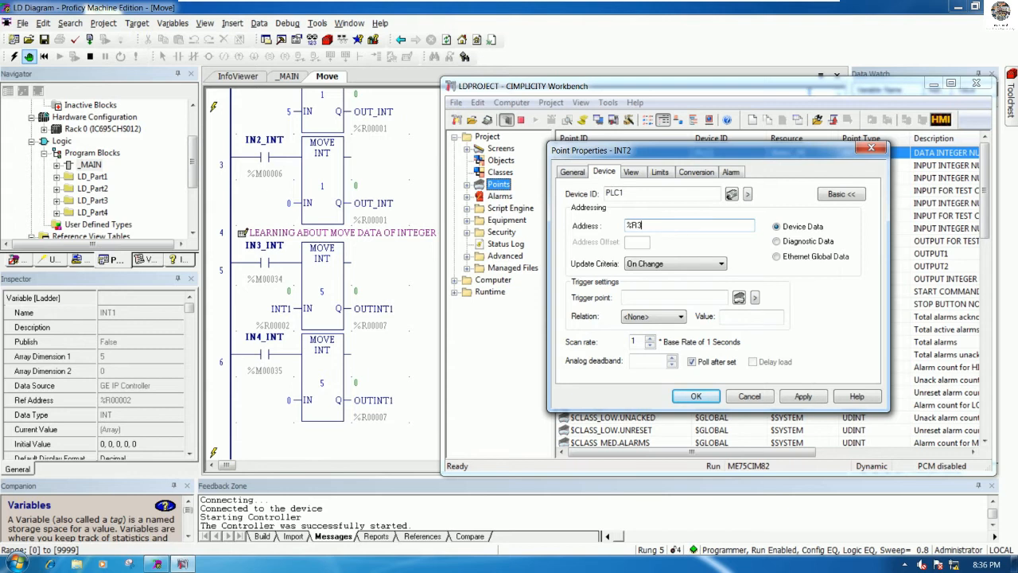
click(570, 170)
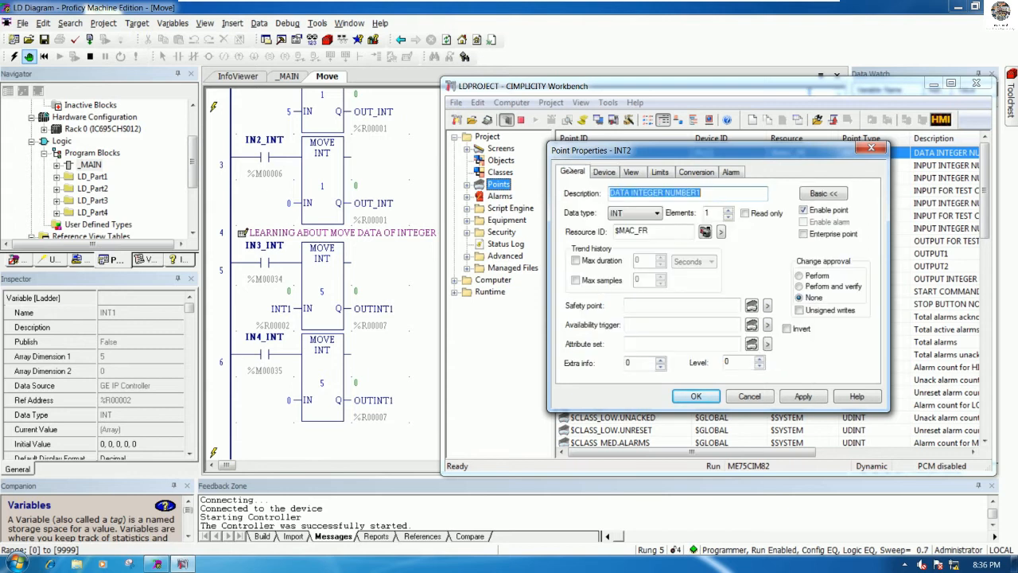
click(711, 192)
key(BackSpace)
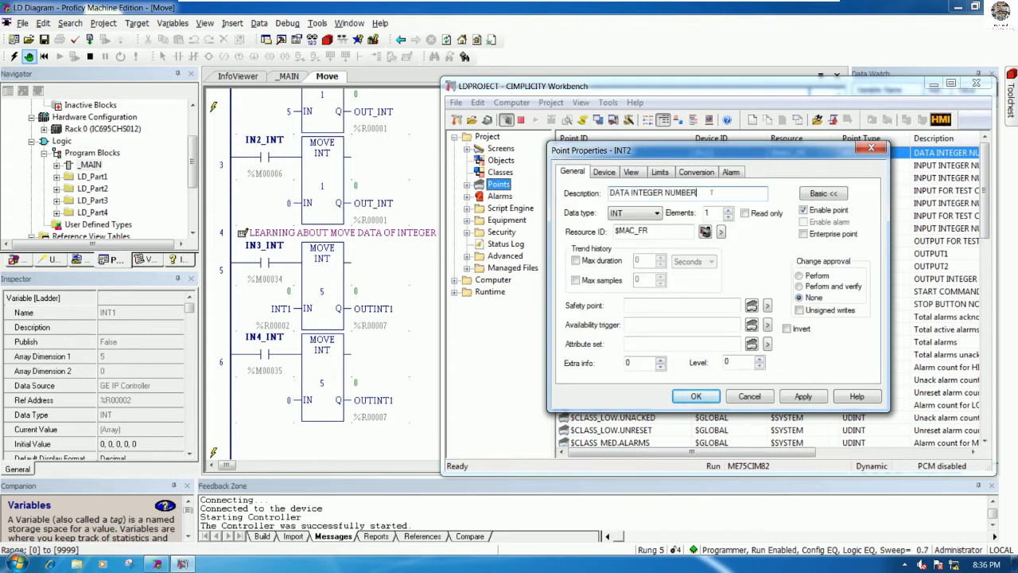
text(2)
click(604, 172)
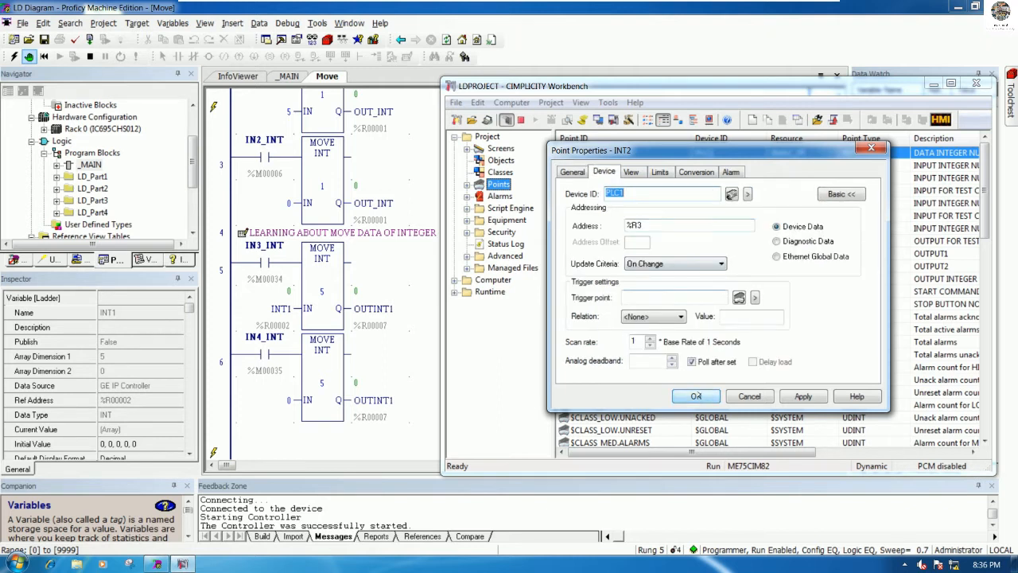
click(730, 172)
click(696, 396)
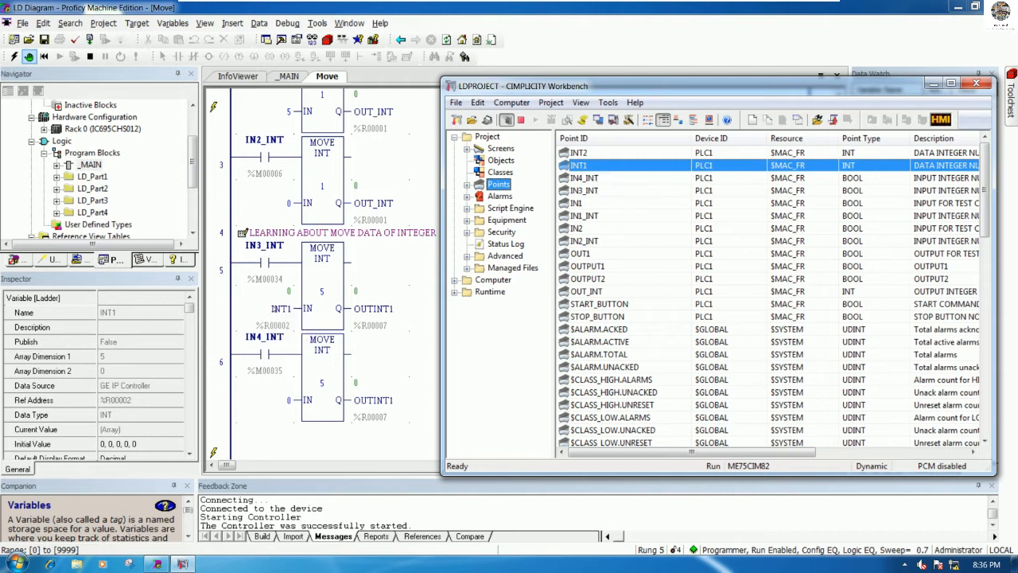
- Open Paint through the Windows run prompt using mspaint, and move its window clear of the ladder rungs
key(super+r)
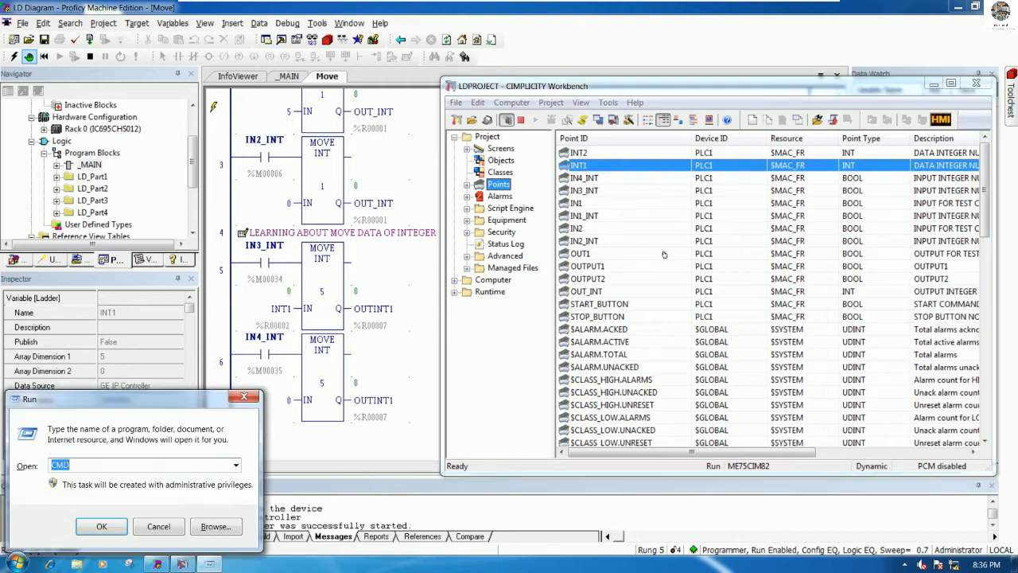
text(MS)
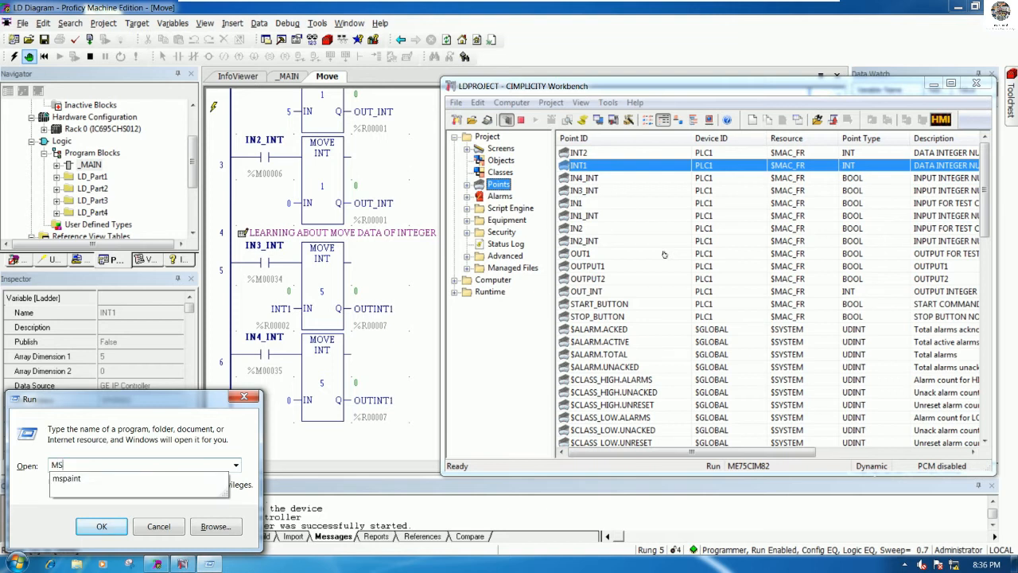
key(Down)
key(Return)
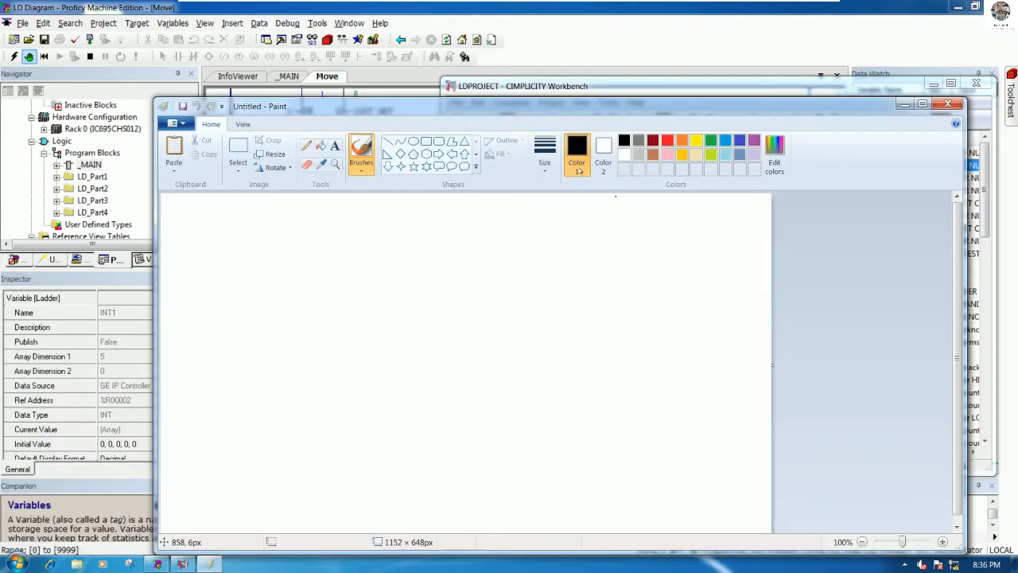
mouse_move(492, 112)
mouse_down()
mouse_move(792, 229)
mouse_move(785, 239)
mouse_move(765, 220)
mouse_up()
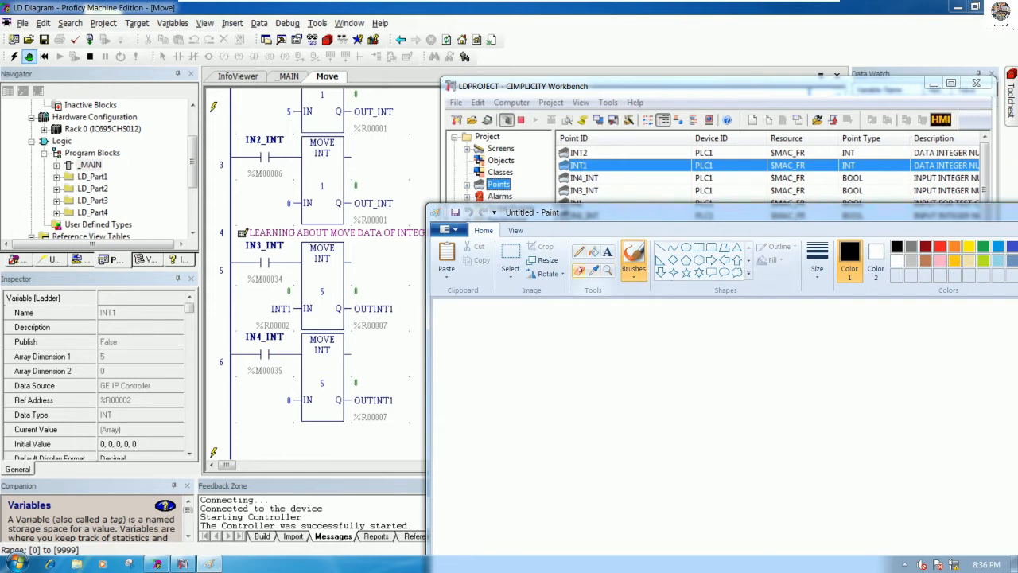
- Draw a red freehand rectangle on the Paint canvas with the Pencil tool at the thickest line size
click(578, 251)
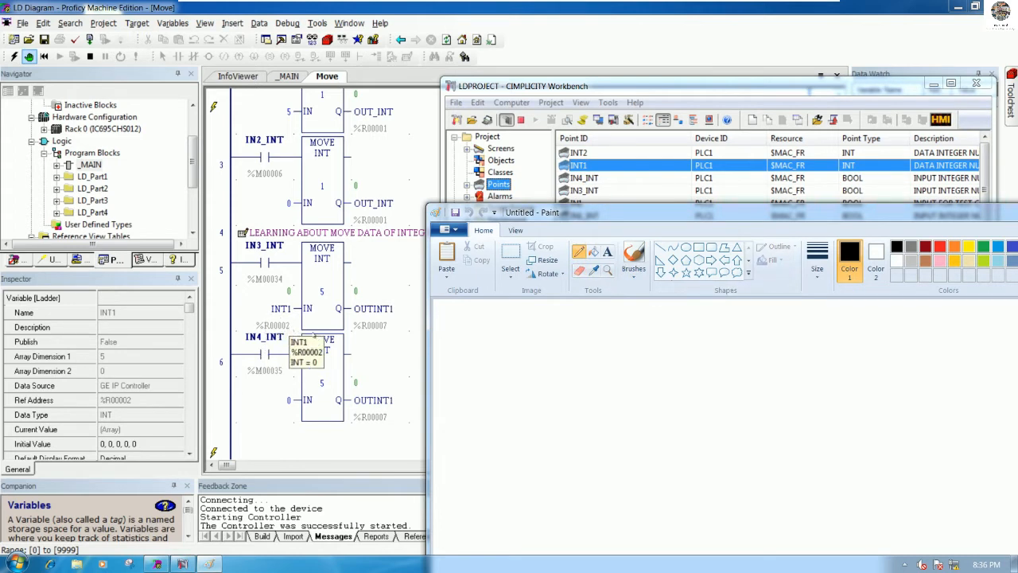
click(940, 247)
drag(543, 350, 544, 398)
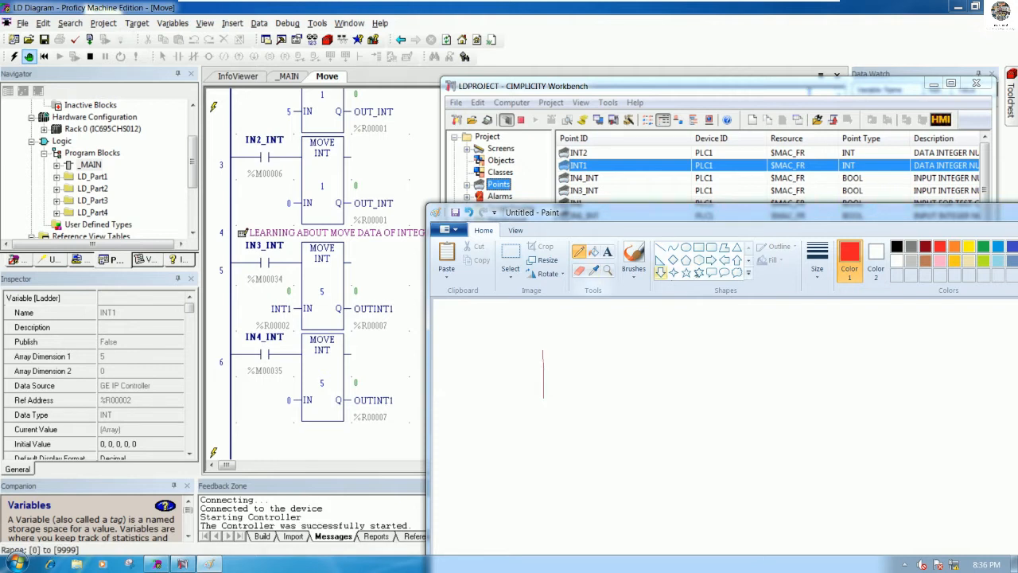
click(748, 261)
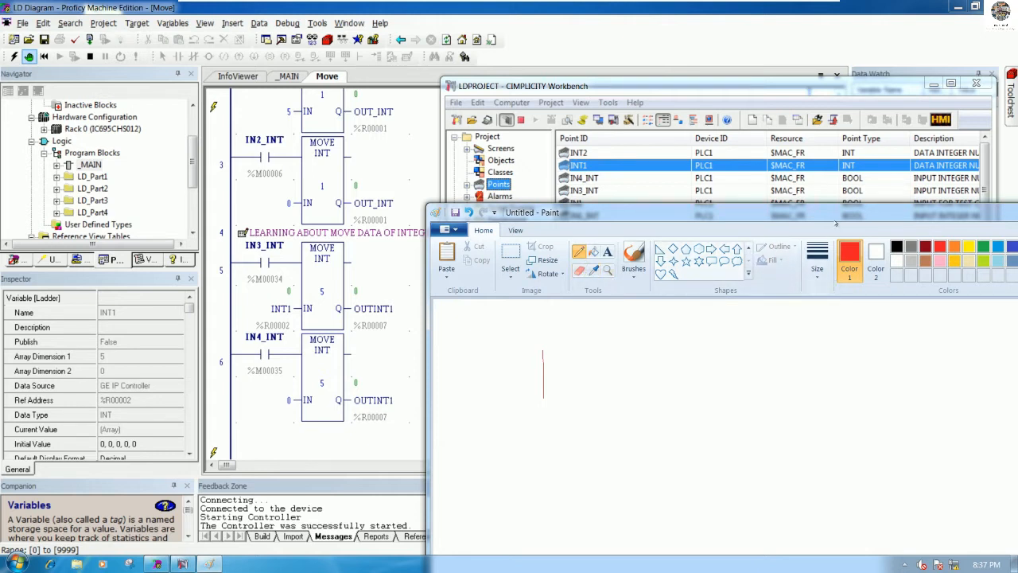
click(816, 270)
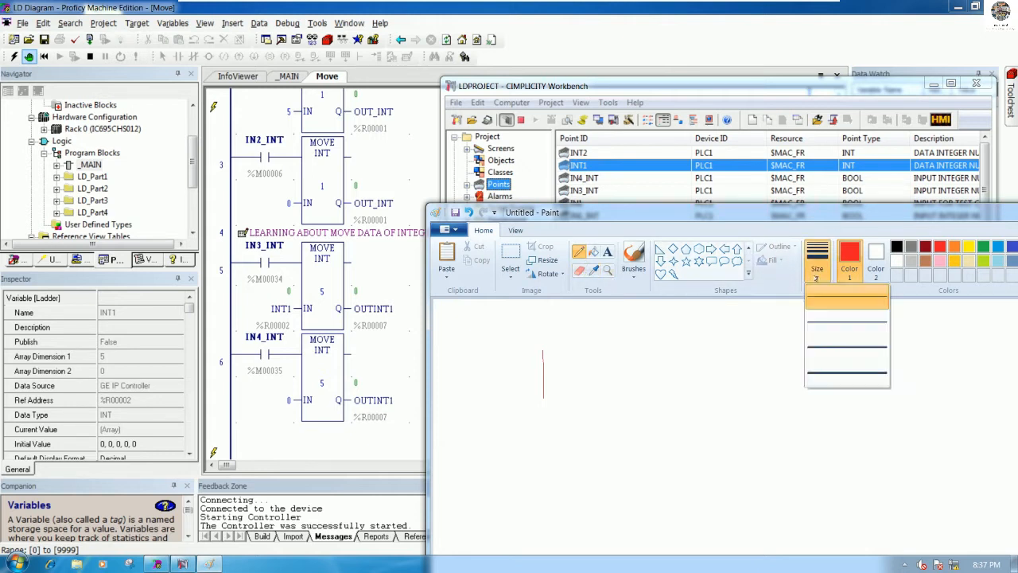
click(851, 377)
mouse_move(544, 348)
mouse_down()
mouse_move(550, 401)
mouse_move(666, 403)
mouse_up()
mouse_move(547, 346)
mouse_down()
mouse_move(675, 351)
mouse_move(673, 400)
mouse_move(650, 400)
mouse_up()
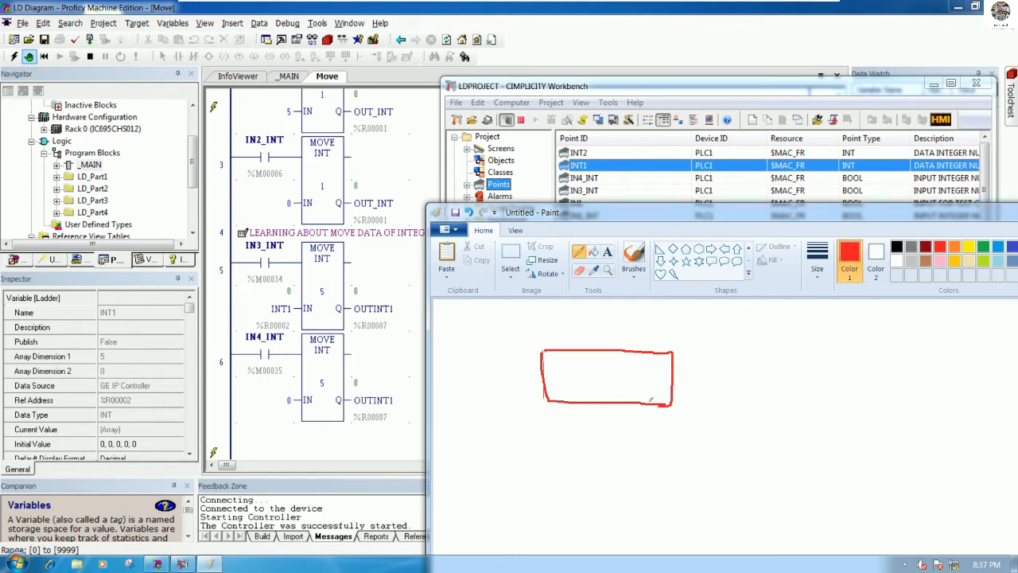
- Divide the red rectangle into five cells with four vertical pencil lines to represent the array elements
drag(573, 350, 579, 395)
drag(606, 347, 611, 396)
drag(639, 350, 637, 402)
drag(653, 352, 653, 404)
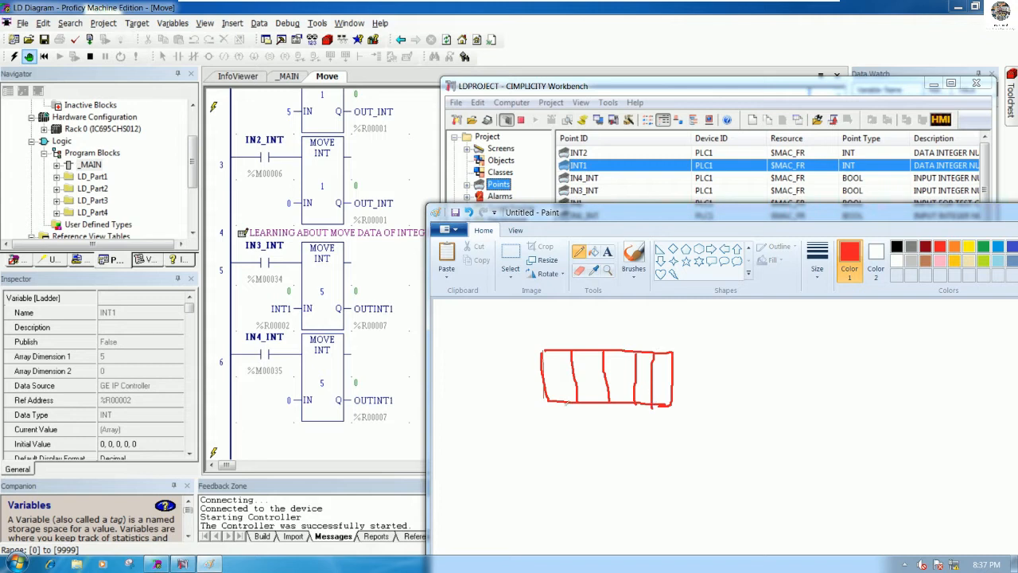
- Draw leader lines below the first two array cells and handwrite the labels %R2 and %R3 under them
drag(563, 398, 563, 434)
mouse_move(552, 443)
mouse_down()
mouse_move(548, 462)
mouse_move(575, 446)
mouse_move(568, 455)
mouse_move(583, 465)
mouse_up()
mouse_move(586, 444)
mouse_down()
mouse_move(587, 465)
mouse_move(600, 468)
mouse_up()
mouse_move(604, 404)
mouse_down()
mouse_move(616, 446)
mouse_move(622, 438)
mouse_move(630, 453)
mouse_move(617, 477)
mouse_move(643, 475)
mouse_move(646, 464)
mouse_move(654, 482)
mouse_move(643, 485)
mouse_up()
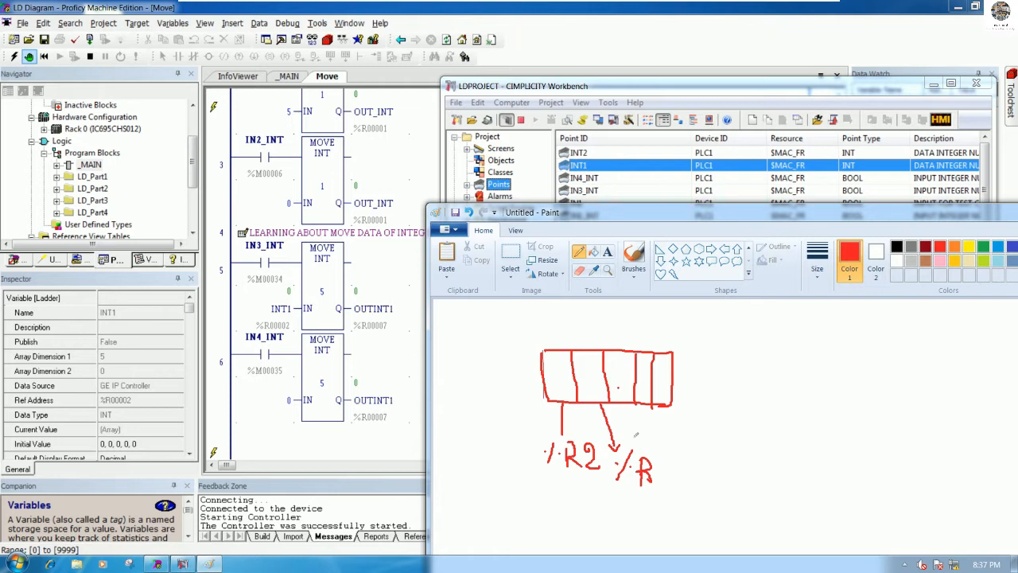
mouse_move(658, 458)
mouse_down()
mouse_move(677, 480)
mouse_move(657, 485)
mouse_up()
- Draw an arrow from the last array cell labelled %6, and minimize Paint to reveal the CIMPLICITY Workbench point list
mouse_move(668, 389)
mouse_down()
mouse_move(697, 421)
mouse_move(707, 412)
mouse_move(725, 443)
mouse_up()
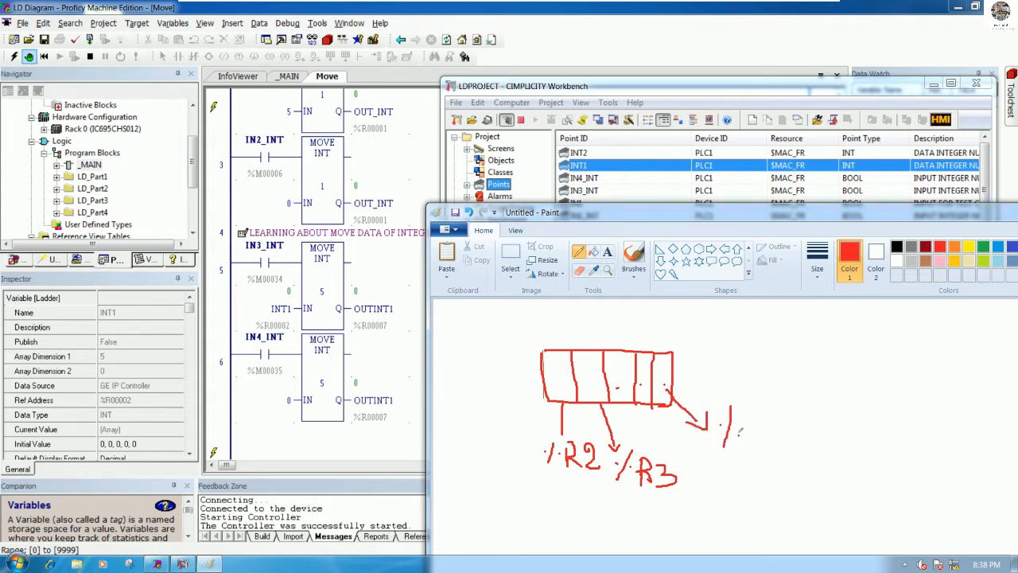
drag(756, 415, 750, 437)
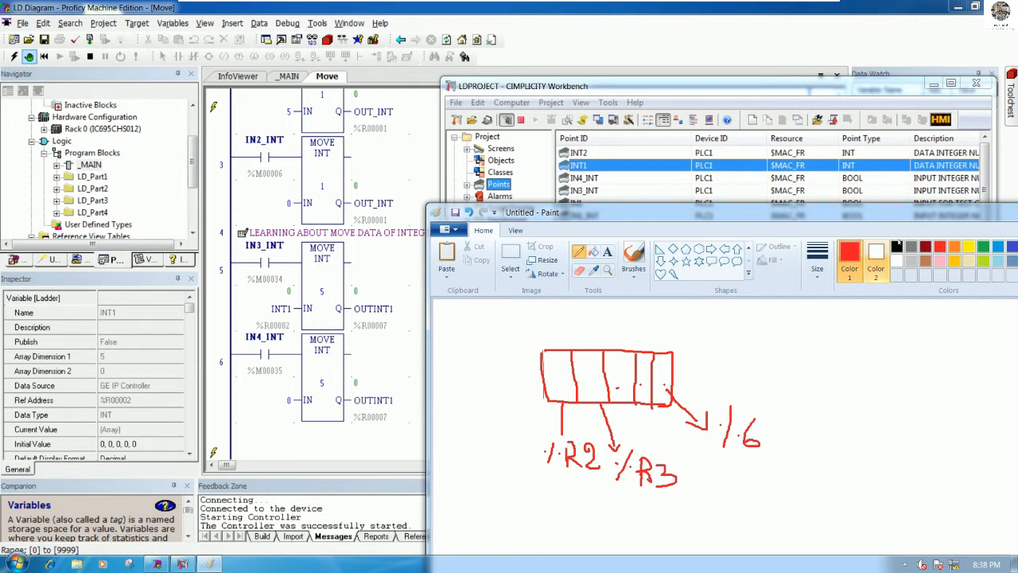
drag(945, 213, 773, 254)
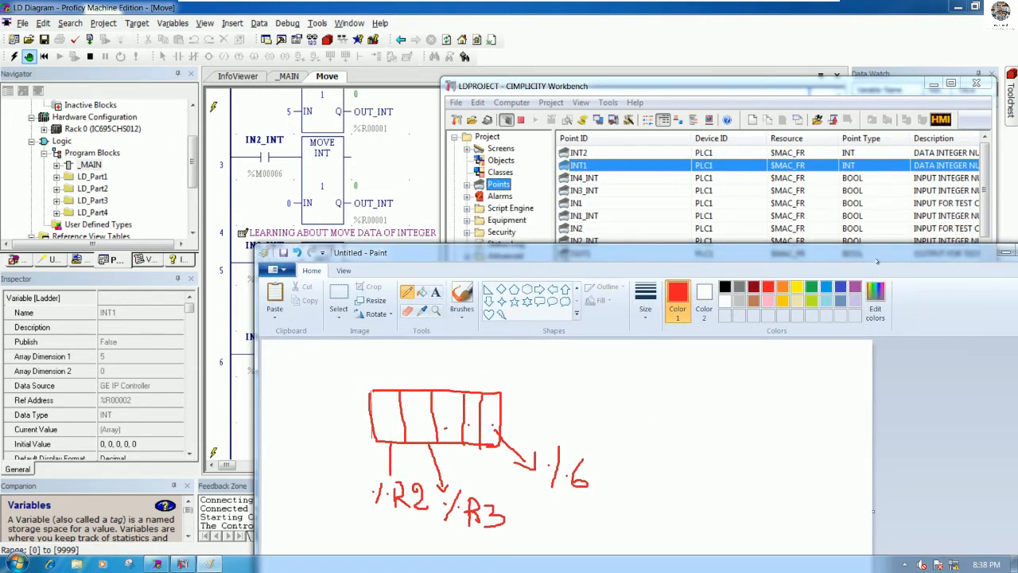
drag(896, 256, 790, 266)
click(900, 260)
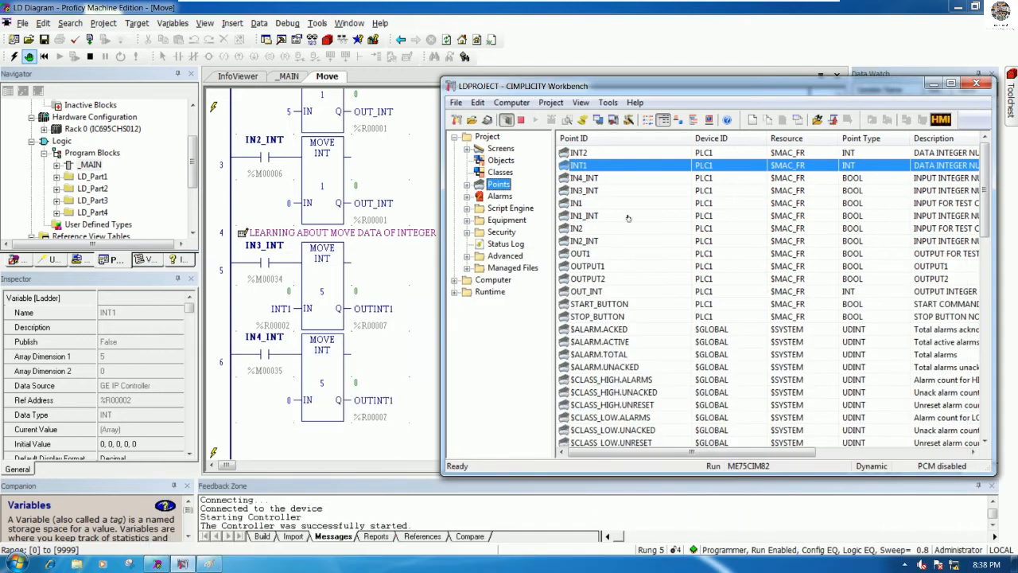
- Duplicate the INT2 point as INT4 on device PLC1
click(593, 154)
right_click(593, 154)
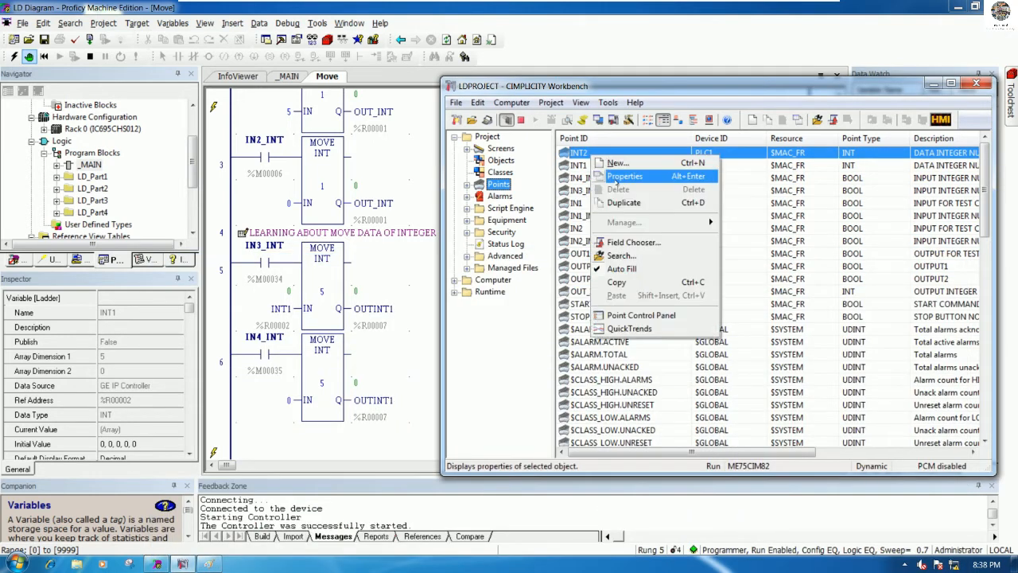
click(625, 203)
click(667, 296)
key(BackSpace)
text(4)
click(820, 248)
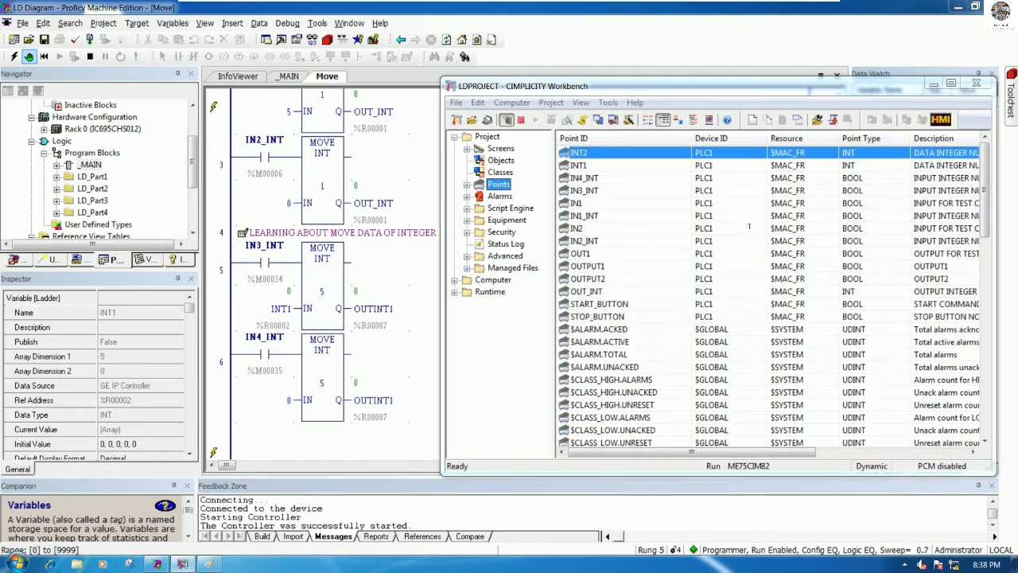
- Set the INT4 point's device address to %R4 and its description to DATA INTEGER NUMBER3, and save it
click(650, 226)
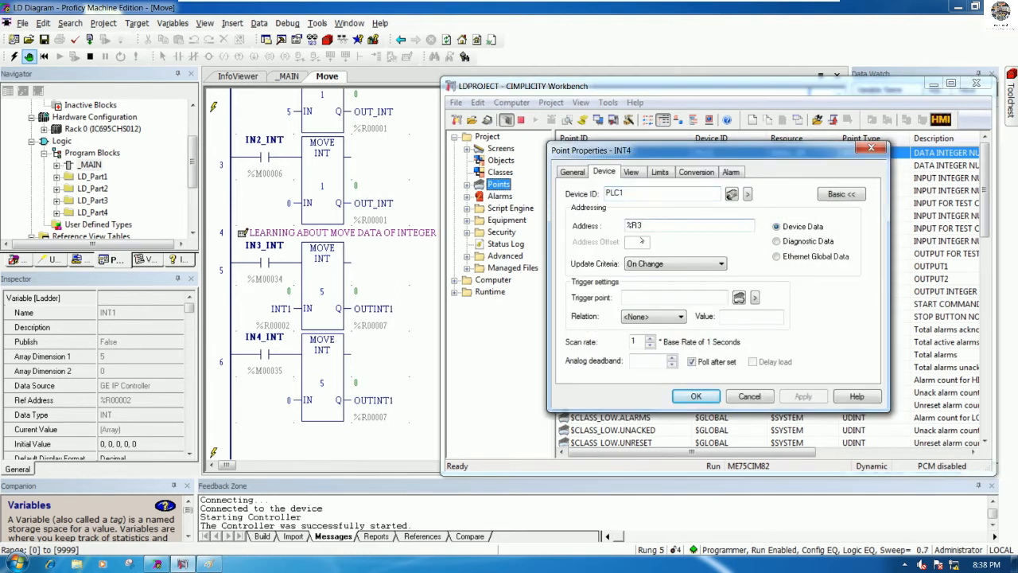
key(BackSpace)
text(4)
click(572, 172)
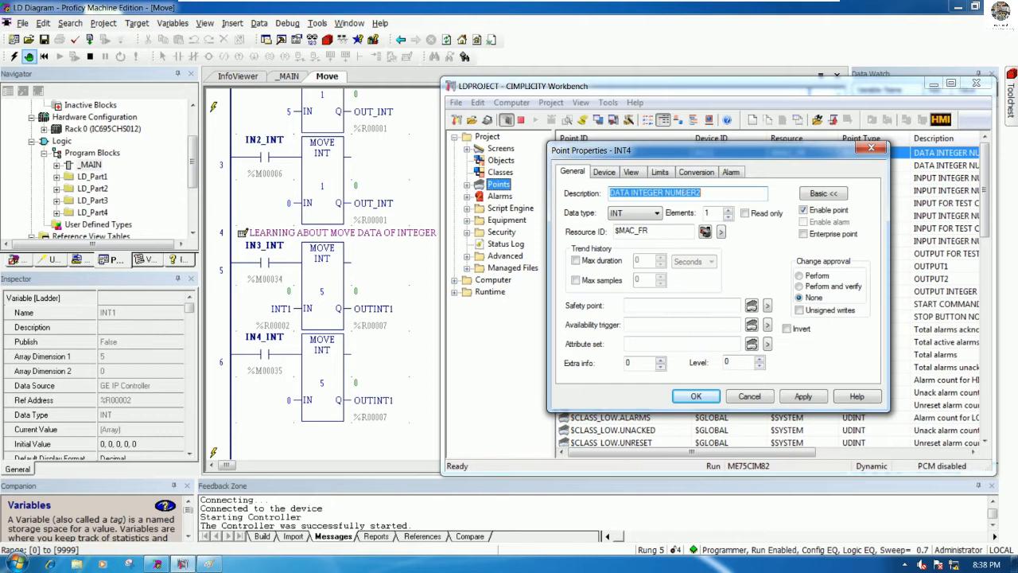
key(BackSpace)
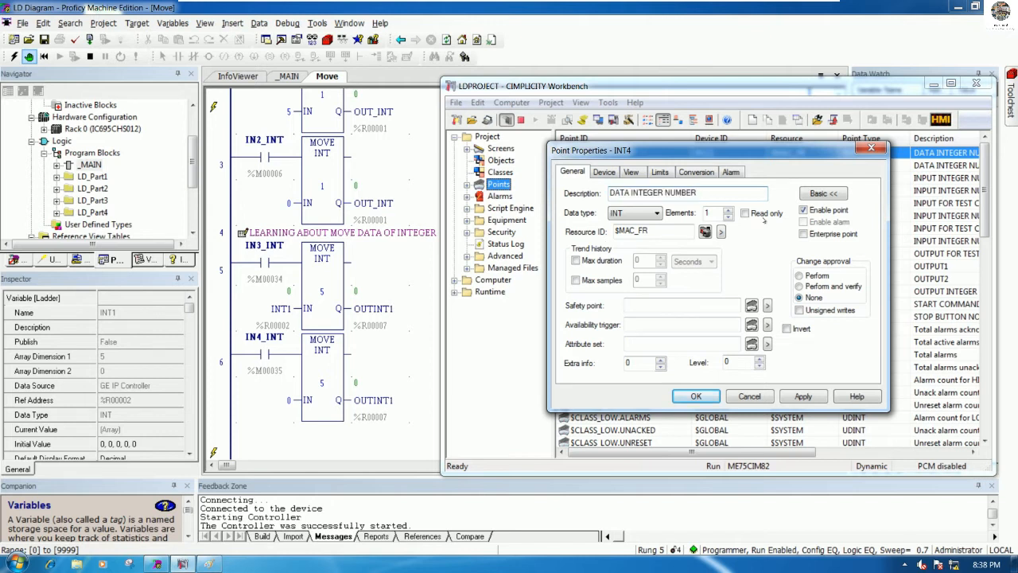
click(696, 397)
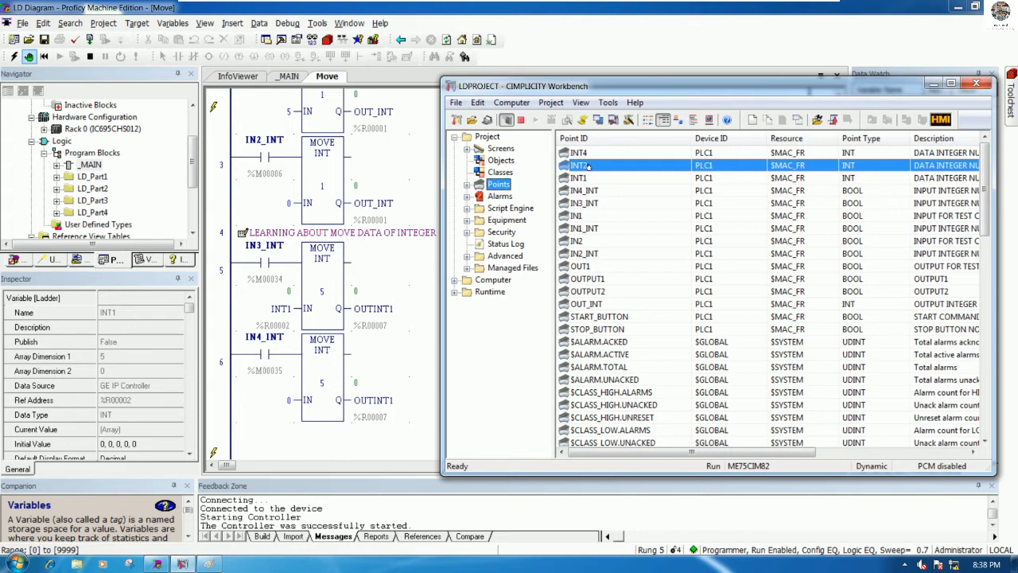
- Review the properties of the INT2 and INT4 points, including INT4's device address, and close them without changes
double_click(585, 166)
key(Escape)
double_click(589, 153)
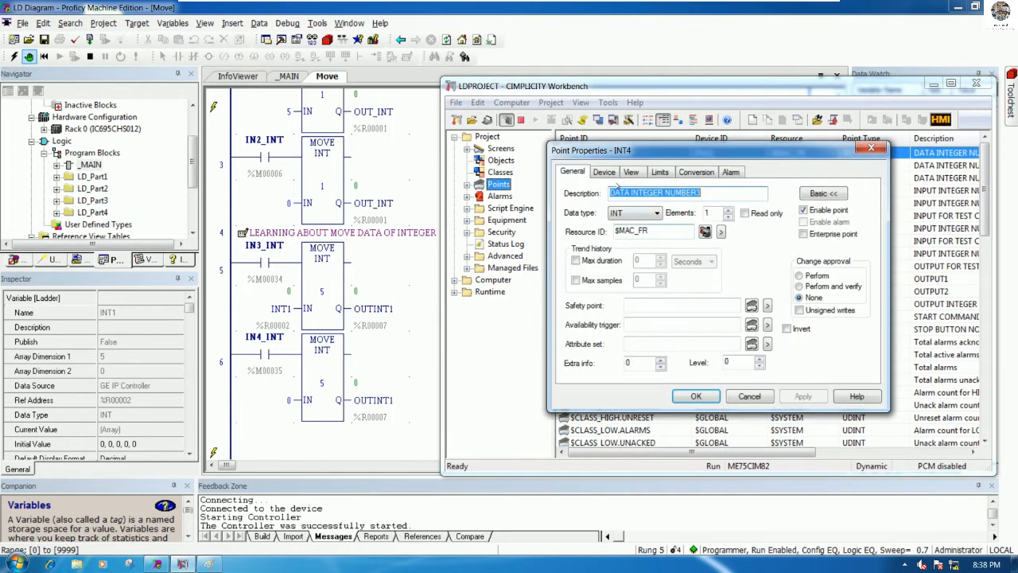
click(606, 173)
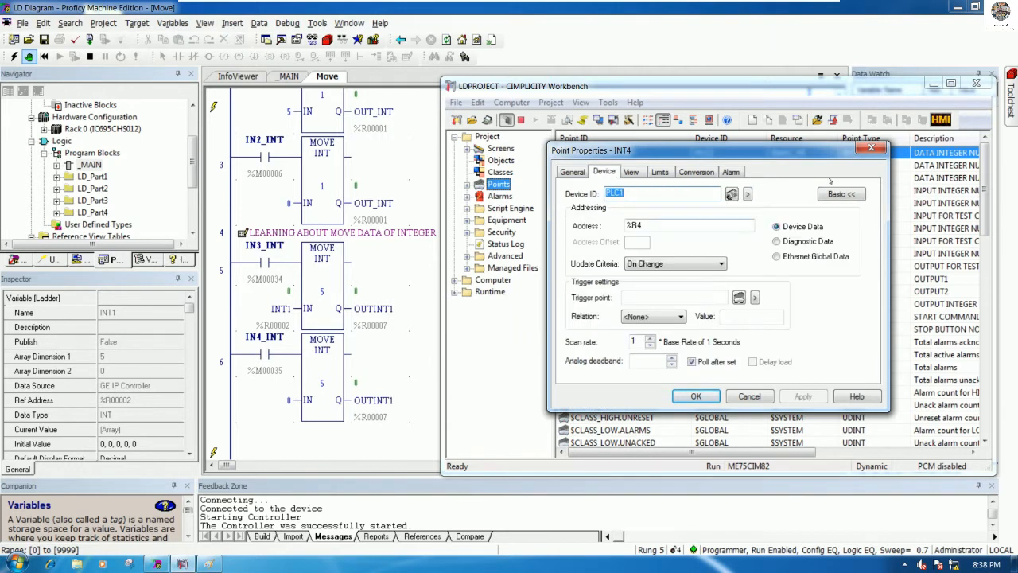
click(871, 148)
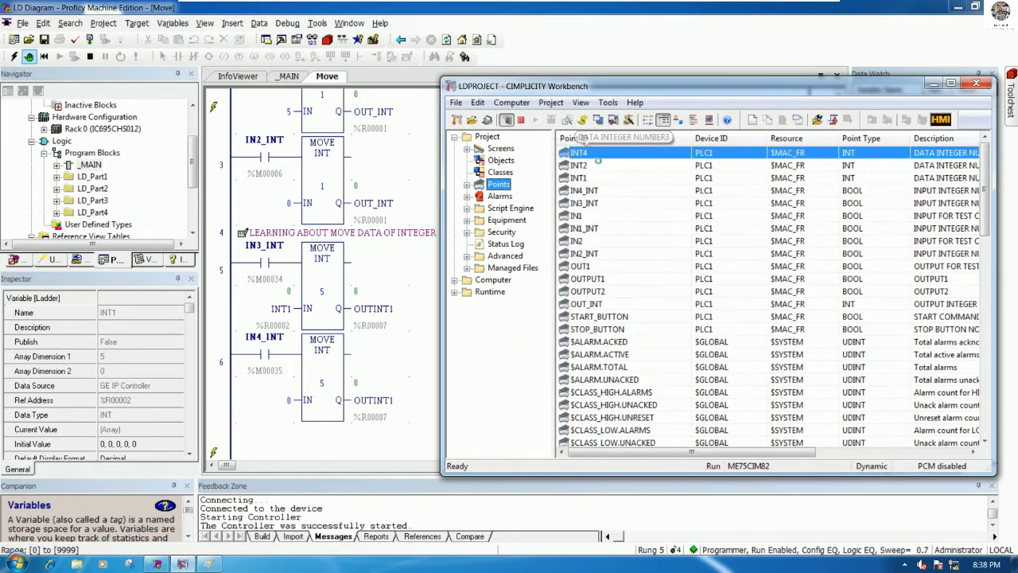
- Duplicate the INT4 point as INT5 on device PLC1
right_click(611, 175)
click(644, 225)
click(671, 296)
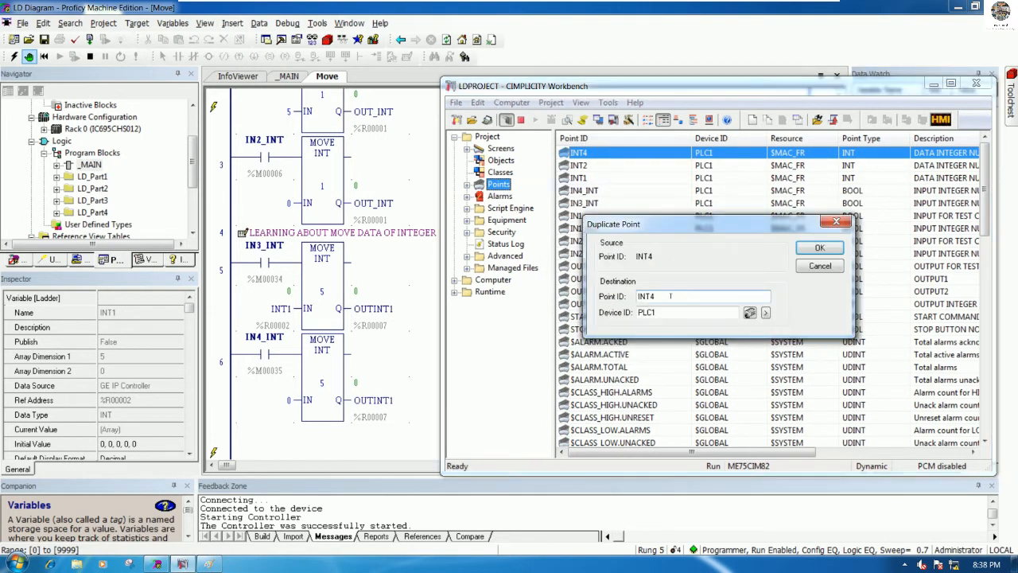
key(BackSpace)
text(5)
click(819, 248)
- Set the INT5 point's device address to %R5 and its description to DATA INTEGER NUMBER4, and save it
click(660, 223)
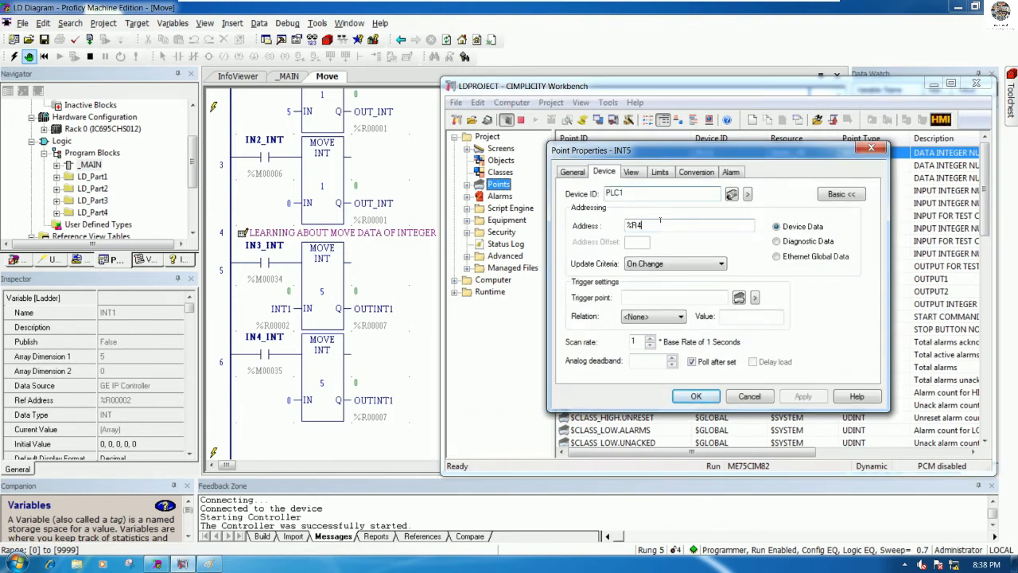
key(BackSpace)
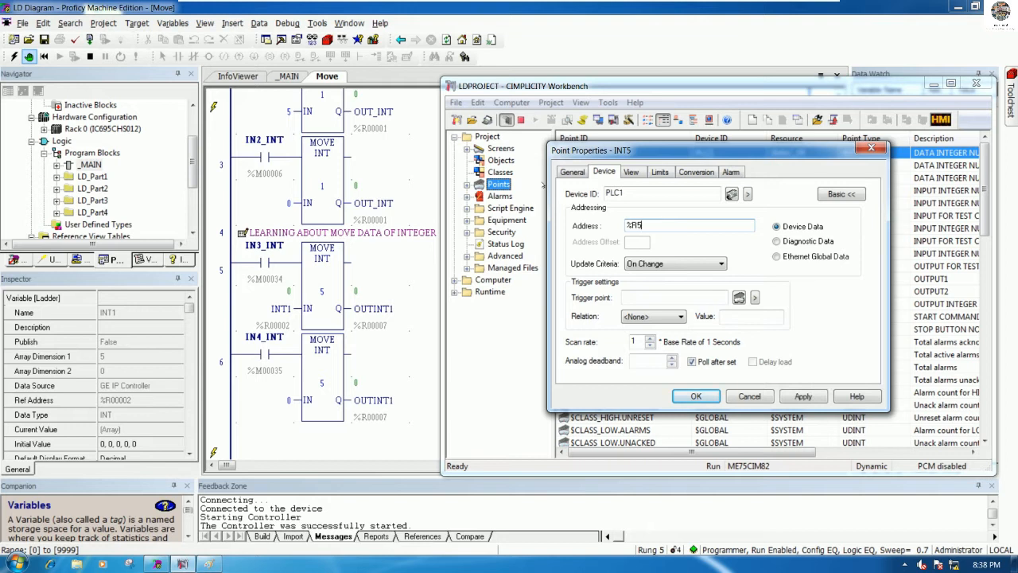
click(572, 172)
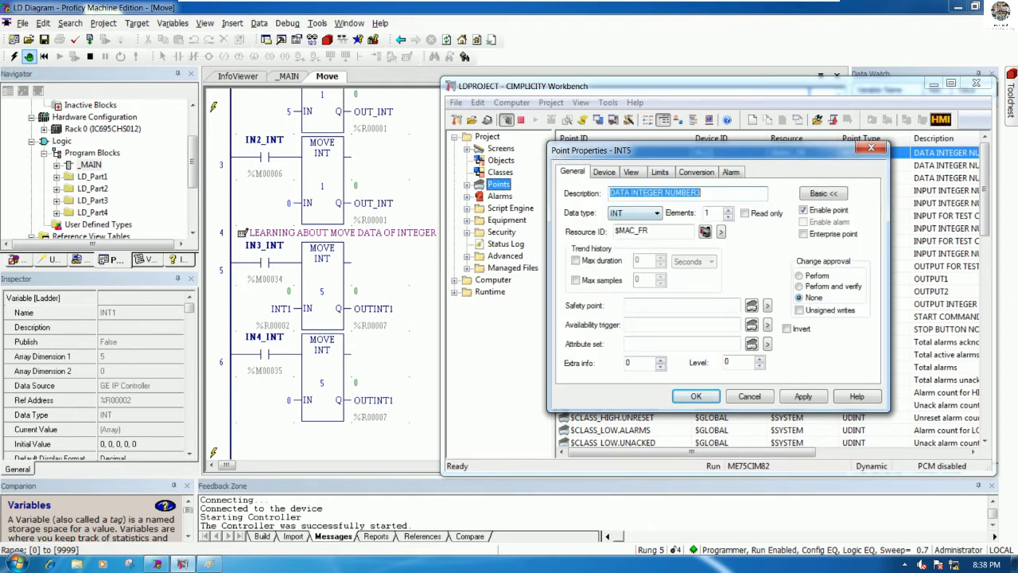
click(705, 192)
key(BackSpace)
text(4)
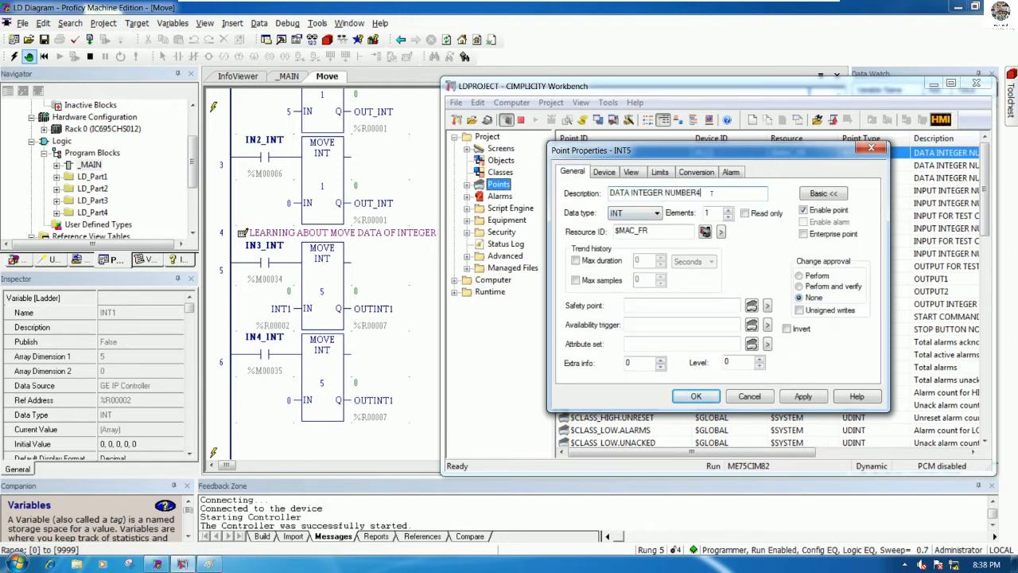
click(696, 395)
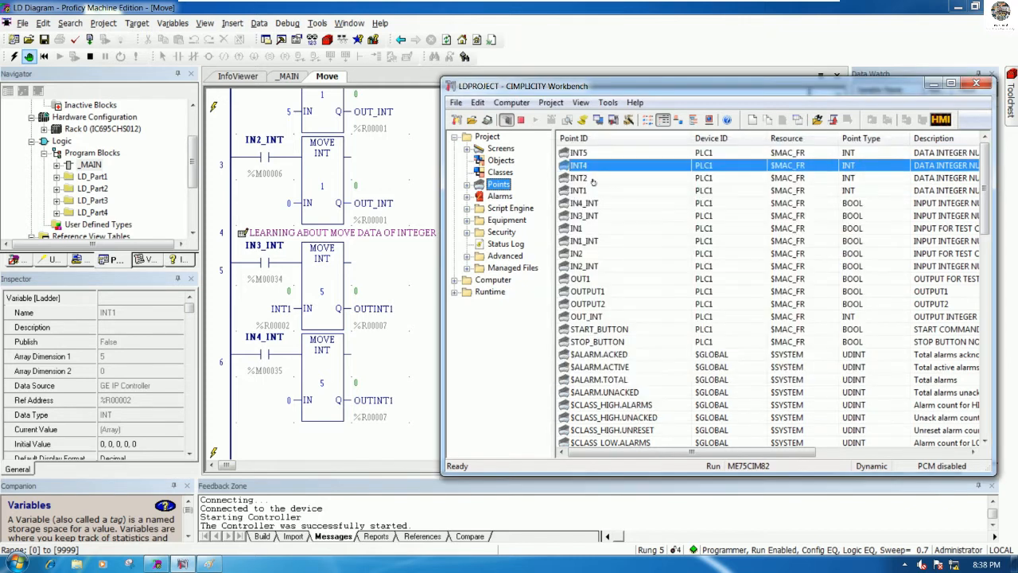
- Duplicate the INT5 point as INT6 on device PLC1
right_click(585, 157)
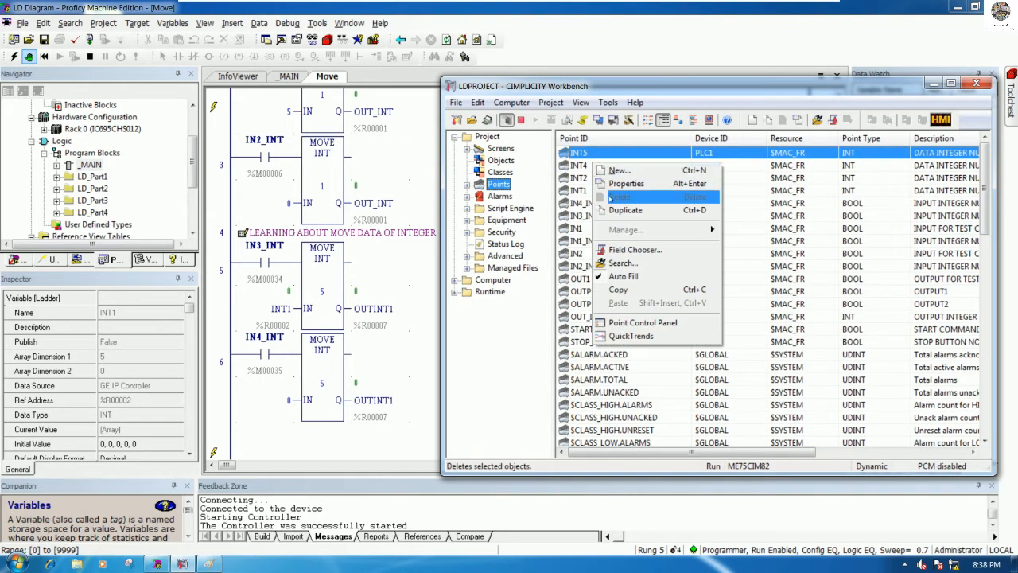
click(619, 210)
click(665, 296)
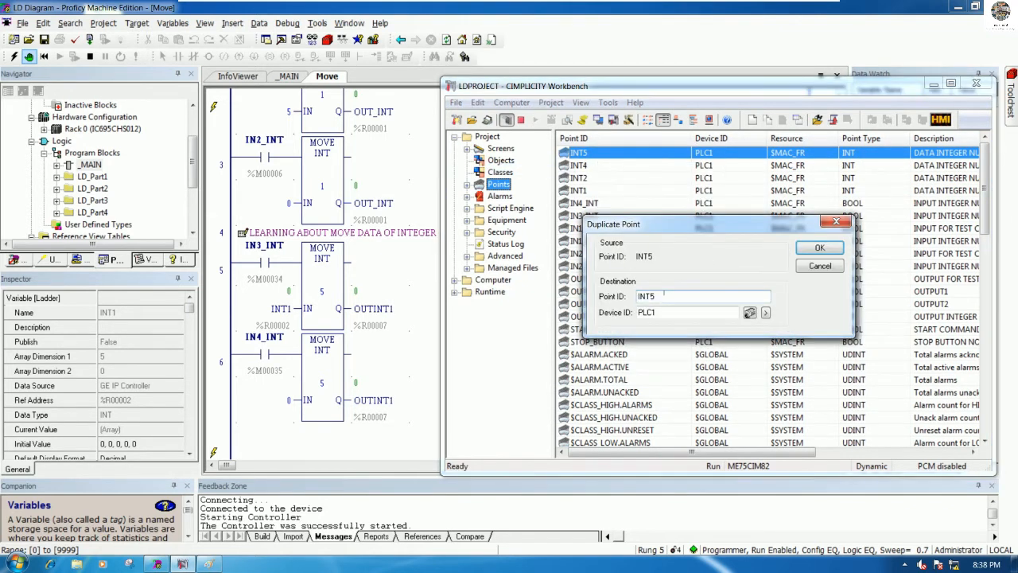
key(BackSpace)
text(6)
click(820, 247)
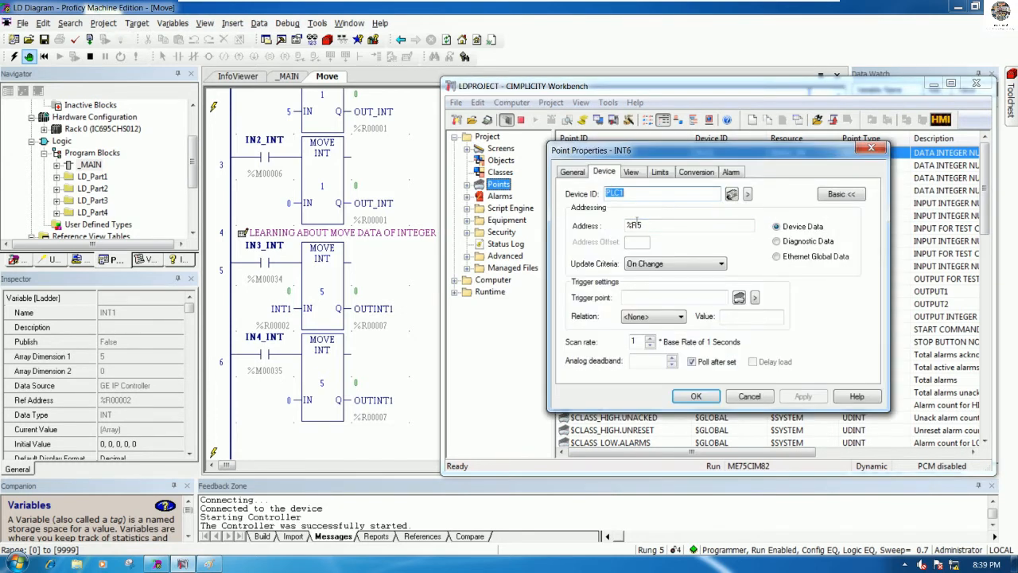
- Set the INT6 point's device address to %R6 and its description to DATA INTEGER NUMBER5, and save it
click(646, 225)
key(BackSpace)
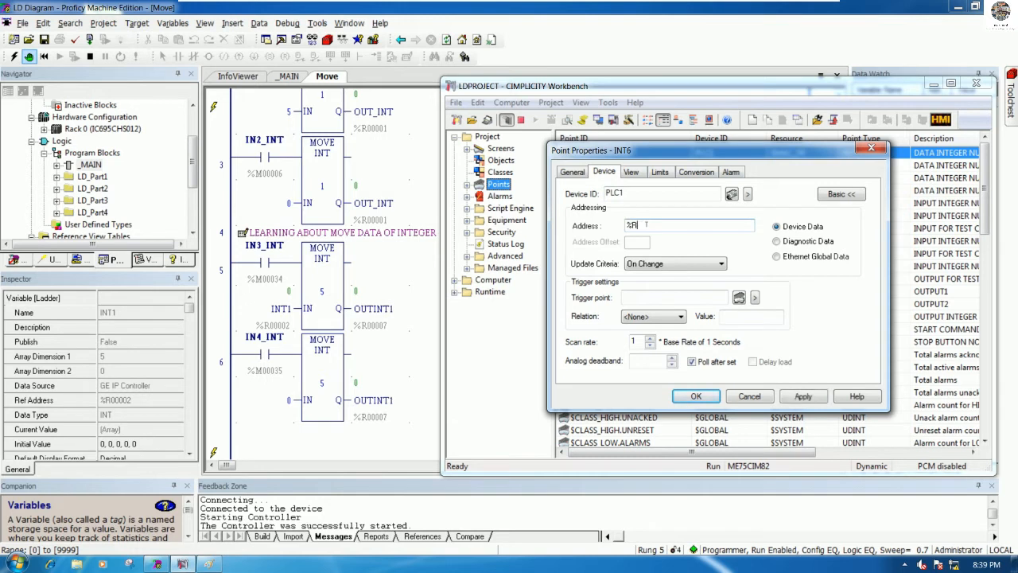
click(573, 172)
click(716, 193)
text(6)
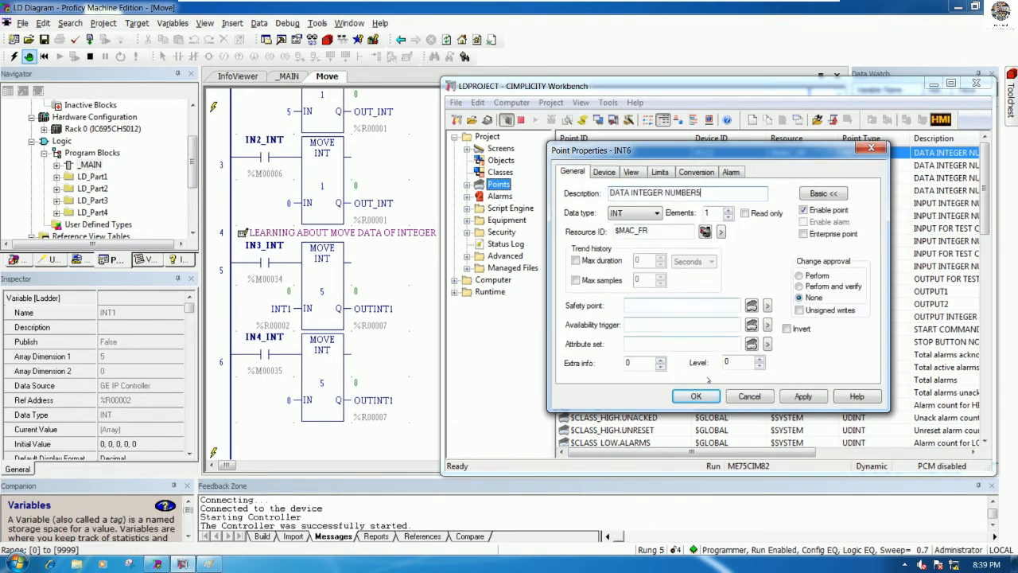
click(696, 396)
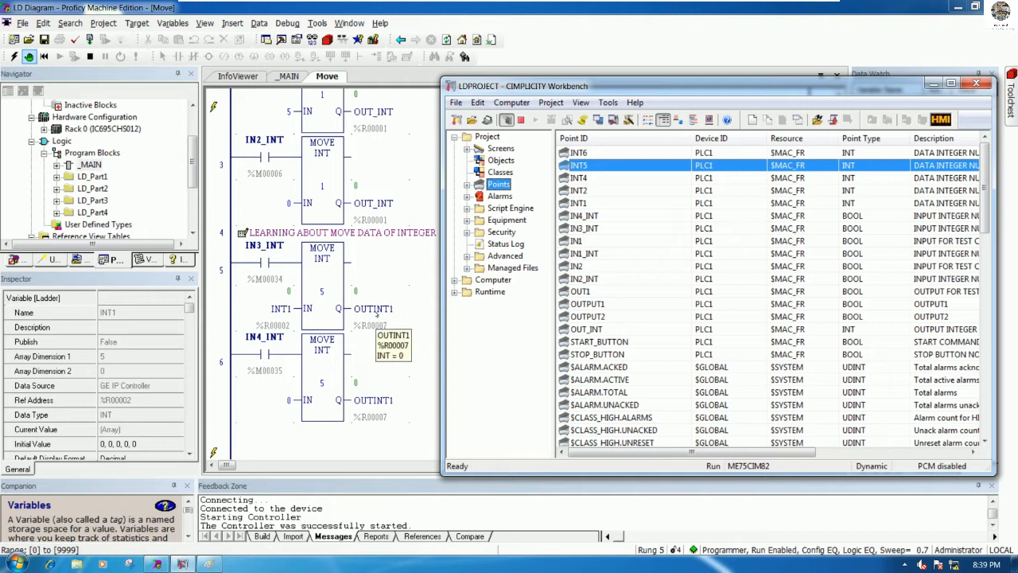
- Check the ladder variable OUTINT1, and duplicate the INT6 point as INT_OUT1 on device PLC1
click(379, 319)
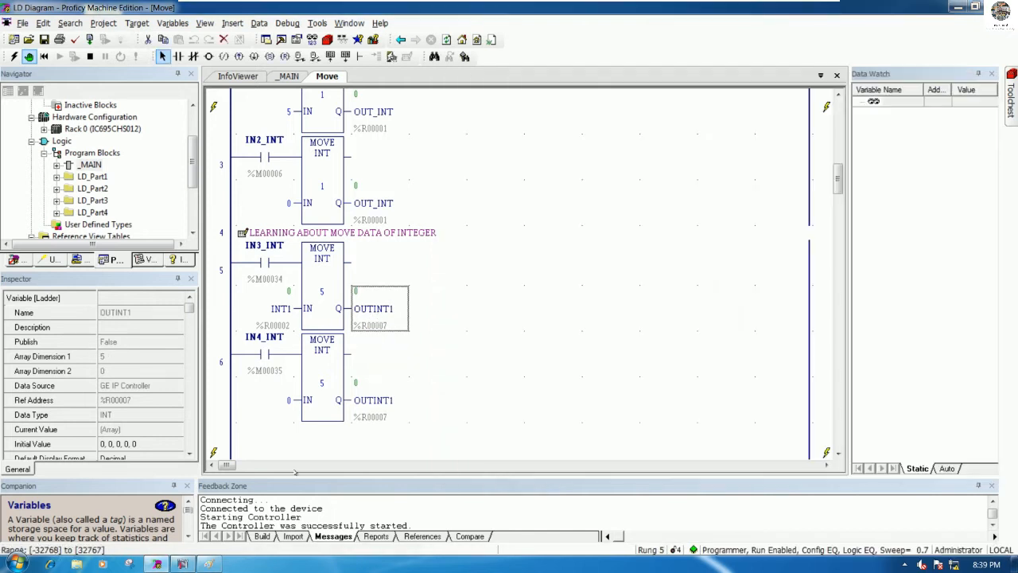
click(183, 563)
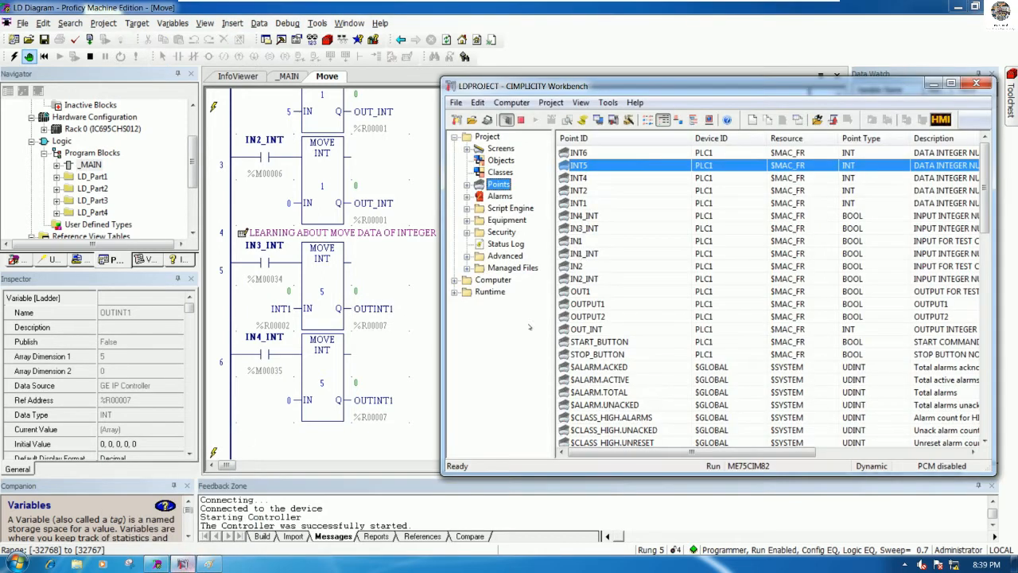
click(589, 154)
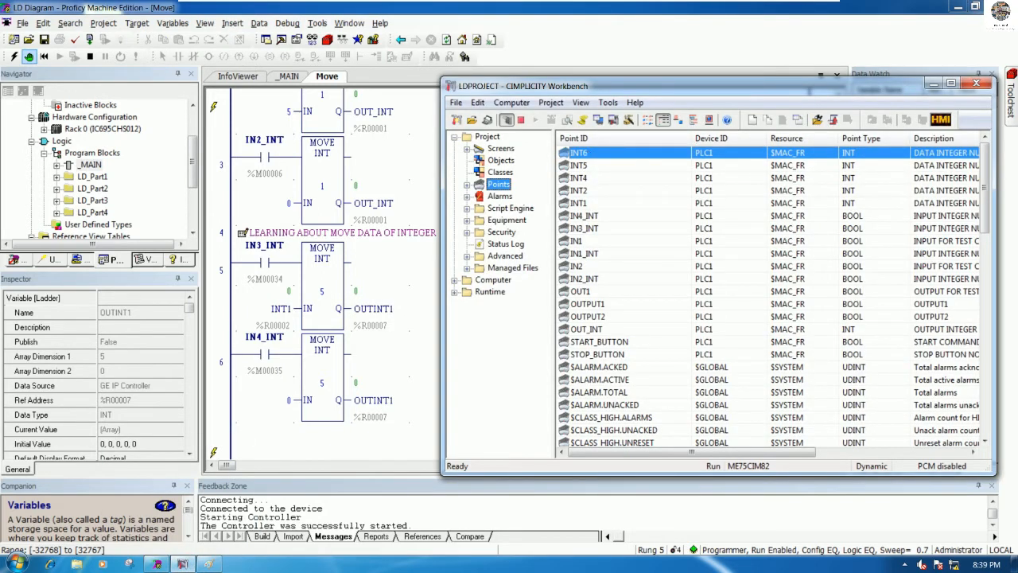
right_click(589, 154)
click(628, 199)
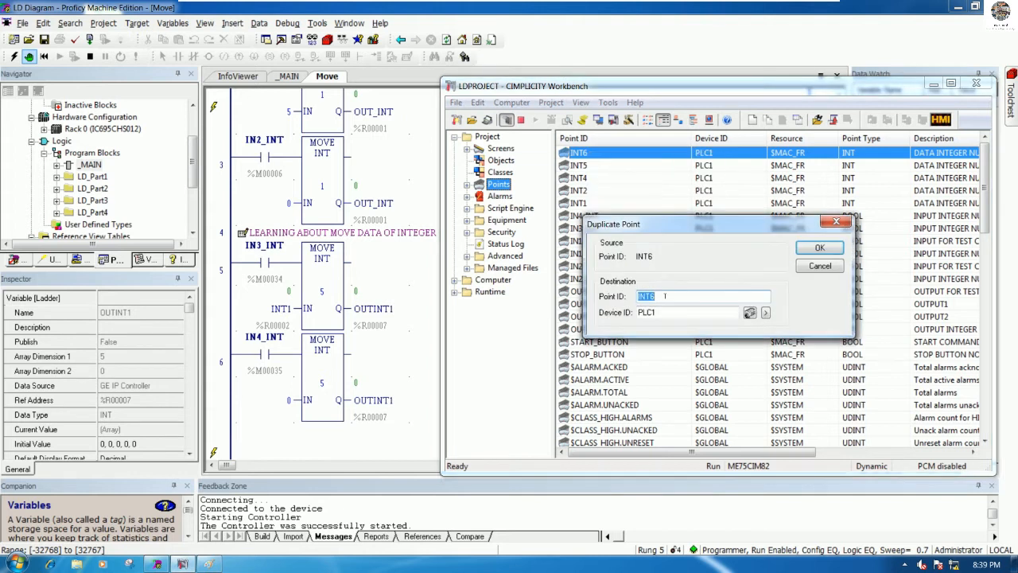
text(OUT)
key(BackSpace)
key(BackSpace)
key(BackSpace)
text(INT)
text(_0)
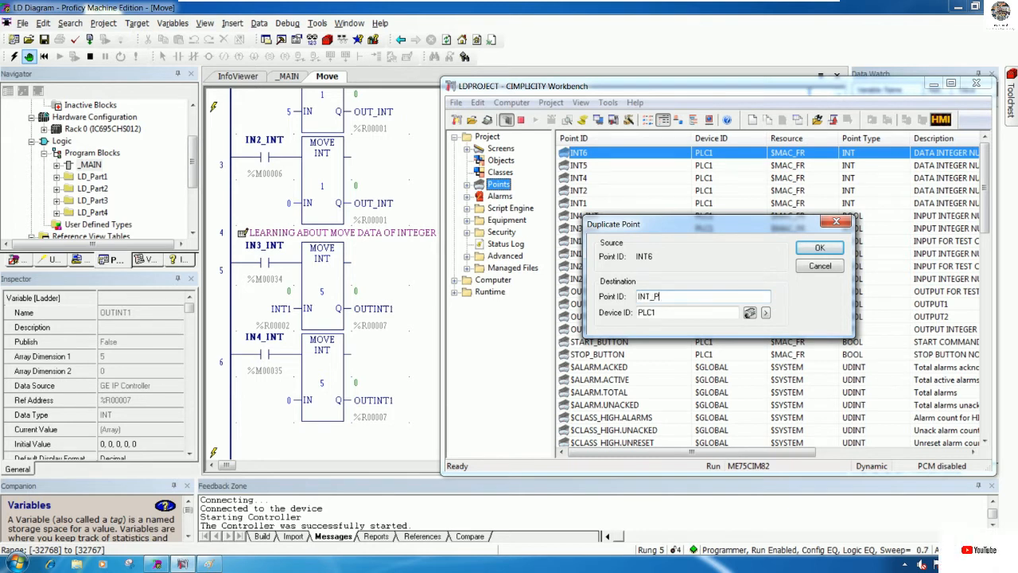
text(UT1)
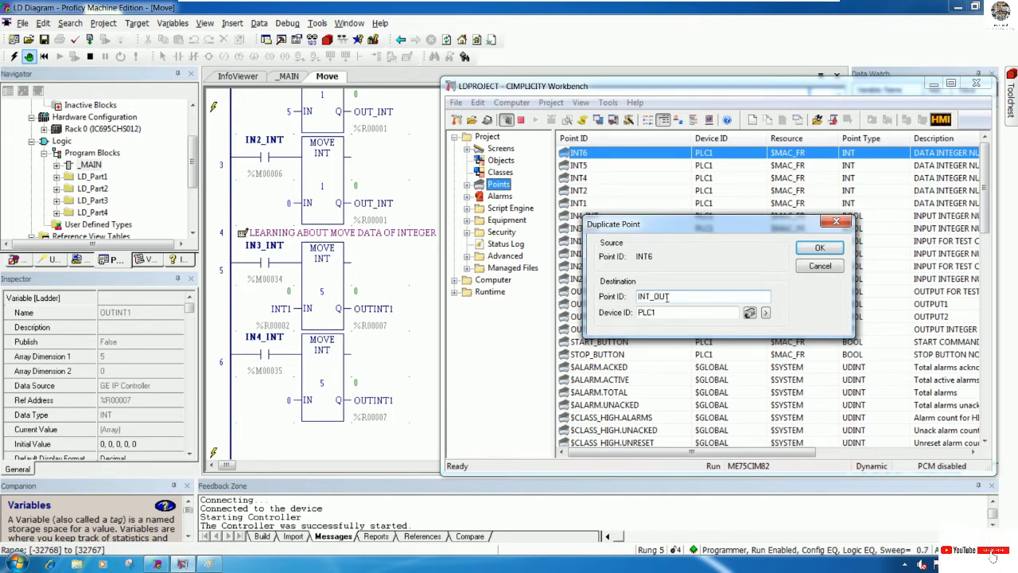
click(805, 252)
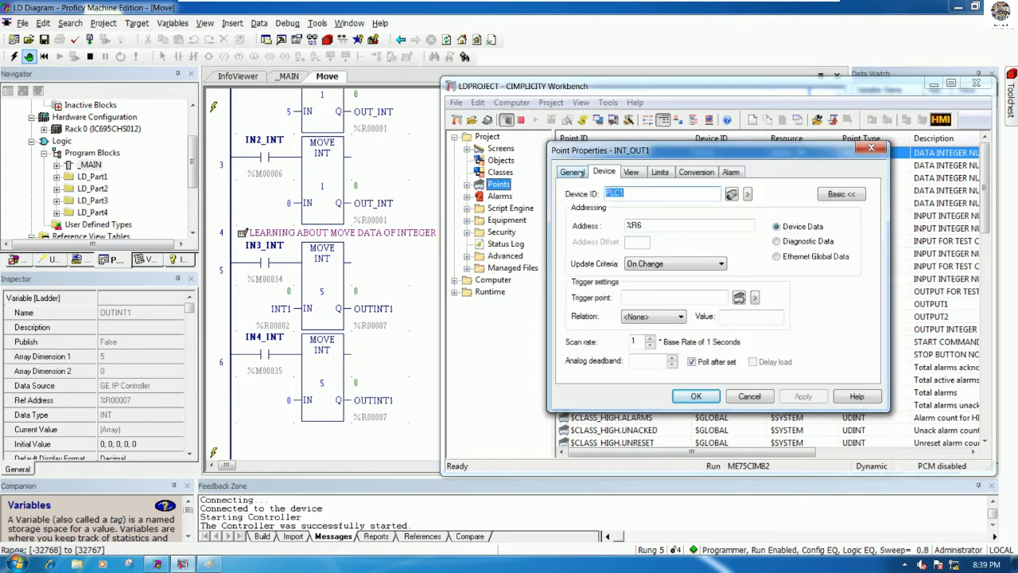
- Set the INT_OUT1 point's description to DATA INTEGER OUTPUT NUMBER1
click(585, 173)
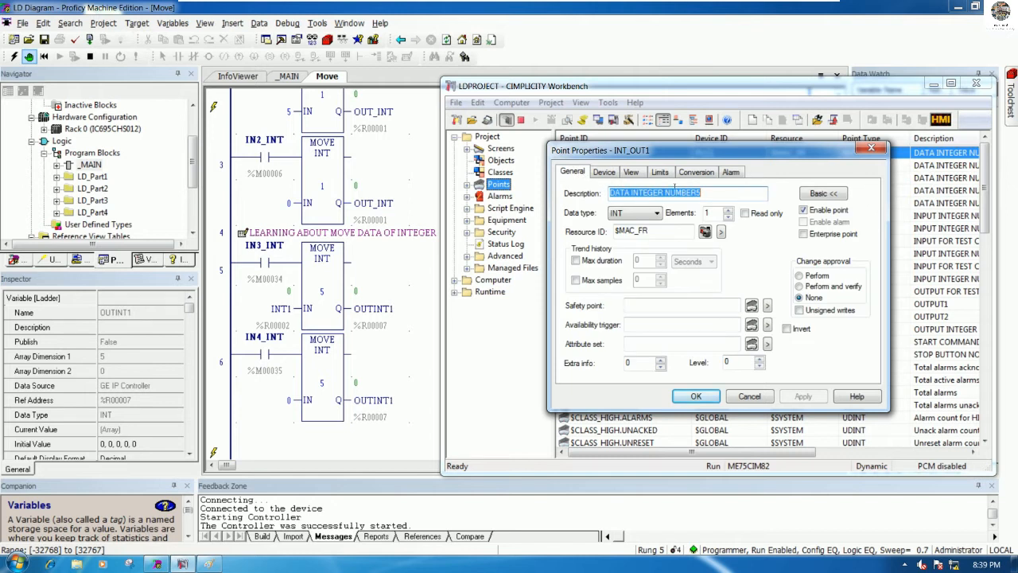
click(706, 191)
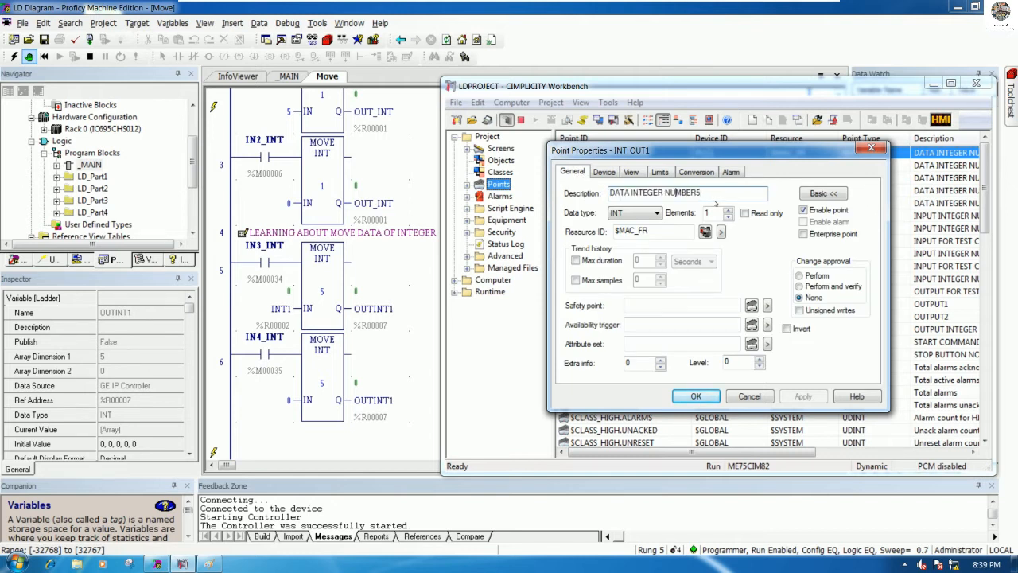
text(OUTPUT)
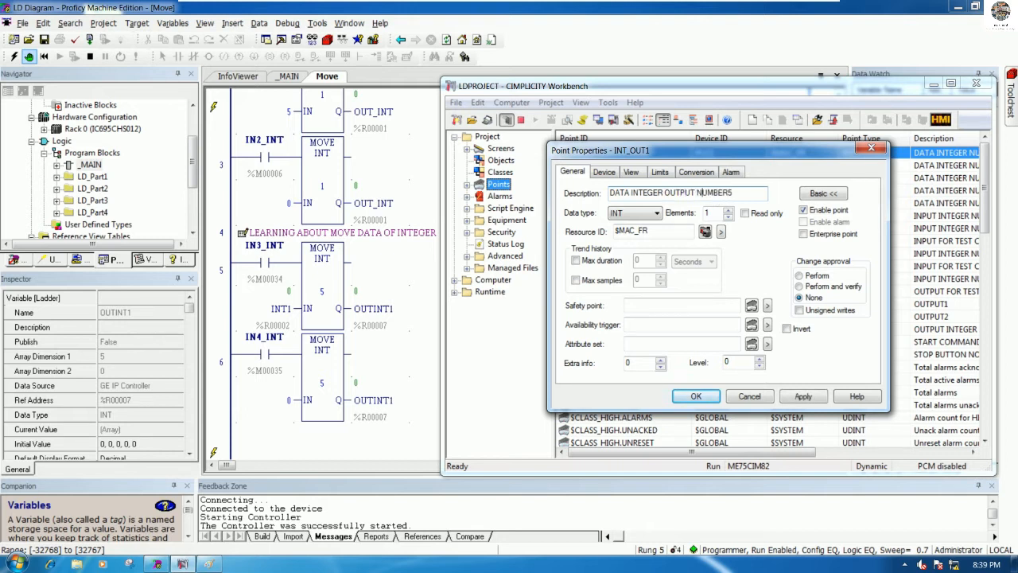
key(BackSpace)
text(1)
click(604, 173)
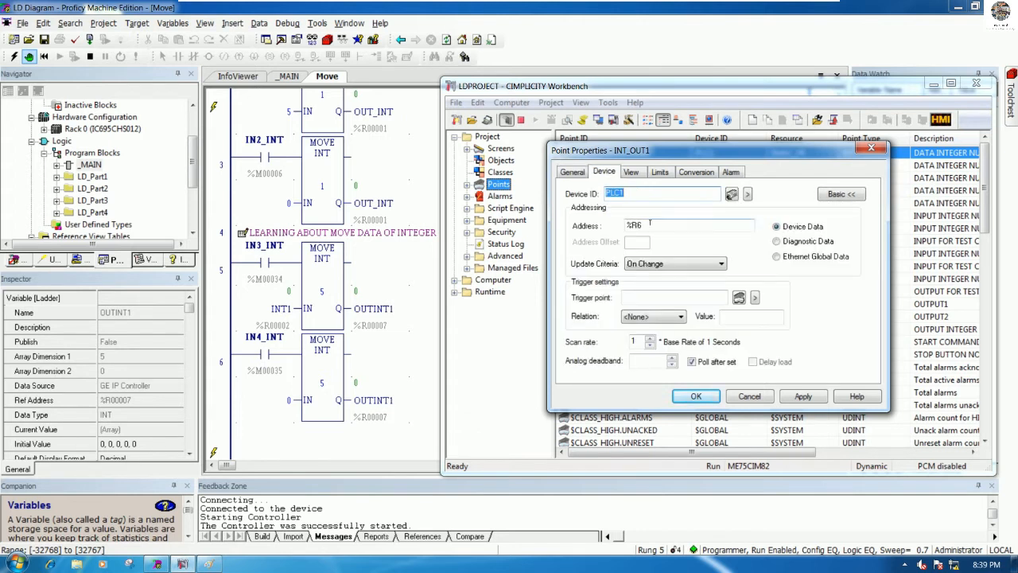
- Switch to the Paint sketch and draw a second red array box divided into five cells below the first one
click(209, 563)
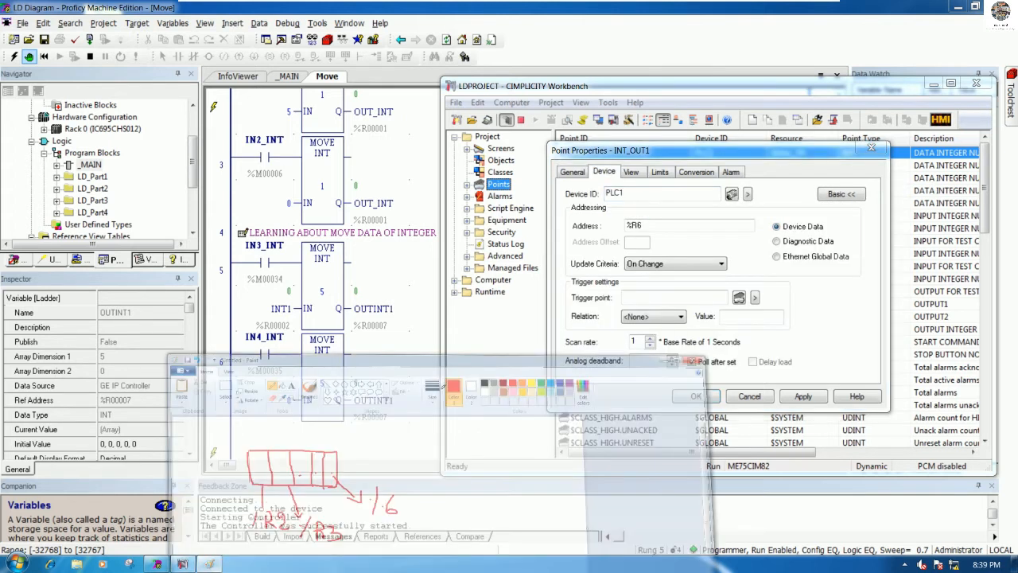
mouse_move(545, 238)
mouse_down()
mouse_move(771, 134)
mouse_move(828, 87)
mouse_up()
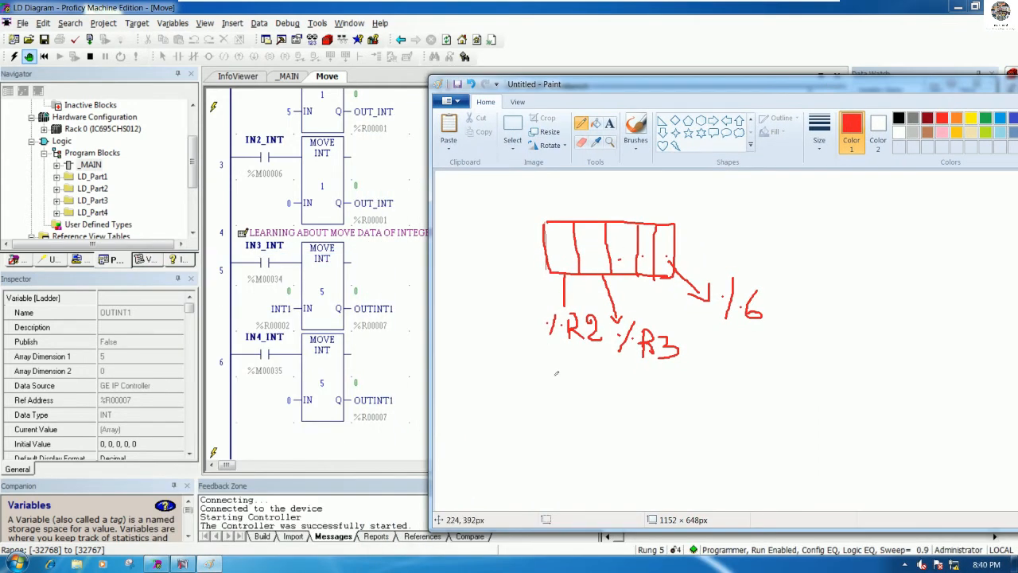
mouse_move(556, 386)
mouse_down()
mouse_move(560, 428)
mouse_move(715, 425)
mouse_up()
mouse_move(556, 384)
mouse_down()
mouse_move(722, 377)
mouse_move(727, 427)
mouse_move(714, 428)
mouse_up()
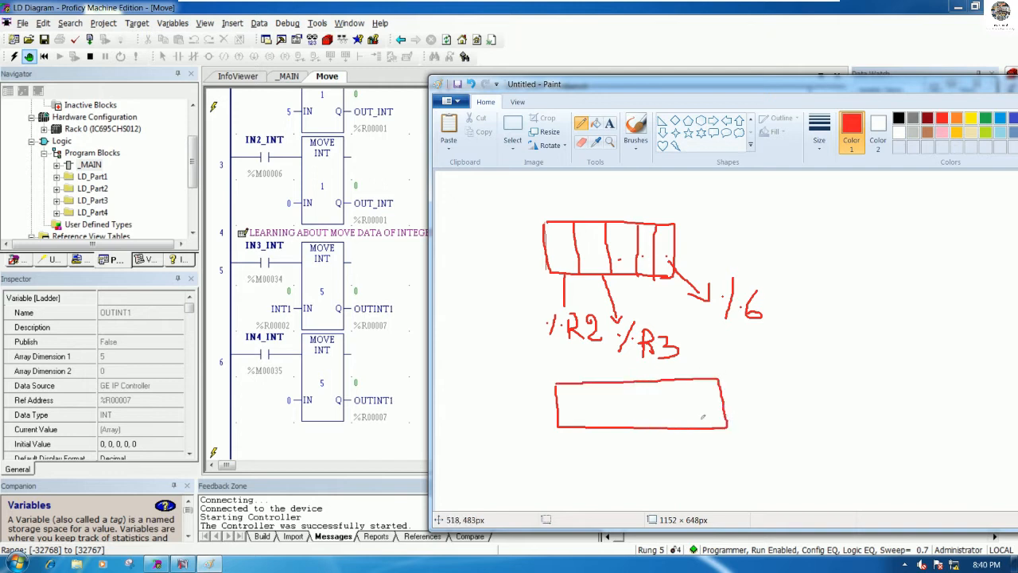
drag(593, 382, 599, 421)
drag(630, 380, 633, 423)
drag(657, 381, 661, 424)
drag(689, 380, 695, 427)
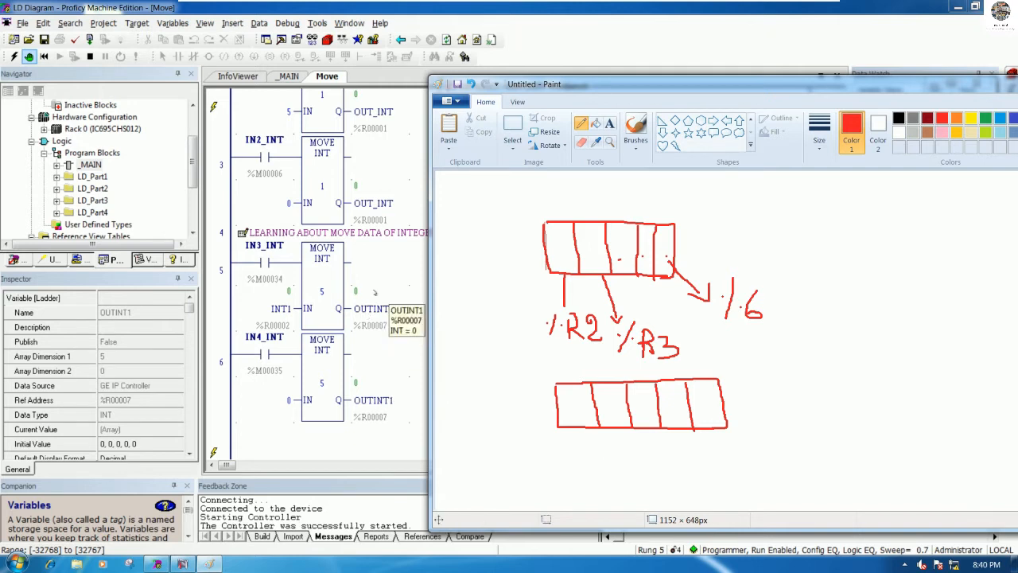
- Label the second array's cells %R7, 8, 9, 10 and %R11, and minimize the sketch window
mouse_move(578, 426)
mouse_down()
mouse_move(564, 476)
mouse_move(587, 469)
mouse_move(603, 487)
mouse_up()
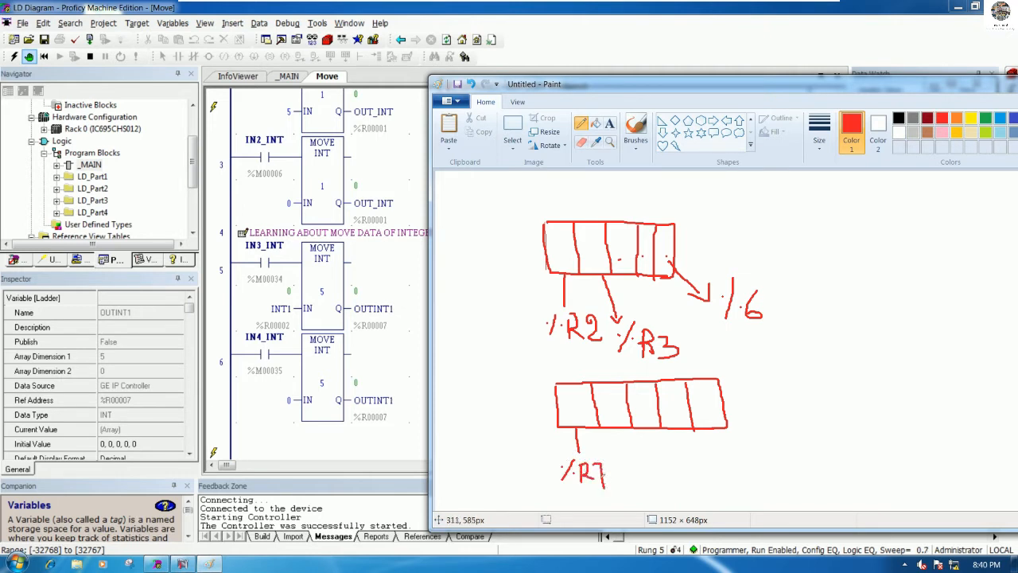
mouse_move(610, 396)
mouse_down()
mouse_move(610, 422)
mouse_move(613, 399)
mouse_move(639, 405)
mouse_move(648, 397)
mouse_move(646, 415)
mouse_move(677, 422)
mouse_move(686, 407)
mouse_move(673, 398)
mouse_up()
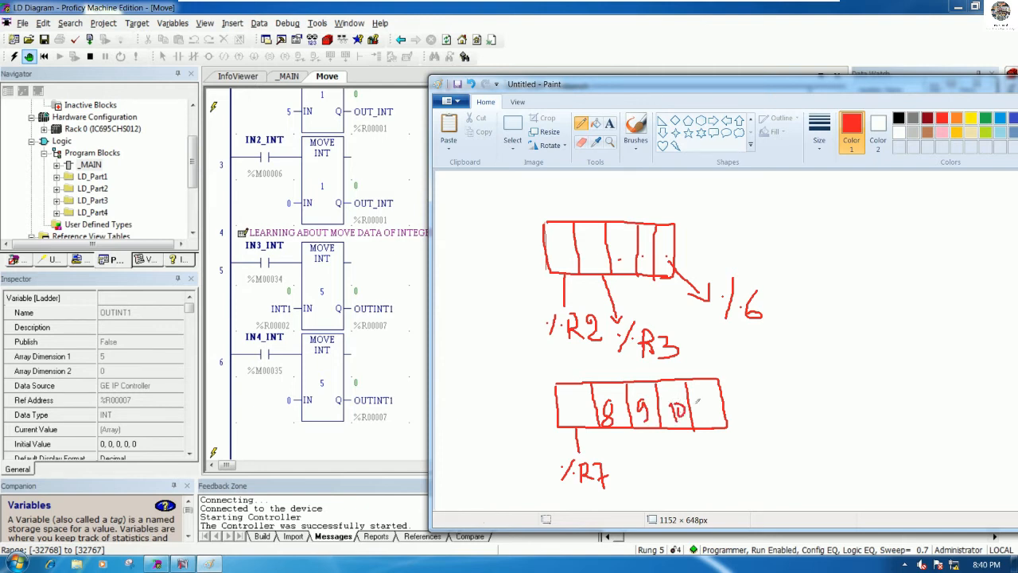
mouse_move(713, 429)
mouse_down()
mouse_move(733, 460)
mouse_move(739, 441)
mouse_move(746, 475)
mouse_up()
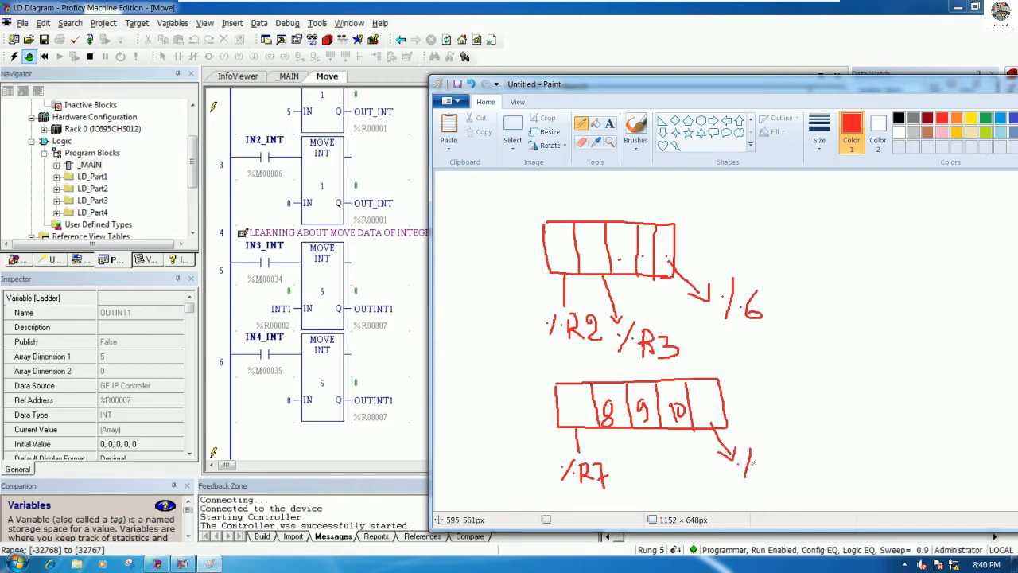
mouse_move(761, 459)
mouse_down()
mouse_move(760, 477)
mouse_move(768, 457)
mouse_move(762, 467)
mouse_move(774, 476)
mouse_move(799, 477)
mouse_up()
drag(974, 84, 854, 171)
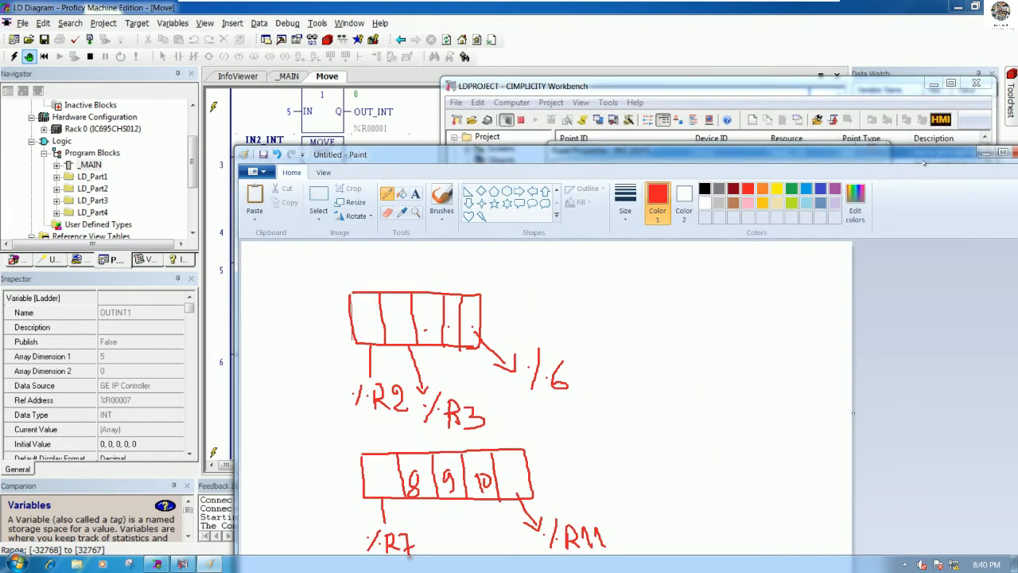
click(986, 153)
- Set the INT_OUT1 point's device address to %R7 and save the point
click(650, 224)
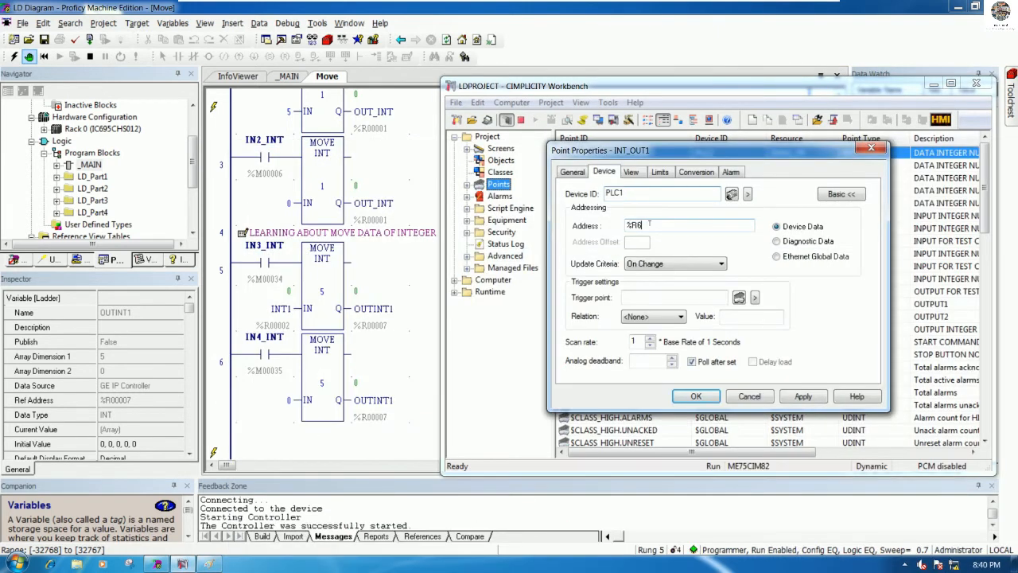
key(BackSpace)
text(7)
key(Return)
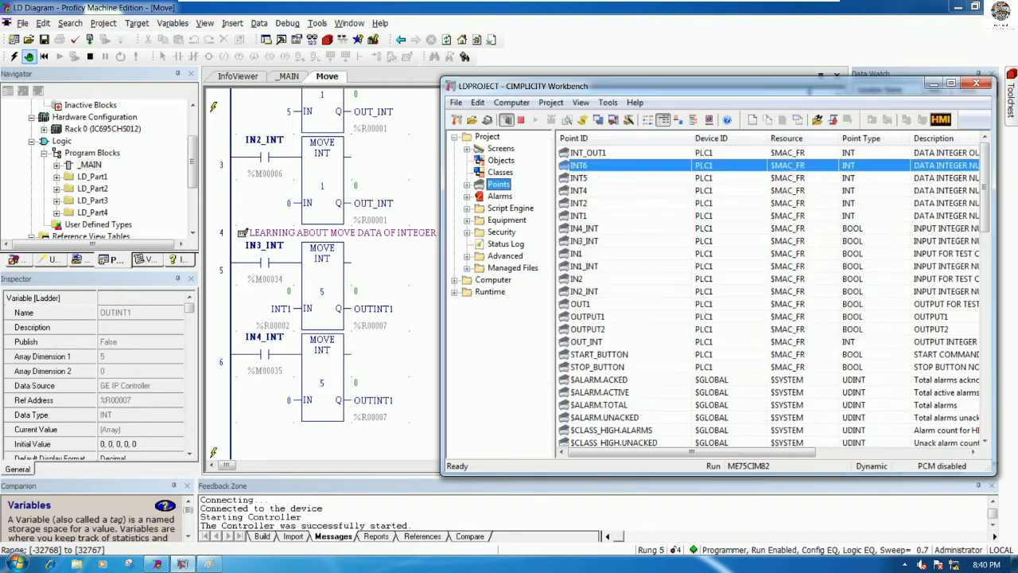
- Duplicate the INT_OUT1 point as INT_OUT2 on device PLC1
right_click(592, 152)
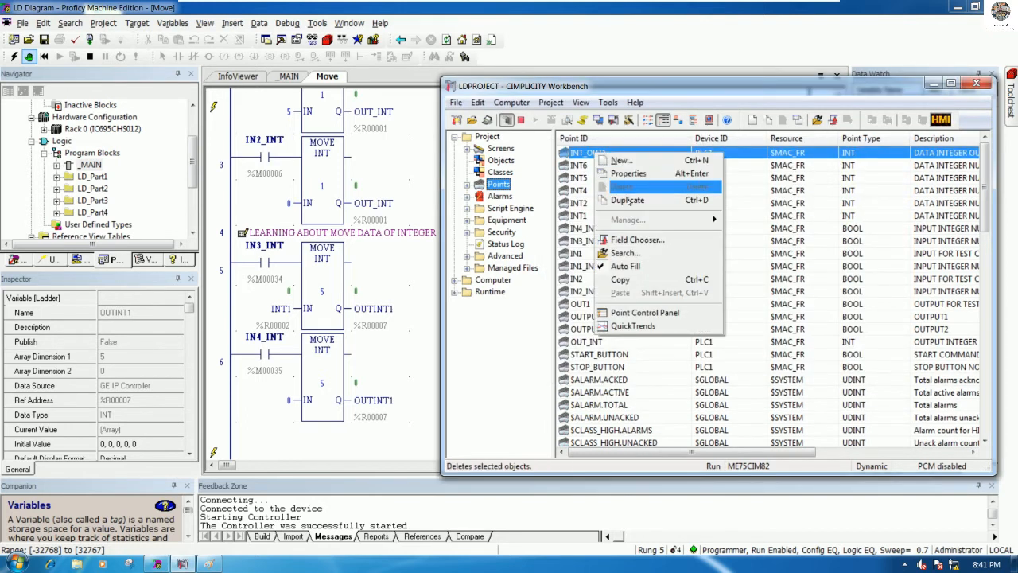
click(628, 188)
click(682, 295)
key(BackSpace)
text(2)
click(798, 251)
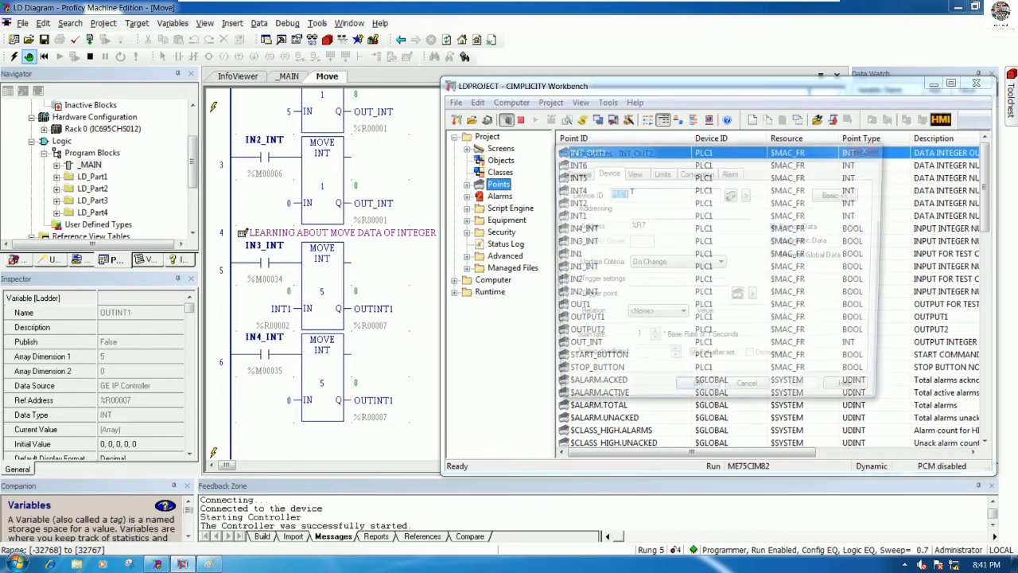
- Set the INT_OUT2 point's device address to %R8 and its description to DATA INTEGER OUTPUT NUMBER2, and save it
click(645, 225)
key(BackSpace)
text(8)
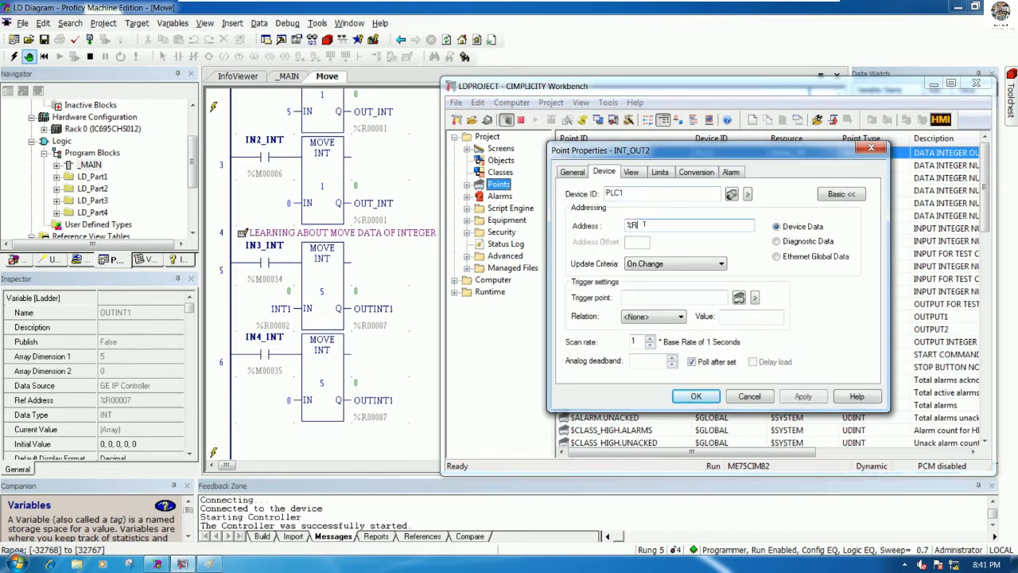
click(574, 172)
click(735, 193)
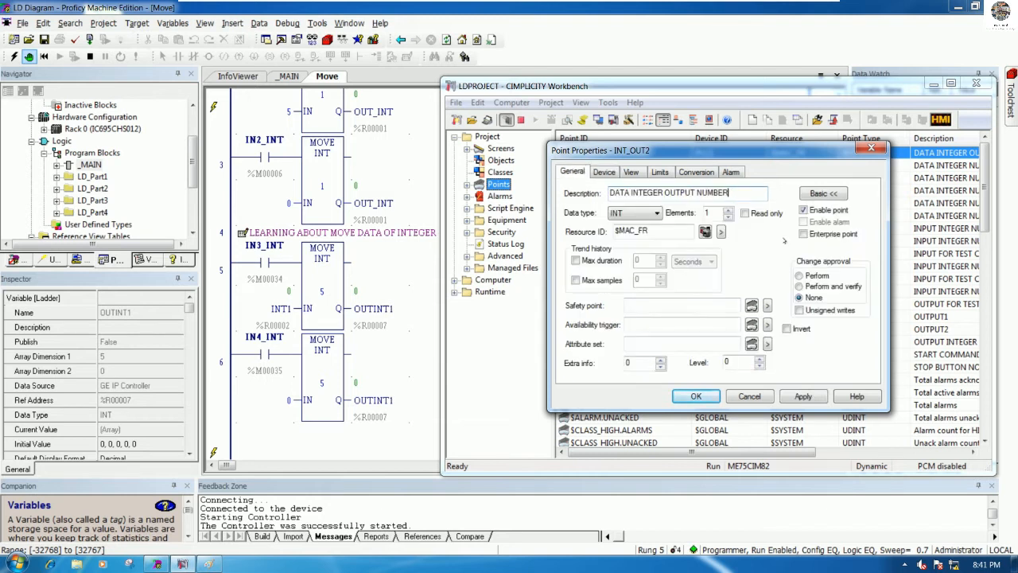
click(696, 396)
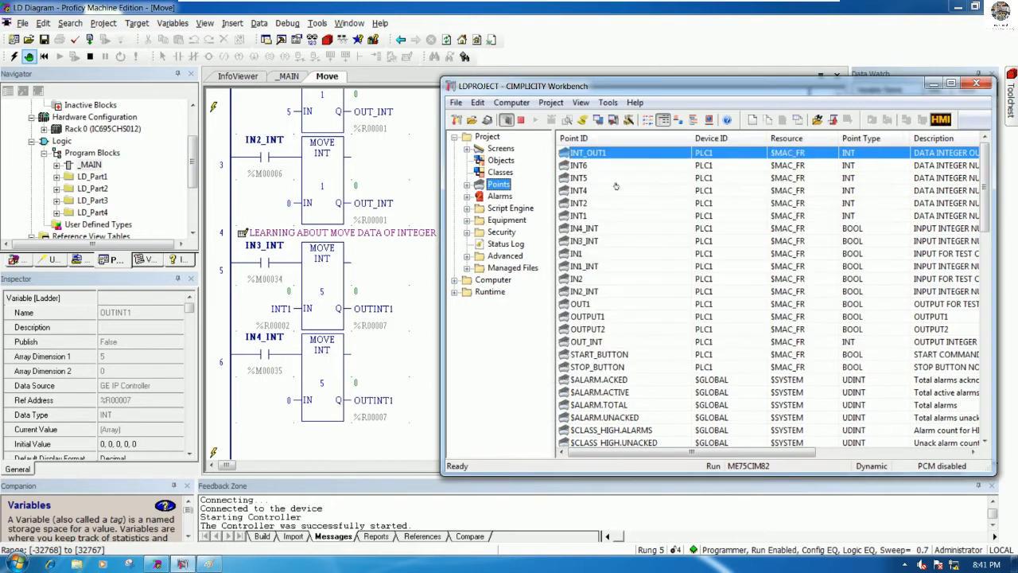
right_click(602, 153)
click(661, 204)
click(657, 213)
click(871, 148)
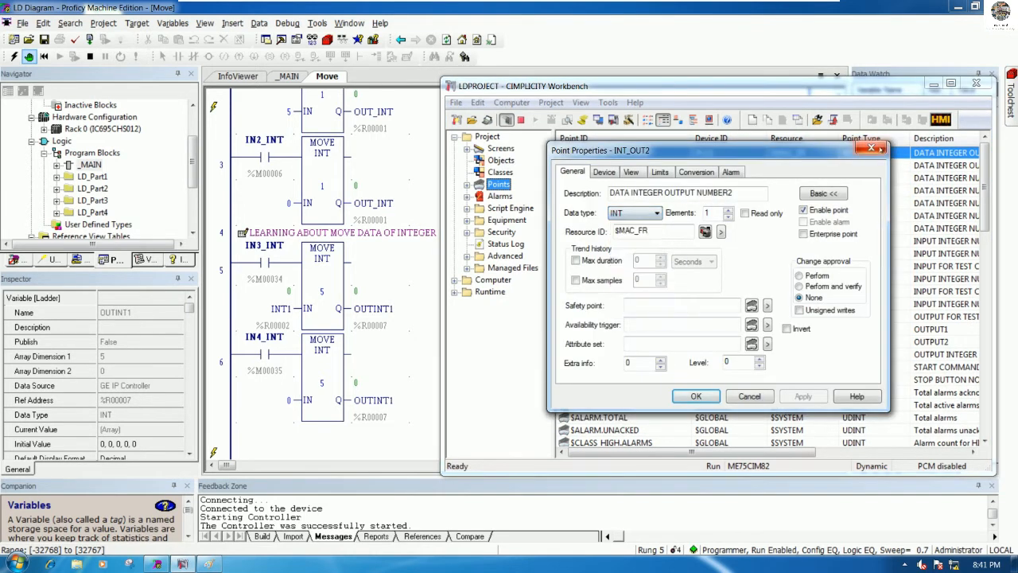
click(871, 148)
- Duplicate the INT_OUT2 point as INT_OUT3 on device PLC1
right_click(599, 155)
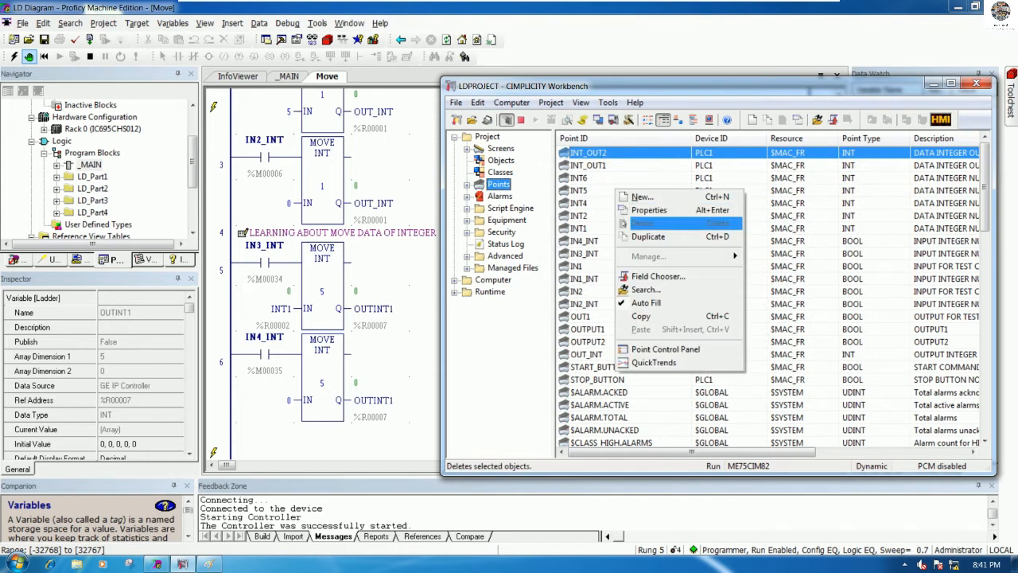
click(628, 231)
click(680, 295)
key(BackSpace)
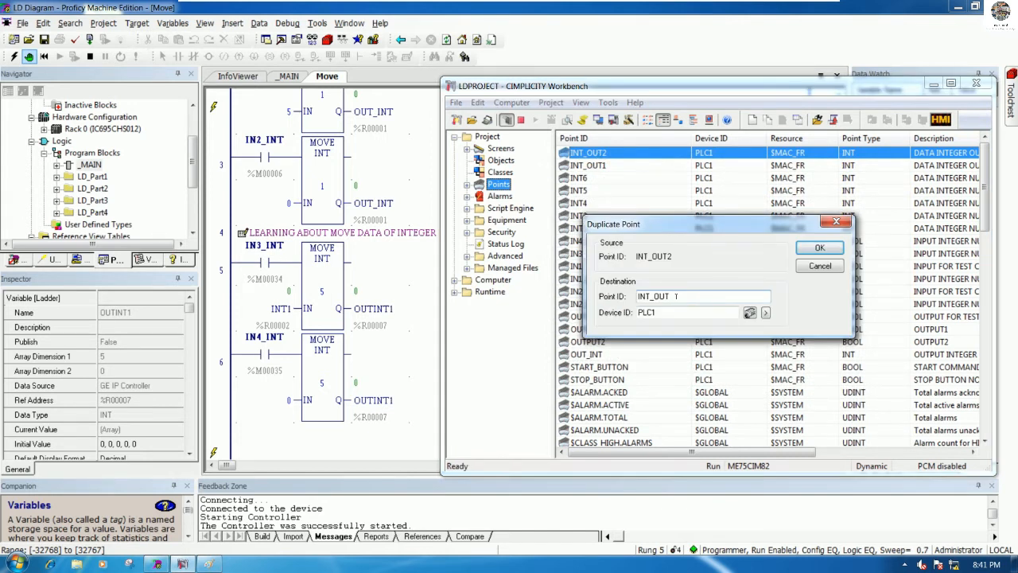
text(3)
click(819, 247)
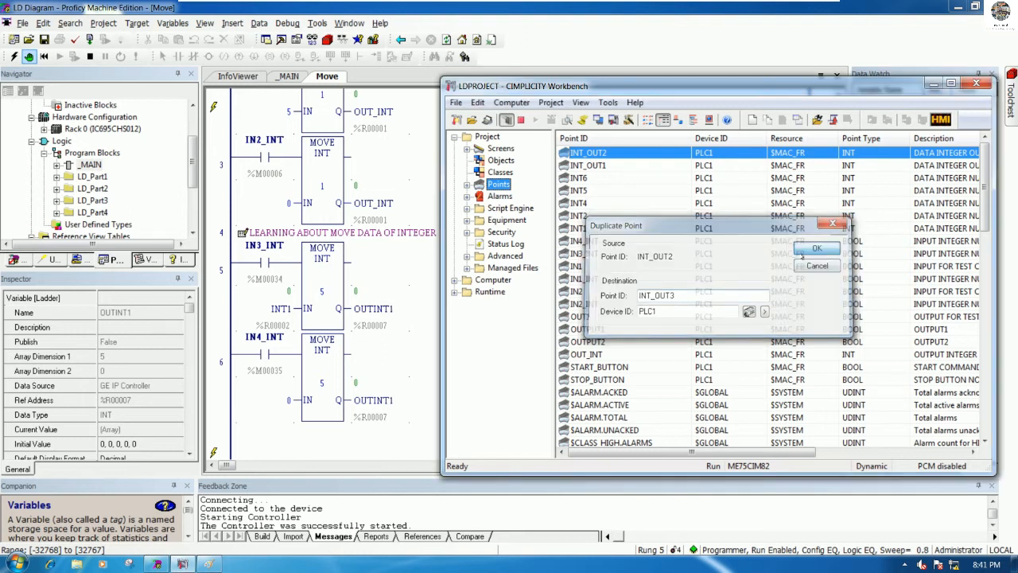
- Set the INT_OUT3 point's device address to %R9 and its description to DATA INTEGER OUTPUT NUMBER3, and save it
click(648, 227)
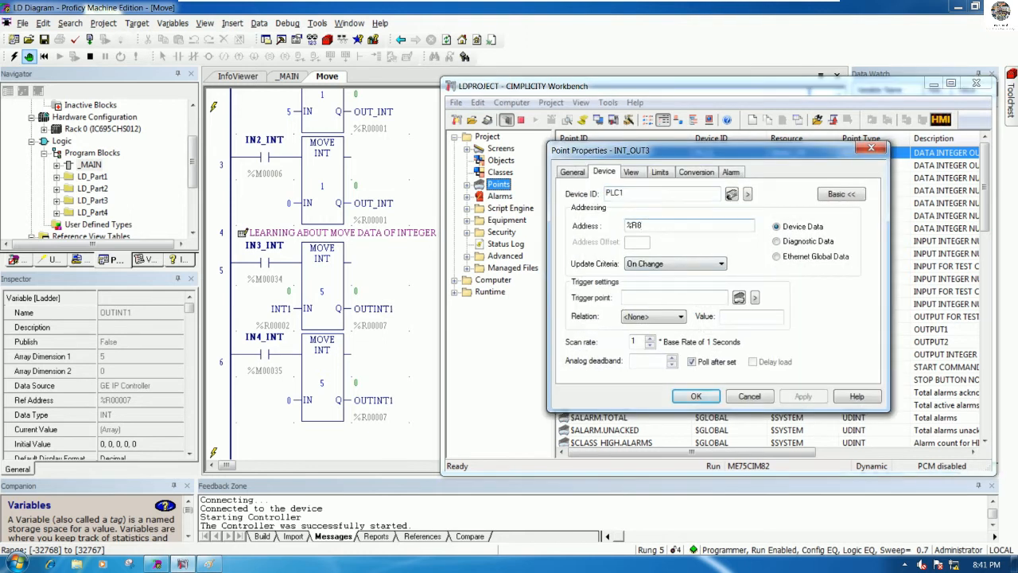
key(BackSpace)
text(9)
click(576, 175)
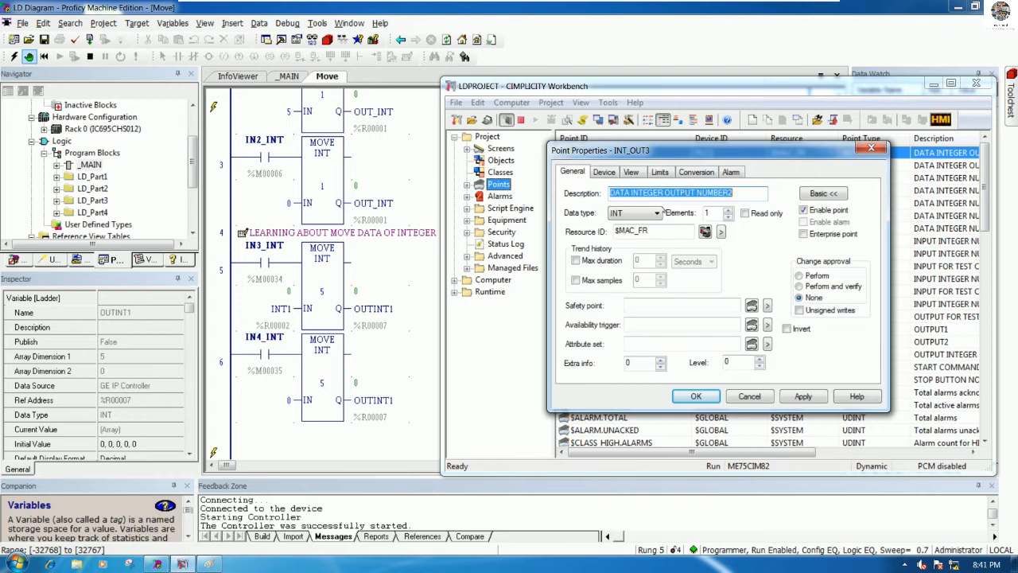
click(732, 193)
key(BackSpace)
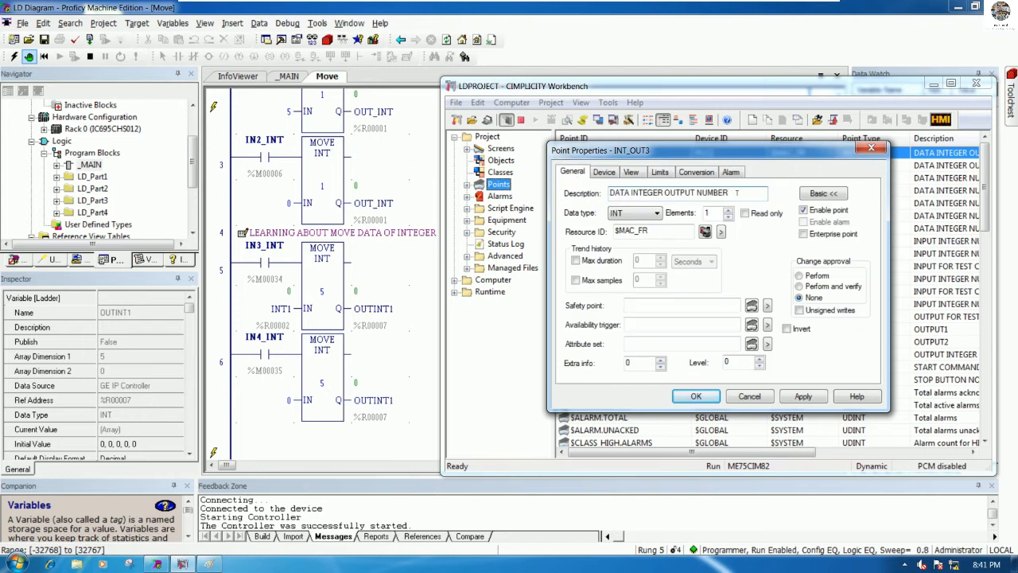
text(3)
click(696, 396)
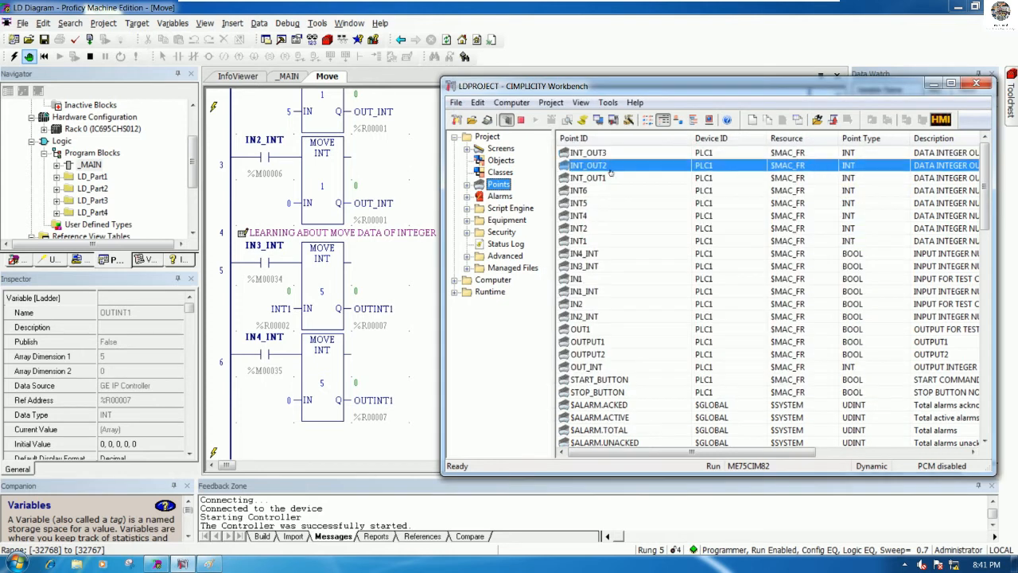
- Duplicate the INT_OUT3 point as INT_OUT4 on device PLC1
click(601, 152)
right_click(620, 186)
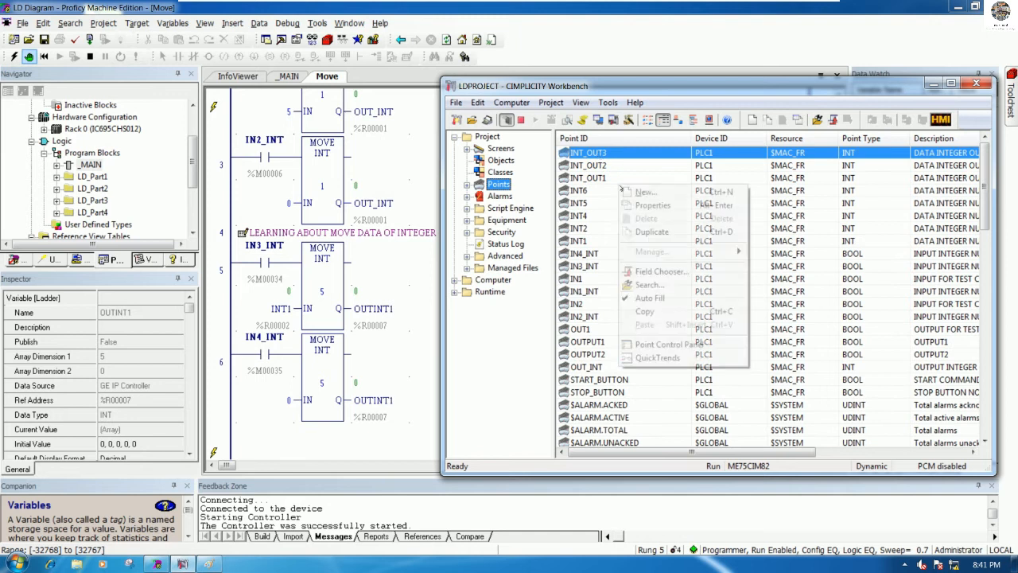
click(650, 231)
click(694, 296)
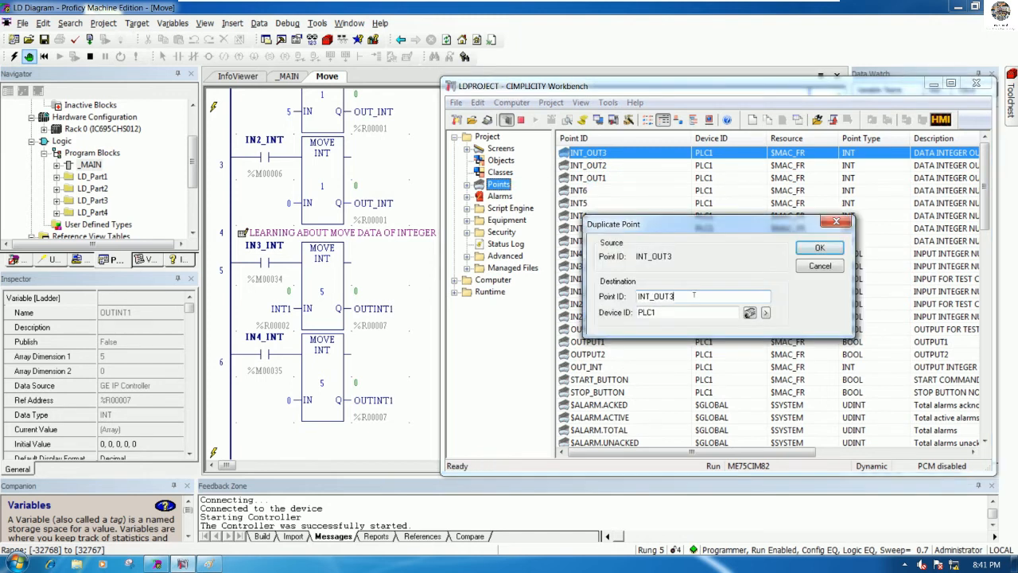
key(BackSpace)
text(4)
key(Return)
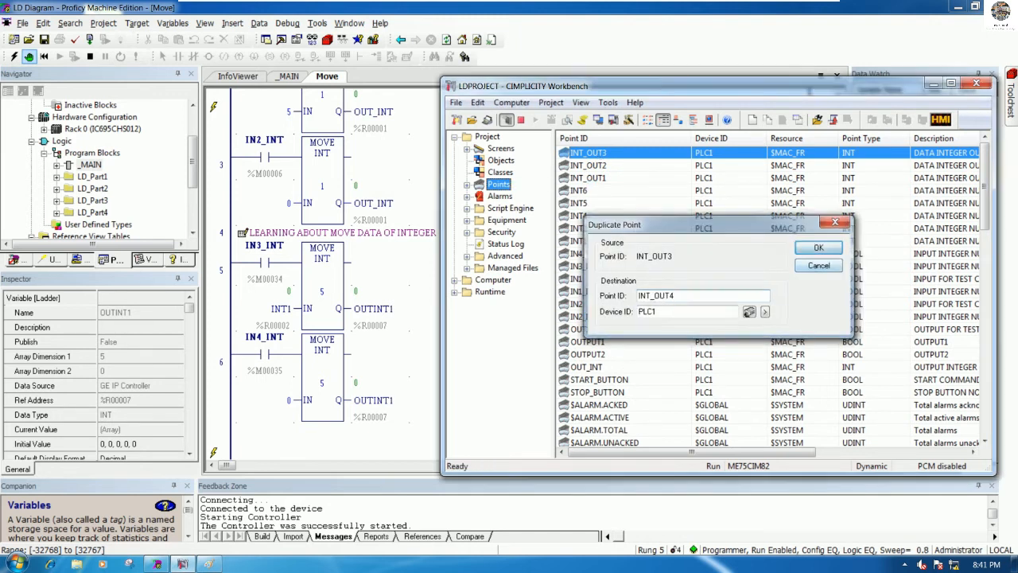
- Set the INT_OUT4 point's device address to %R10 and its description to DATA INTEGER OUTPUT NUMBER4, and save it
click(647, 225)
key(BackSpace)
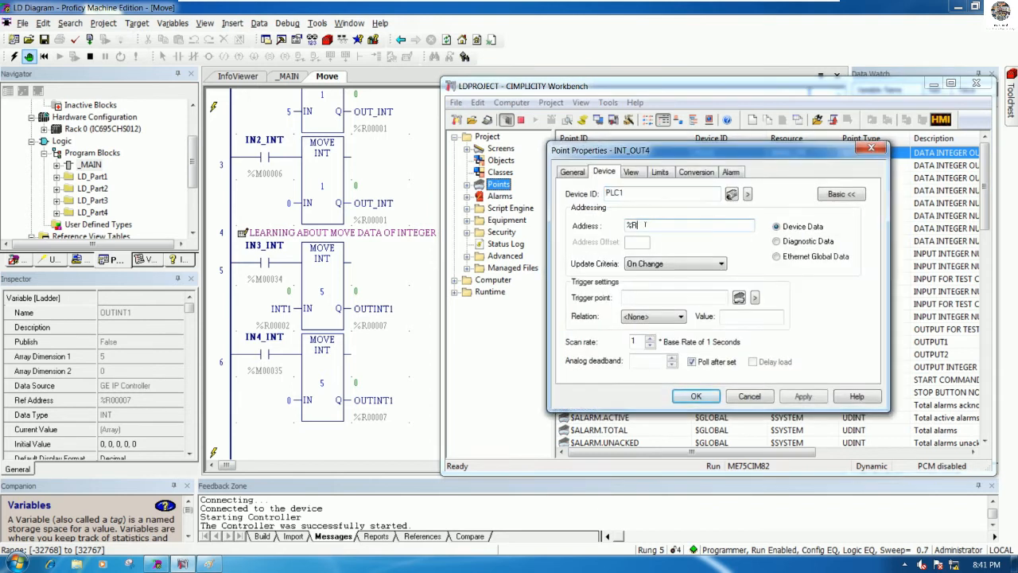
text(10)
click(585, 173)
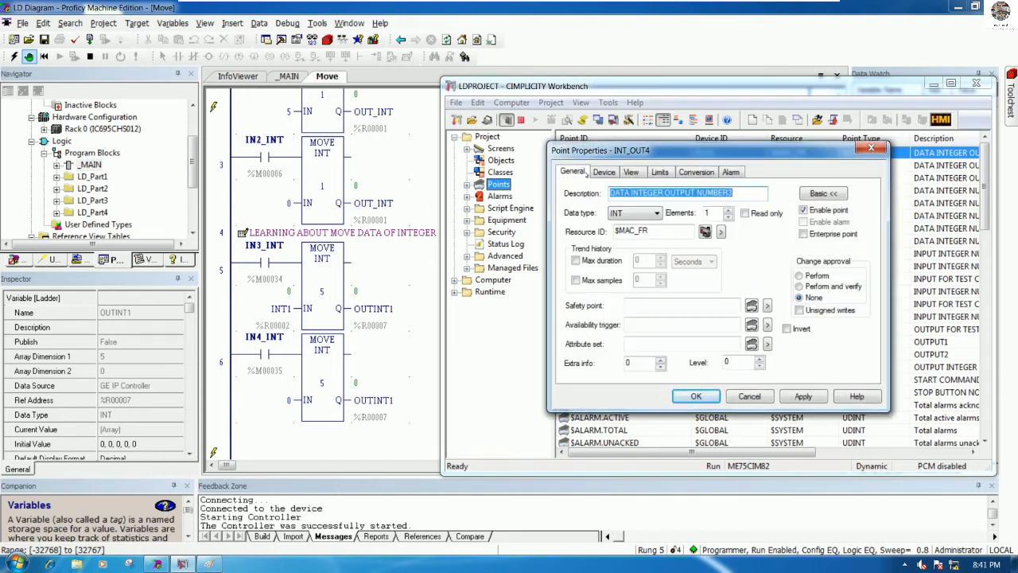
click(733, 192)
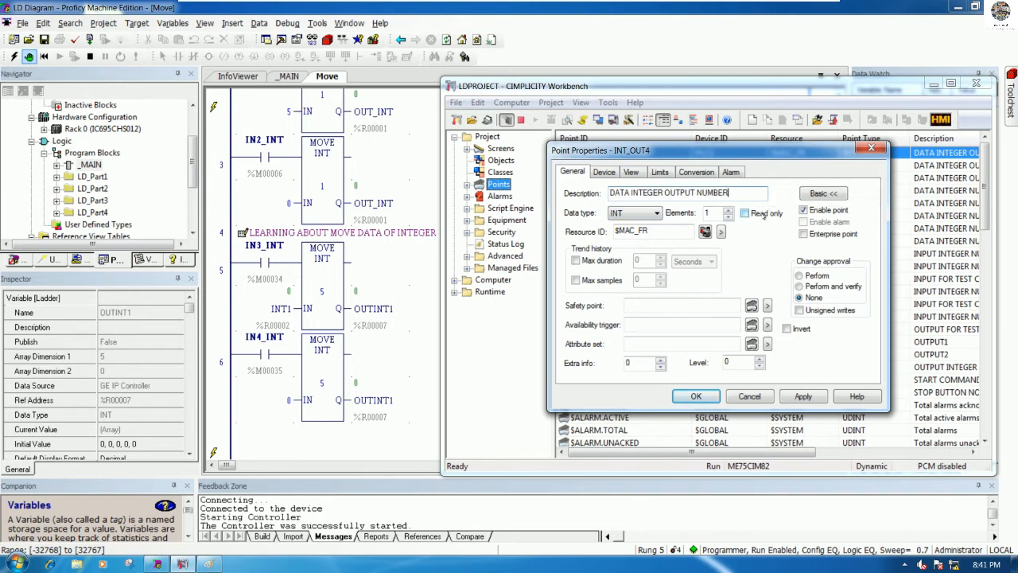
click(696, 397)
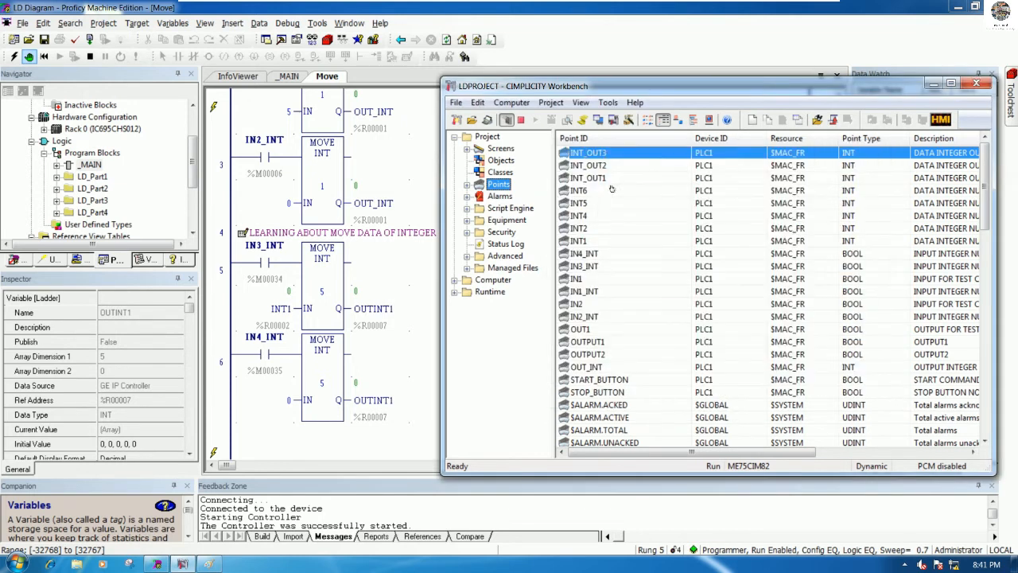
- Duplicate the INT_OUT4 point as INT_OUT5 on device PLC1
right_click(612, 159)
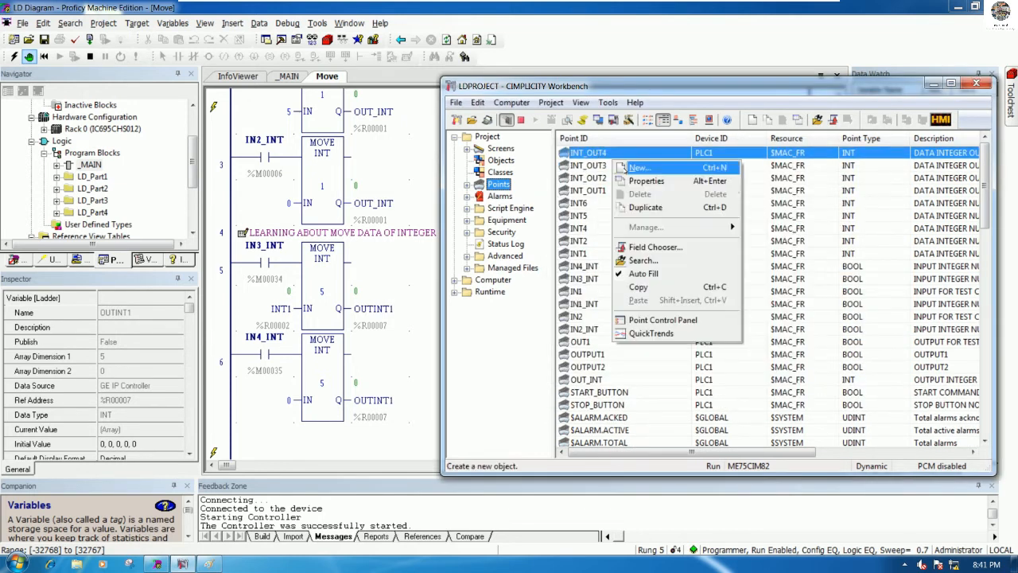
click(645, 208)
click(690, 294)
key(BackSpace)
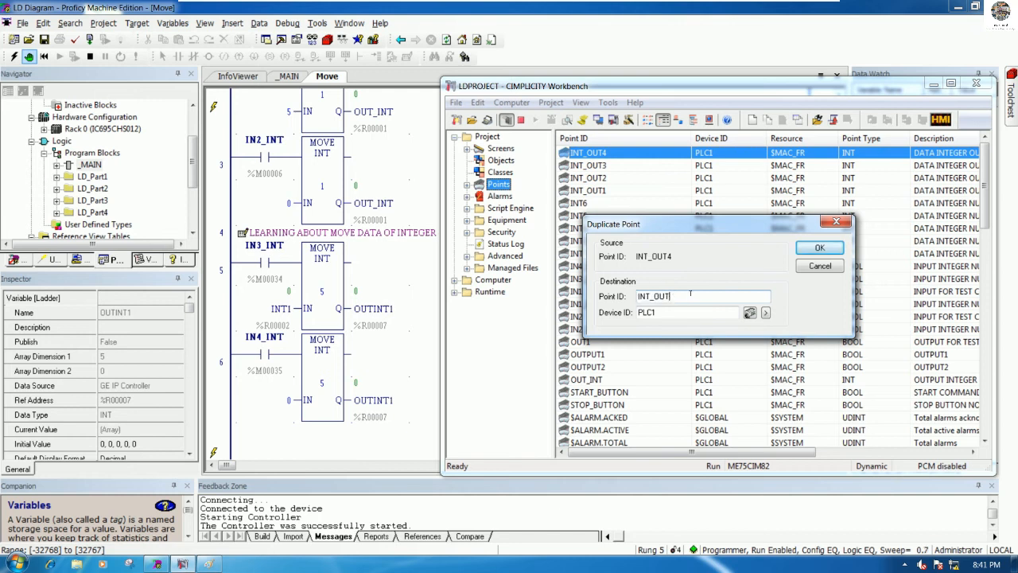
text(5)
click(819, 248)
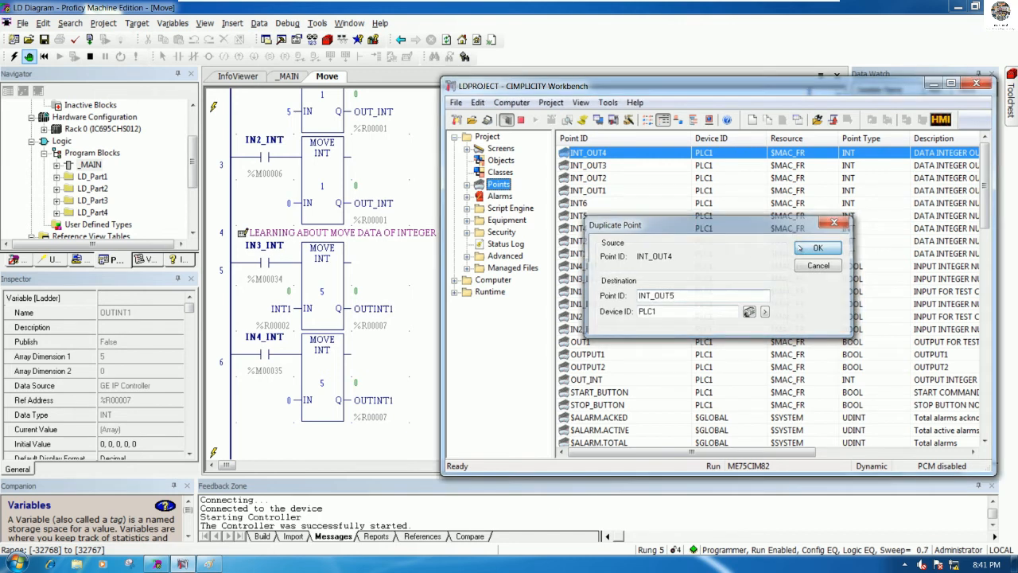
- Set the INT_OUT5 point's device address to %R11 and its description to DATA INTEGER OUTPUT NUMBER5, and save it
click(661, 225)
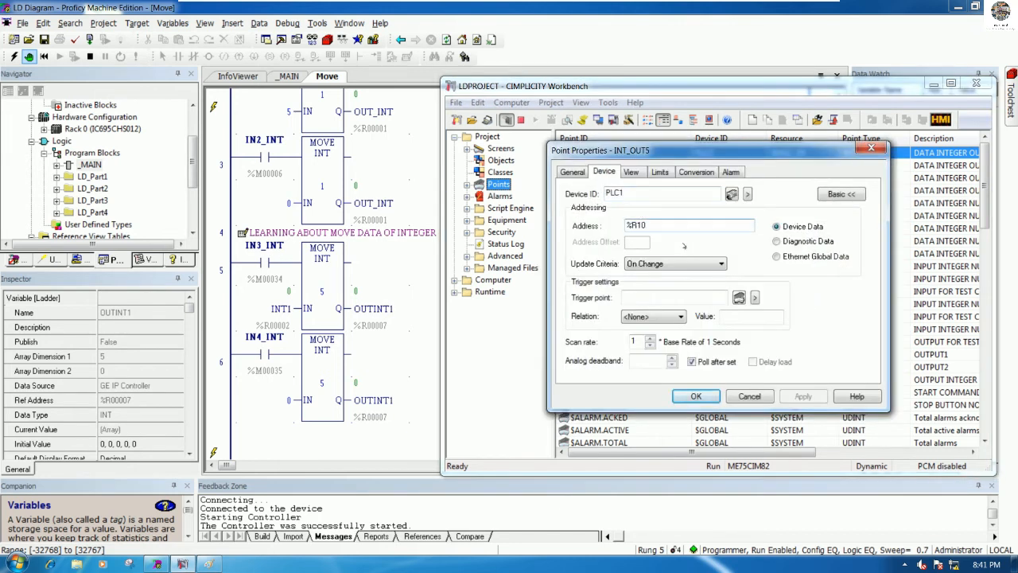
key(BackSpace)
text(1)
click(573, 171)
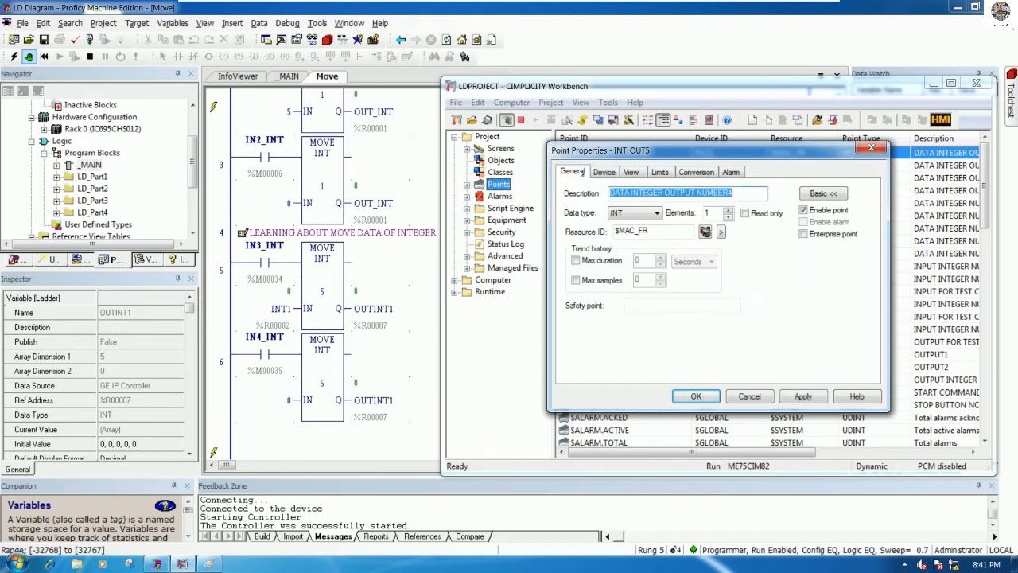
click(733, 193)
key(BackSpace)
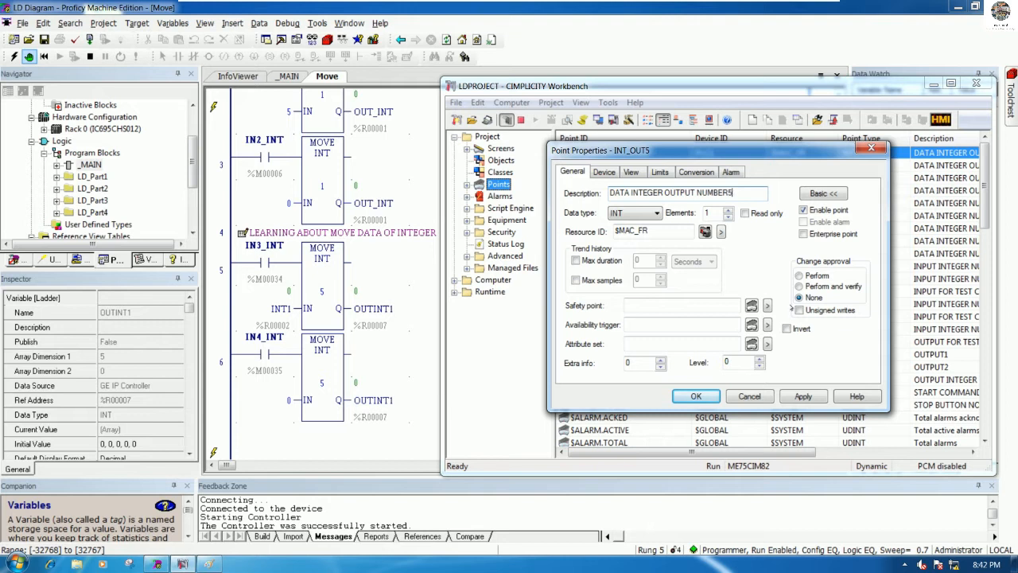
click(707, 396)
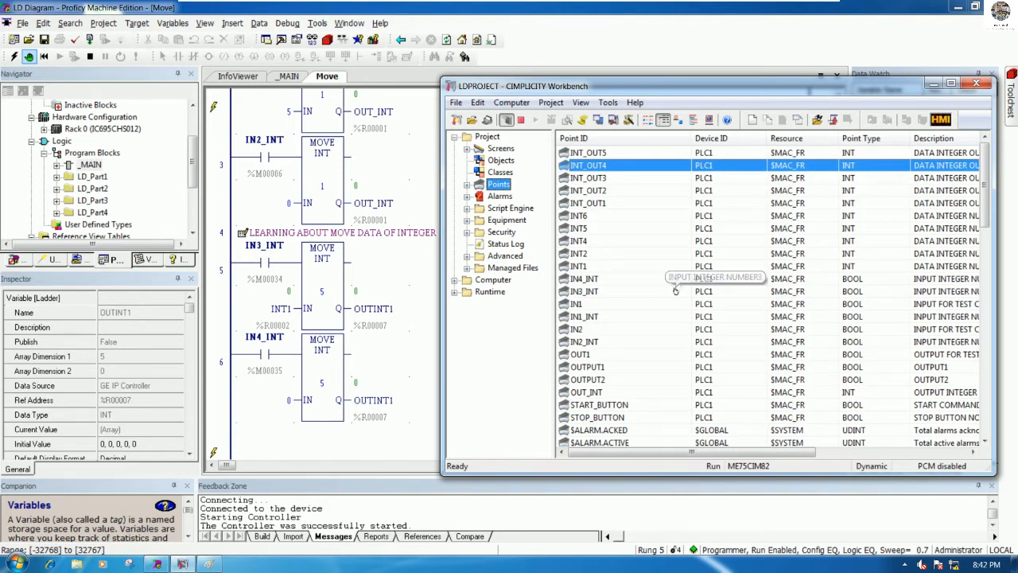
- Open SCREEN3.cim for editing in CimEdit and move its window clear of the ladder diagram
click(599, 204)
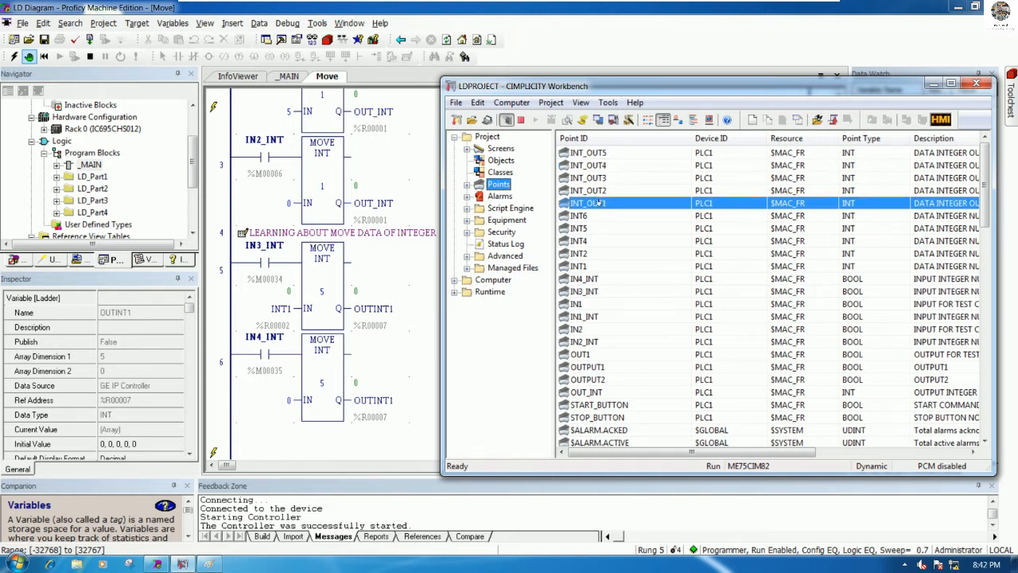
click(500, 148)
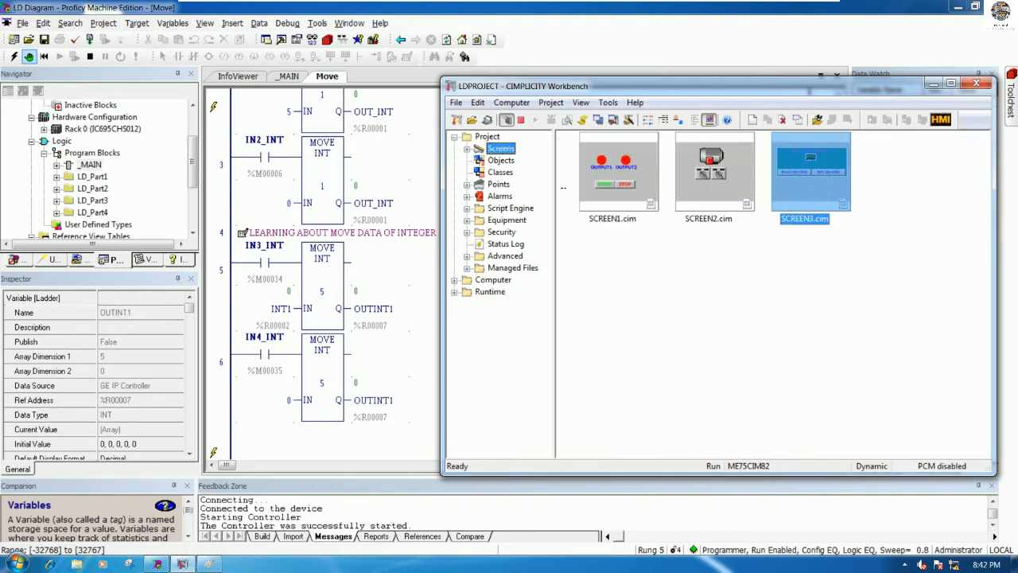
click(809, 214)
right_click(812, 187)
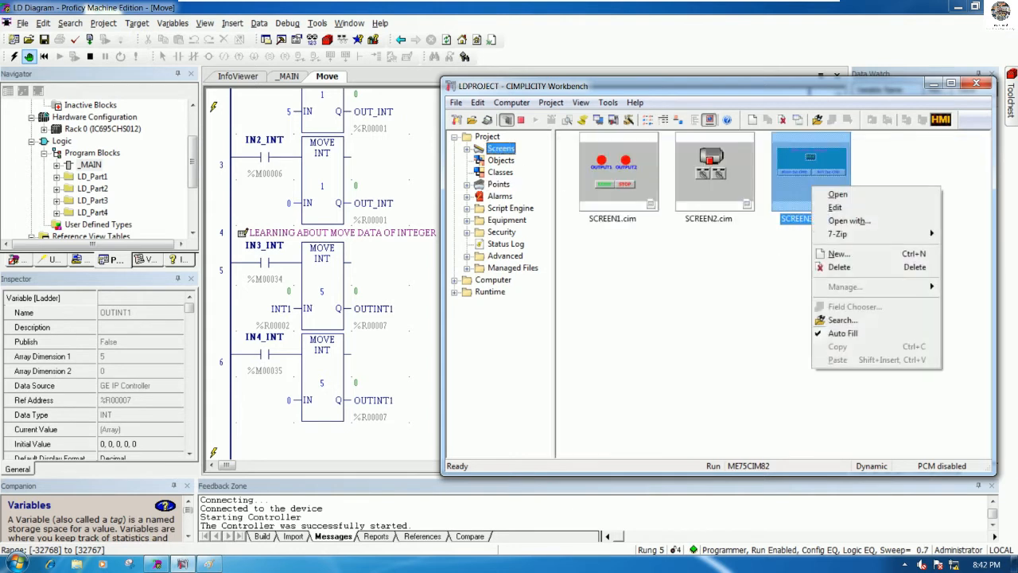
click(833, 207)
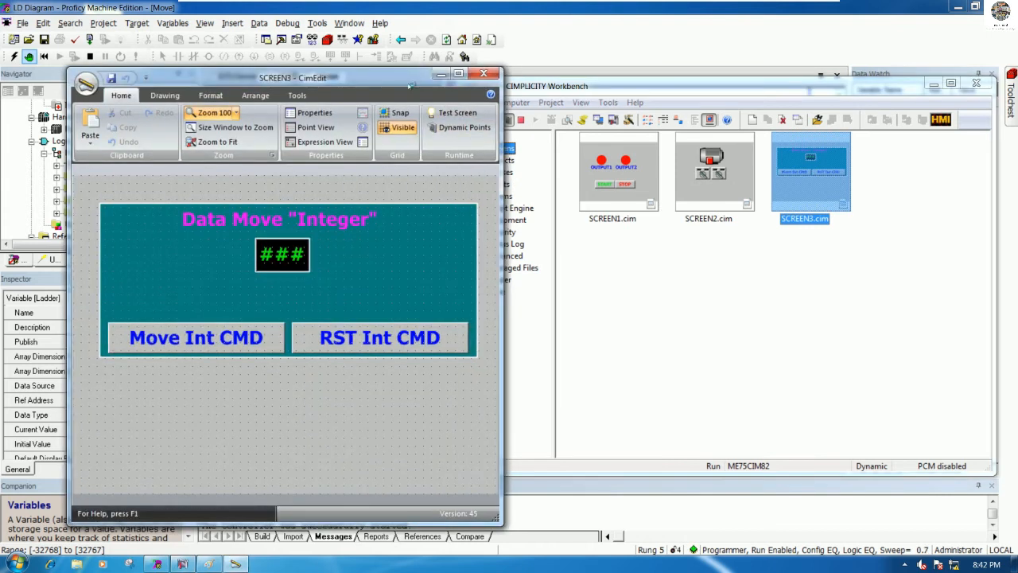
drag(410, 83, 908, 92)
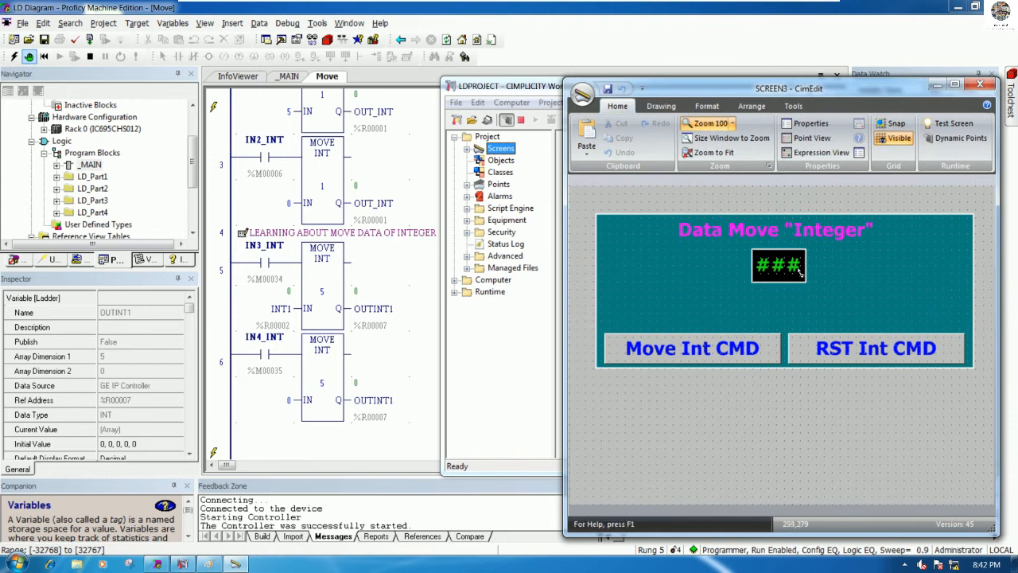
- Extend the teal panel downward and move the Move Int CMD and RST Int CMD buttons up just below the numeric display
click(781, 367)
drag(784, 368, 782, 460)
click(739, 358)
shift+click(837, 356)
drag(856, 356, 856, 311)
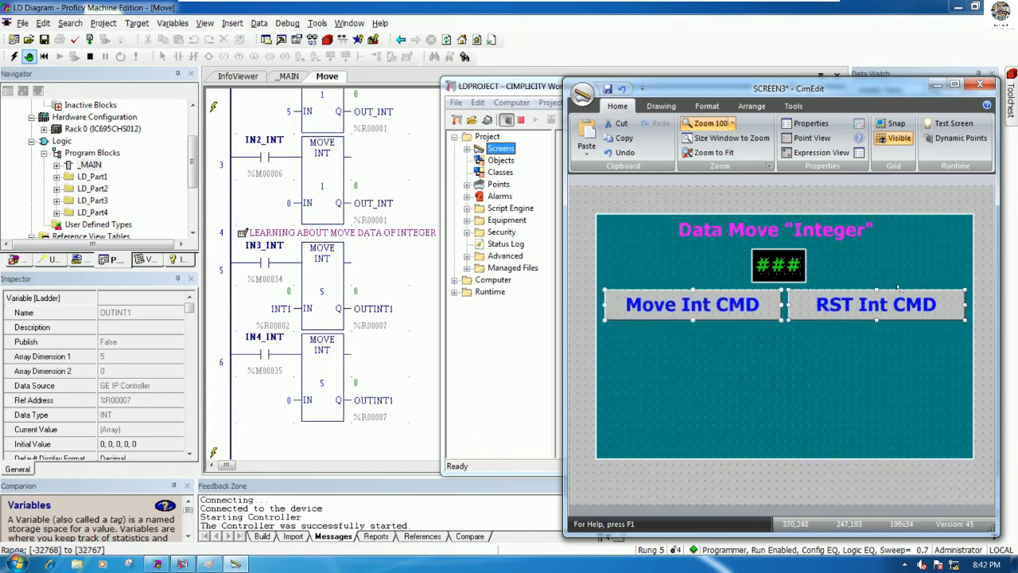
click(814, 356)
click(727, 314)
ctrl+drag(697, 308, 698, 421)
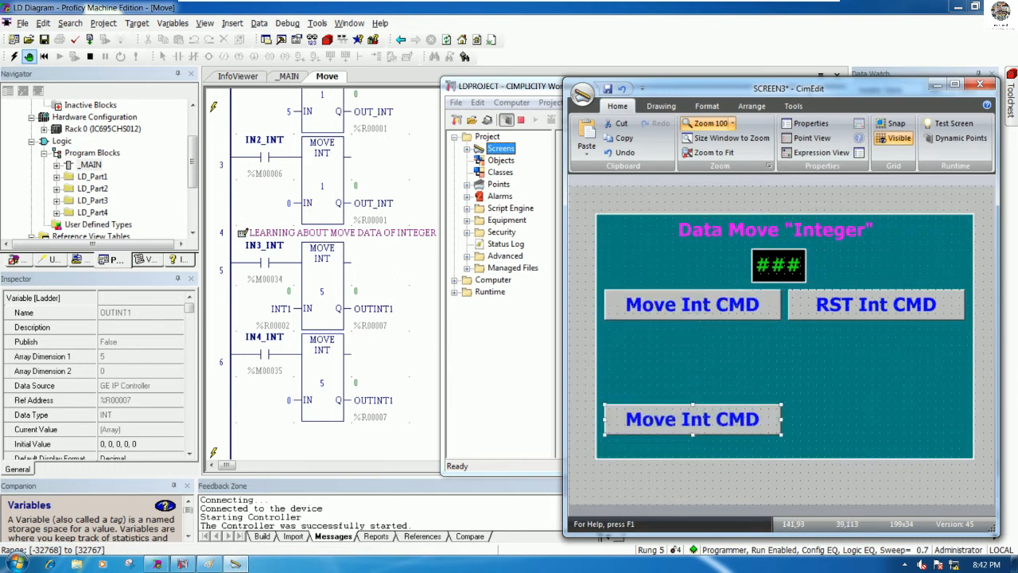
click(724, 419)
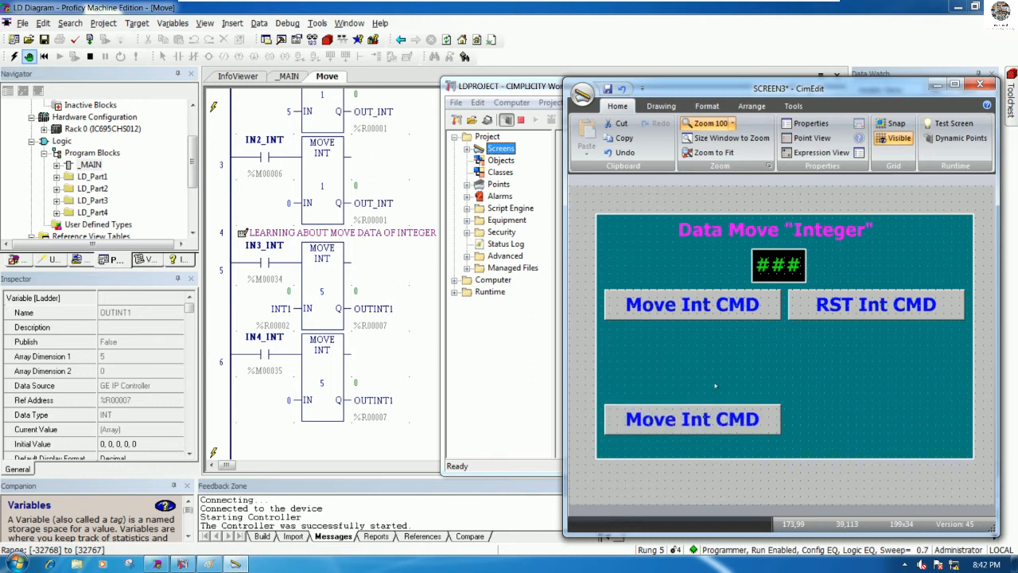
key(Delete)
key(Escape)
click(761, 421)
click(835, 411)
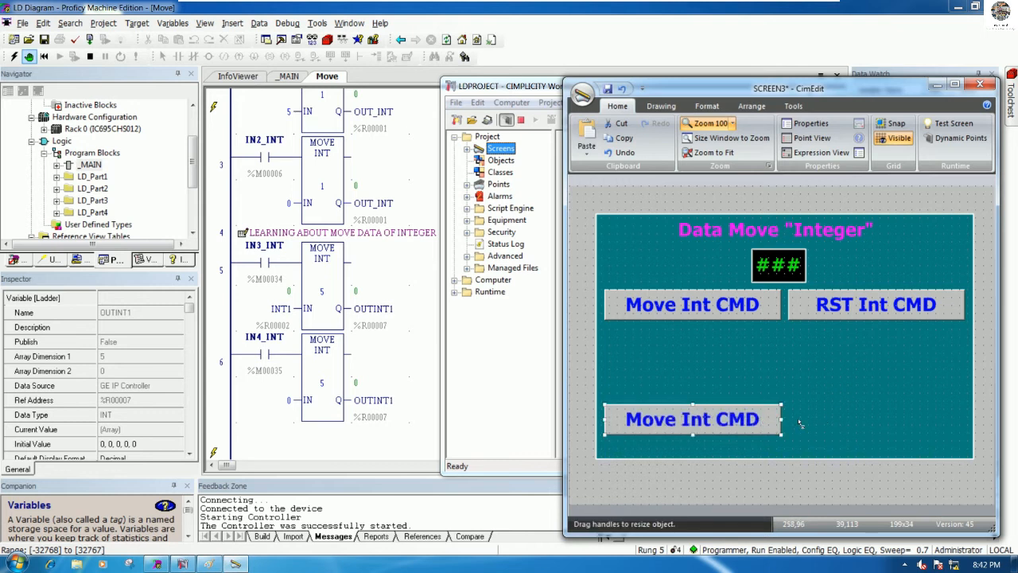
key(Delete)
- Copy the Move Int CMD button into the free area beneath it and set the copy's Procedure1 setpoint point to IN2_INT
click(692, 310)
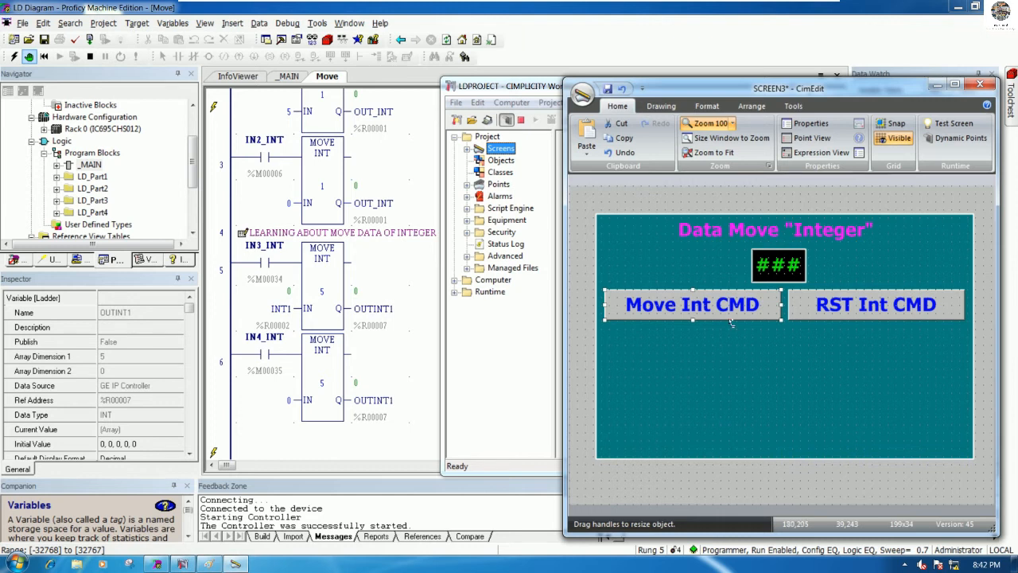
drag(728, 309, 729, 394)
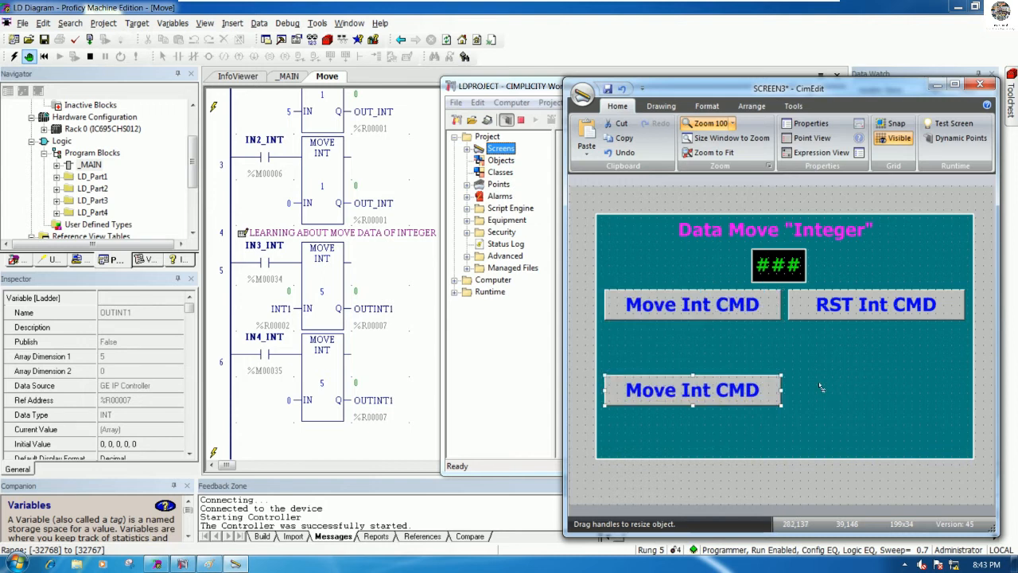
double_click(740, 393)
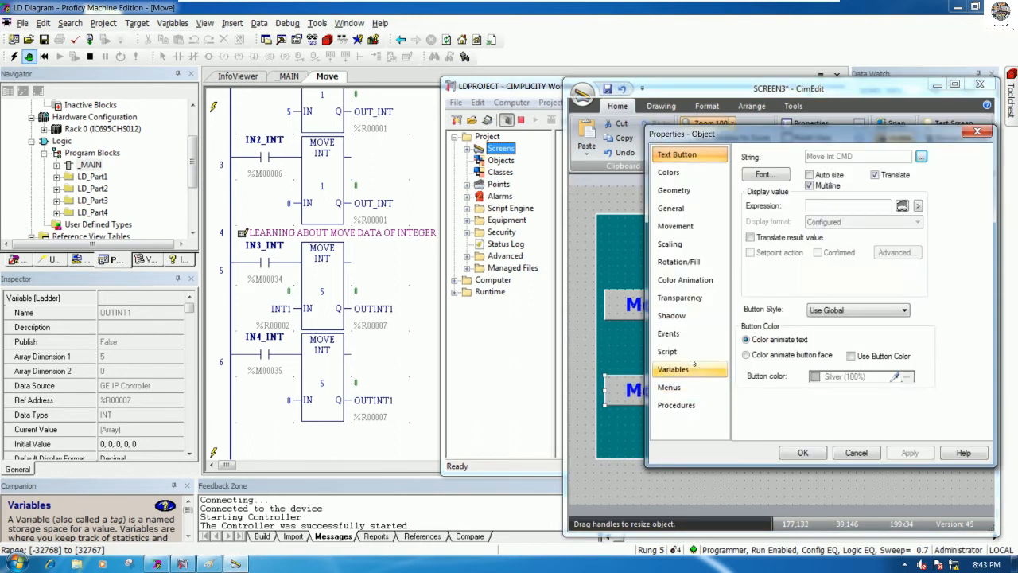
click(676, 405)
double_click(778, 156)
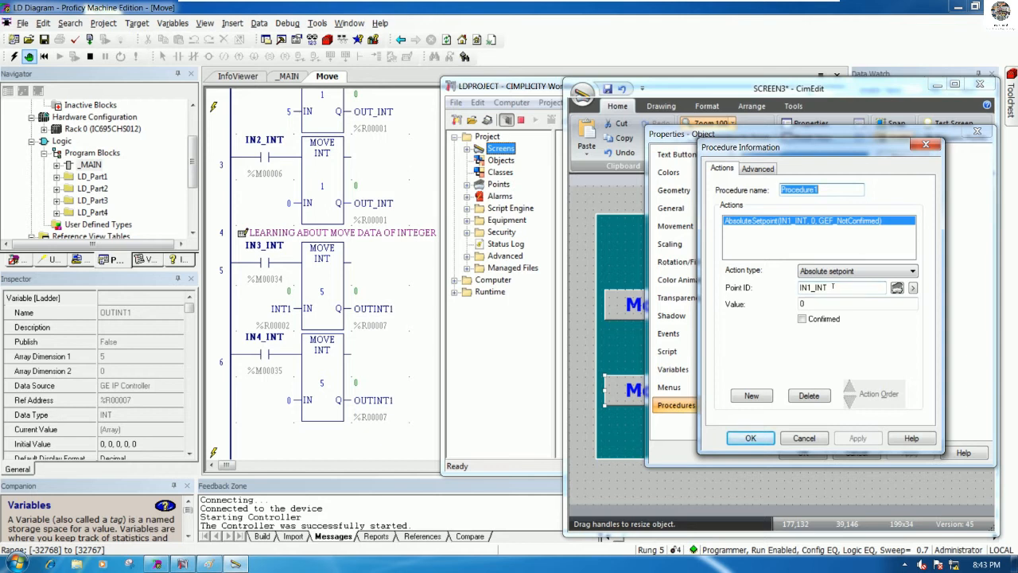
click(808, 287)
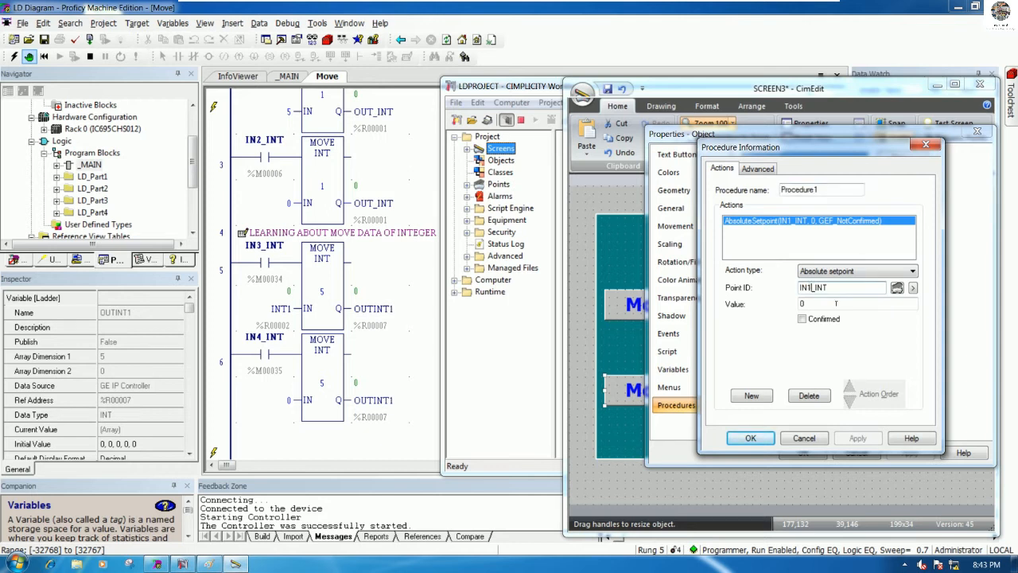
key(BackSpace)
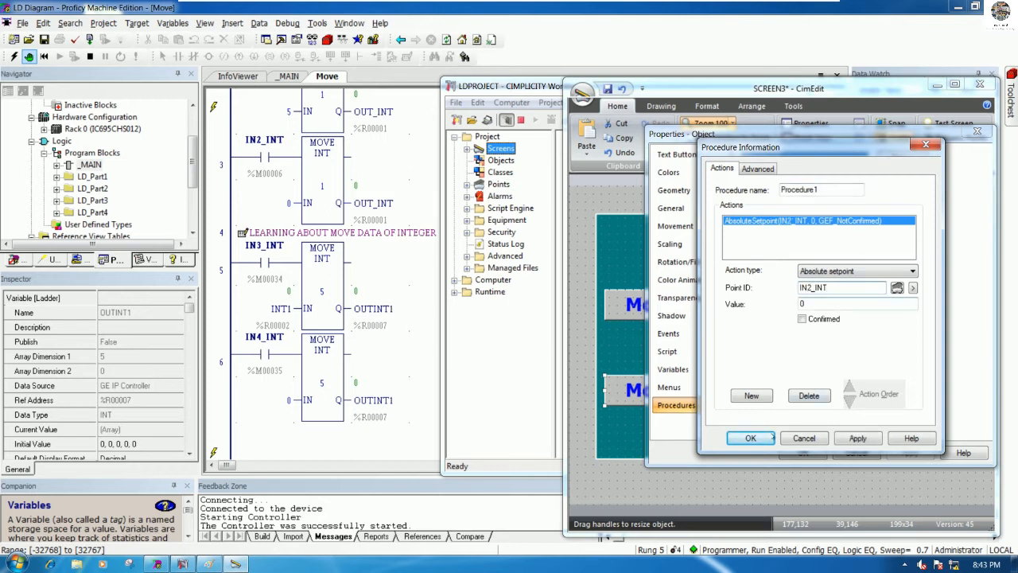
click(750, 437)
- Set the copied button's Procedure2 setpoint point to IN2_INT and apply the object properties
double_click(771, 175)
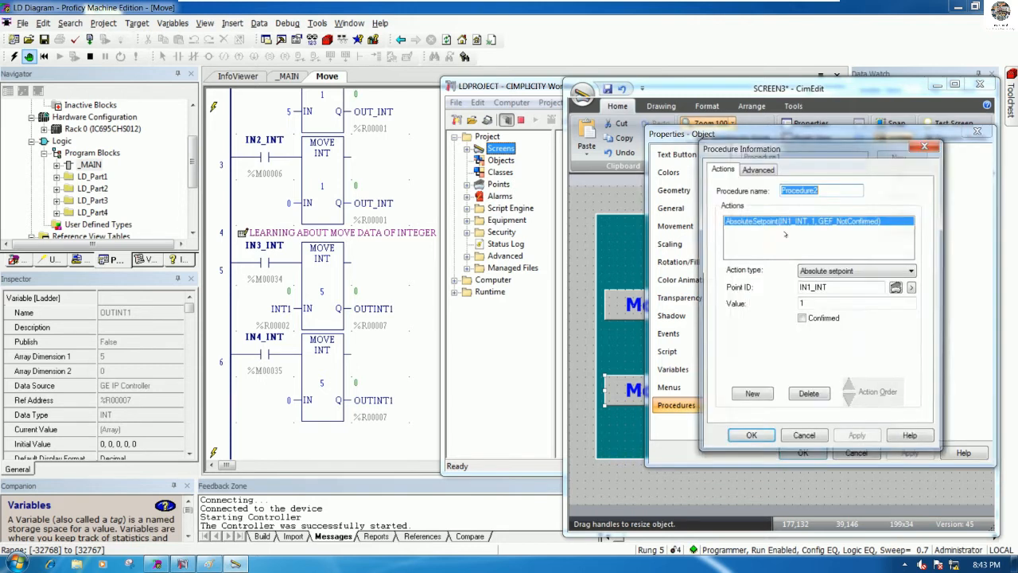
click(811, 287)
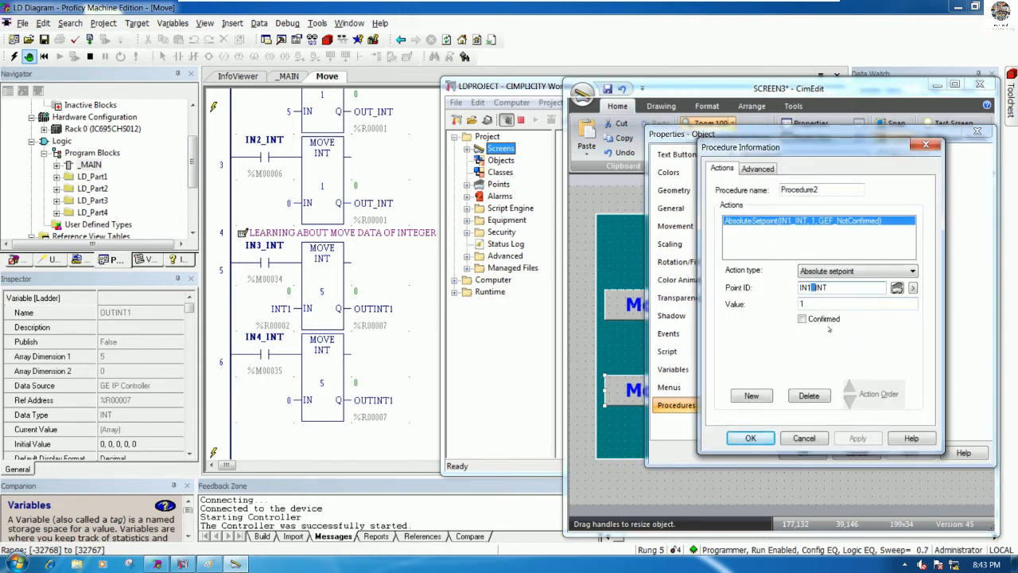
key(BackSpace)
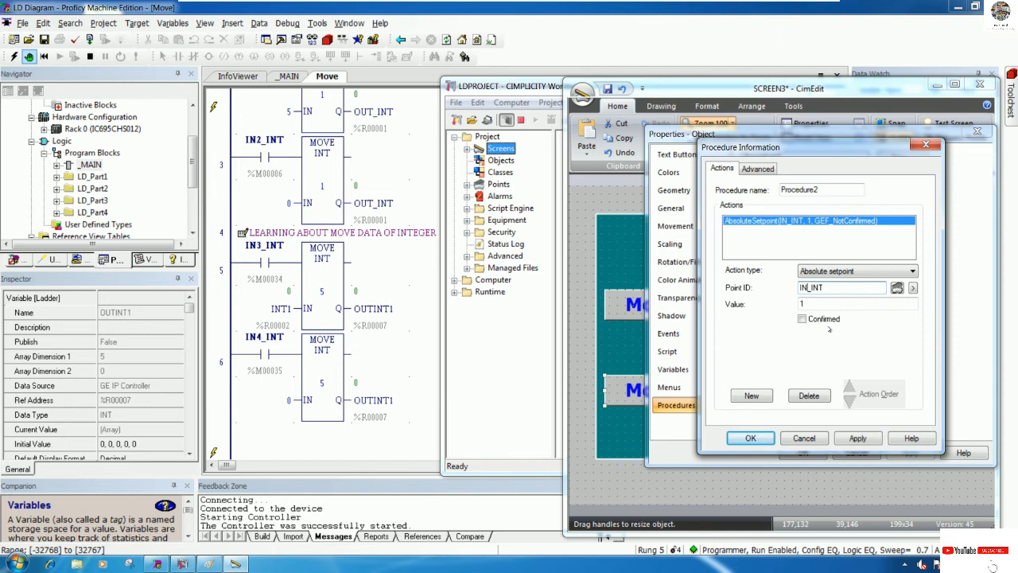
text(2)
key(End)
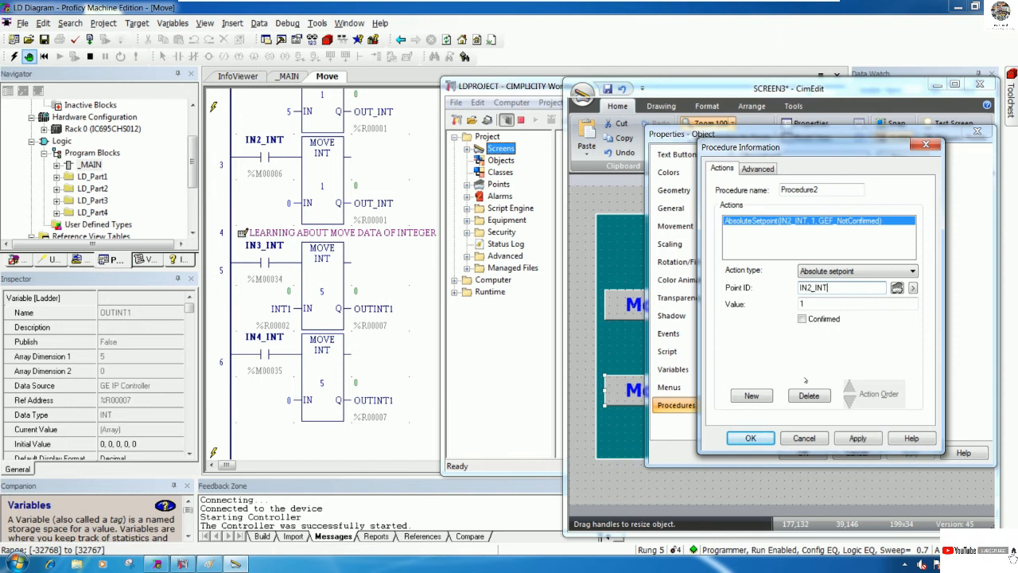
click(750, 439)
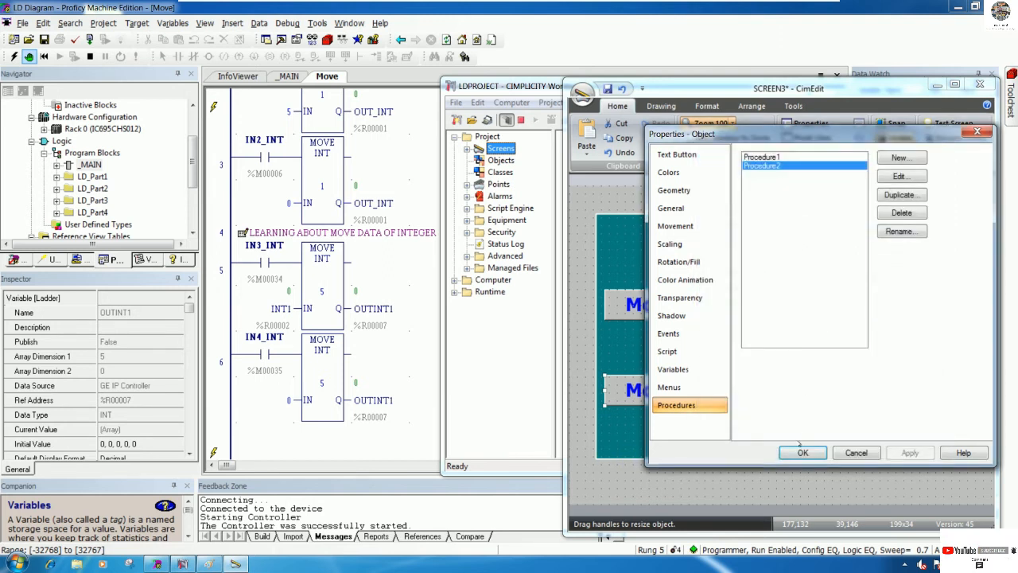
click(794, 454)
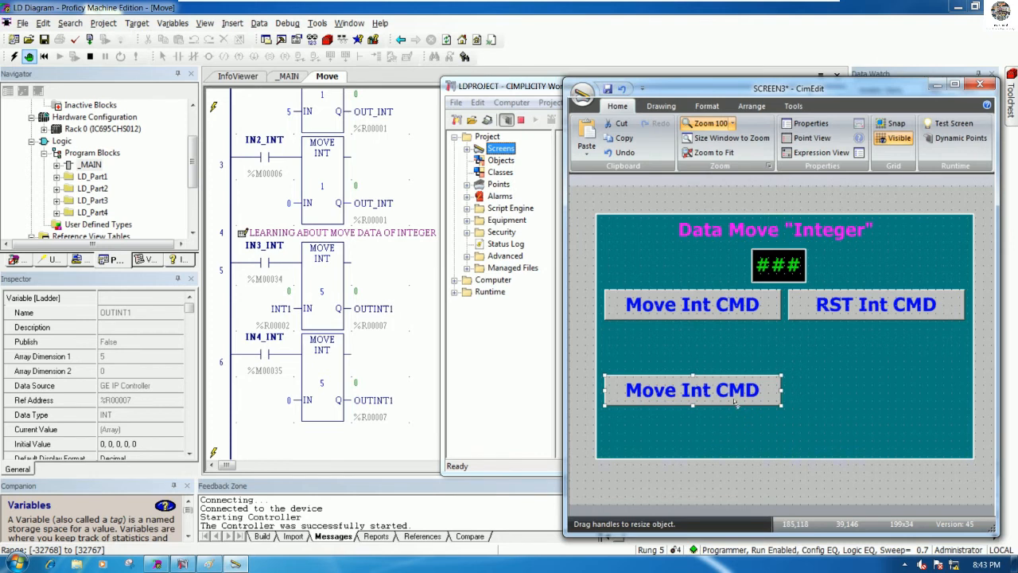
- Relabel the copied button in the lower row as Move AY Int CMD
double_click(735, 401)
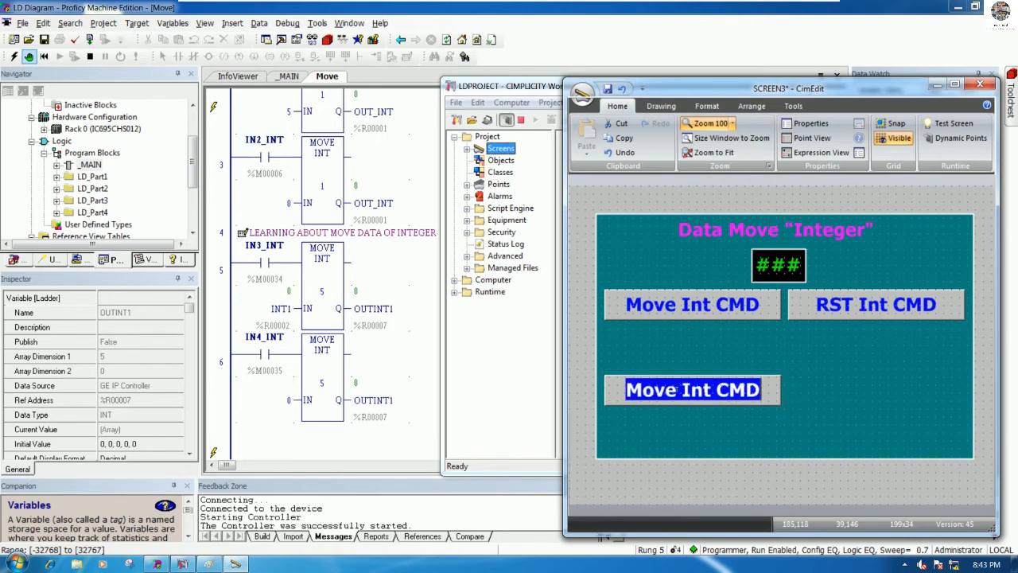
click(676, 390)
text(A)
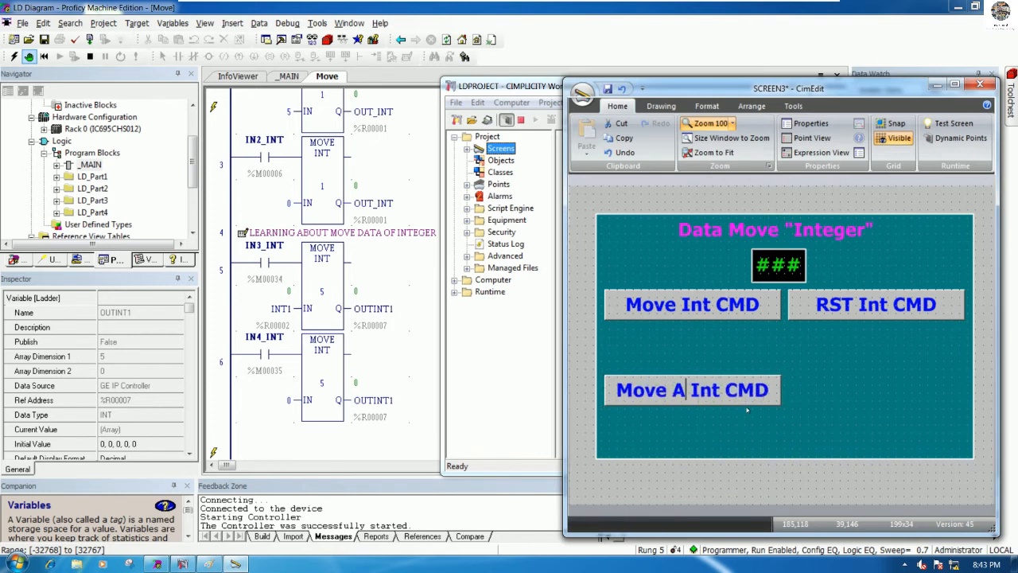
text(Y)
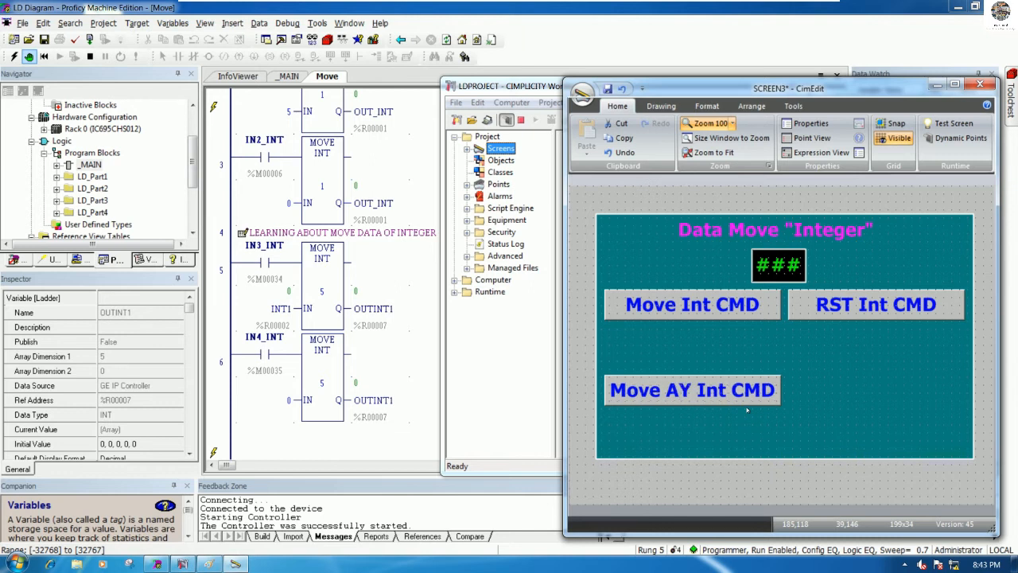
key(Escape)
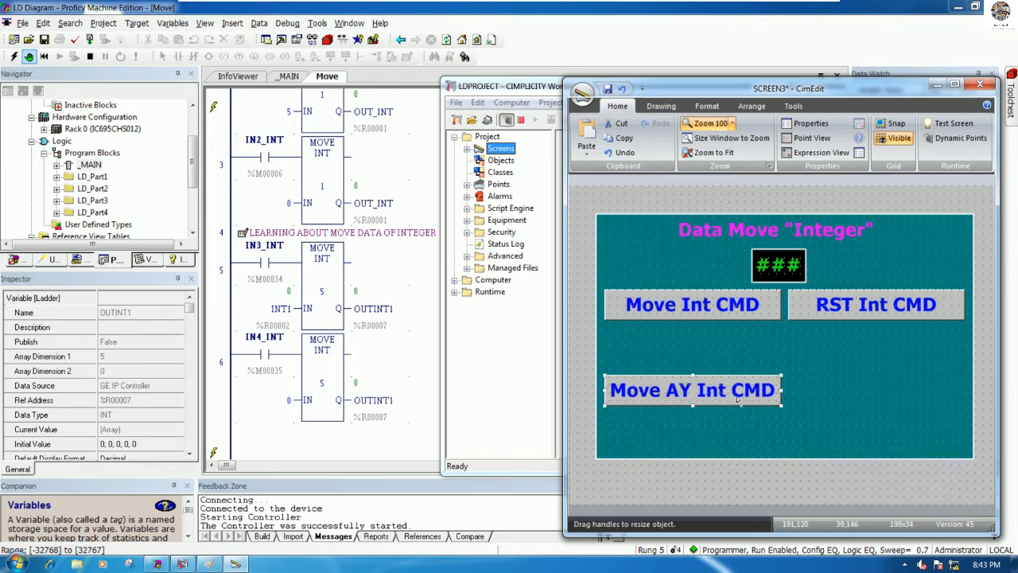
- Copy the Move AY Int CMD button to the free space beneath RST Int CMD and relabel the copy RST AY Int CMD
drag(713, 395, 851, 397)
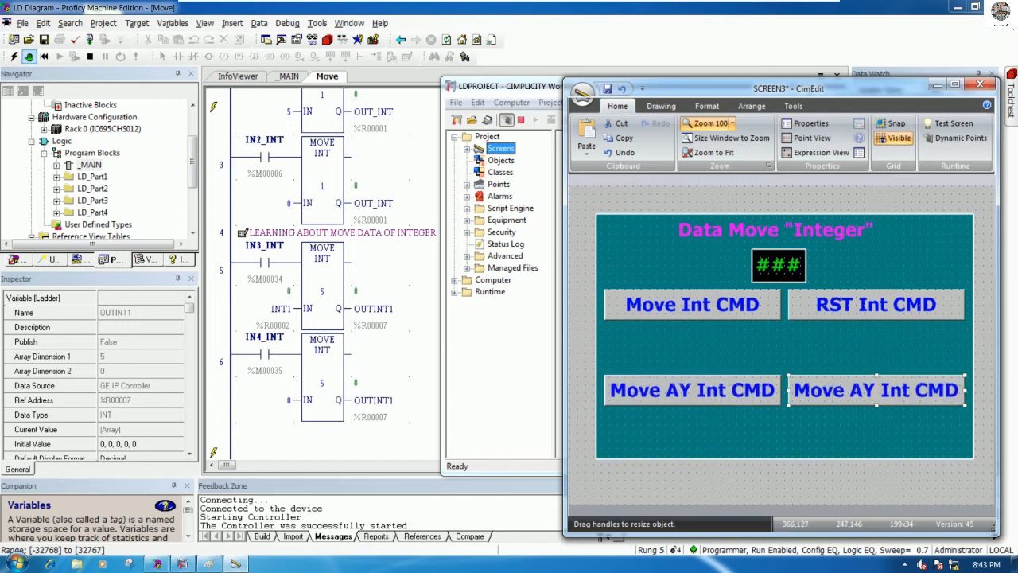
double_click(849, 395)
click(845, 390)
key(BackSpace)
key(BackSpace)
key(BackSpace)
key(BackSpace)
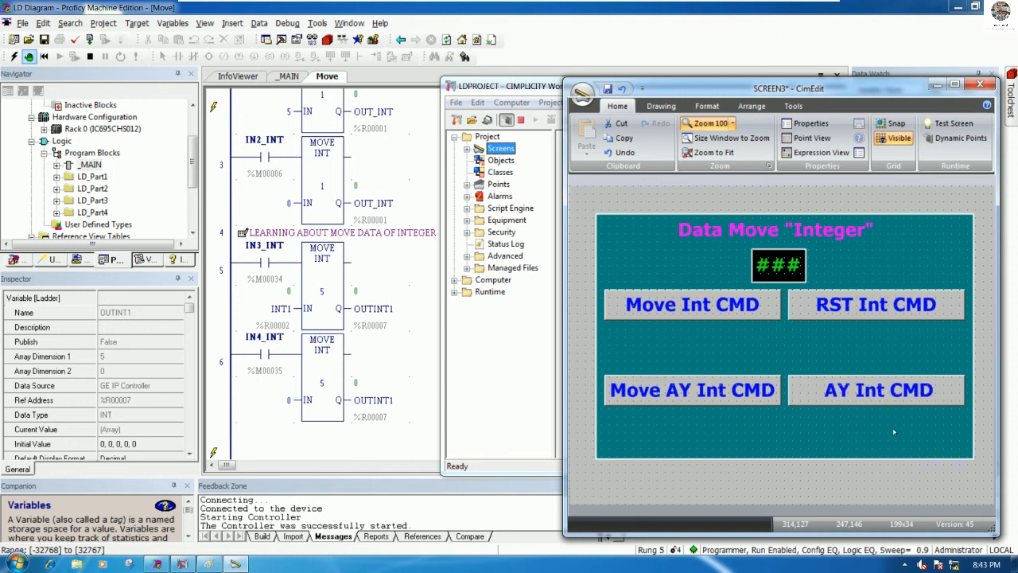
text(RST)
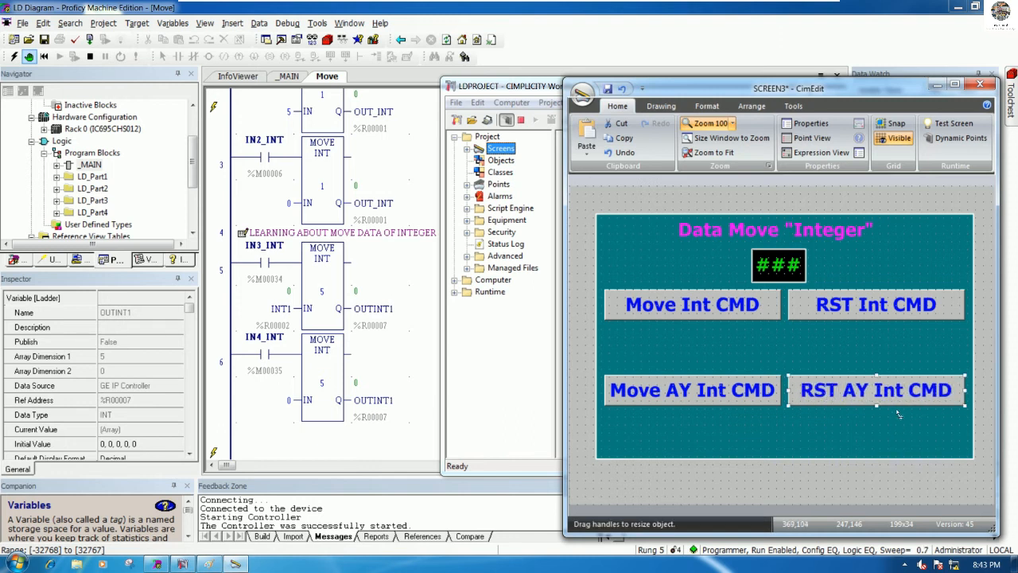
- Set the RST AY Int CMD button's Procedure1 setpoint point to IN4_INT
double_click(902, 402)
double_click(762, 158)
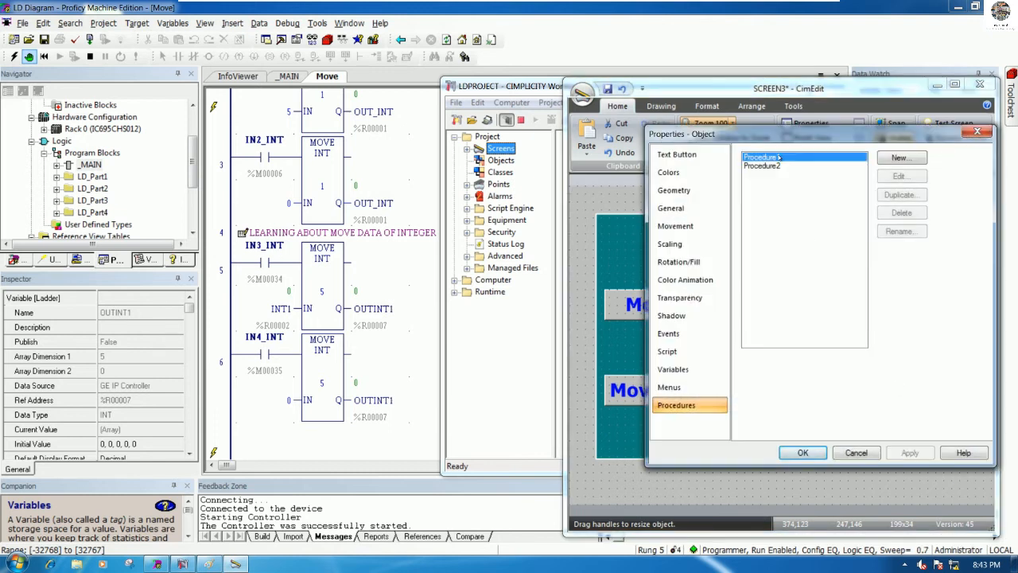
click(812, 287)
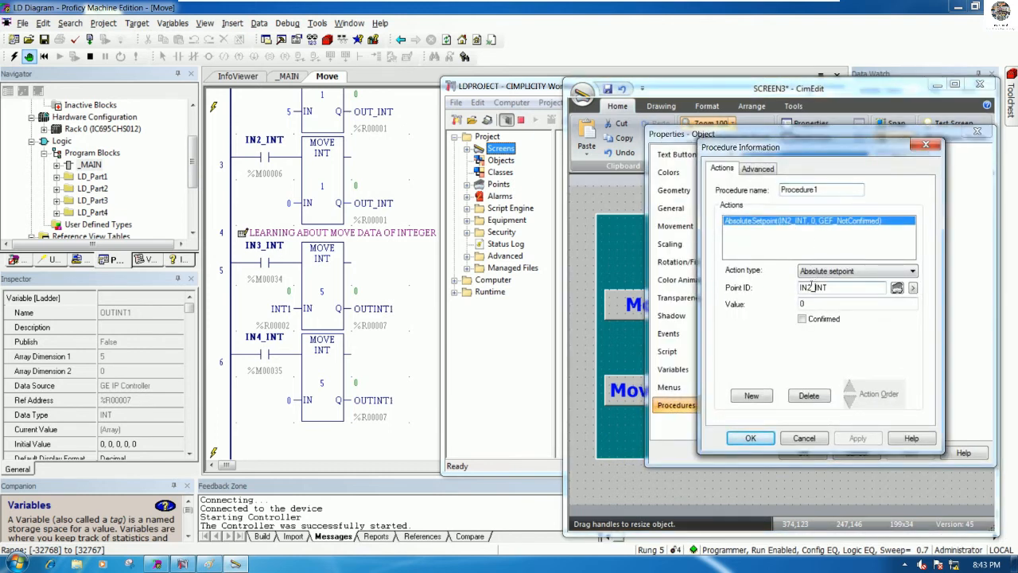
key(BackSpace)
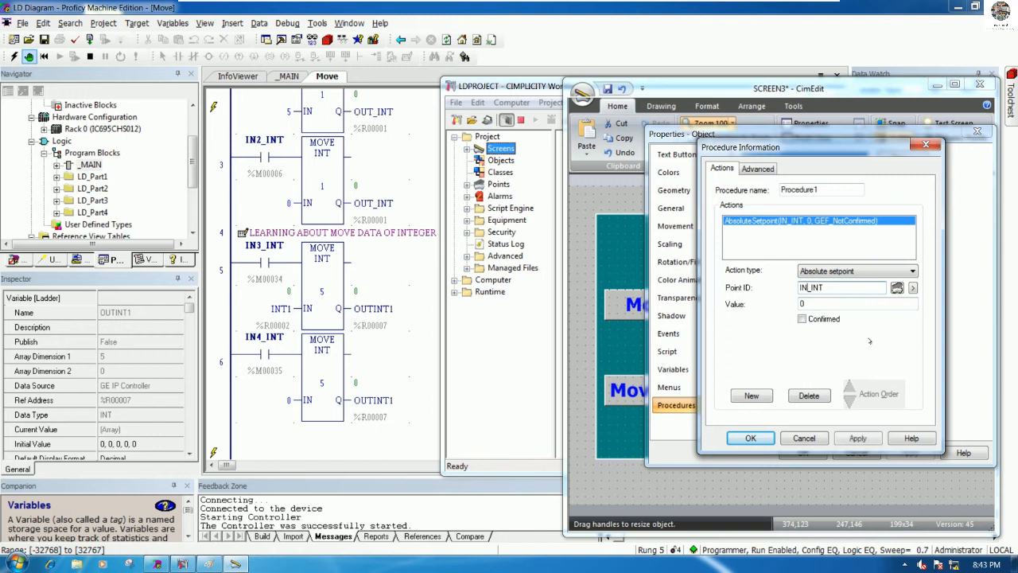
text(3)
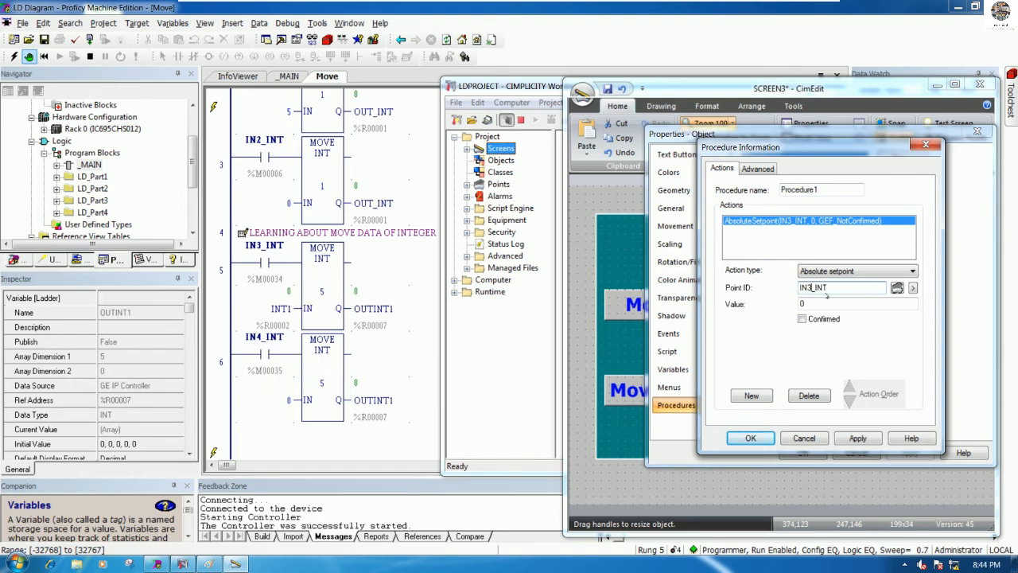
key(BackSpace)
text(4)
click(750, 438)
- Set the RST AY Int CMD button's Procedure2 setpoint point to IN4_INT and apply the object properties
double_click(784, 165)
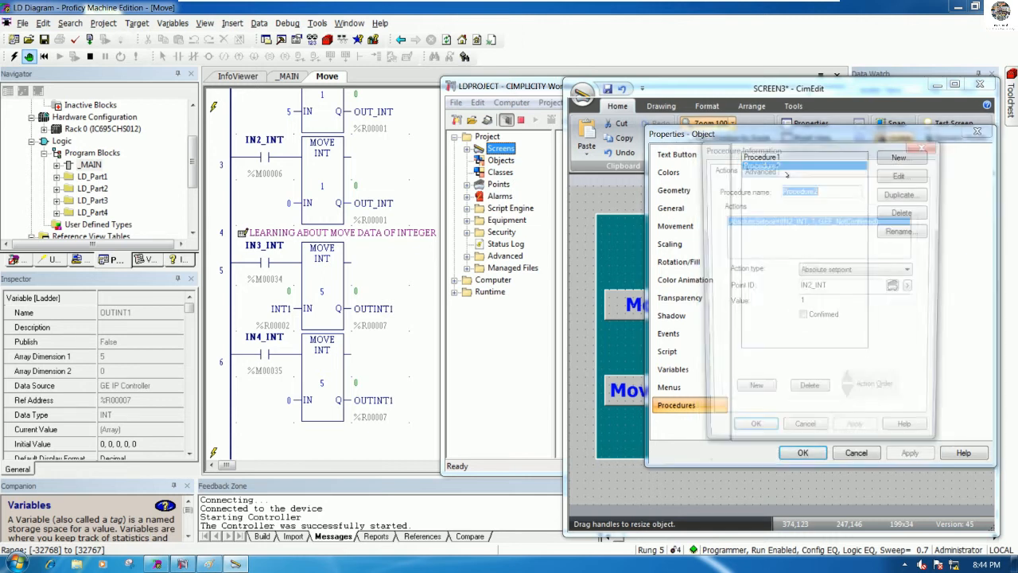
click(810, 287)
key(BackSpace)
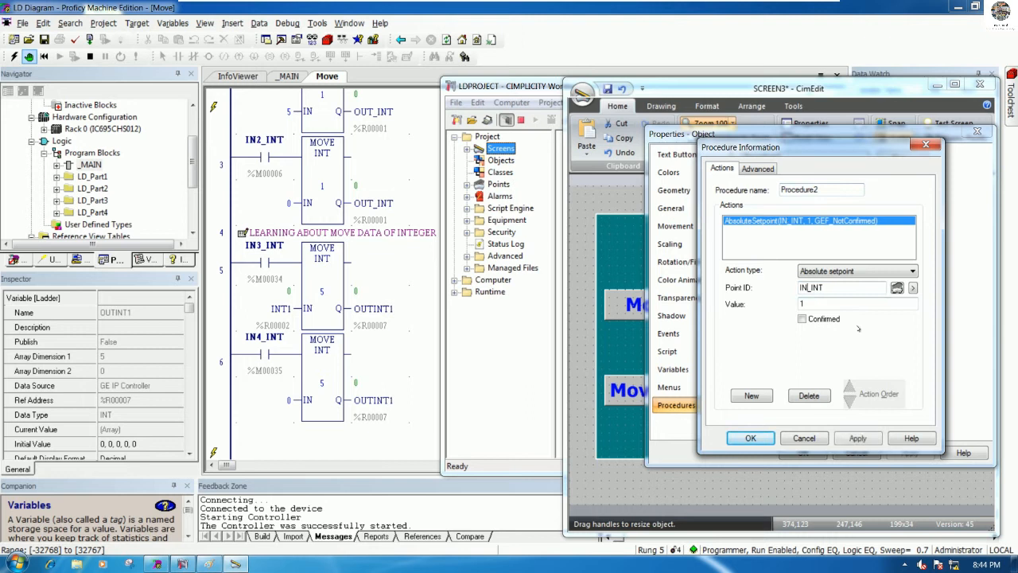
text(1)
click(762, 436)
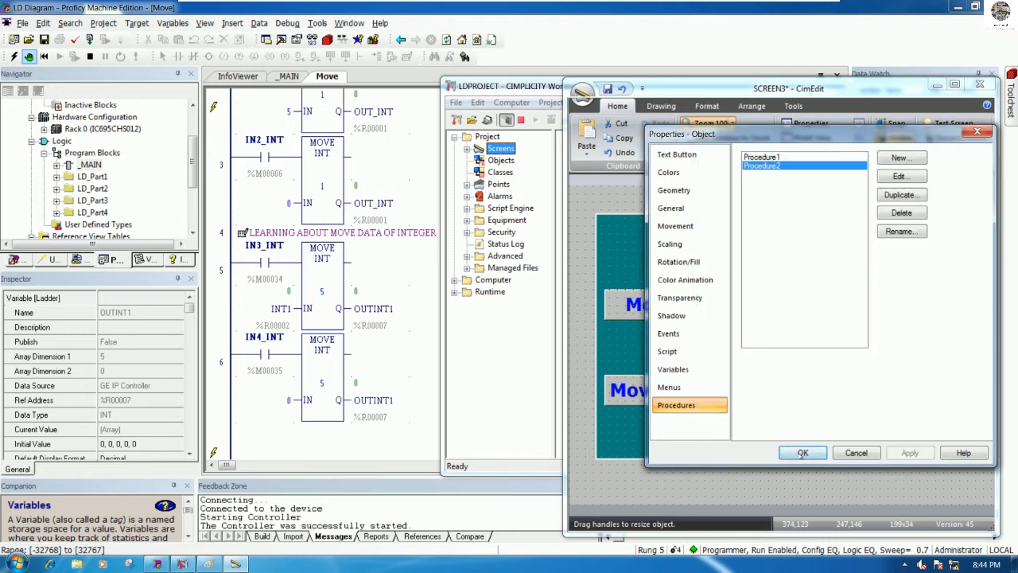
click(801, 455)
- Set the Move AY Int CMD button's Procedure1 setpoint point to IN3_INT
double_click(709, 392)
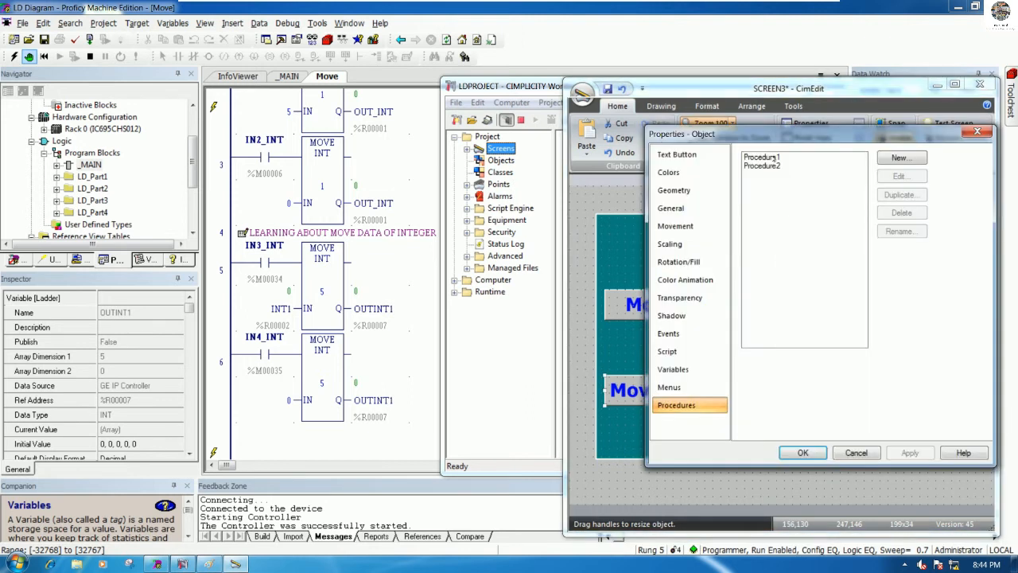
double_click(765, 158)
key(BackSpace)
text(3)
click(764, 435)
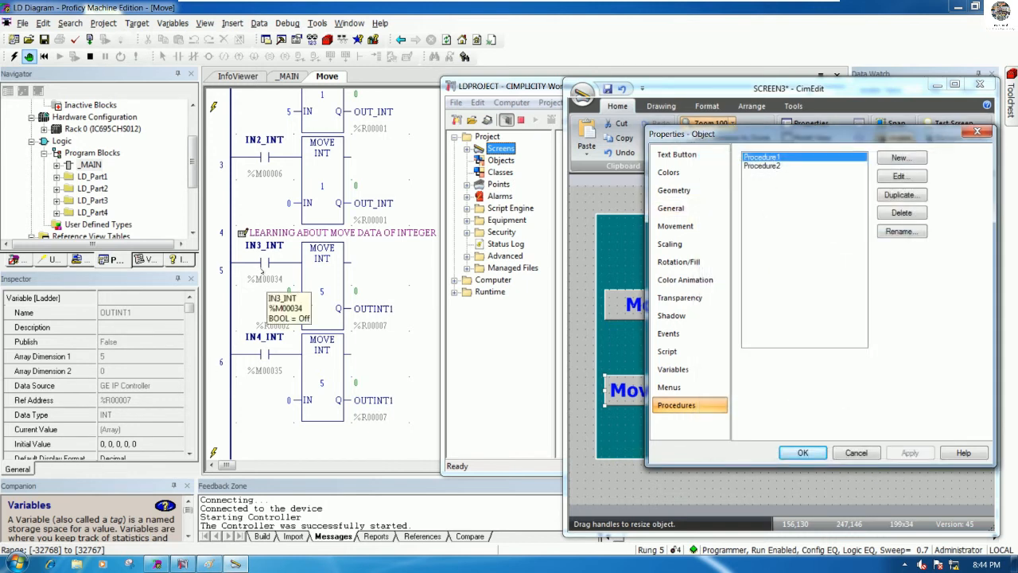
- Set the Move AY Int CMD button's Procedure2 setpoint point to IN3_INT and apply the object properties
double_click(765, 168)
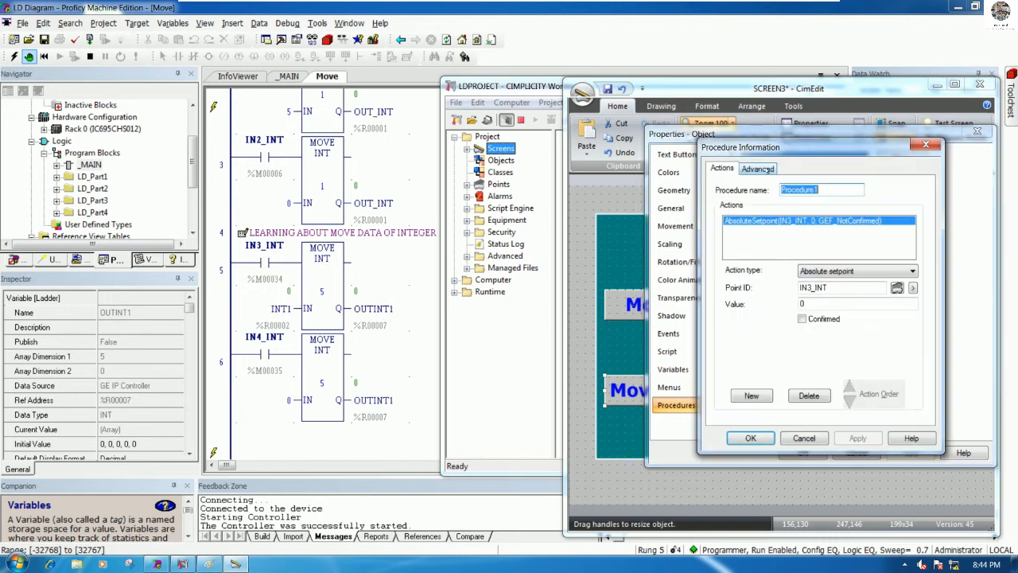
click(818, 439)
double_click(767, 166)
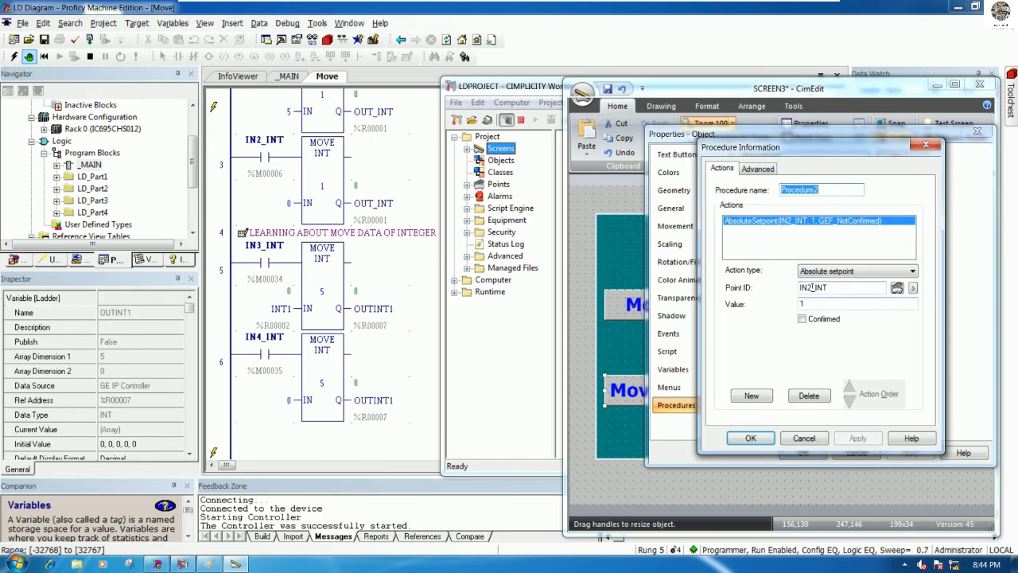
click(813, 287)
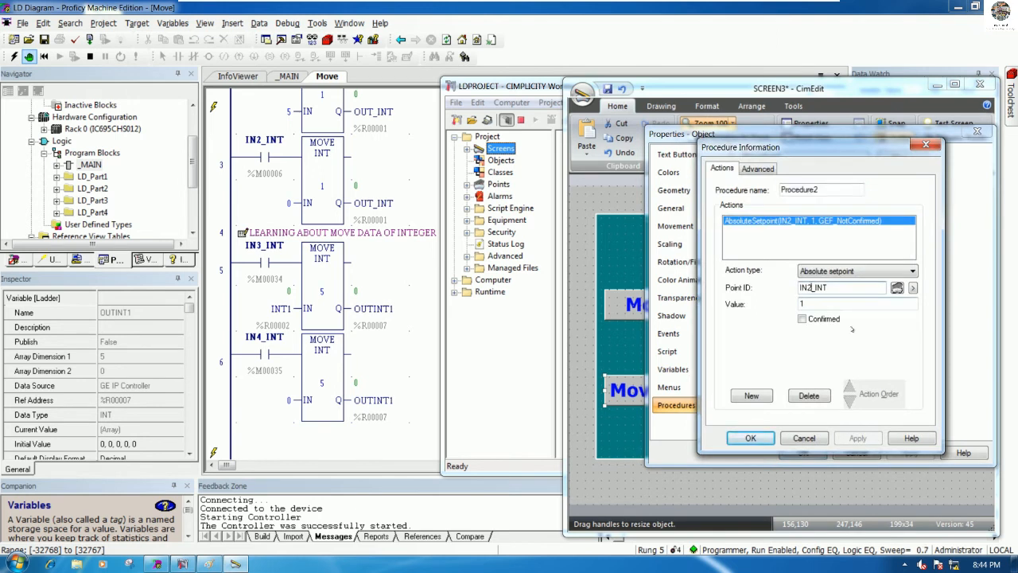
click(752, 438)
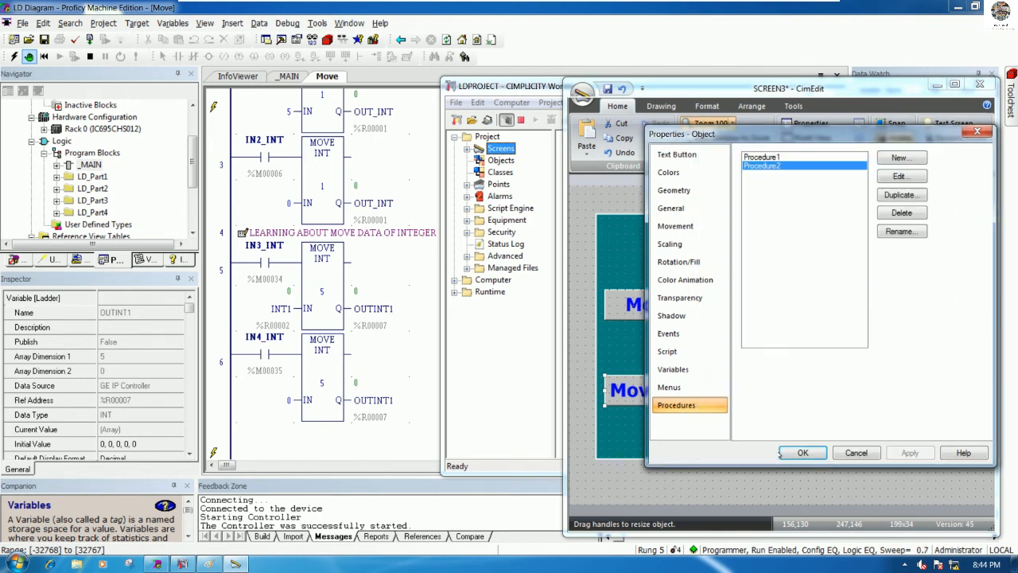
click(784, 453)
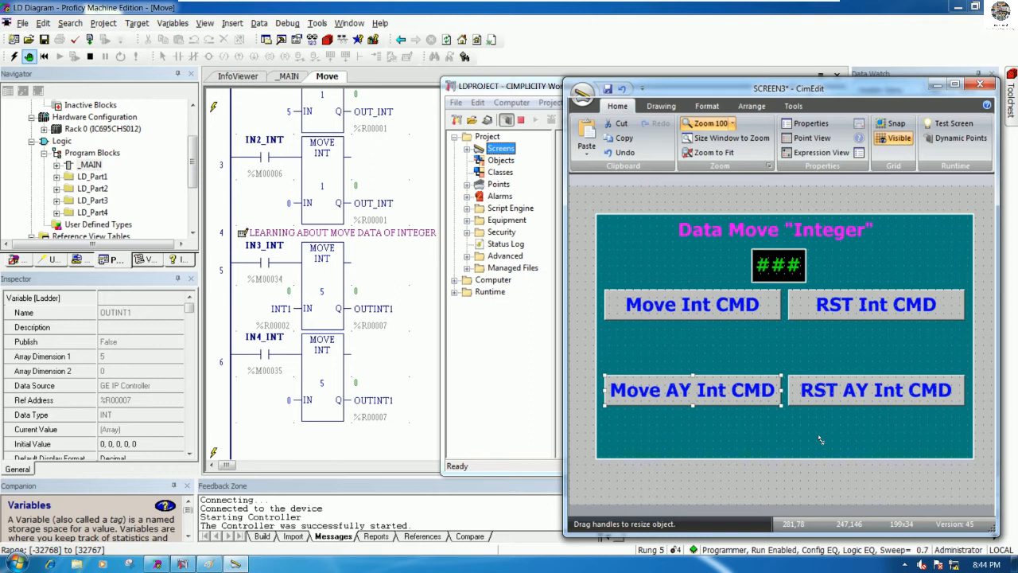
- Move the Move AY Int CMD and RST AY Int CMD buttons together down toward the teal panel's lower edge
shift+click(850, 400)
drag(849, 398, 848, 428)
click(802, 371)
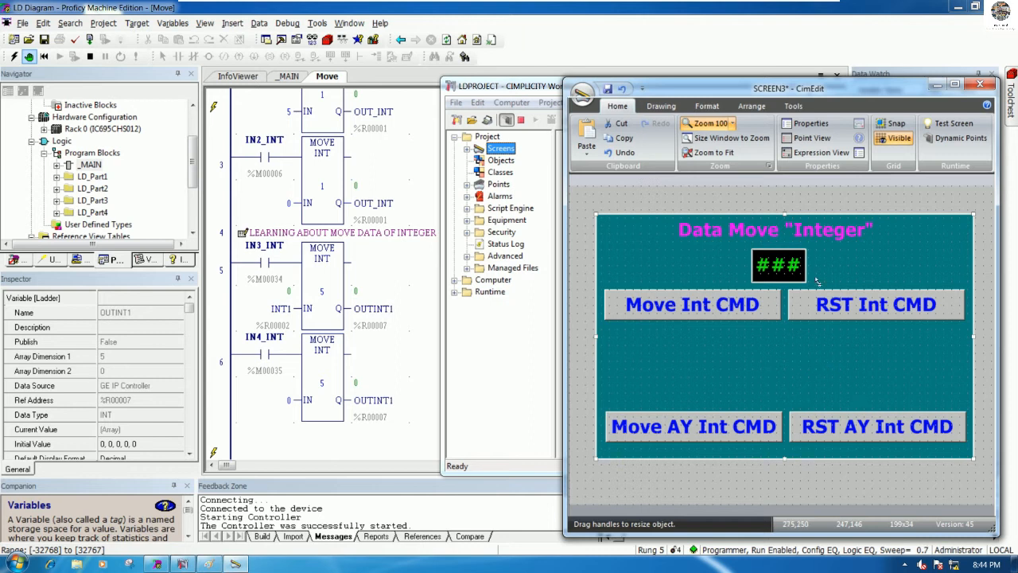
- Copy the numeric display into the gap between the button rows and delete the extra copies, keeping only the leftmost one
click(794, 265)
drag(790, 269, 778, 362)
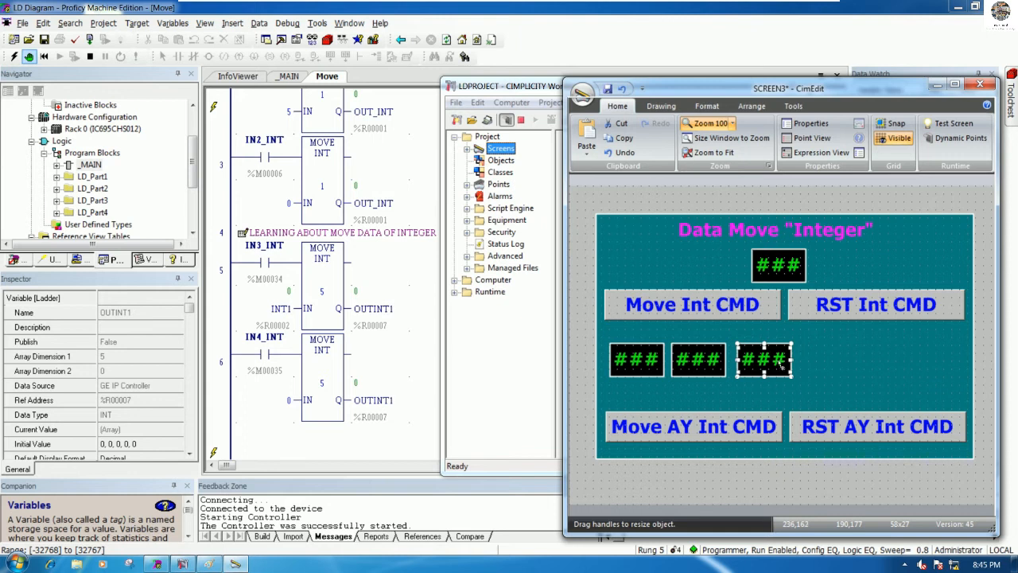
key(Delete)
click(698, 359)
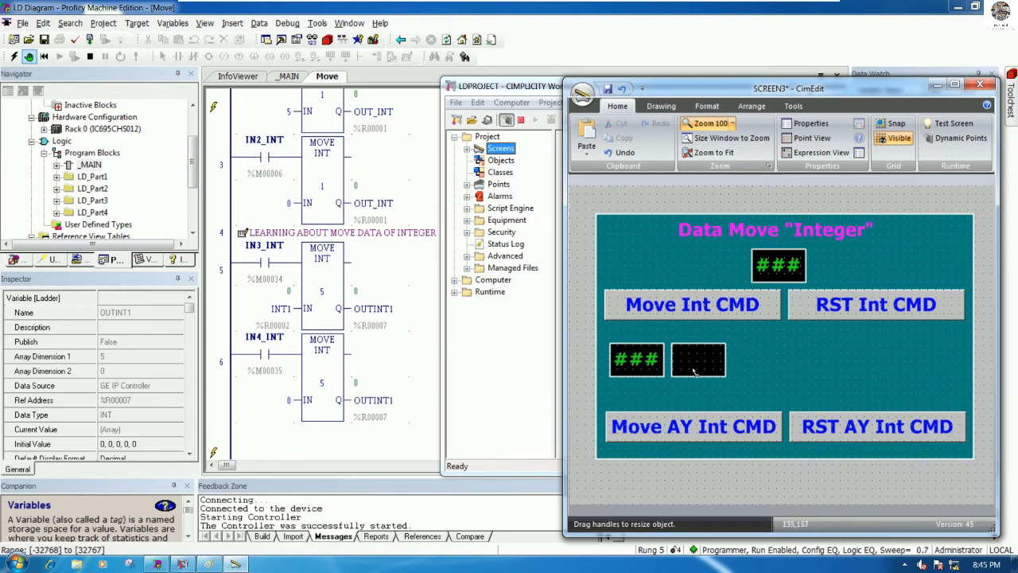
key(Delete)
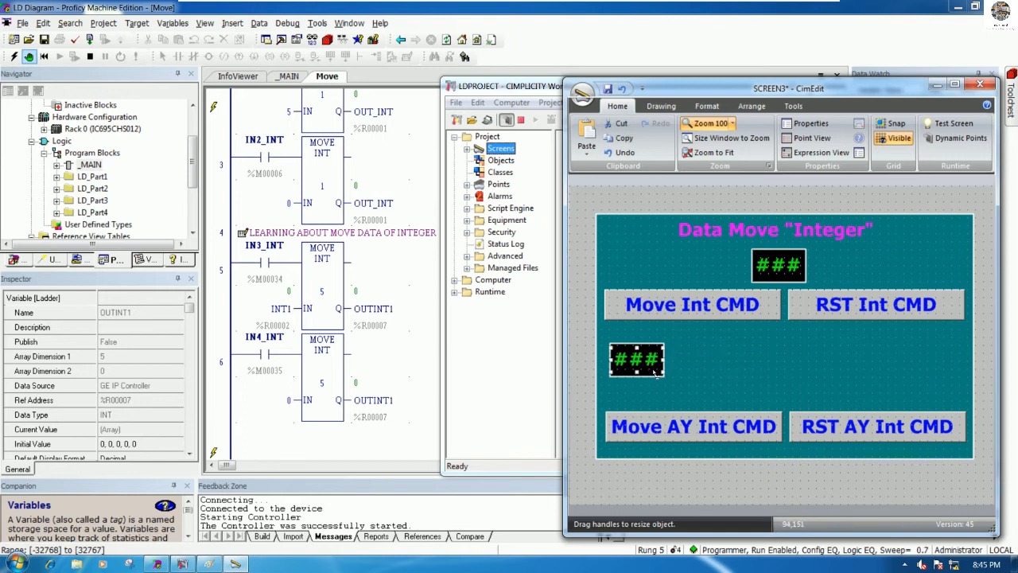
click(661, 376)
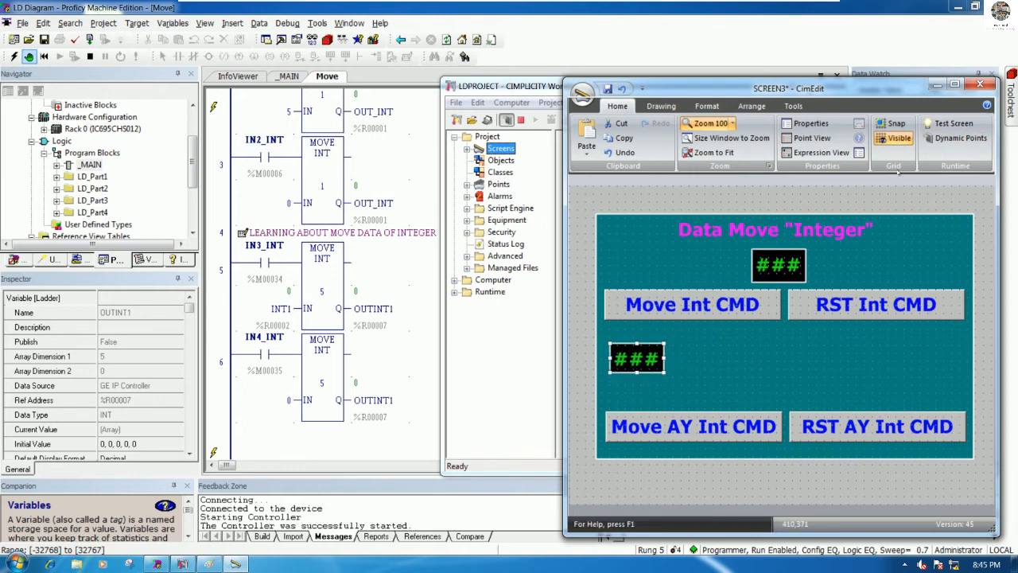
- Extend the teal panel upward and move the title, numeric display, Move Int CMD and RST Int CMD buttons up with it
click(770, 226)
click(857, 254)
drag(782, 213, 783, 184)
click(764, 229)
shift+click(780, 263)
shift+click(736, 303)
shift+click(828, 307)
drag(828, 307, 828, 276)
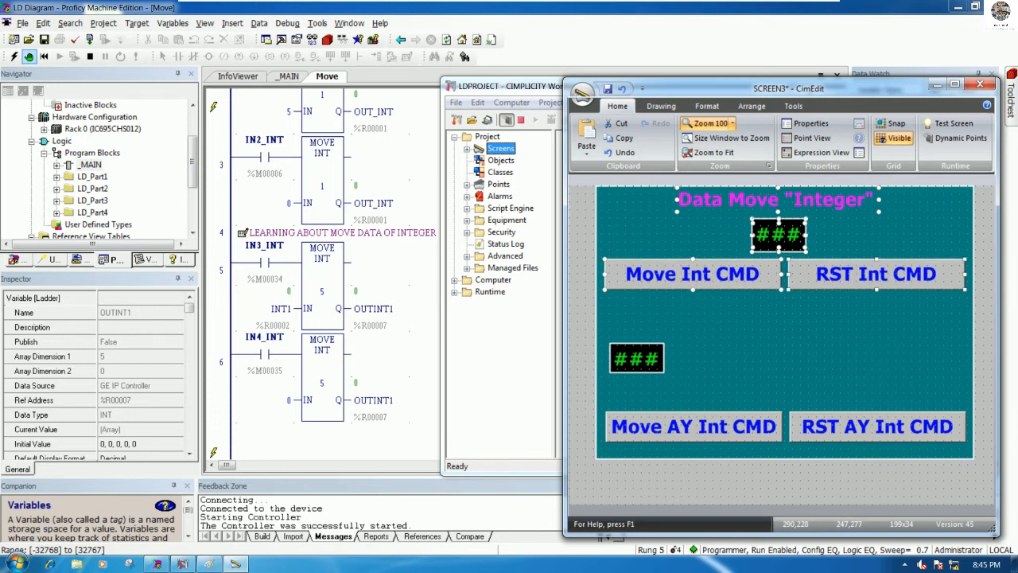
- Move the copied display's frame and ### text to just below the Move Int CMD button, with the frame fitted closely around the text
click(651, 360)
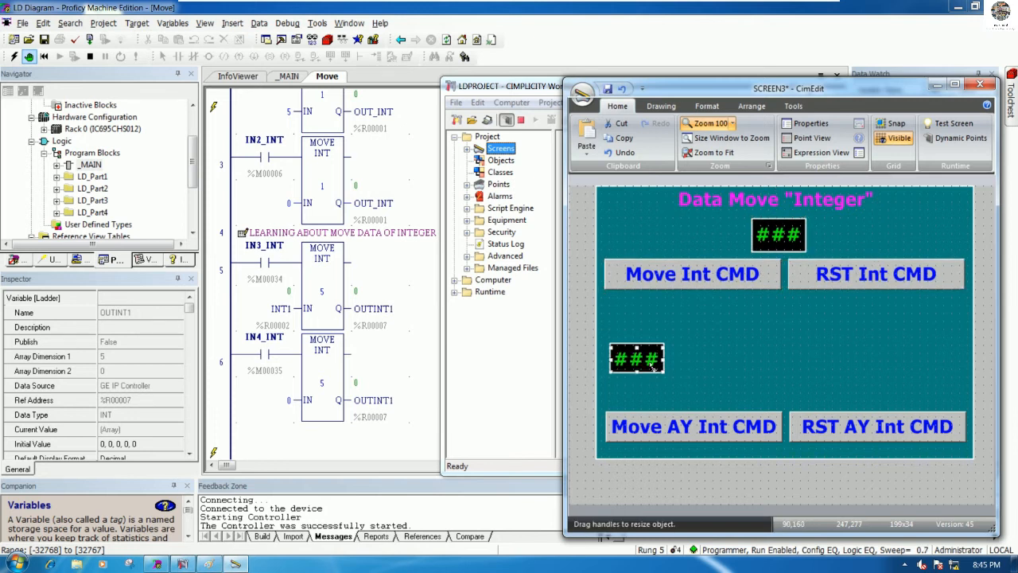
drag(667, 365, 671, 315)
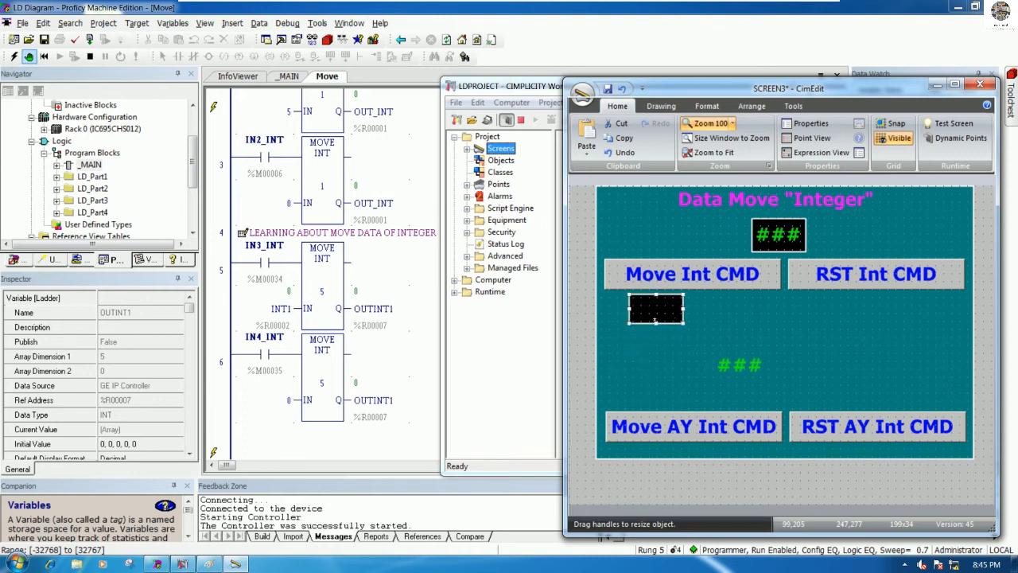
drag(742, 374, 659, 319)
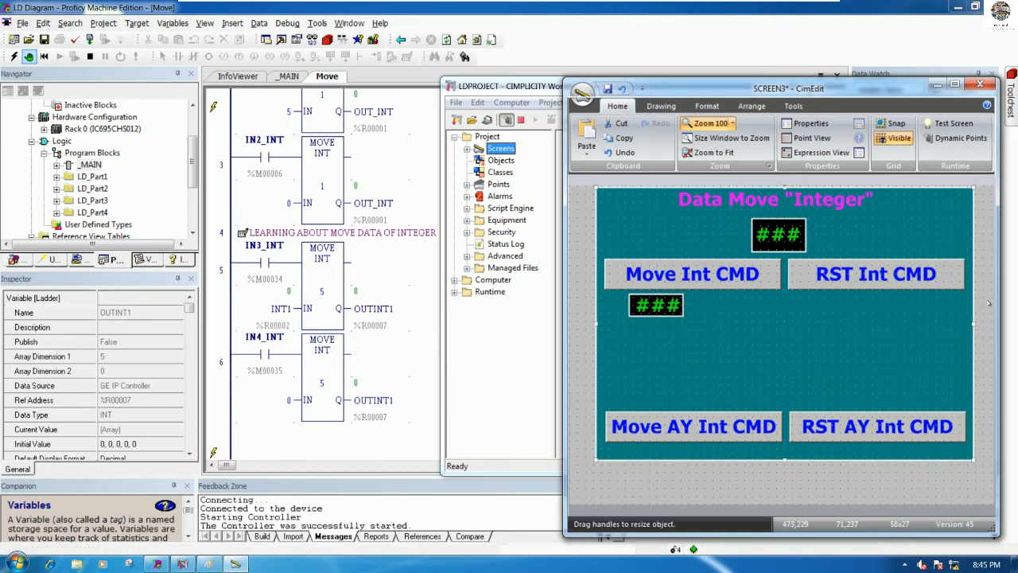
click(661, 348)
- Link the ### text below the Move Int CMD button to the point INT_OUT1 as its display expression
click(671, 314)
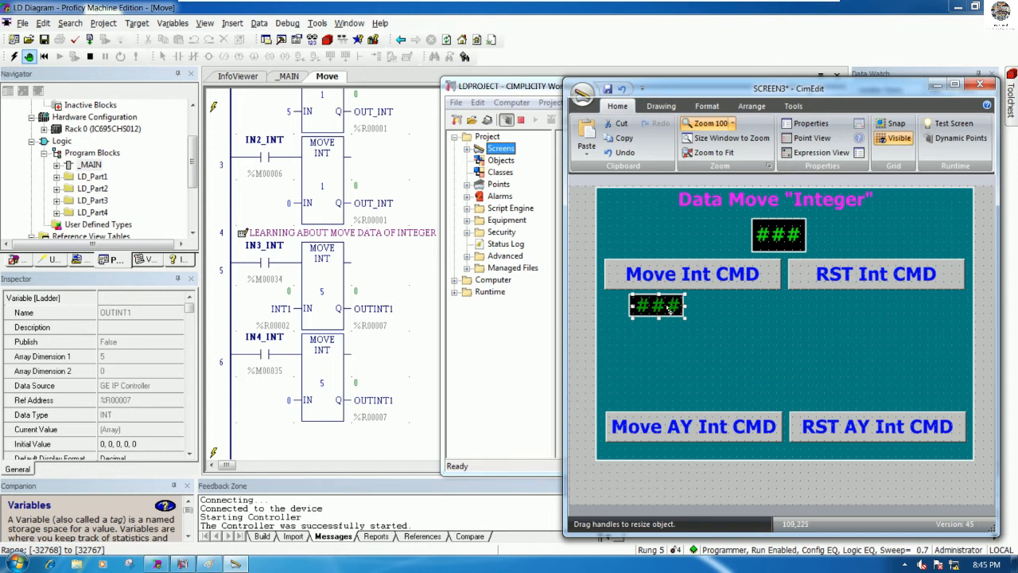
double_click(671, 315)
click(682, 155)
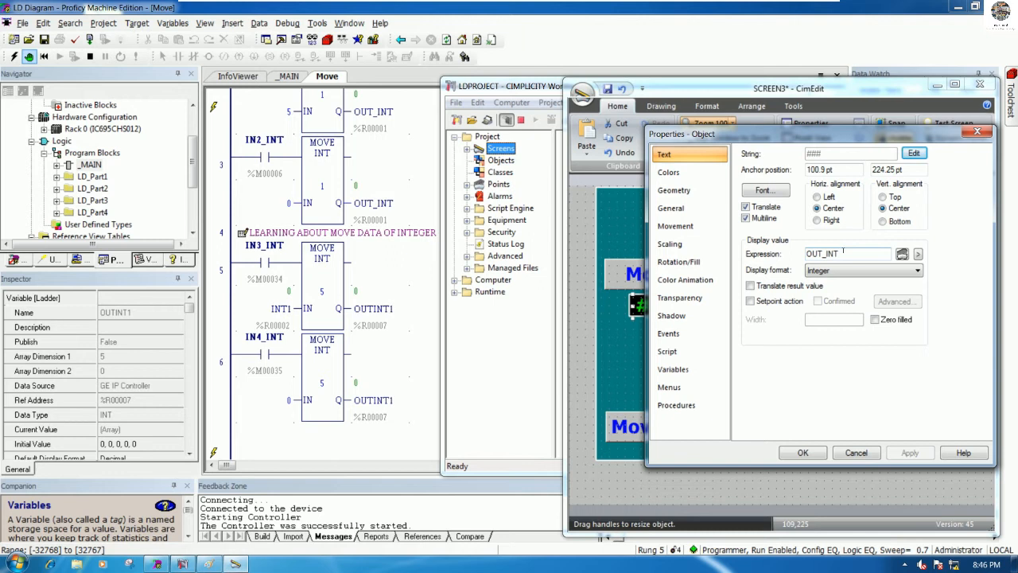
drag(838, 249, 788, 262)
key(BackSpace)
click(919, 254)
click(941, 274)
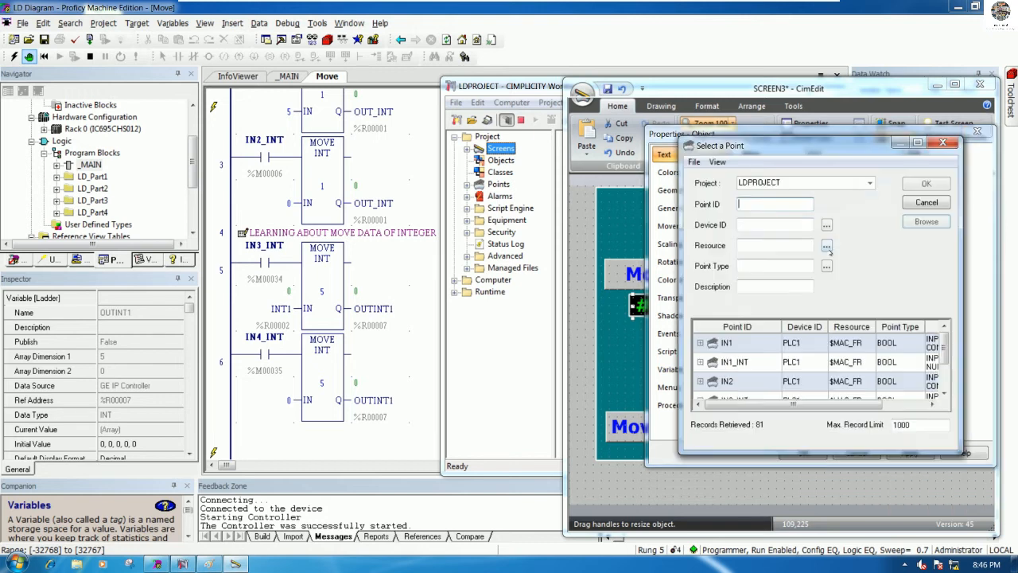
scroll(764, 366, down, 3)
scroll(767, 368, down, 3)
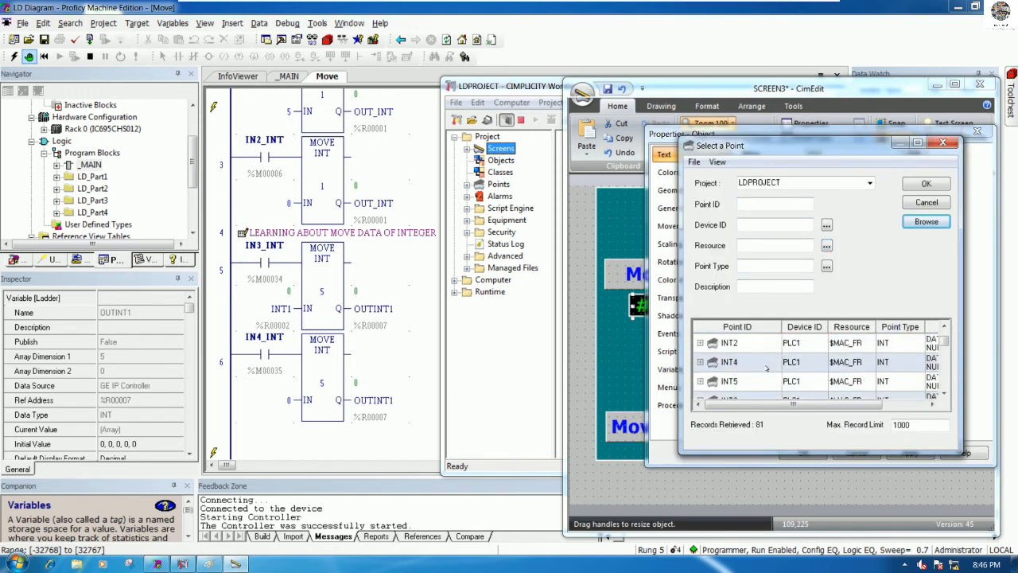
click(782, 348)
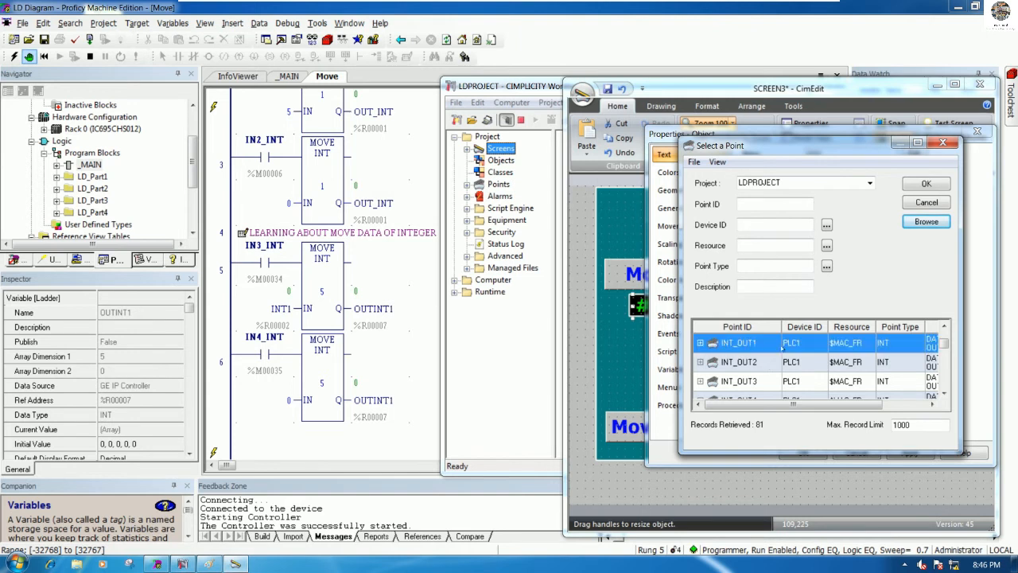
double_click(757, 343)
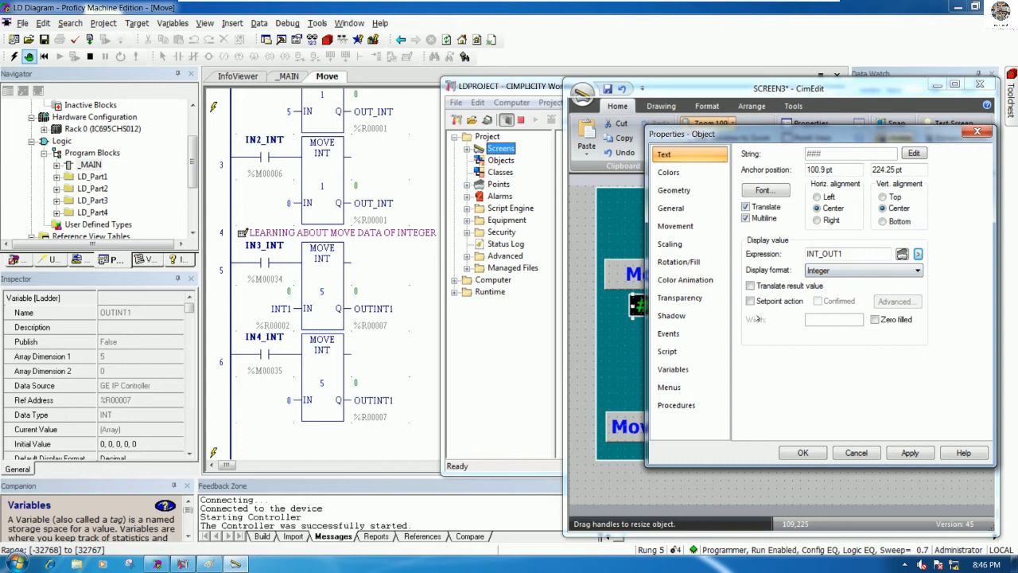
- Enable the setpoint action for the INT_OUT1 text and recheck its display settings
click(750, 301)
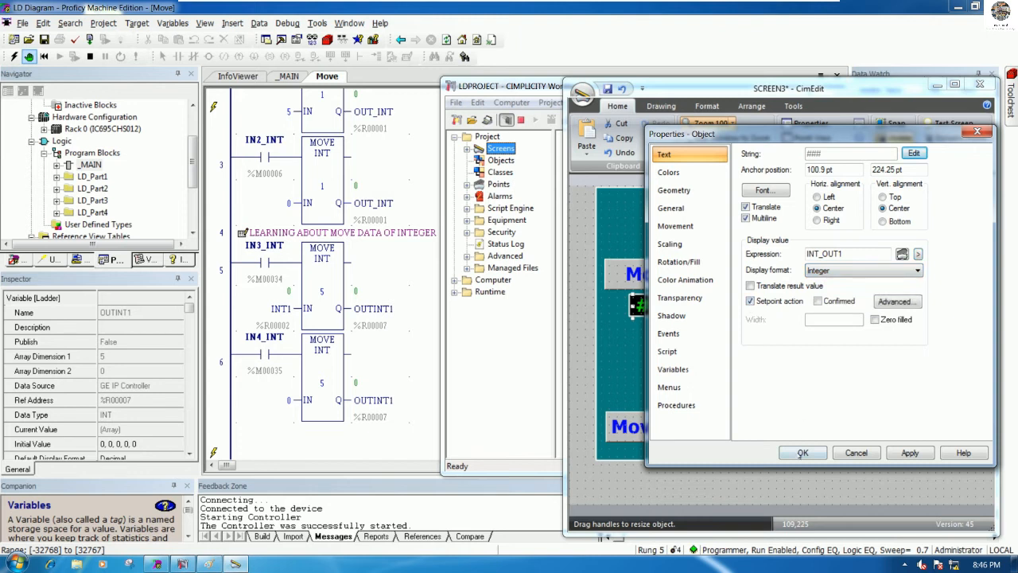
click(801, 452)
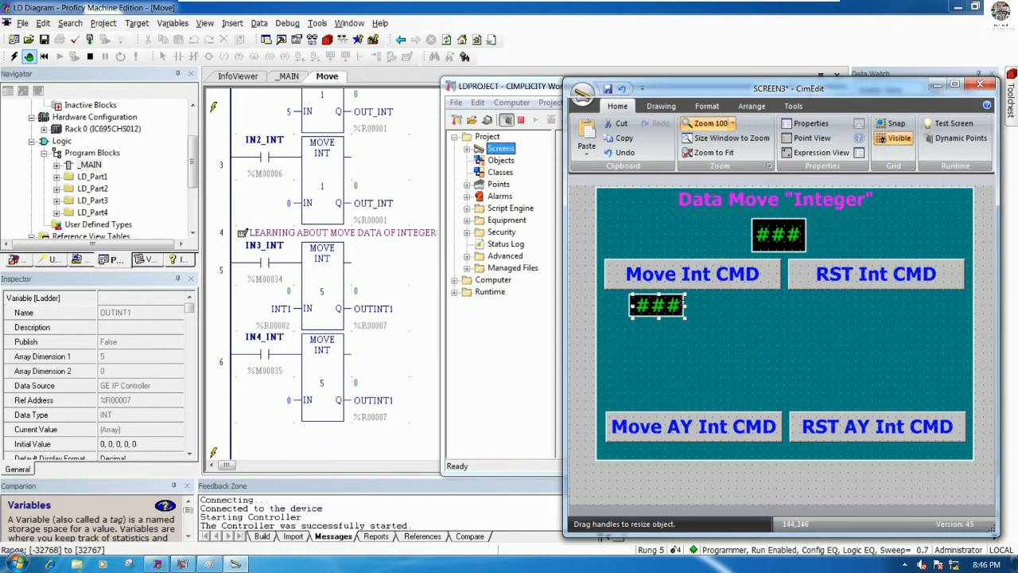
double_click(678, 306)
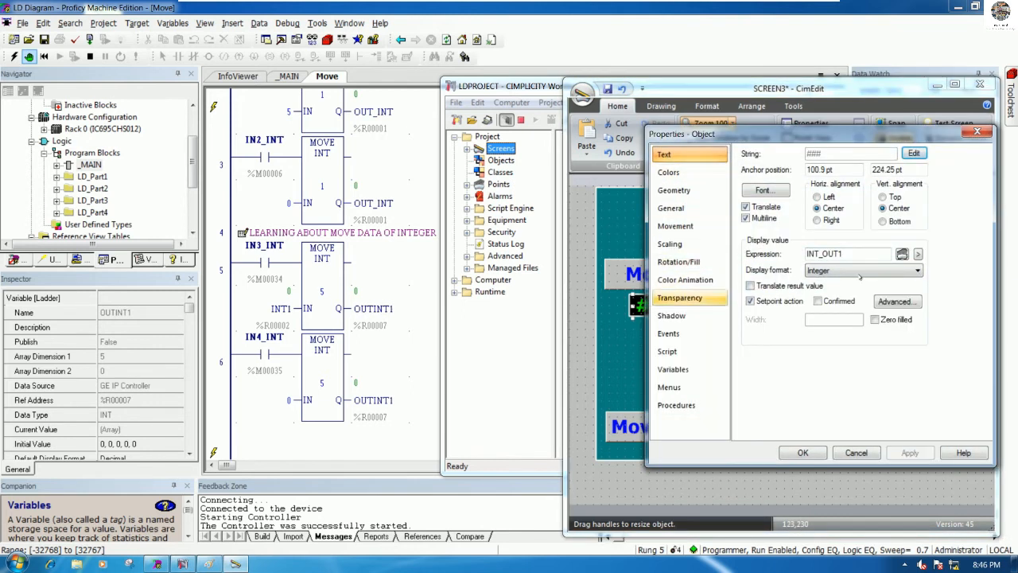
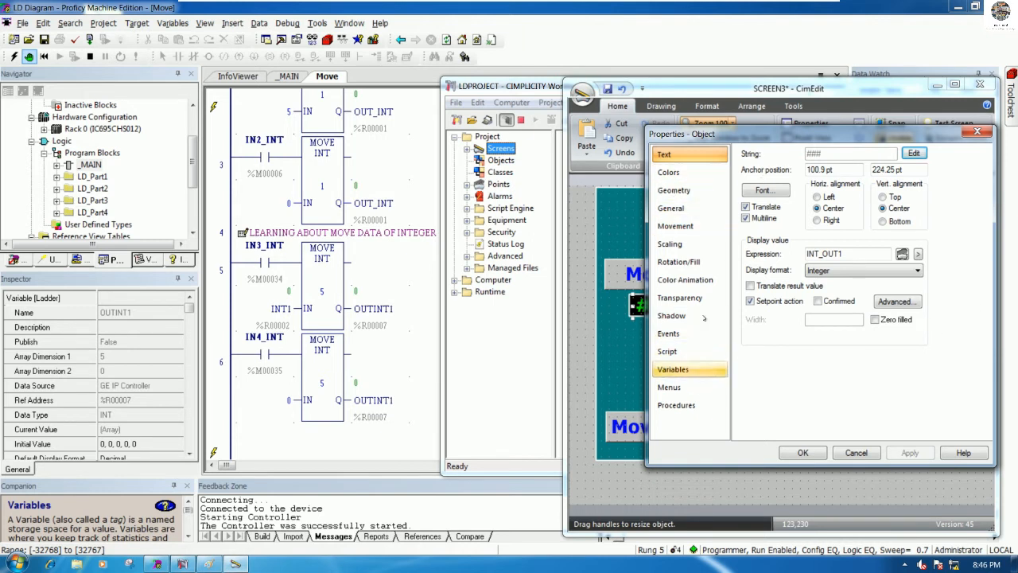
click(824, 452)
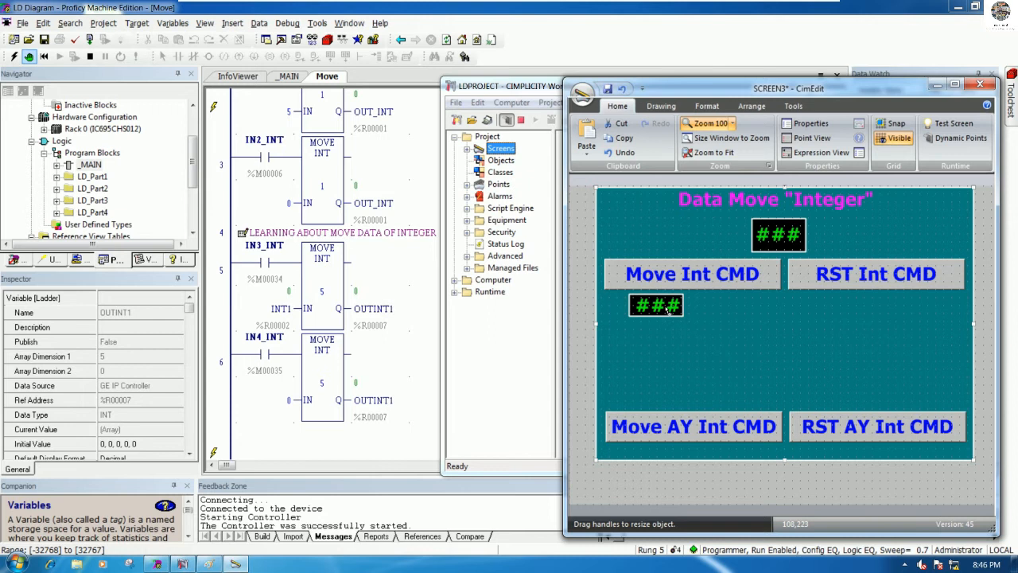
drag(657, 307, 659, 339)
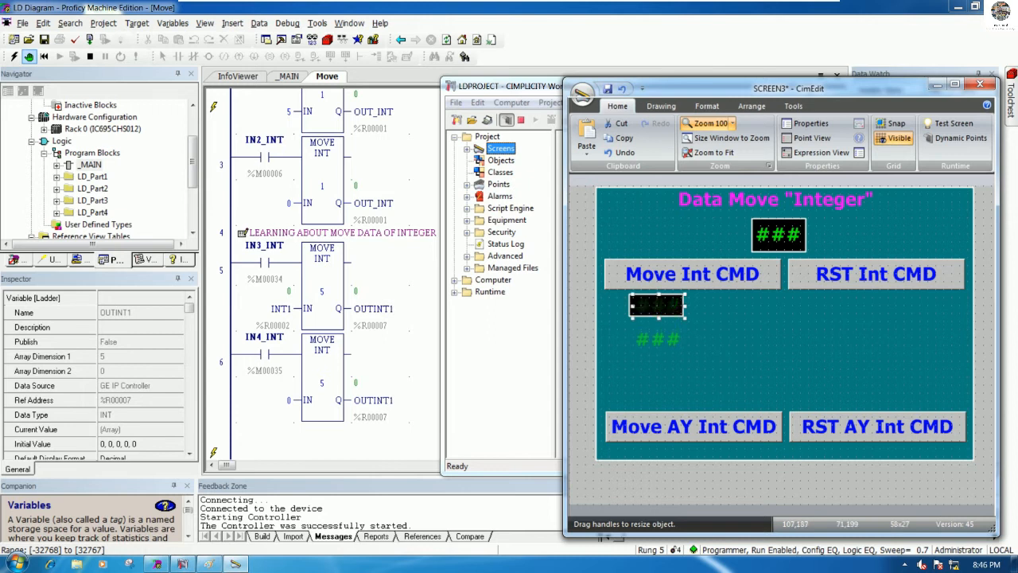
mouse_move(683, 318)
mouse_down()
mouse_move(686, 347)
mouse_move(692, 318)
mouse_up()
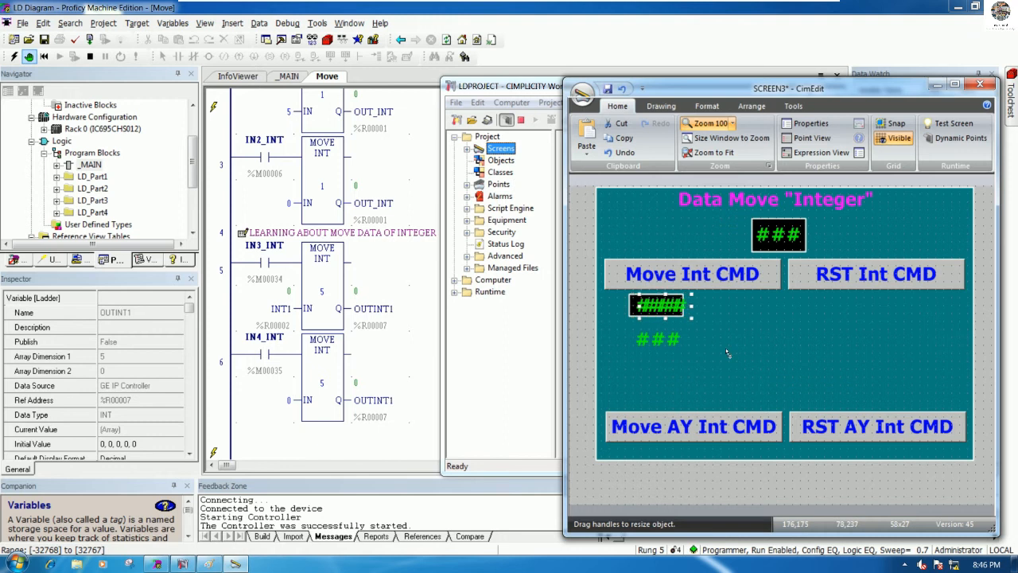
key(ctrl+z)
click(674, 343)
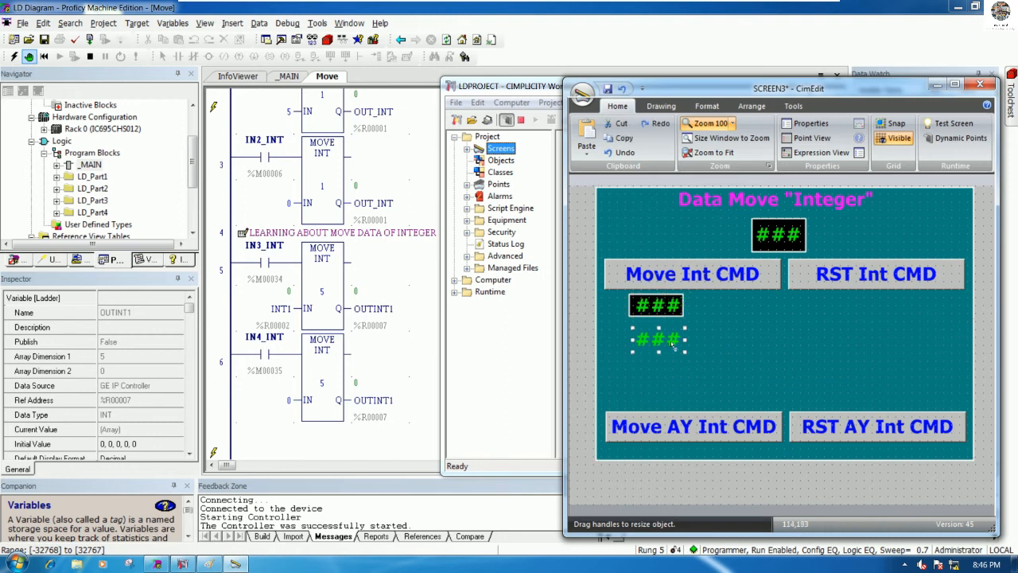
key(Delete)
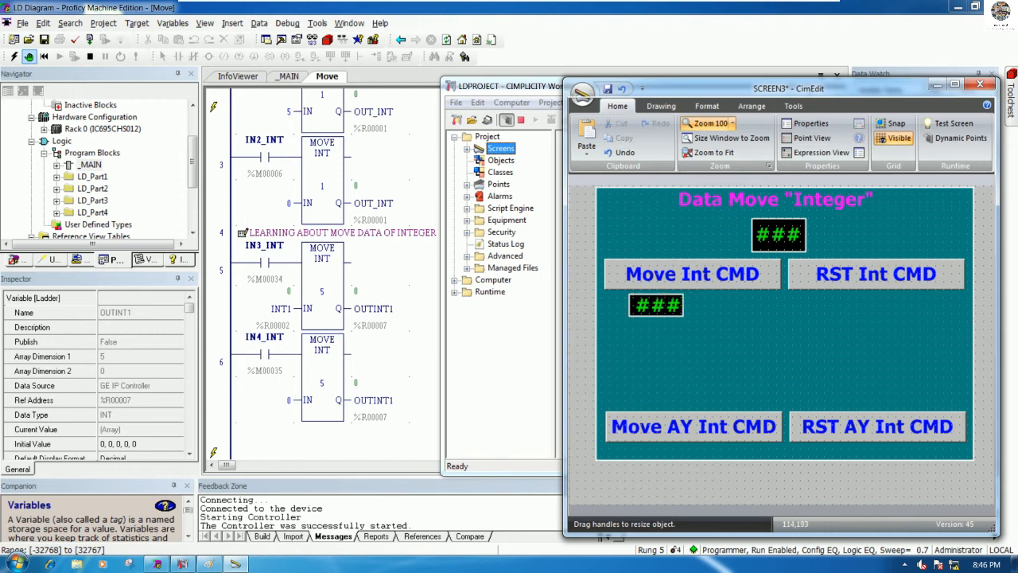
- Make spare copies of the ### text and build a separate stack of four empty black frames beside the display
click(667, 309)
drag(666, 306, 667, 358)
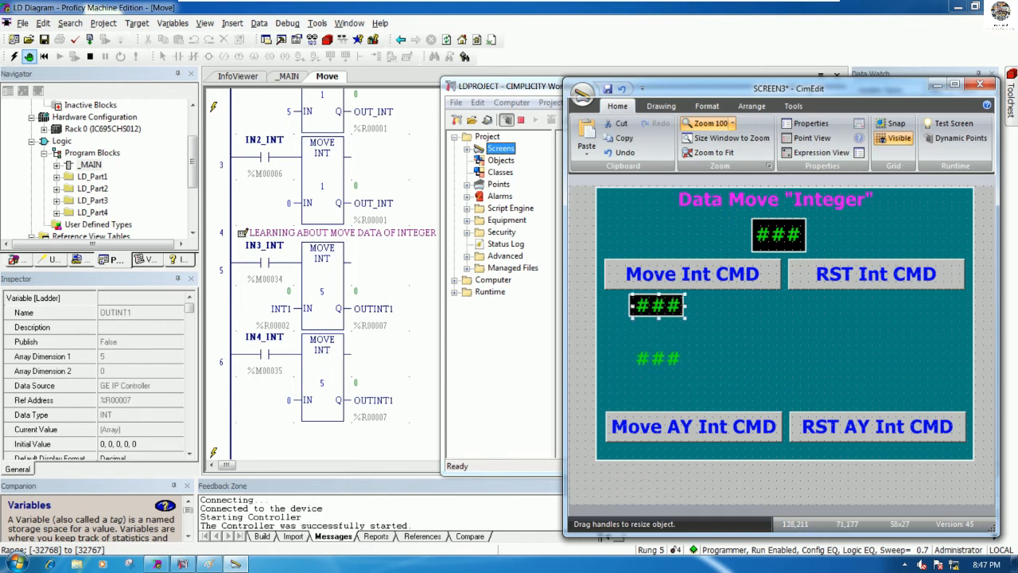
drag(672, 309, 791, 387)
click(778, 344)
click(778, 313)
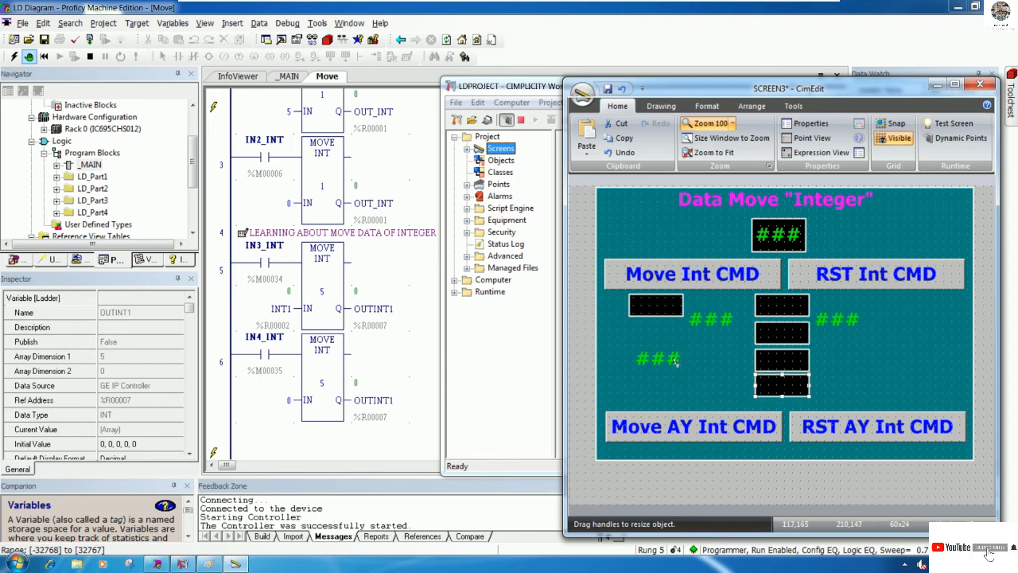
- Extend the teal panel downward and move the Move AY Int CMD and RST AY Int CMD buttons down toward its new lower edge
click(727, 460)
drag(785, 461, 781, 487)
click(726, 439)
shift+click(825, 430)
key(Down)
key(Down)
key(Down)
key(Down)
key(Down)
key(Down)
key(Down)
key(Down)
key(Down)
key(Down)
key(Down)
key(Down)
key(Down)
key(Down)
key(Down)
key(Down)
key(Down)
key(Down)
key(Down)
key(Down)
key(Down)
key(Down)
key(Down)
key(Down)
key(Down)
key(Down)
key(Down)
- Place the ### text inside the frame below Move Int CMD, centered, with its font size set to 16
click(677, 359)
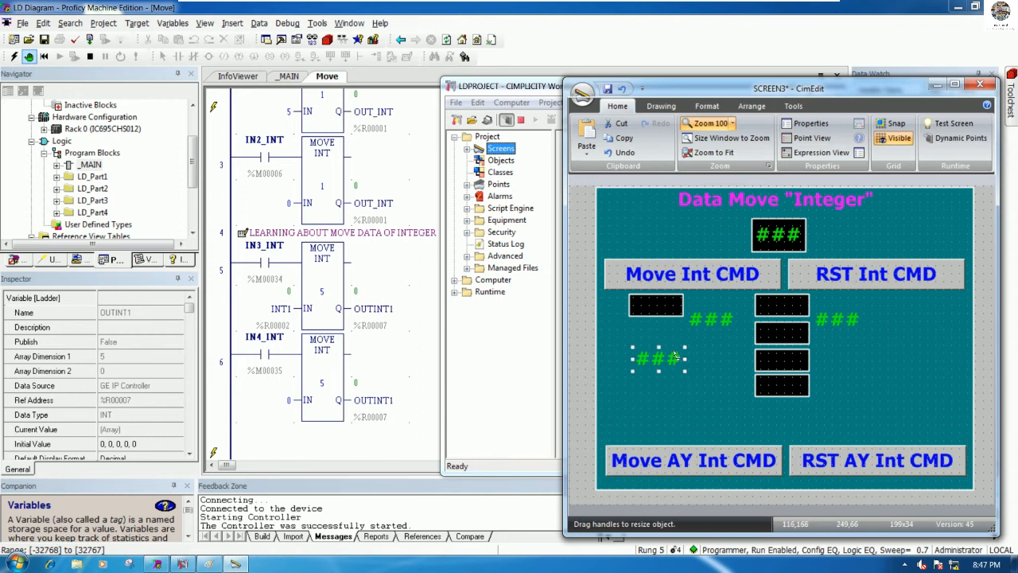
drag(700, 319, 657, 312)
double_click(657, 312)
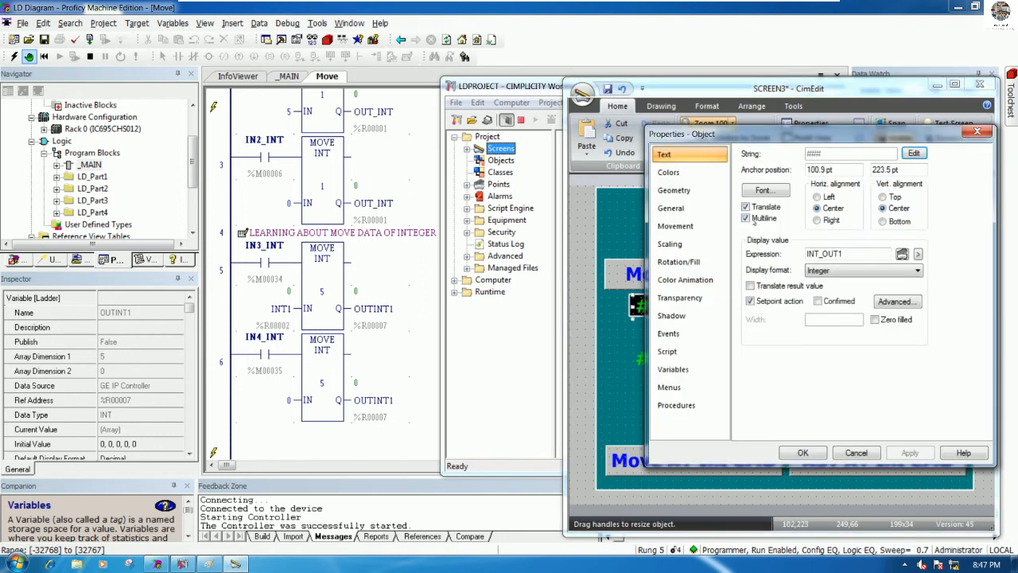
click(763, 191)
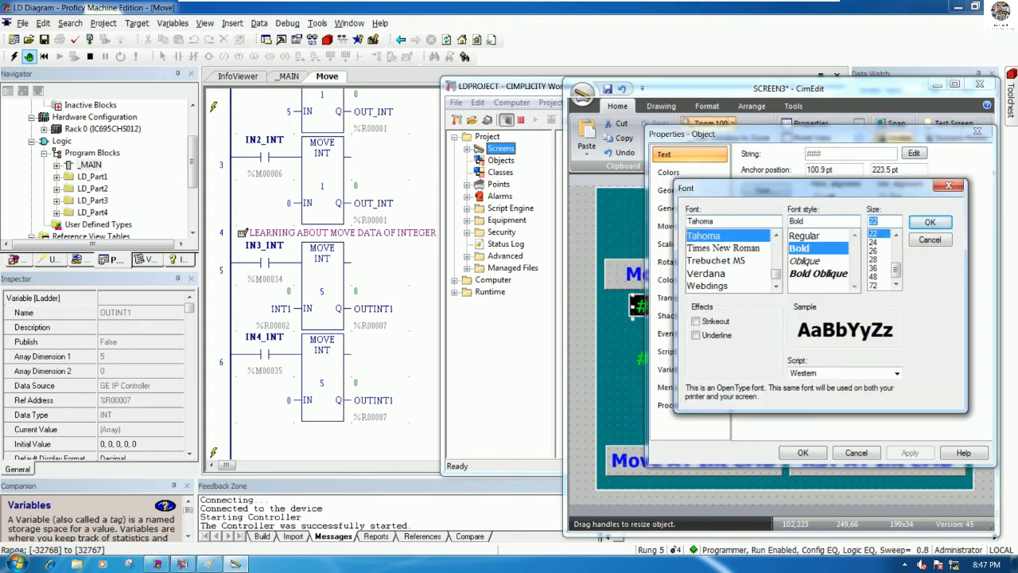
text(16)
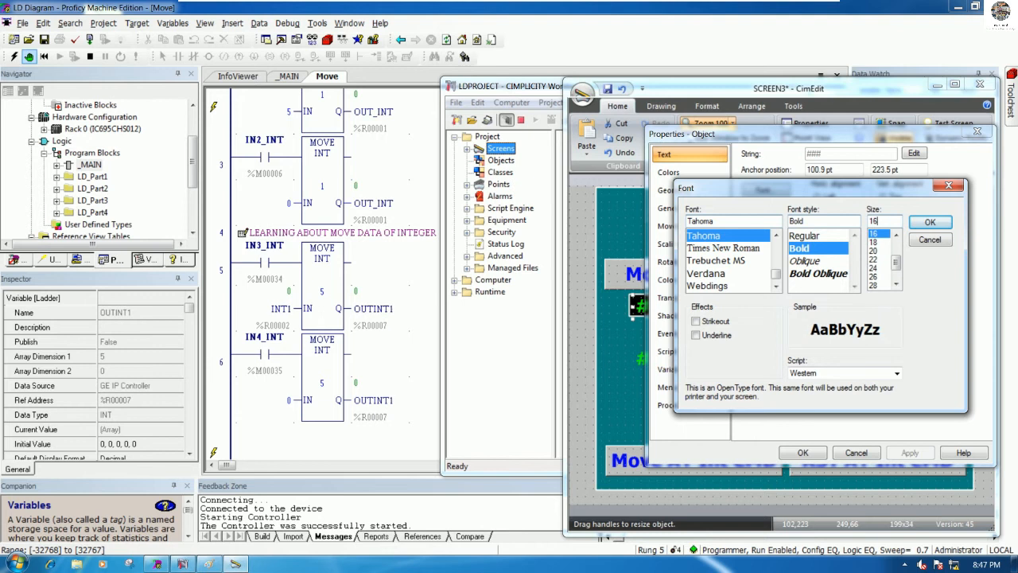
click(930, 222)
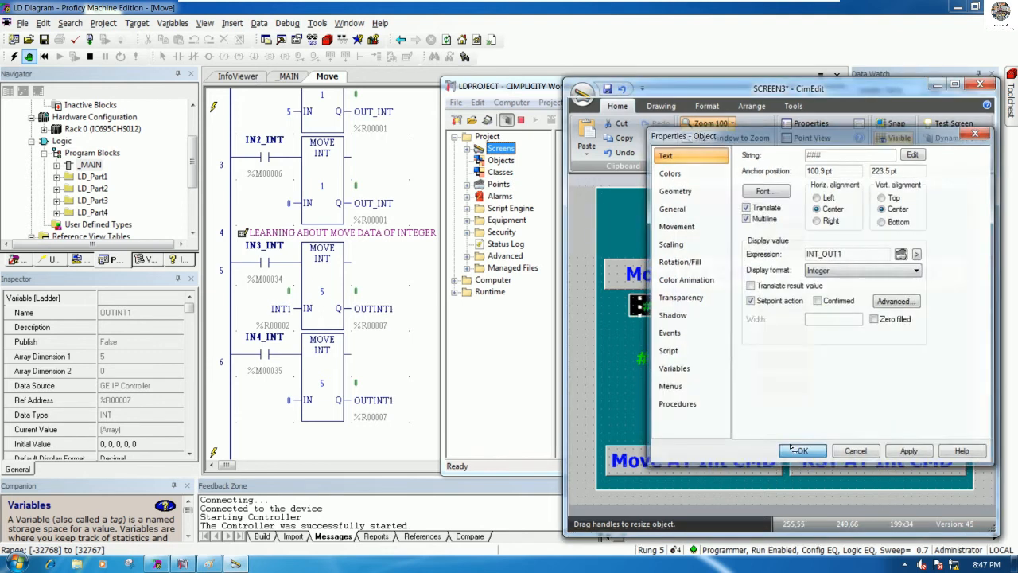
click(802, 452)
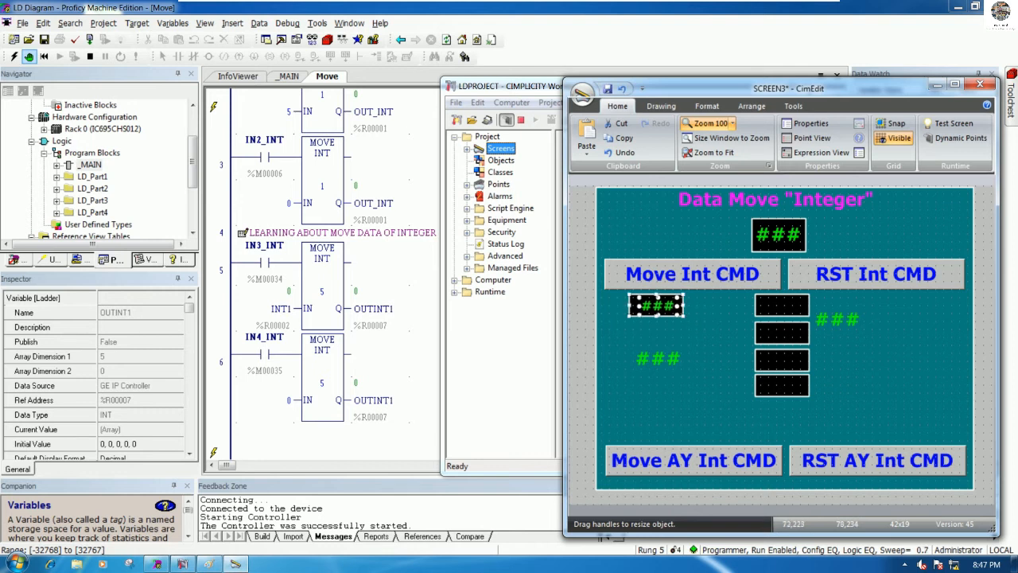
click(751, 106)
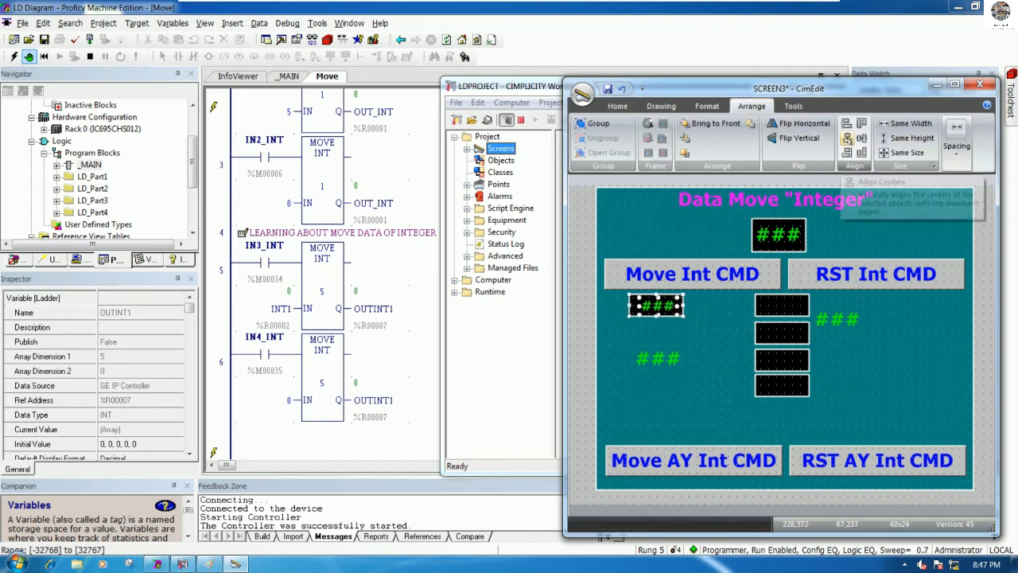
- Delete the stray ### text below the display and move the four empty frames into a column beneath it
click(668, 361)
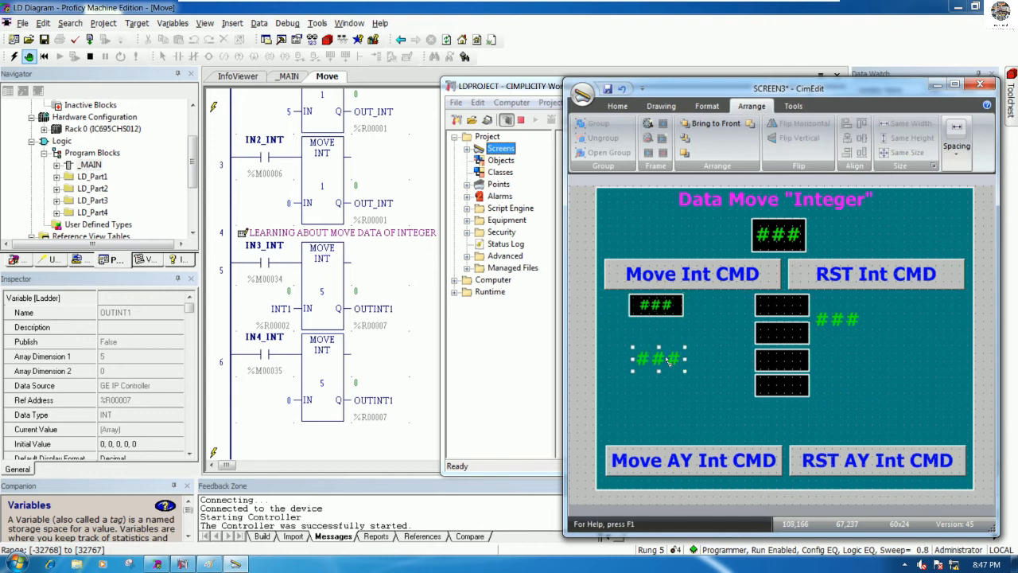
key(Delete)
drag(785, 307, 659, 340)
drag(785, 338, 667, 378)
drag(782, 361, 662, 397)
drag(781, 393, 665, 435)
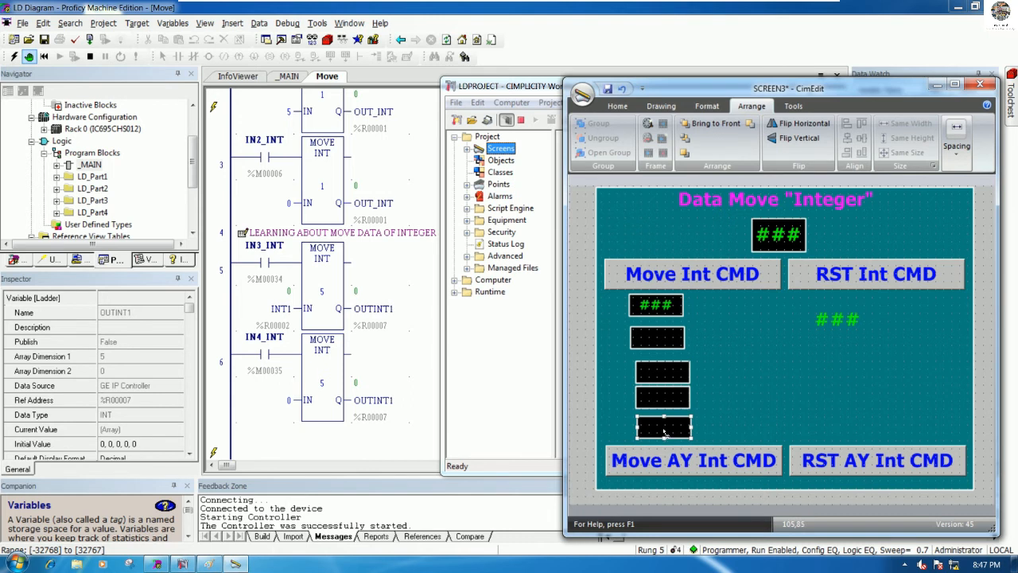
- Align the centers of all five frames in the column with the uppermost frame below Move Int CMD
ctrl+click(669, 399)
ctrl+click(670, 375)
ctrl+click(668, 338)
ctrl+click(656, 305)
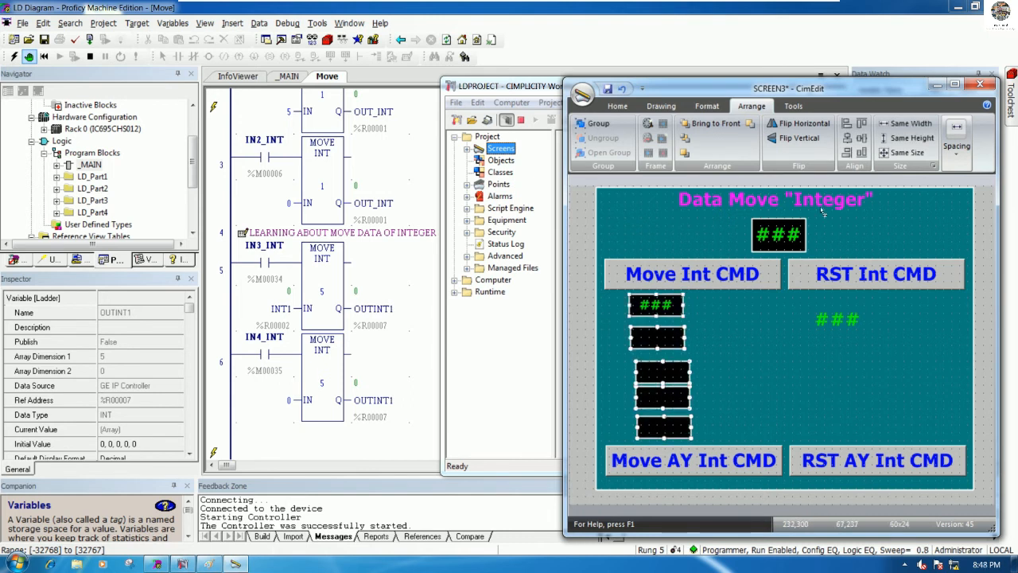
click(849, 138)
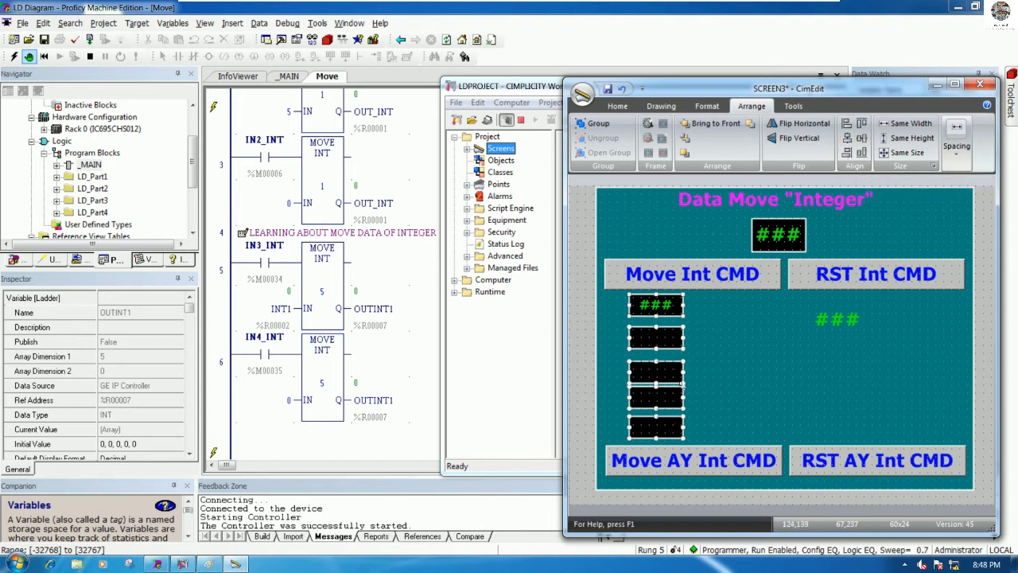
click(716, 362)
- Move the four empty frames upward so the column of five has small, even gaps
click(673, 350)
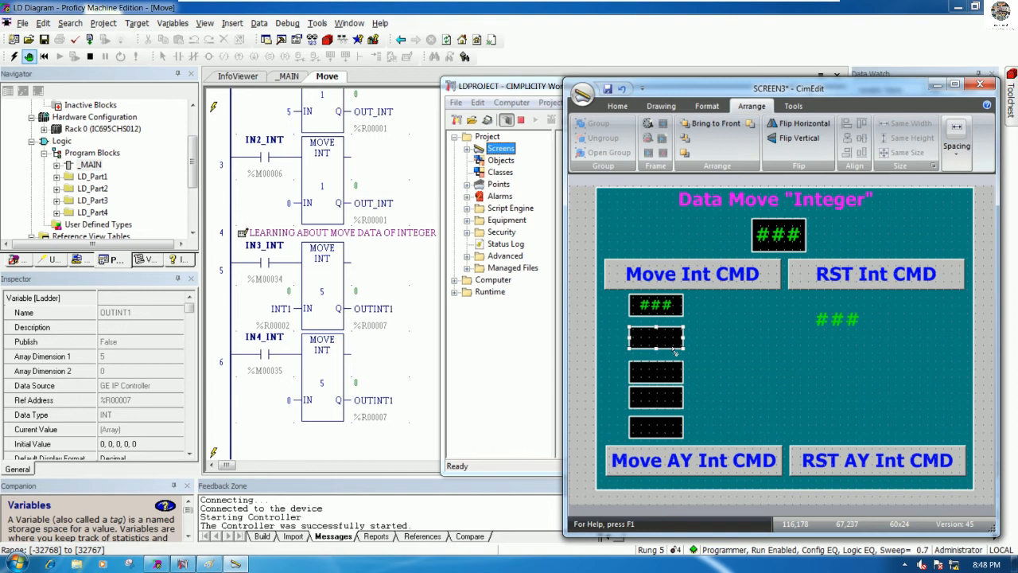
drag(674, 347, 663, 329)
drag(665, 377, 665, 365)
key(Up)
click(671, 406)
key(Up)
key(Up)
key(Up)
key(Up)
key(Up)
key(Up)
key(Up)
key(Up)
key(Up)
key(Up)
key(Up)
key(Up)
key(Up)
key(Up)
key(Up)
click(668, 429)
key(Up)
key(Up)
key(Up)
key(Up)
key(Up)
key(Up)
key(Up)
key(Up)
key(Up)
key(Up)
key(Up)
key(Up)
key(Up)
key(Up)
key(Up)
key(Up)
key(Up)
key(Up)
key(Up)
key(Up)
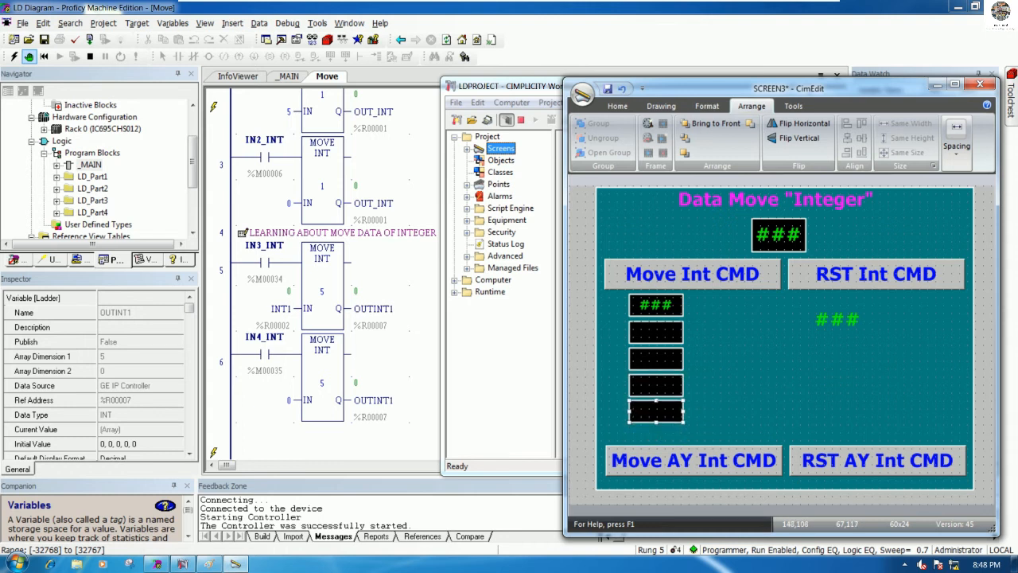
key(Up)
- Copy the size 16 ### text into each of the four empty frames and remove the leftover larger ### text
click(666, 310)
drag(666, 308, 665, 410)
click(714, 326)
click(839, 320)
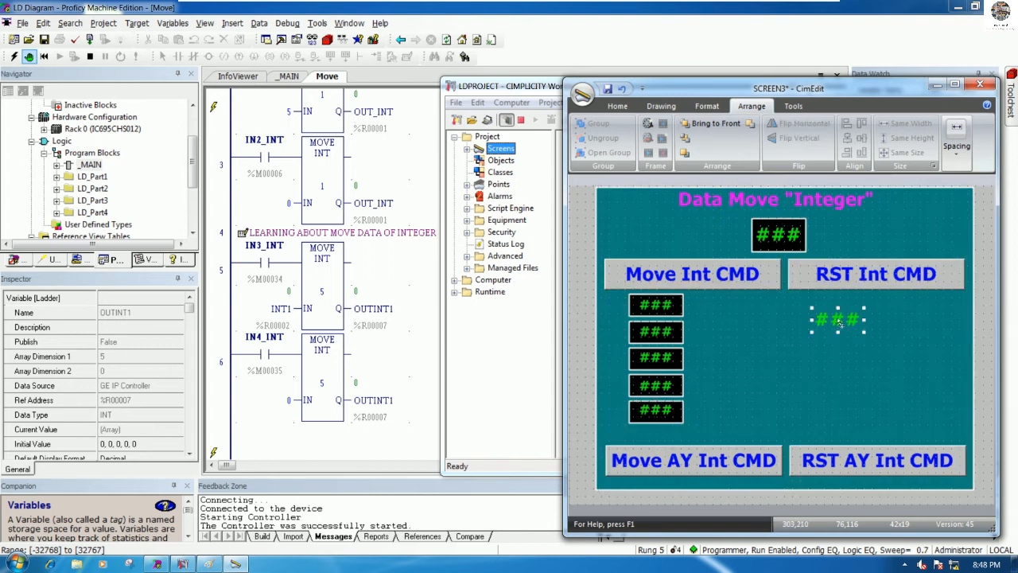
drag(839, 321, 668, 334)
- Copy the whole column of five numeric displays, frames and texts, to below the RST Int CMD button
click(669, 310)
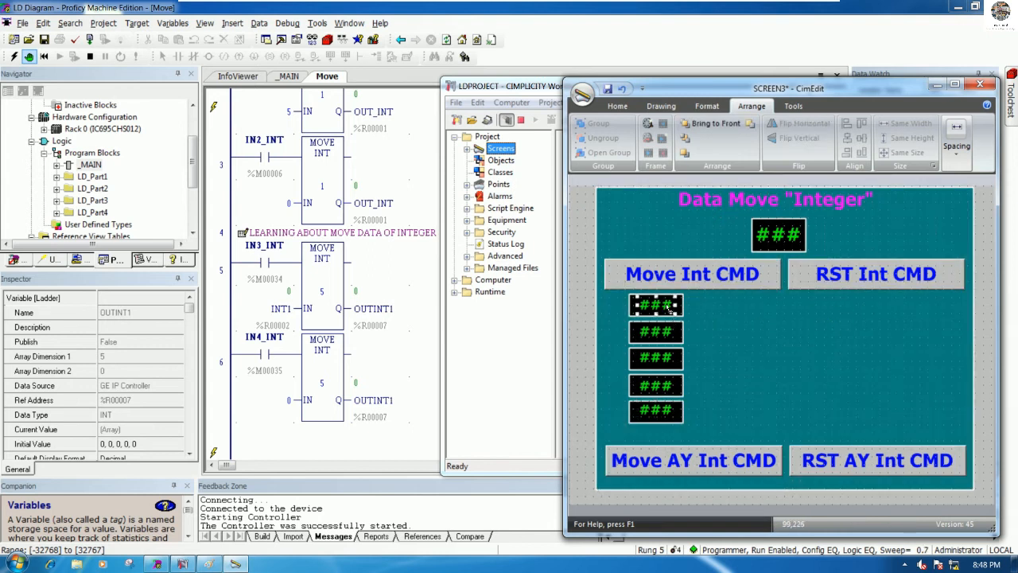
shift+click(673, 333)
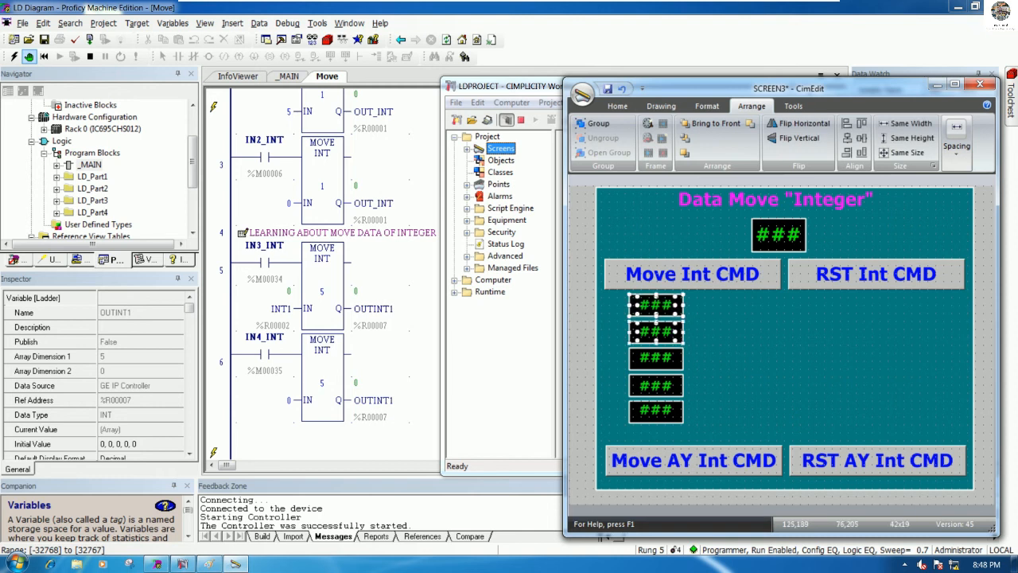
shift+click(673, 363)
shift+click(681, 390)
shift+click(676, 415)
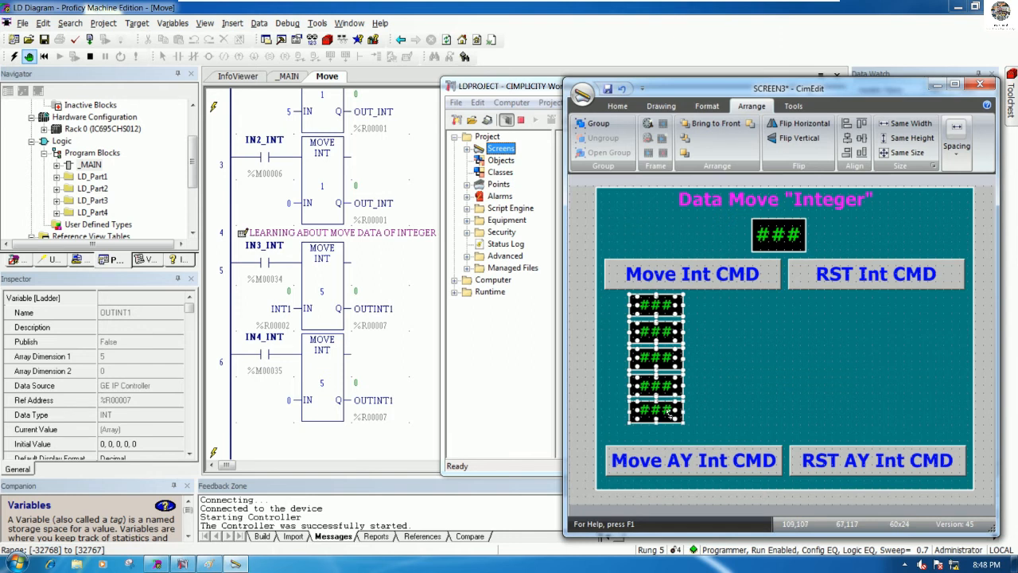
drag(672, 410, 873, 411)
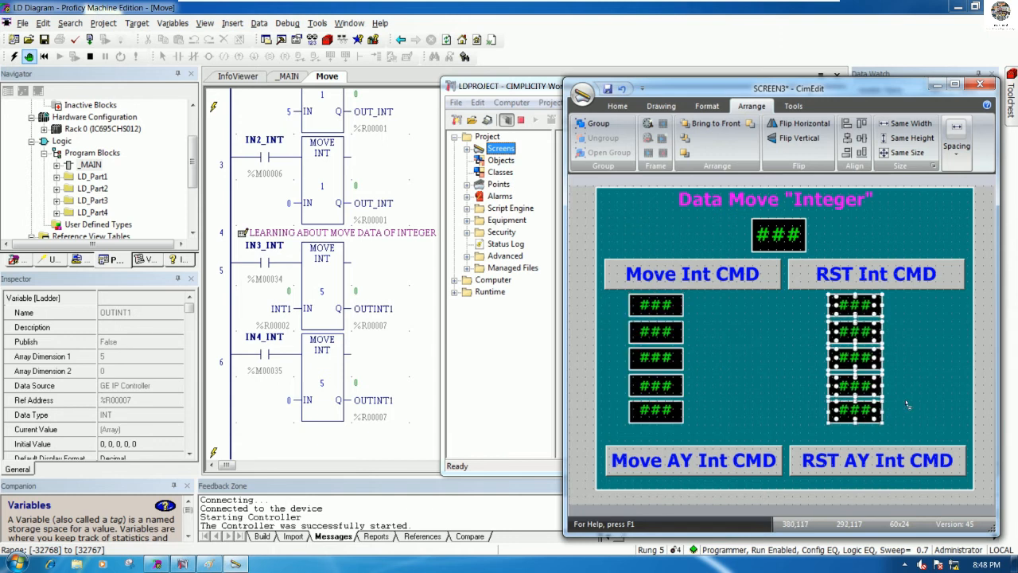
- Clear the display expression of the uppermost ### text below Move Int CMD and locate INT1 in the LDPROJECT point list
click(984, 284)
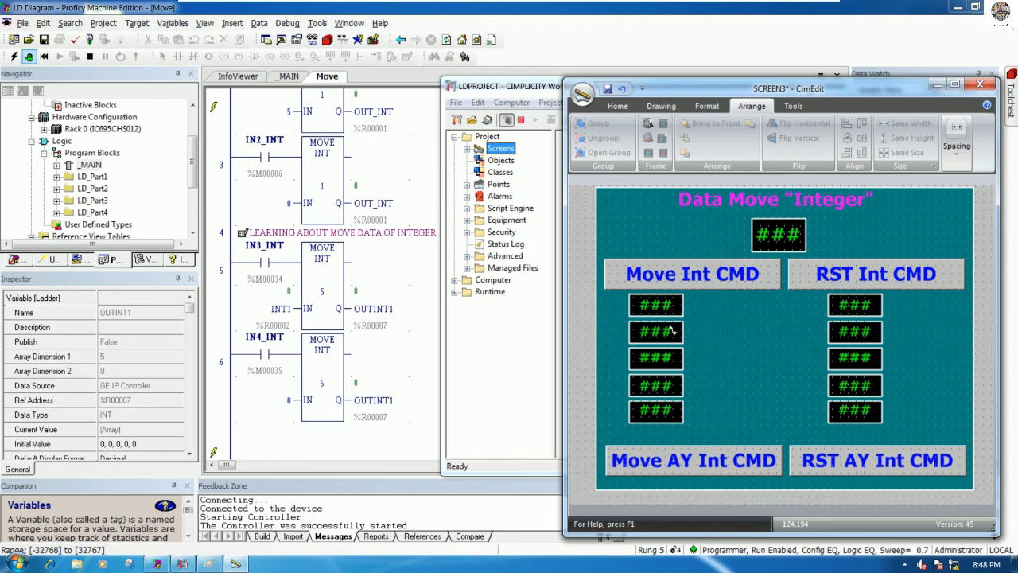
double_click(657, 305)
drag(854, 255, 781, 264)
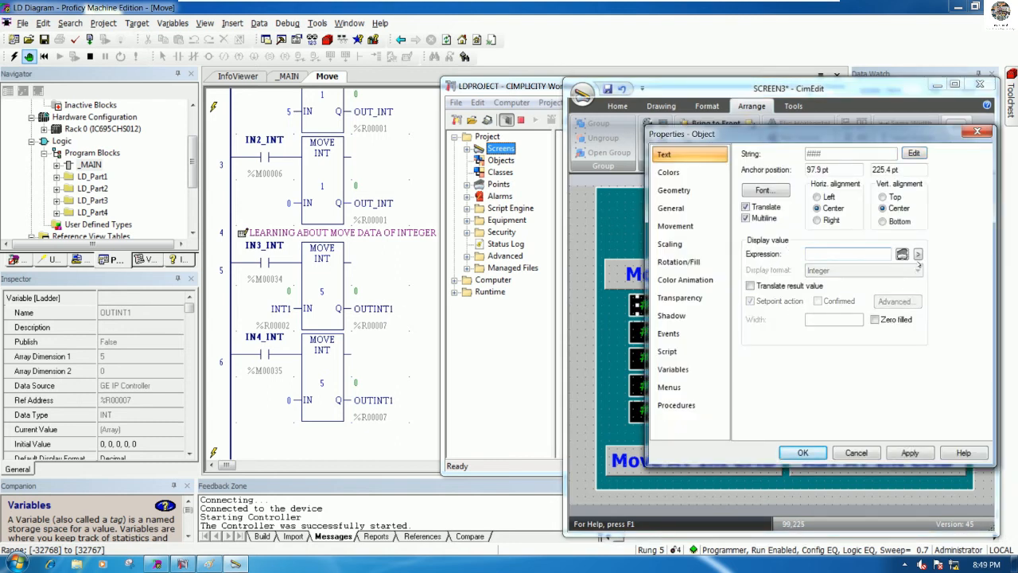
click(917, 254)
click(924, 258)
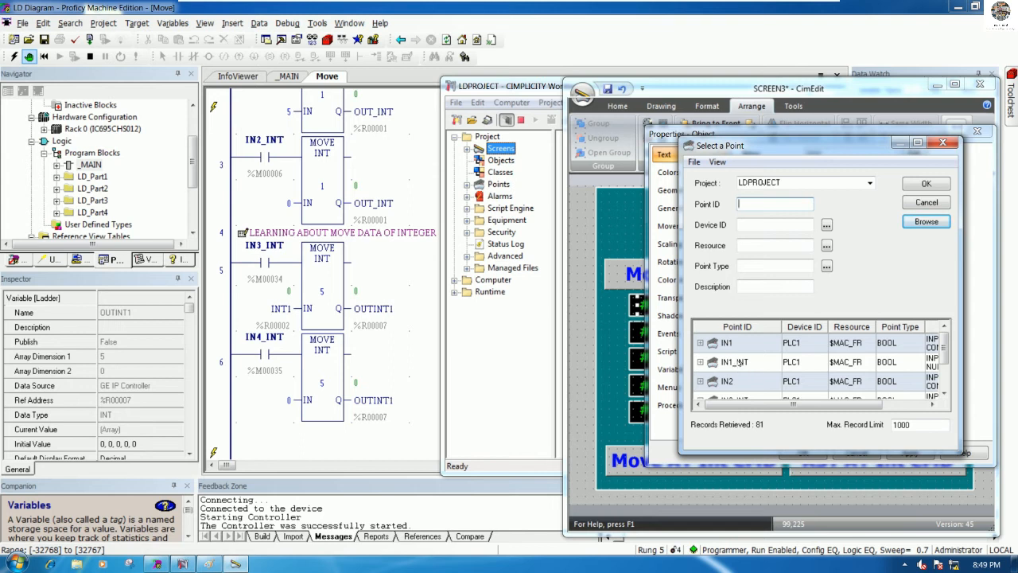
click(740, 362)
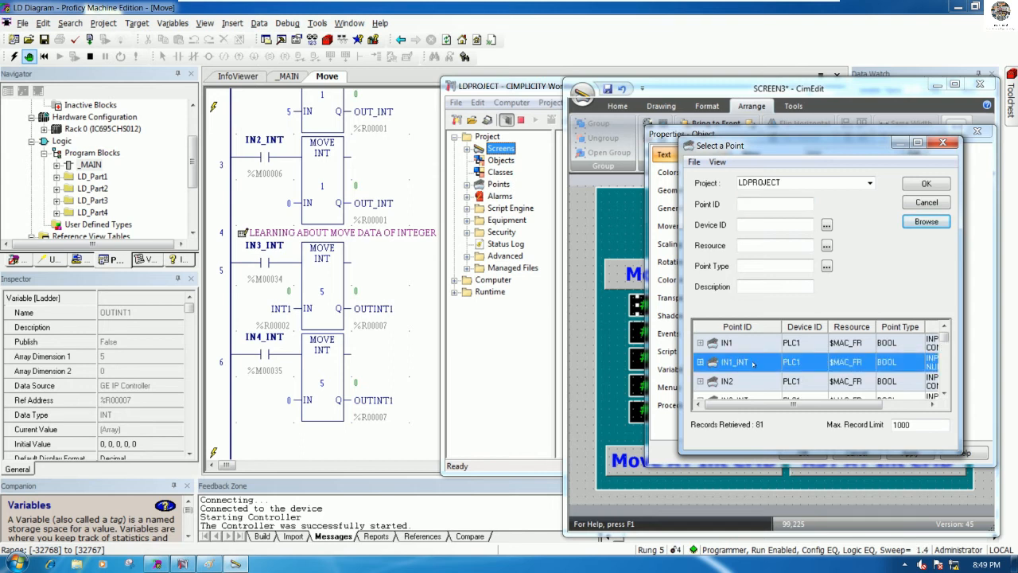
click(732, 343)
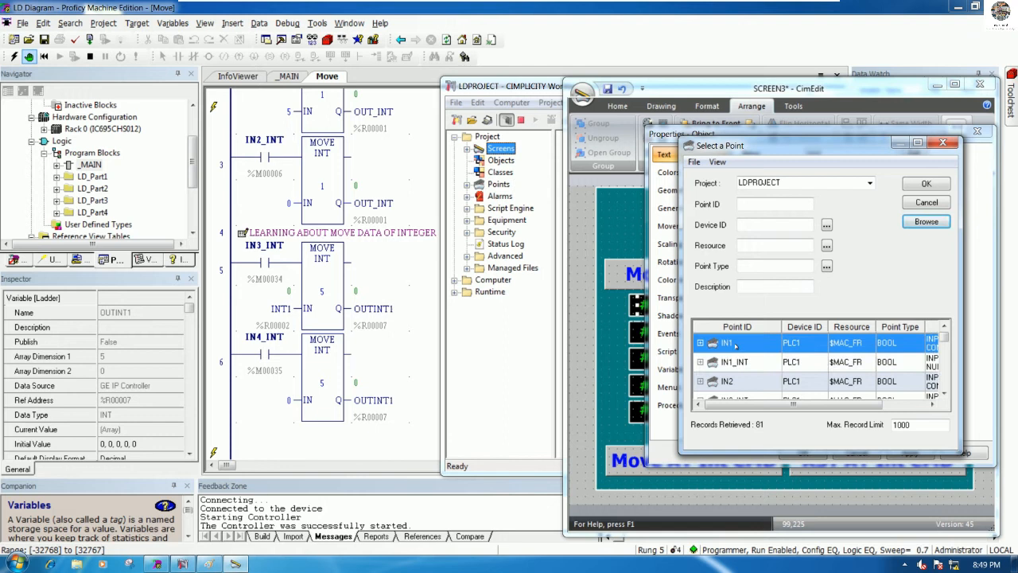
scroll(764, 354, down, 2)
scroll(776, 362, down, 2)
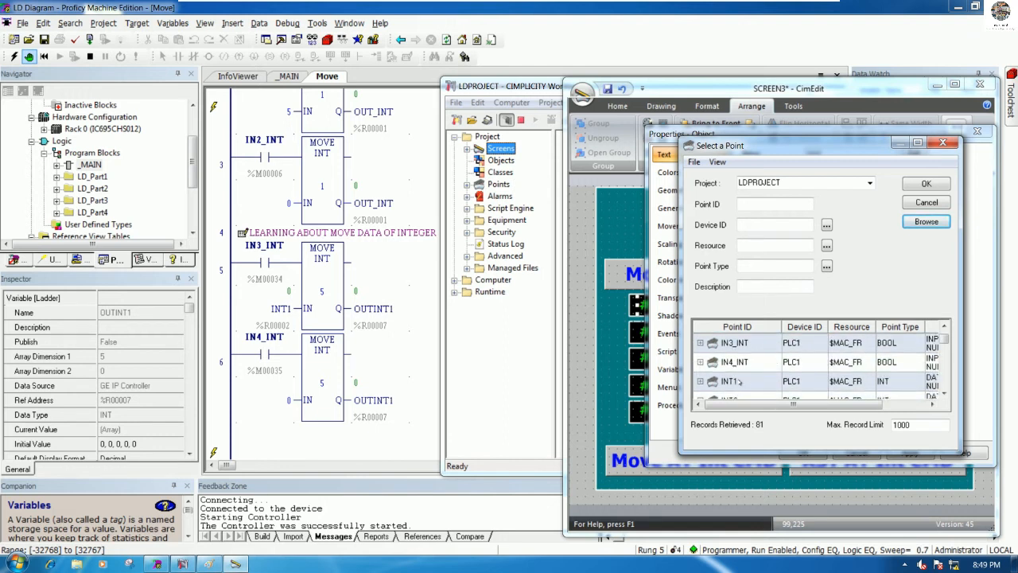
click(739, 382)
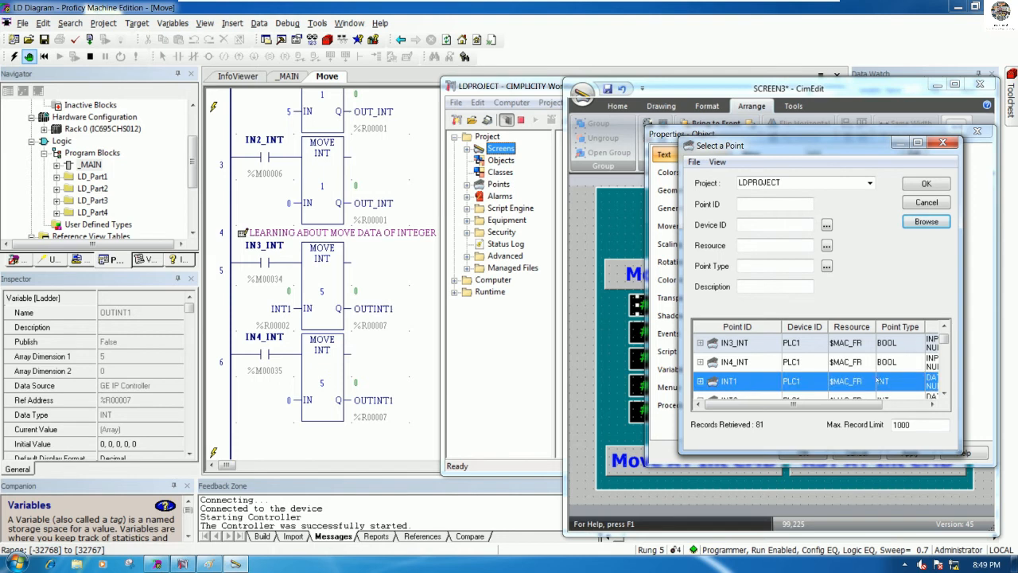
click(945, 393)
click(945, 393)
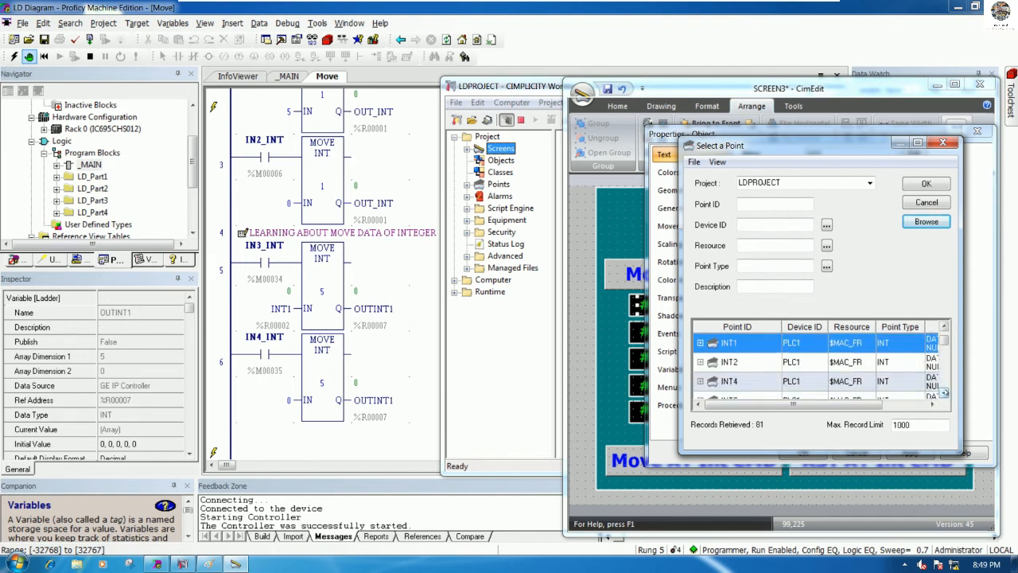
- Check point INT1's device address in the CIMPLICITY Workbench, and assign INT1 as the uppermost display's expression in CimEdit
click(538, 224)
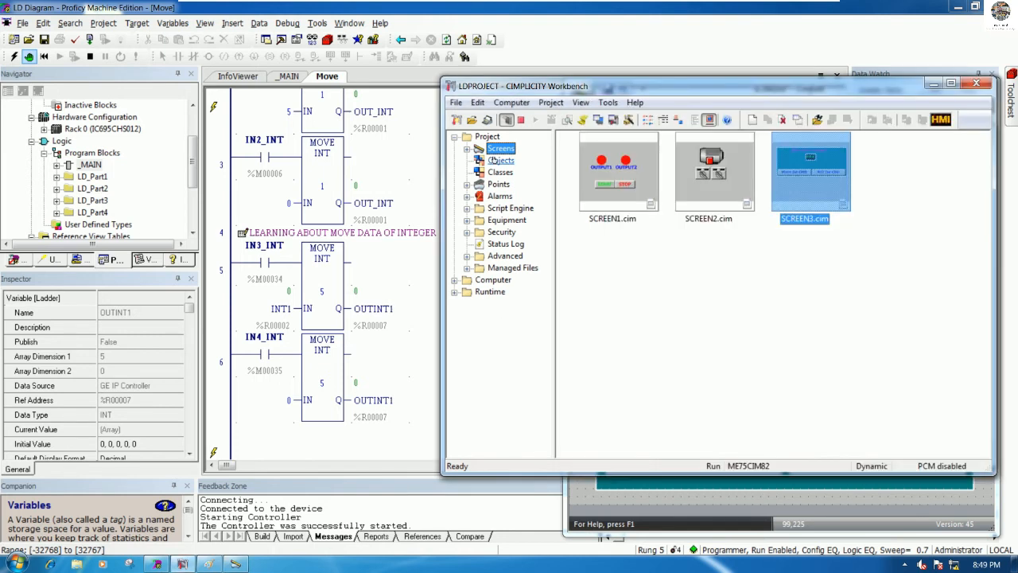
click(498, 185)
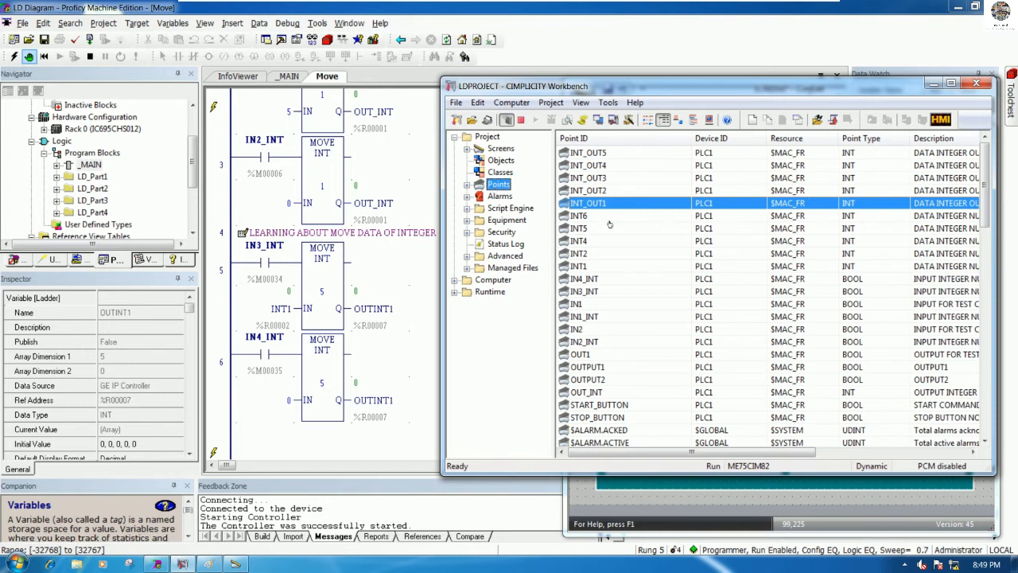
click(608, 219)
double_click(596, 266)
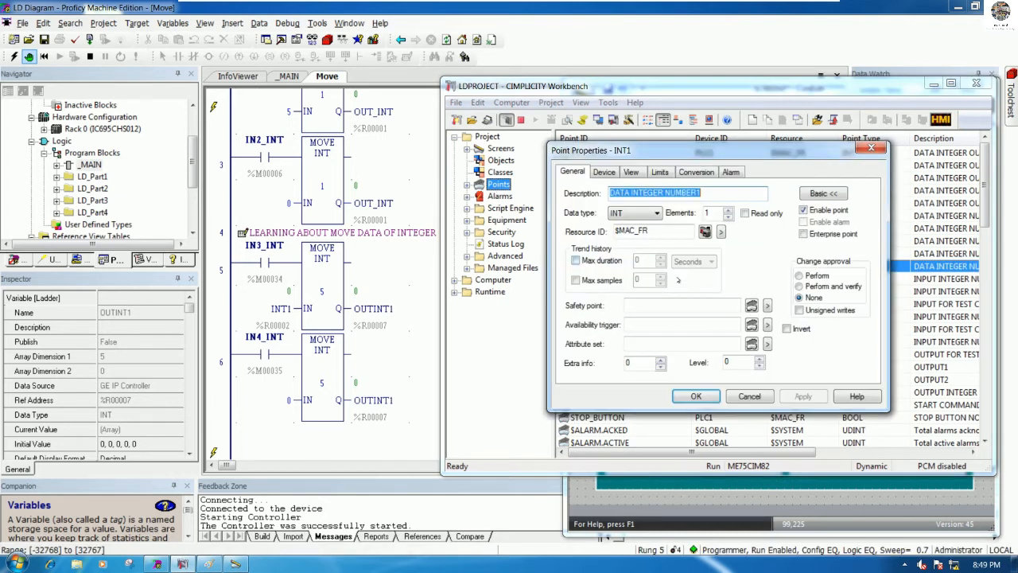
click(604, 173)
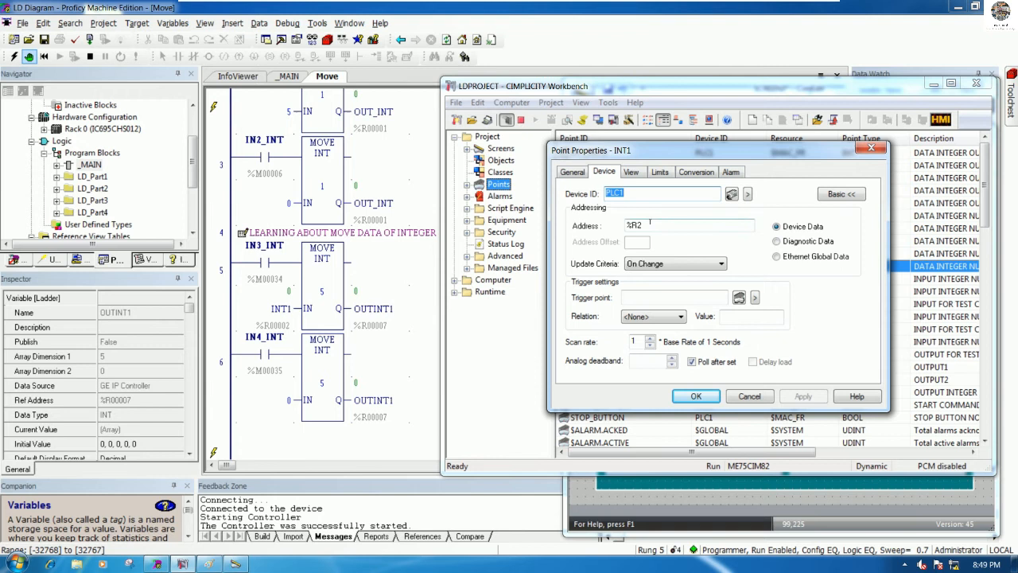
click(871, 148)
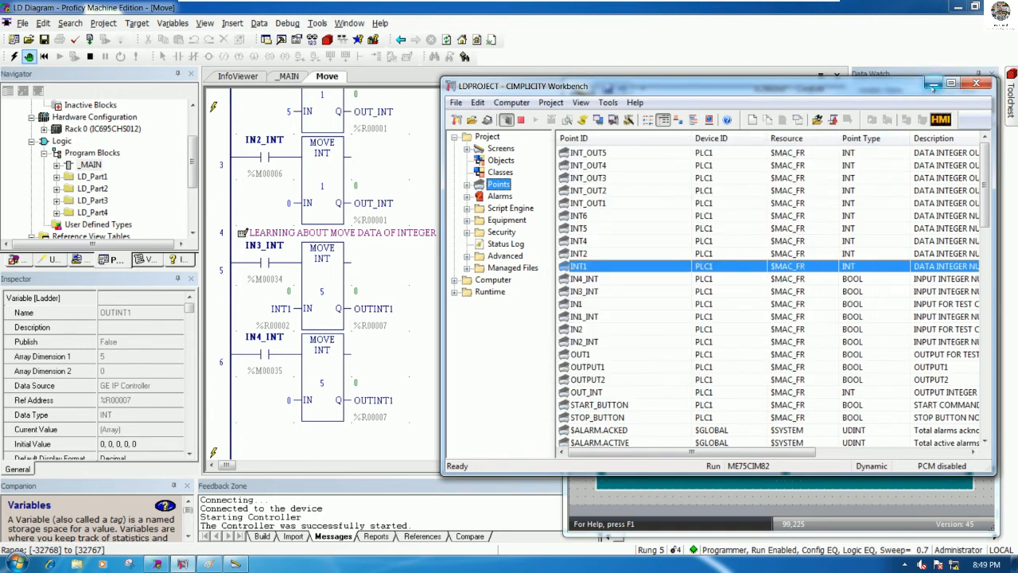
click(933, 84)
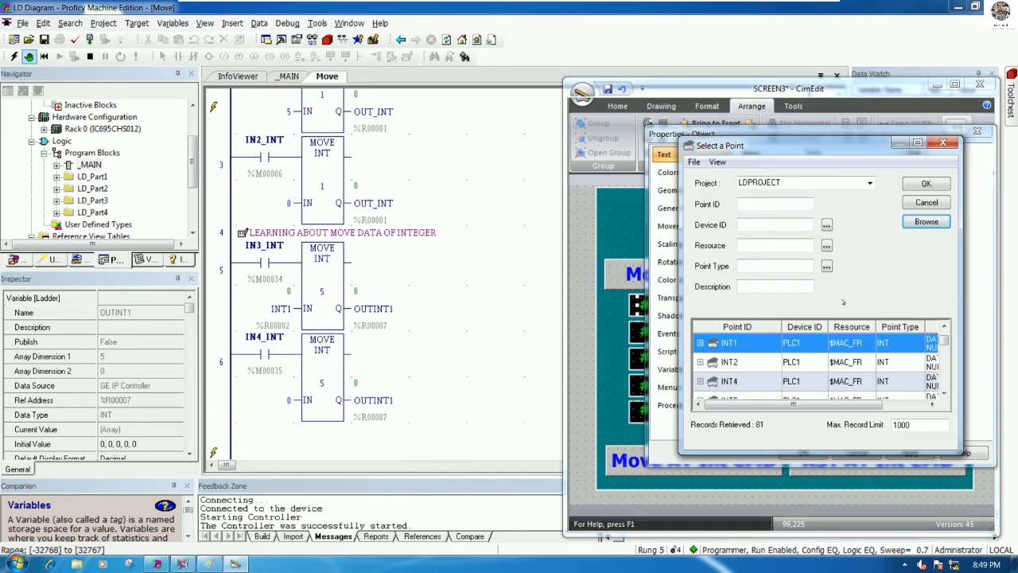
double_click(755, 345)
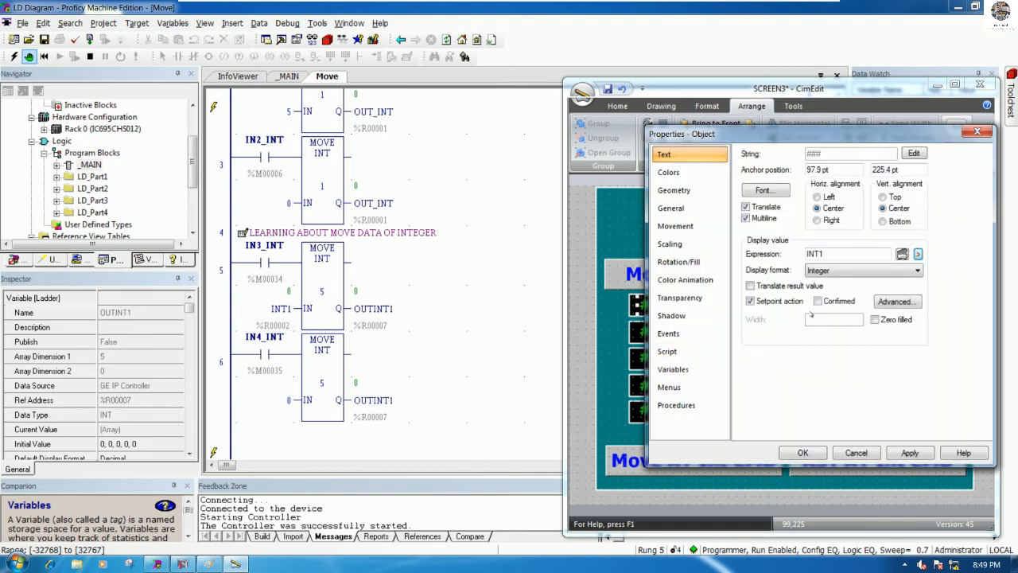
click(803, 451)
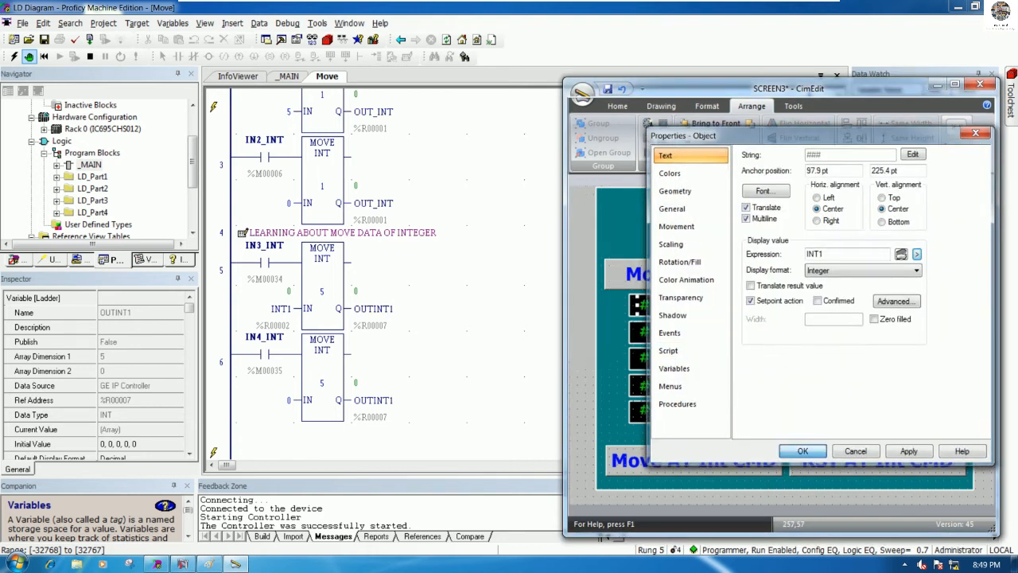
- Replace the expression of the second ### text below Move Int CMD with point INT2 from the LDPROJECT point list
double_click(667, 334)
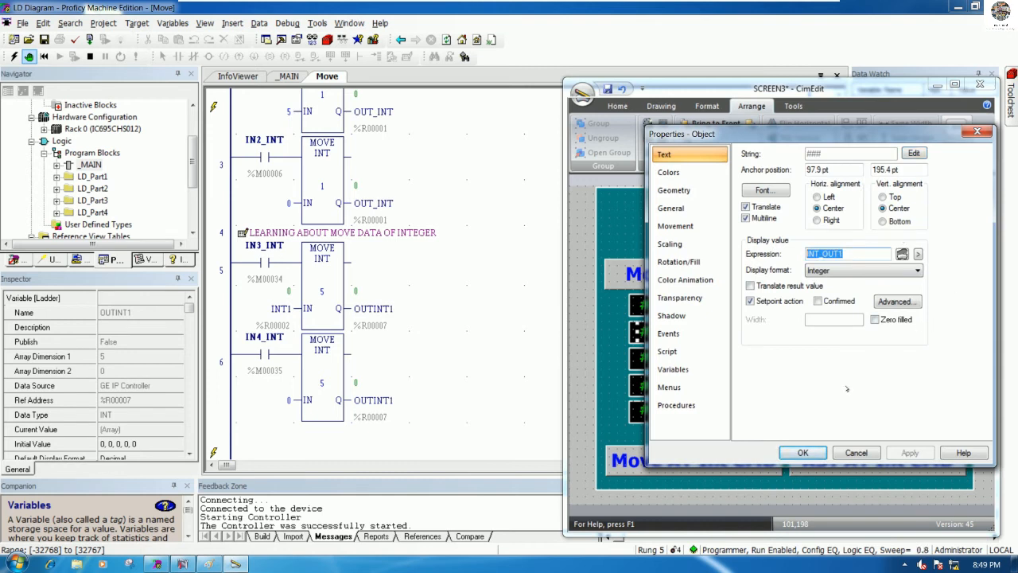
text(INT)
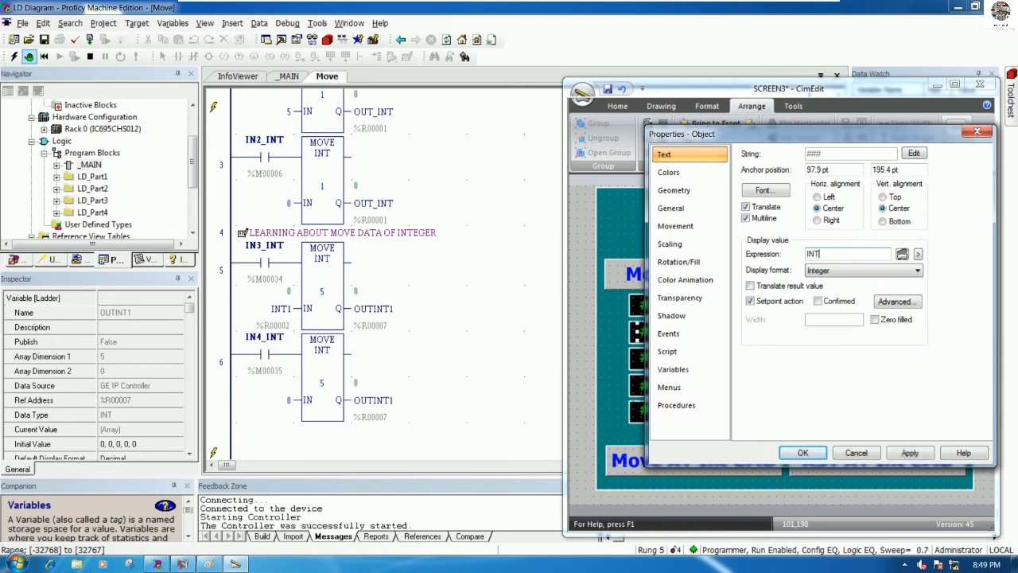
key(BackSpace)
key(BackSpace)
key(BackSpace)
click(920, 254)
click(921, 256)
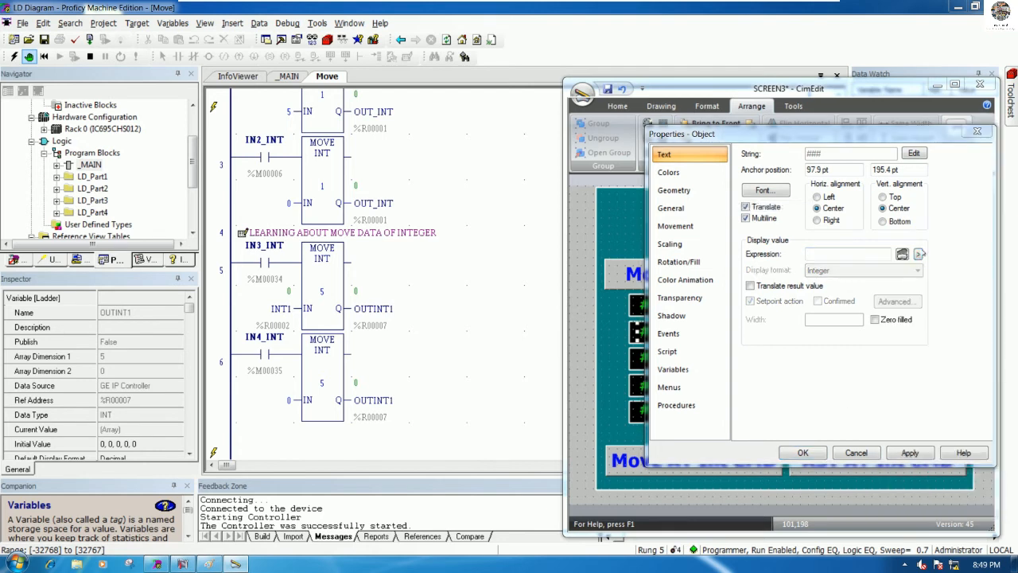
click(744, 383)
scroll(746, 382, down, 1)
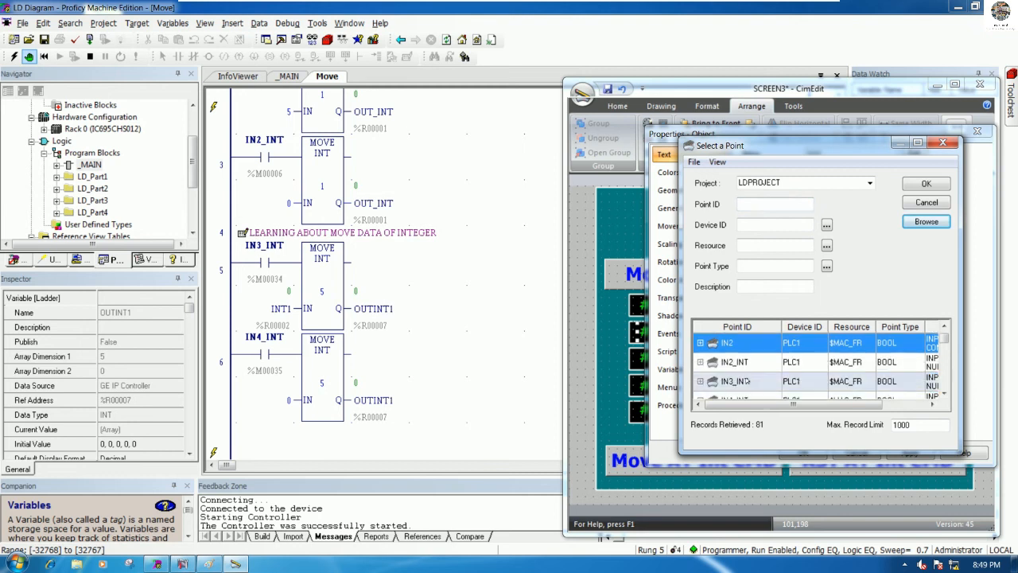
scroll(751, 382, down, 1)
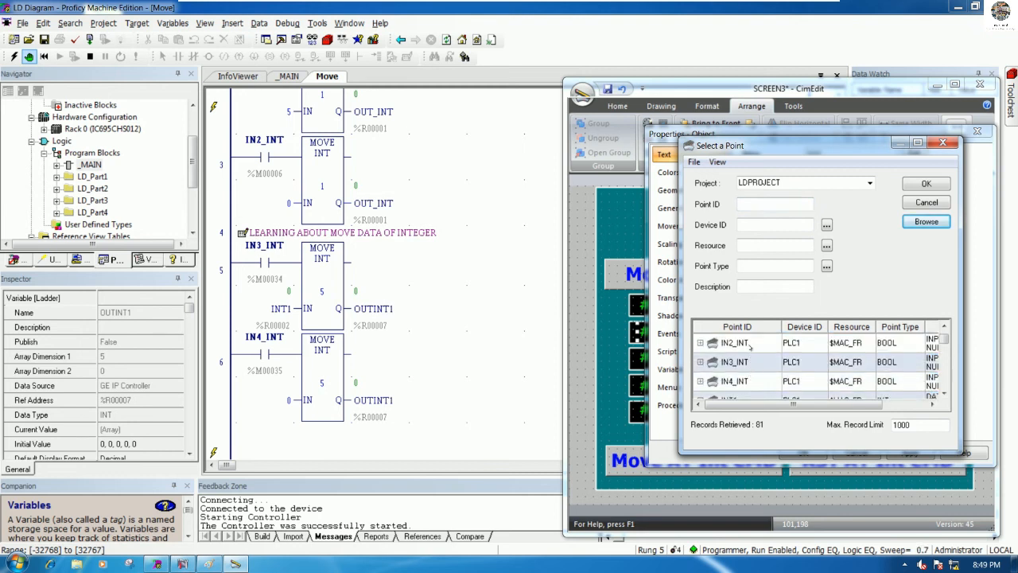
scroll(755, 354, down, 1)
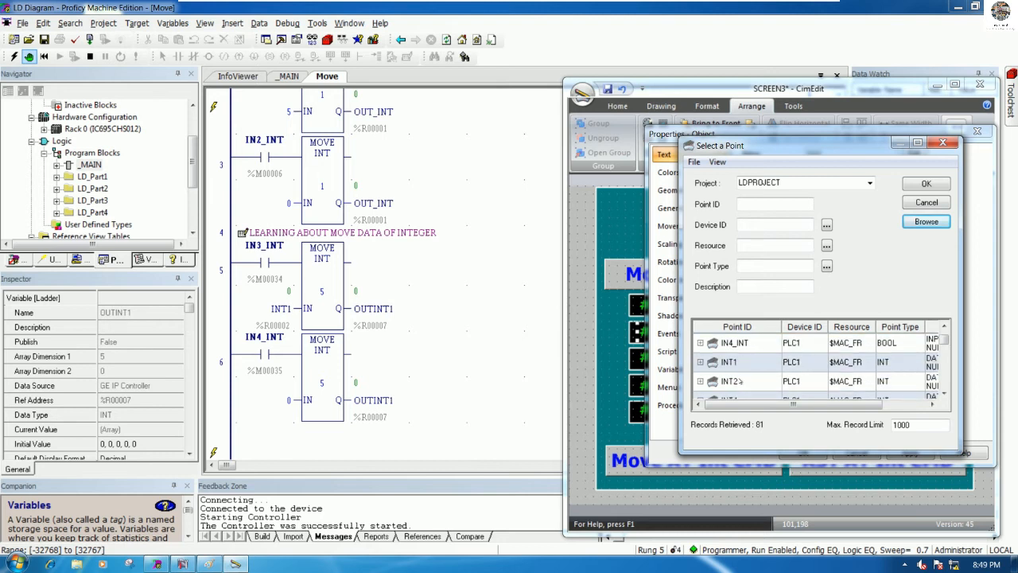
click(734, 383)
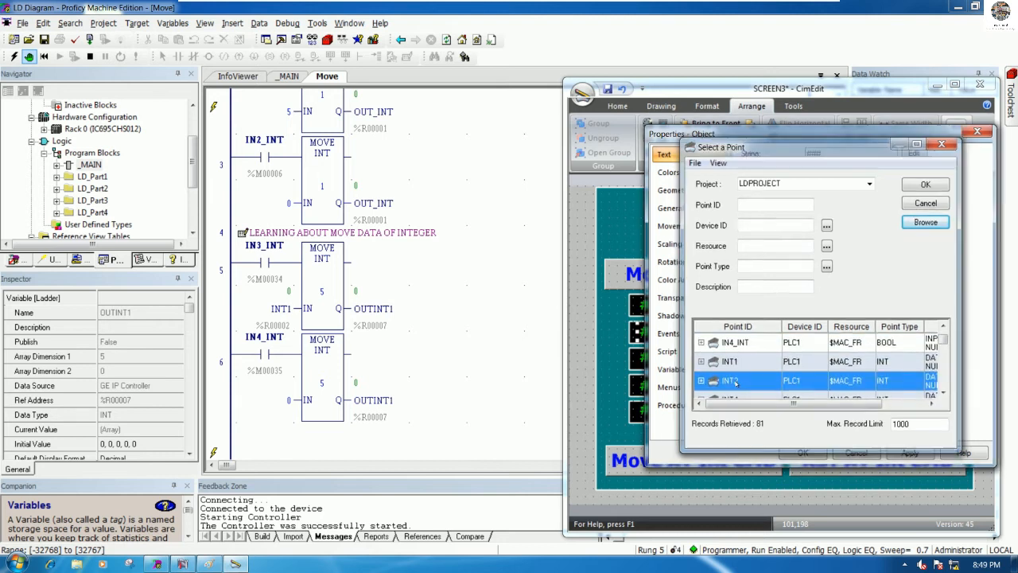
double_click(733, 383)
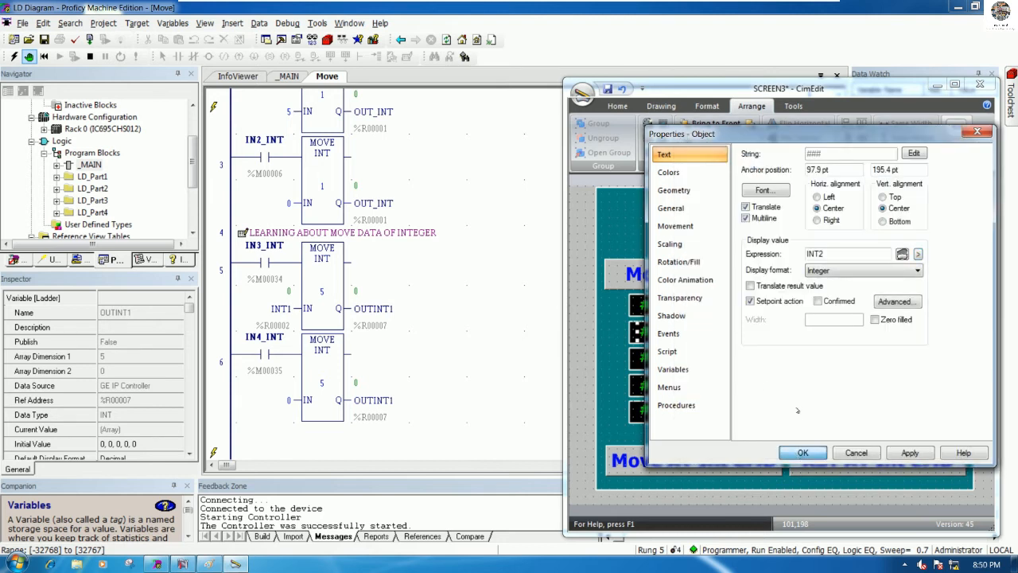
click(794, 451)
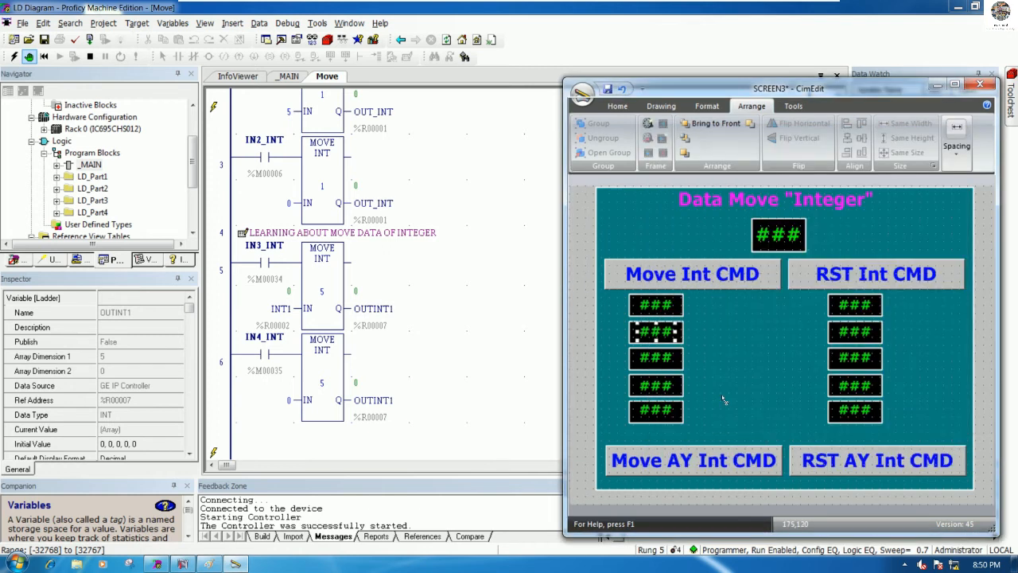
- Try to set the expression of the third ### text below Move Int CMD to INT3
double_click(668, 365)
mouse_move(842, 253)
mouse_down()
mouse_move(806, 252)
mouse_move(821, 253)
mouse_up()
text(3)
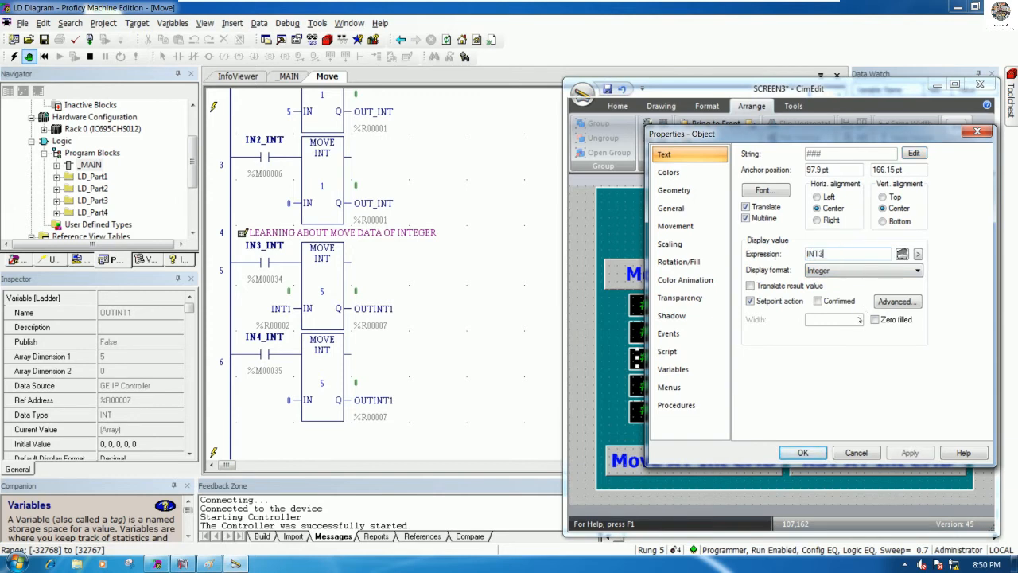
click(803, 452)
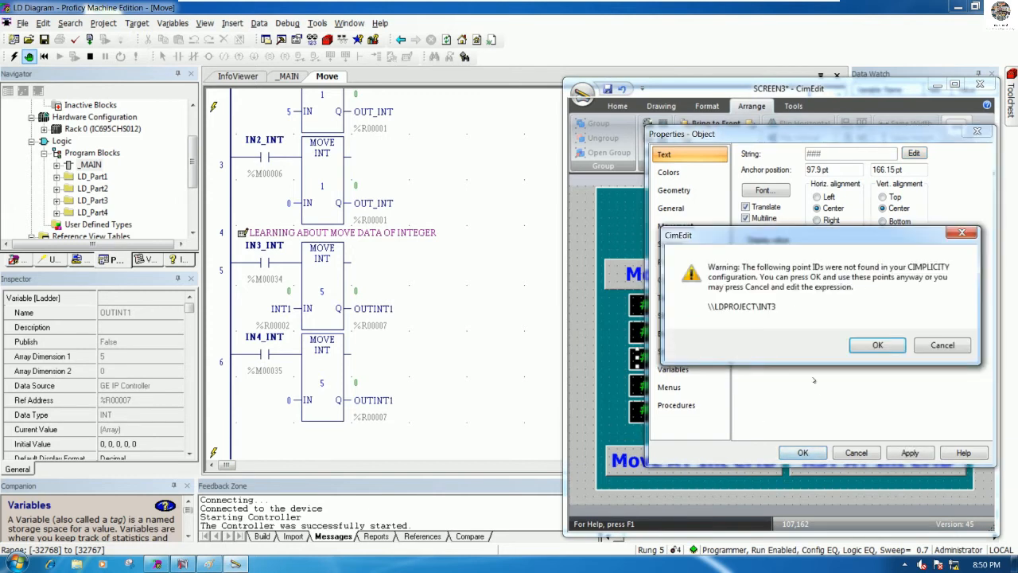
click(944, 345)
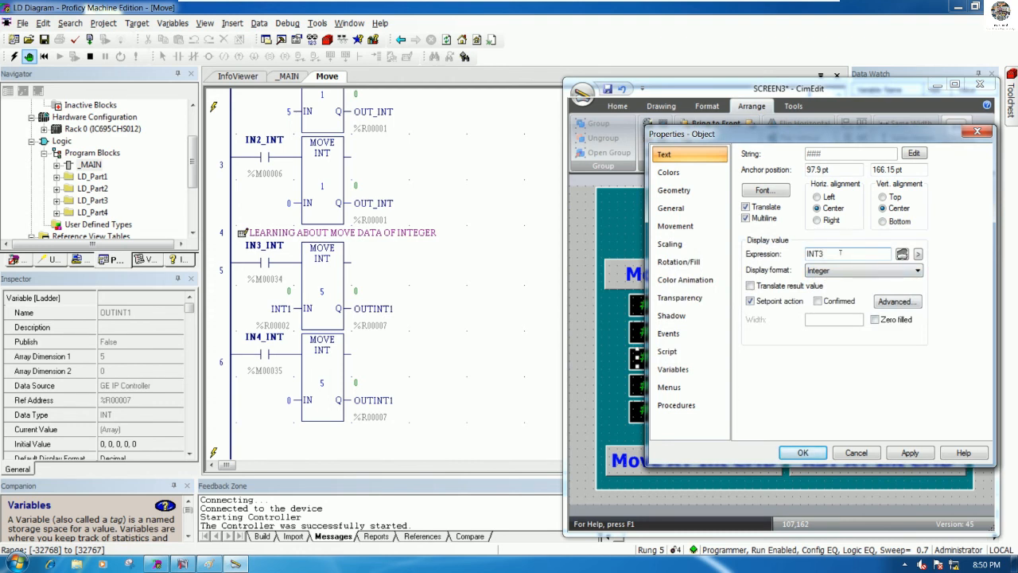
- Look for INT3 in the project's point list and close the third display's properties without saving changes
key(BackSpace)
key(BackSpace)
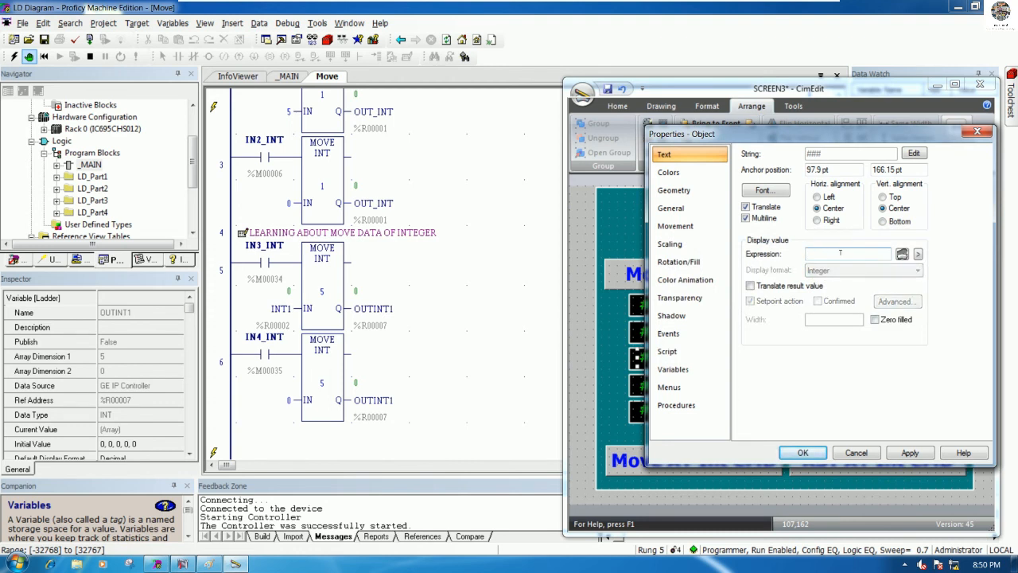
click(919, 254)
click(899, 262)
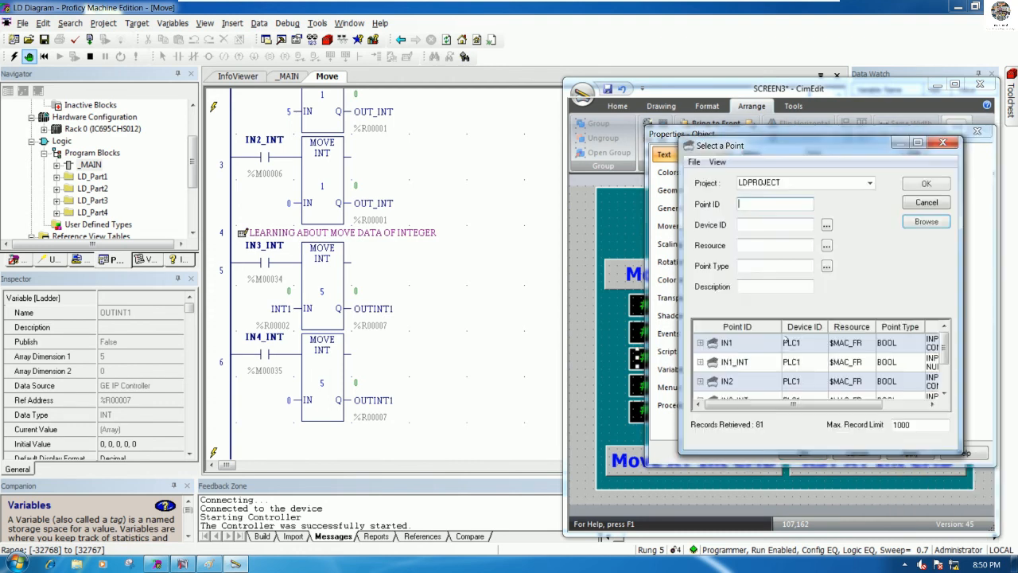
click(750, 382)
scroll(760, 382, down, 1)
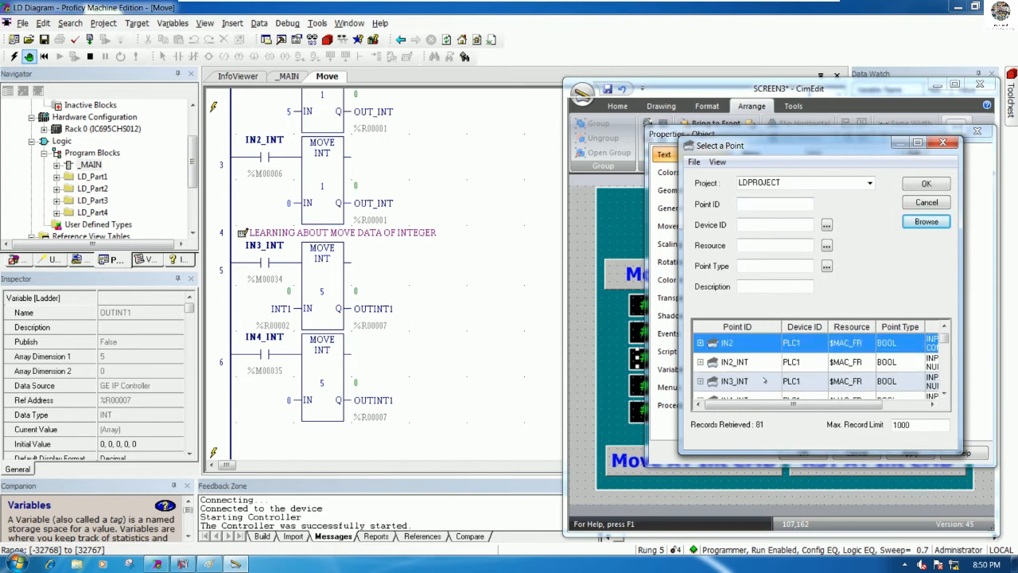
scroll(764, 381, down, 1)
scroll(765, 381, down, 1)
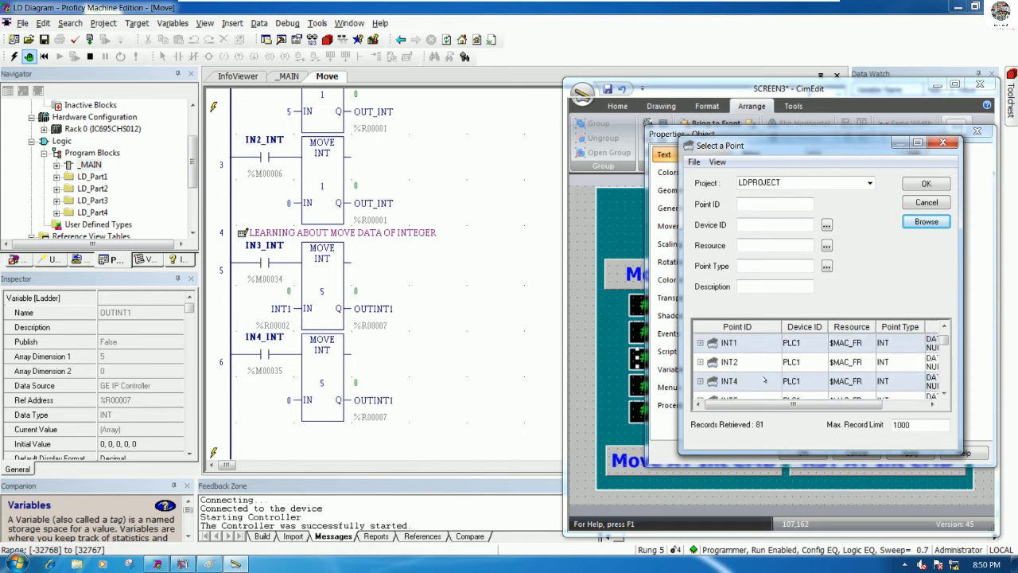
scroll(764, 381, down, 1)
scroll(765, 381, up, 1)
scroll(767, 379, down, 1)
scroll(768, 379, up, 1)
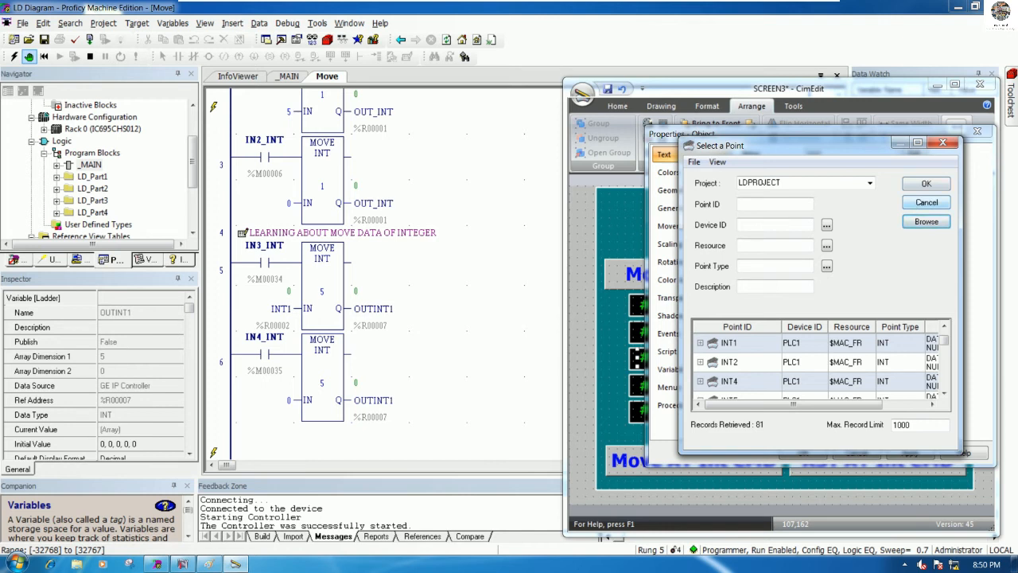
click(926, 202)
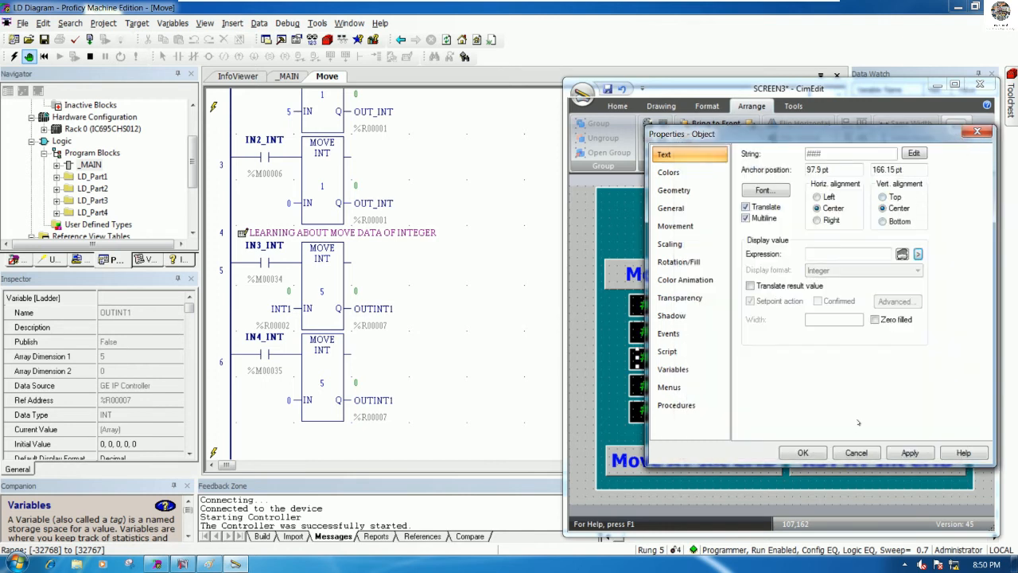
click(855, 451)
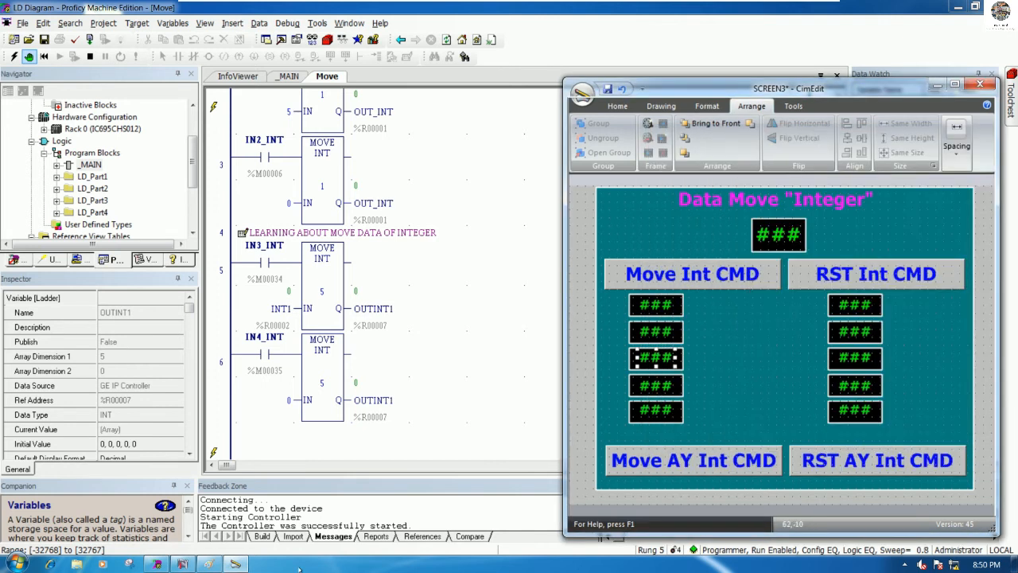
- Switch to the CIMPLICITY Workbench and duplicate point INT4 as INT3 on device PLC1, accepting its point properties
click(184, 563)
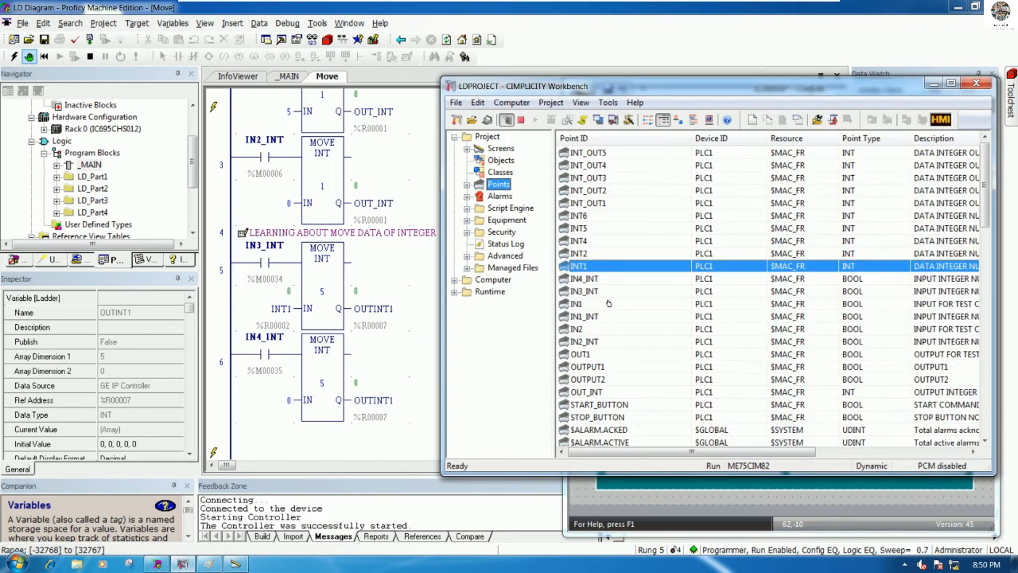
click(598, 290)
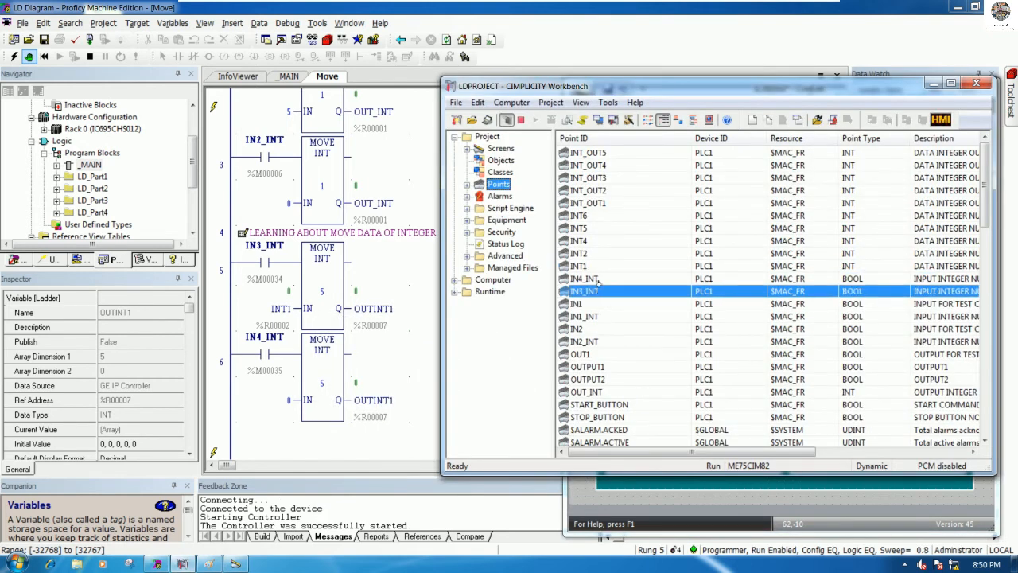
click(603, 253)
click(606, 240)
click(609, 229)
click(601, 242)
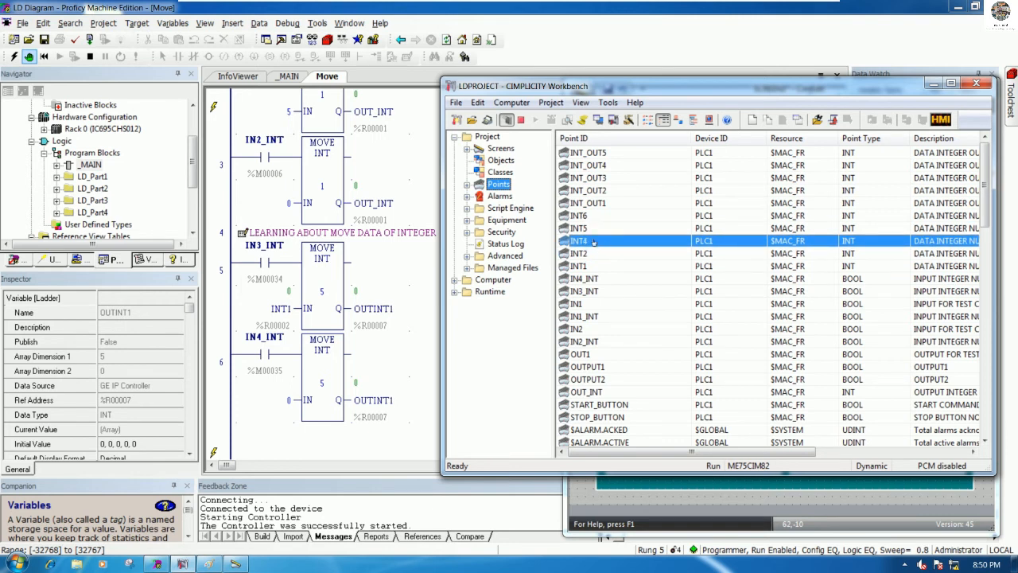
right_click(592, 241)
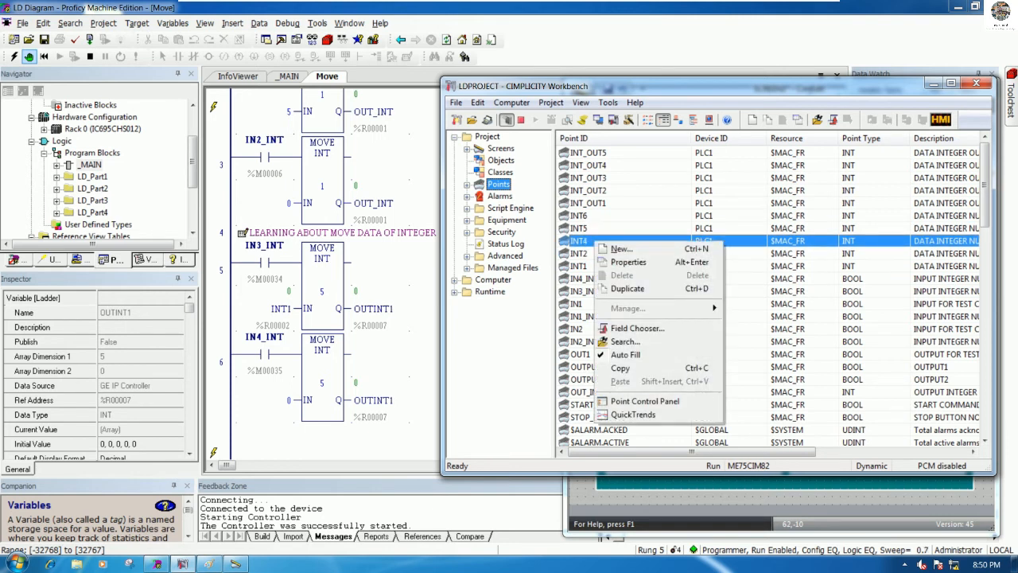
click(620, 288)
click(664, 295)
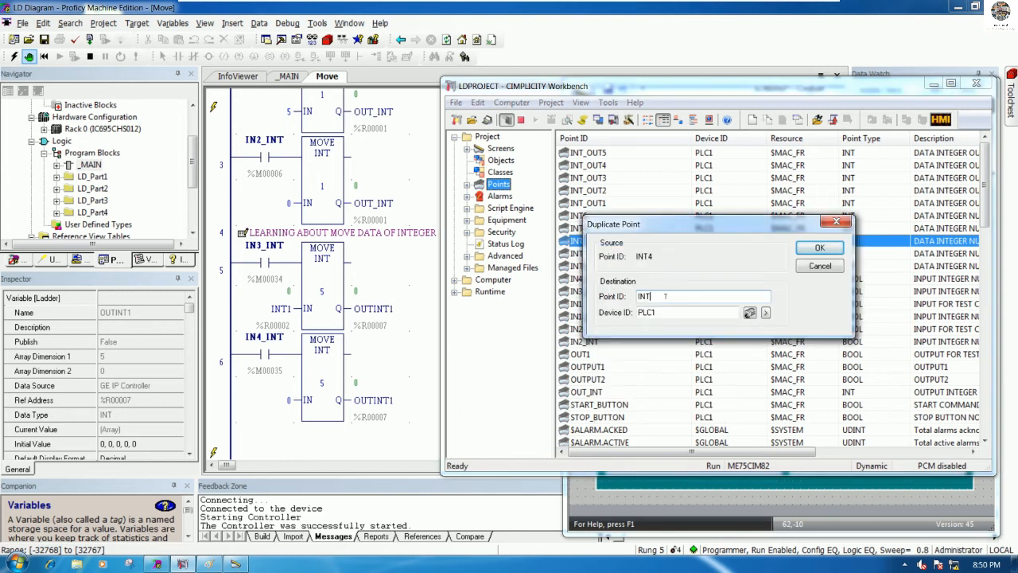
text(3)
key(Return)
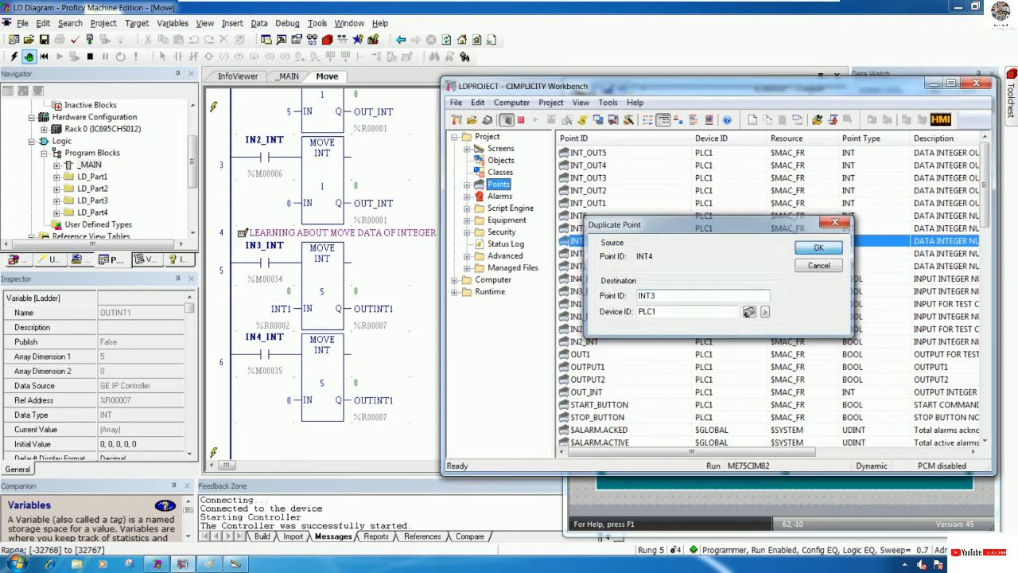
click(706, 396)
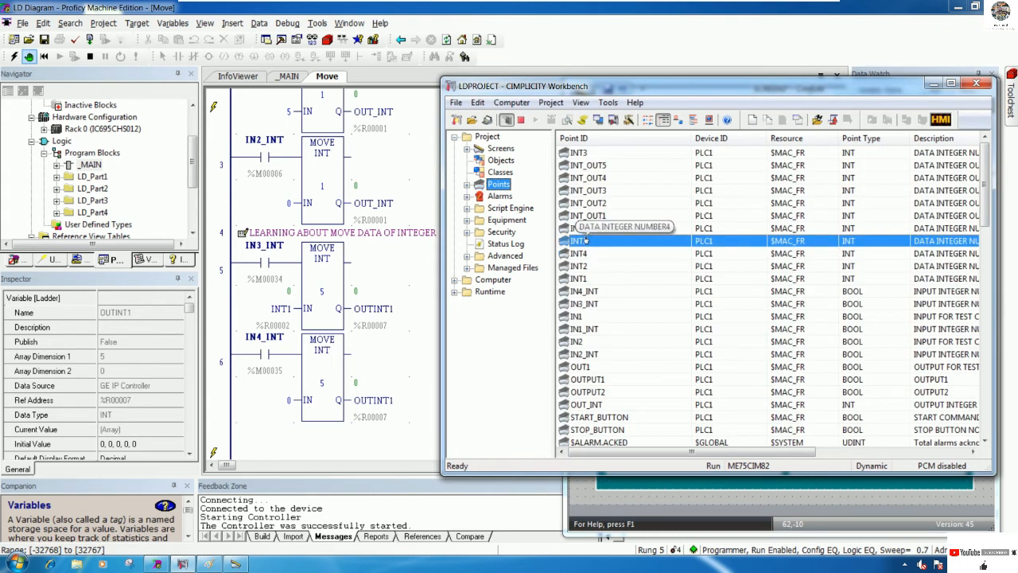
- Delete points INT4, INT5 and INT6 from the project, and turn dynamic mode back on
click(584, 253)
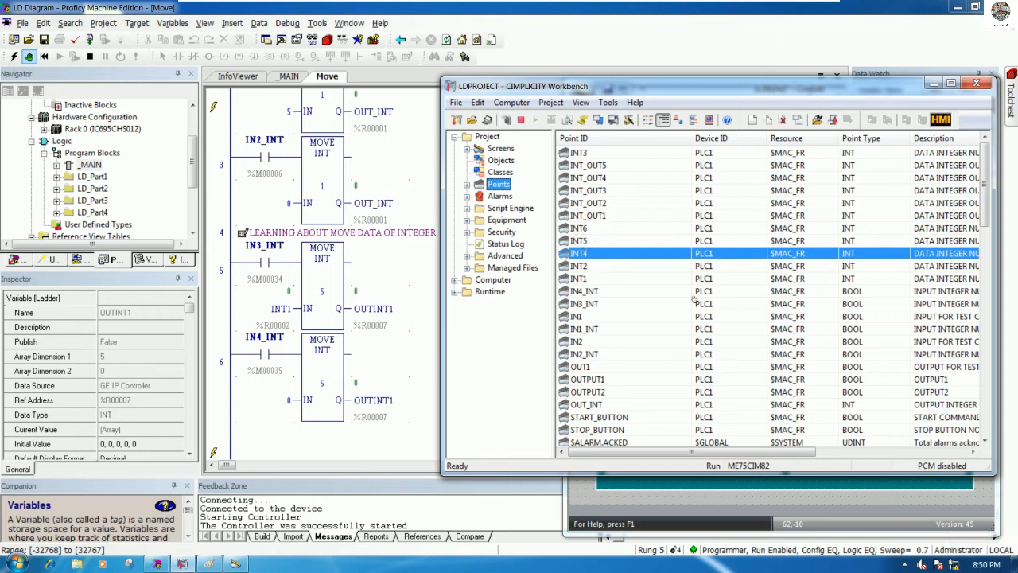
right_click(594, 257)
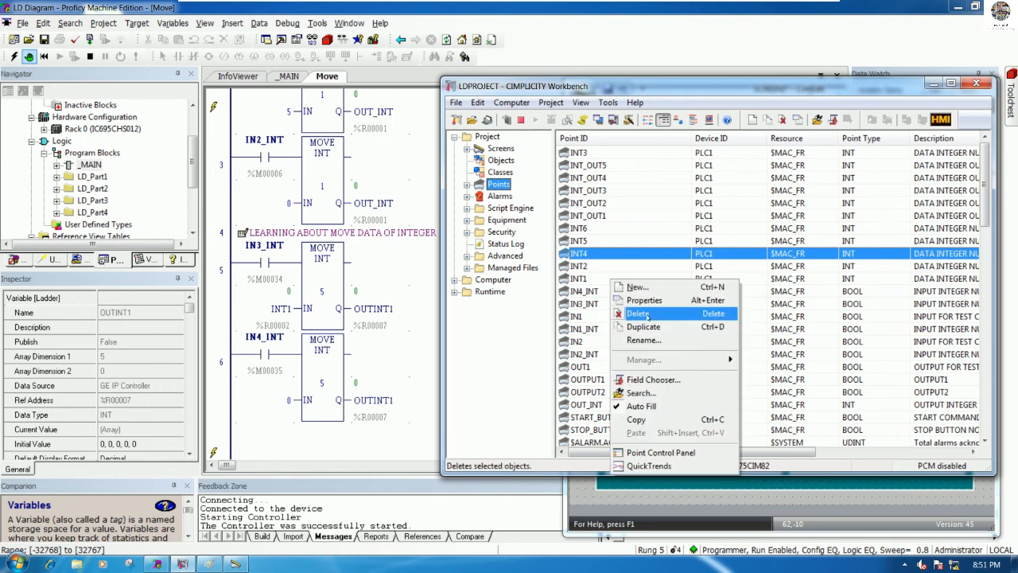
click(649, 316)
click(698, 311)
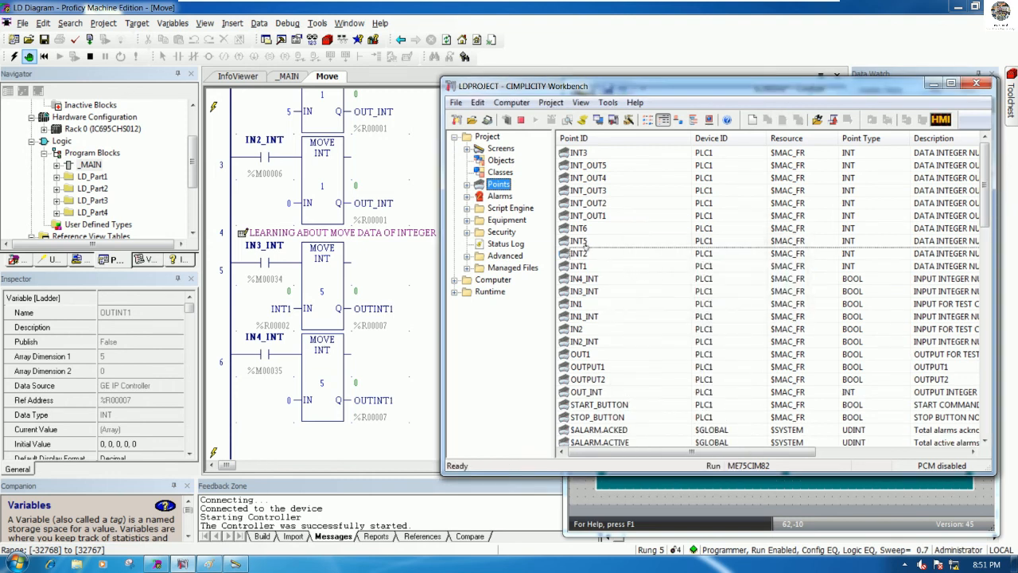
click(584, 242)
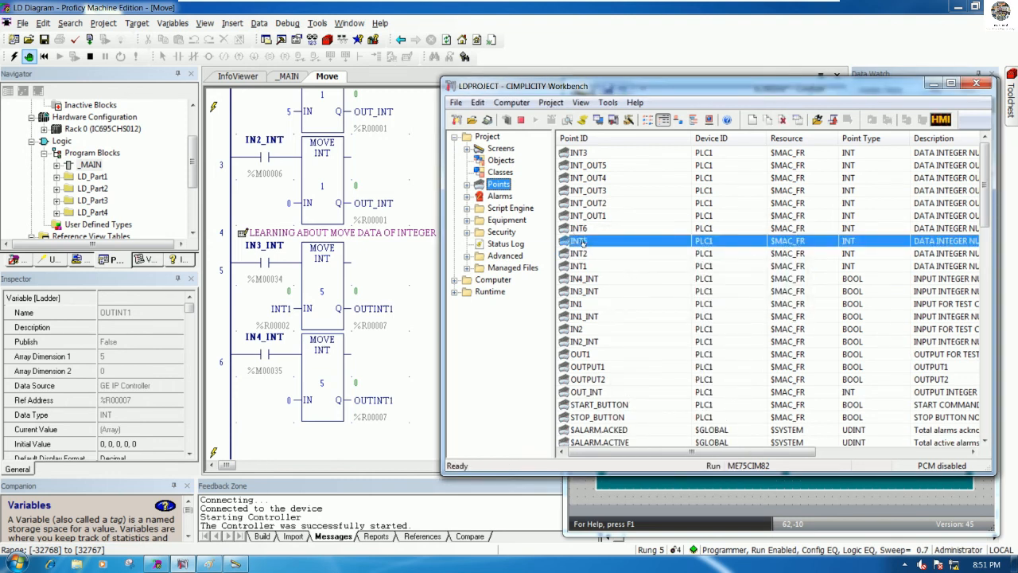
key(Delete)
key(Return)
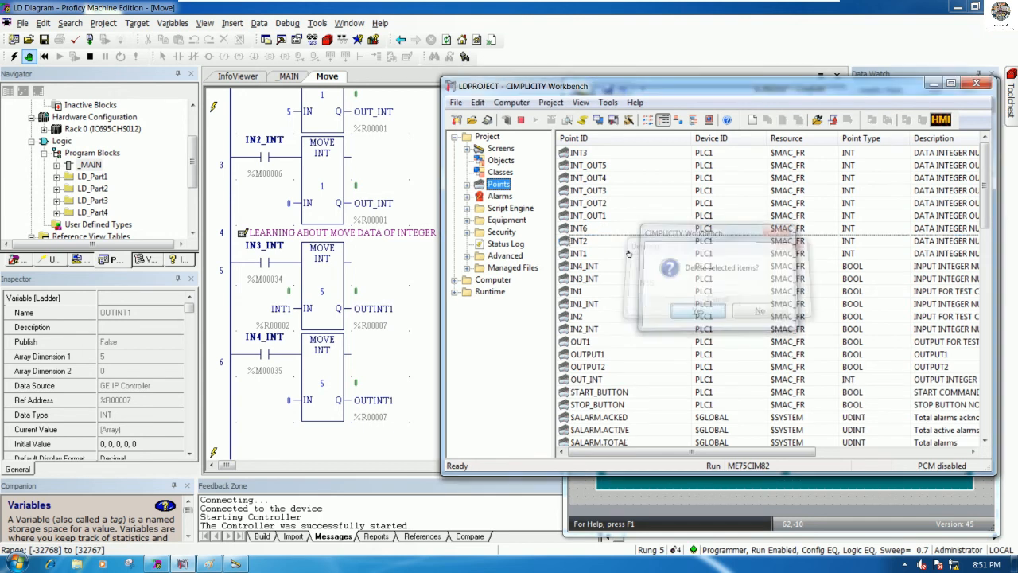
click(587, 231)
key(Delete)
key(Return)
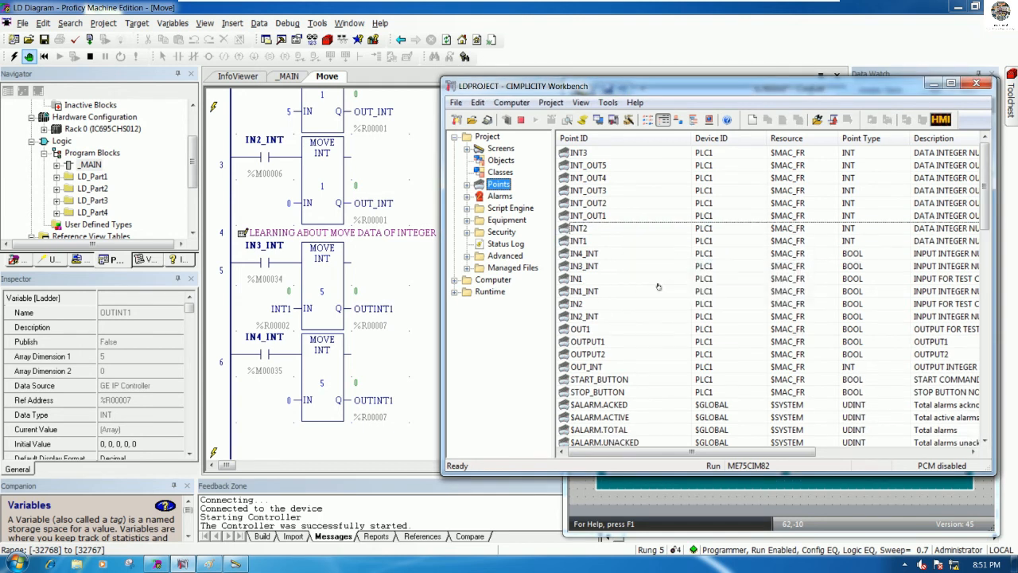
click(583, 231)
right_click(585, 232)
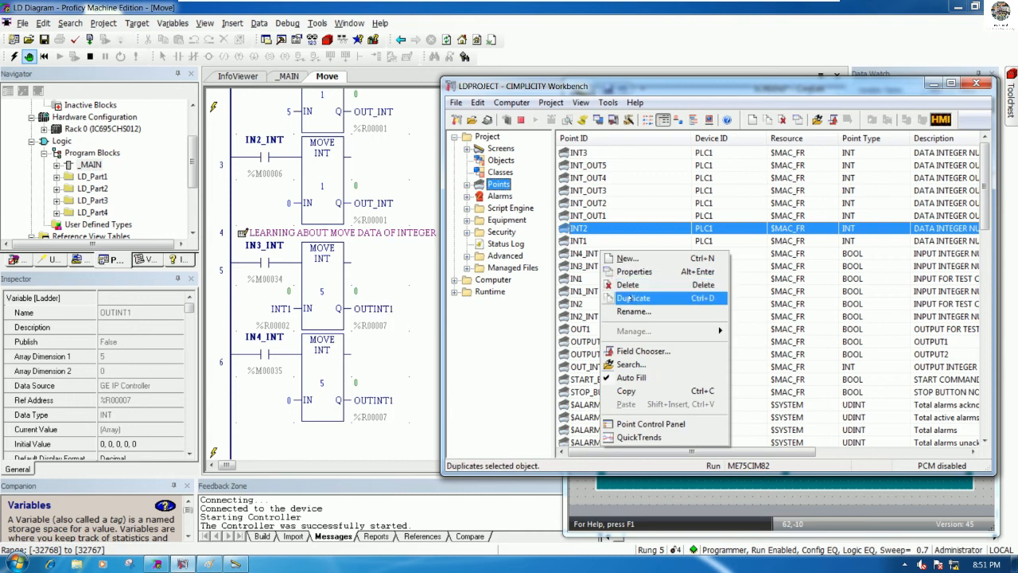
click(508, 121)
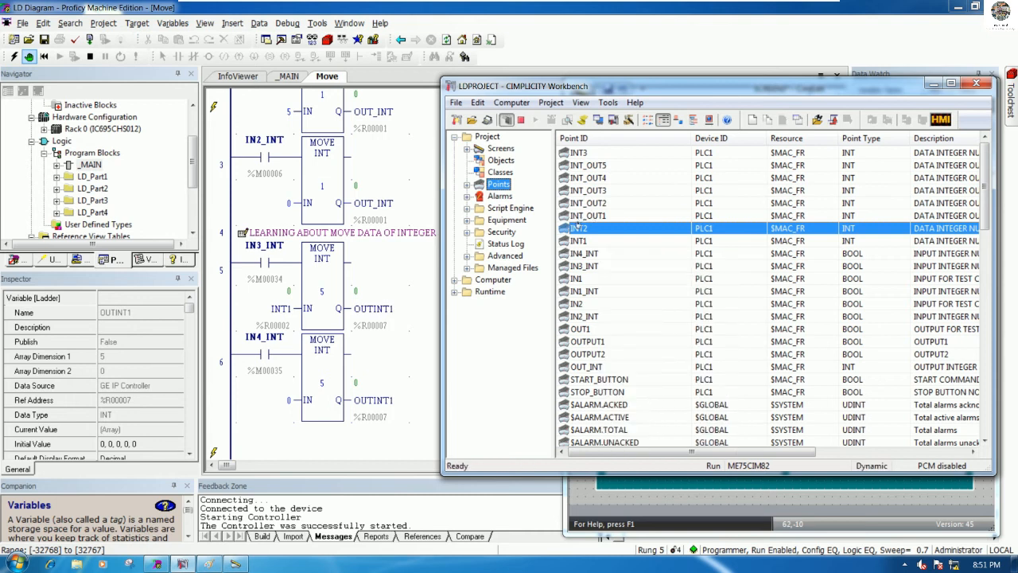
right_click(646, 289)
click(672, 355)
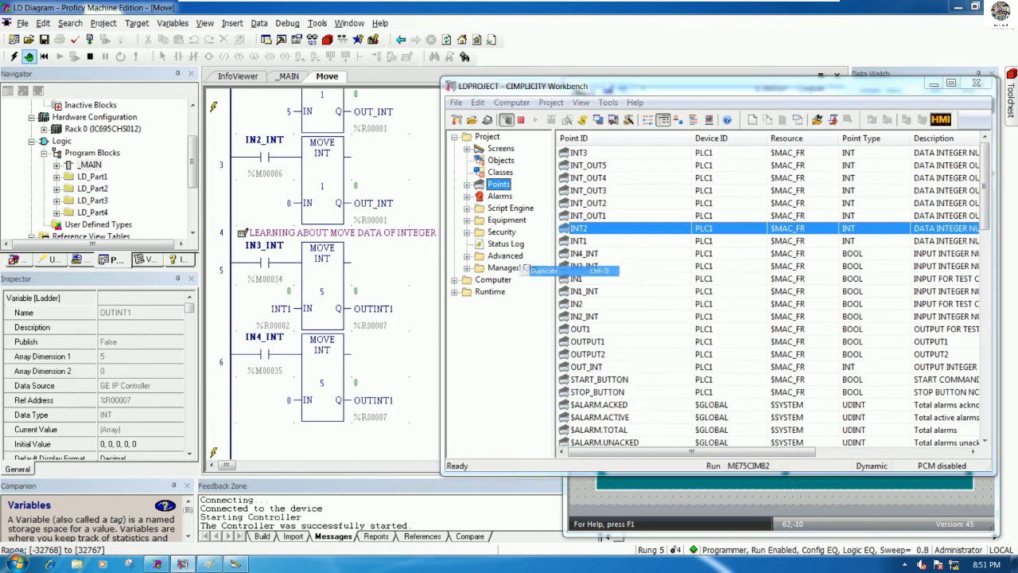
click(667, 295)
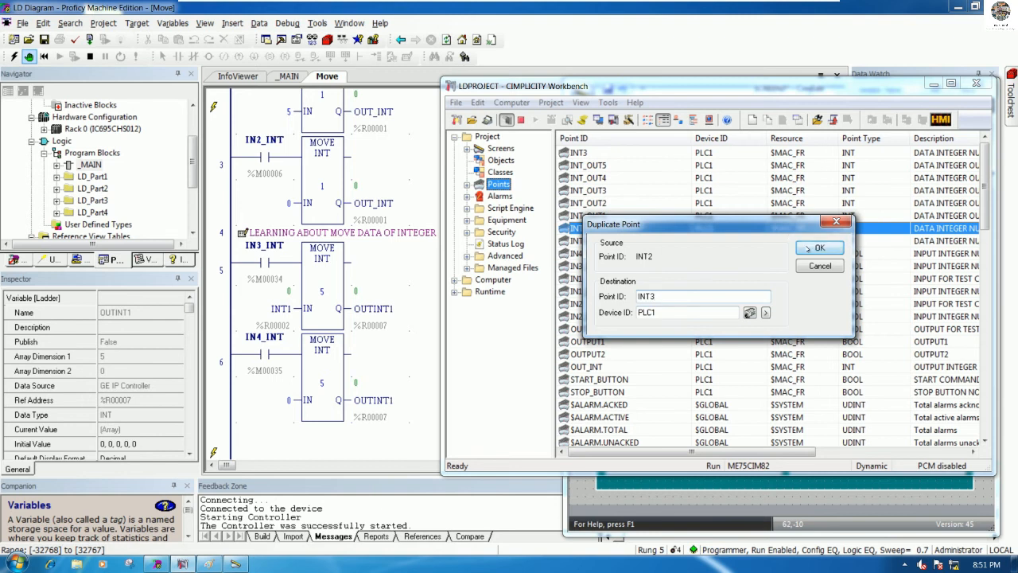
drag(806, 229, 843, 263)
click(858, 279)
click(786, 343)
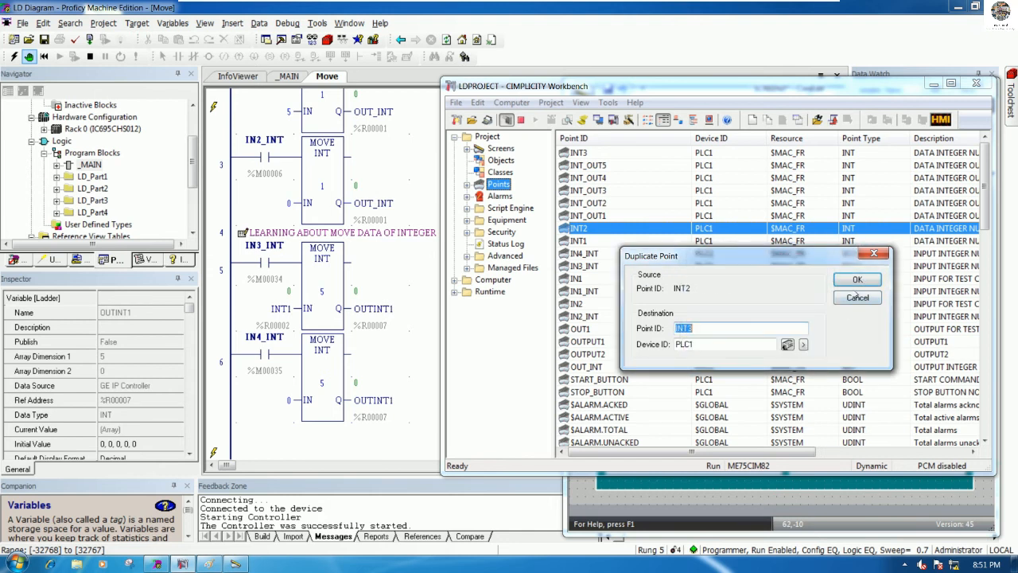
click(857, 298)
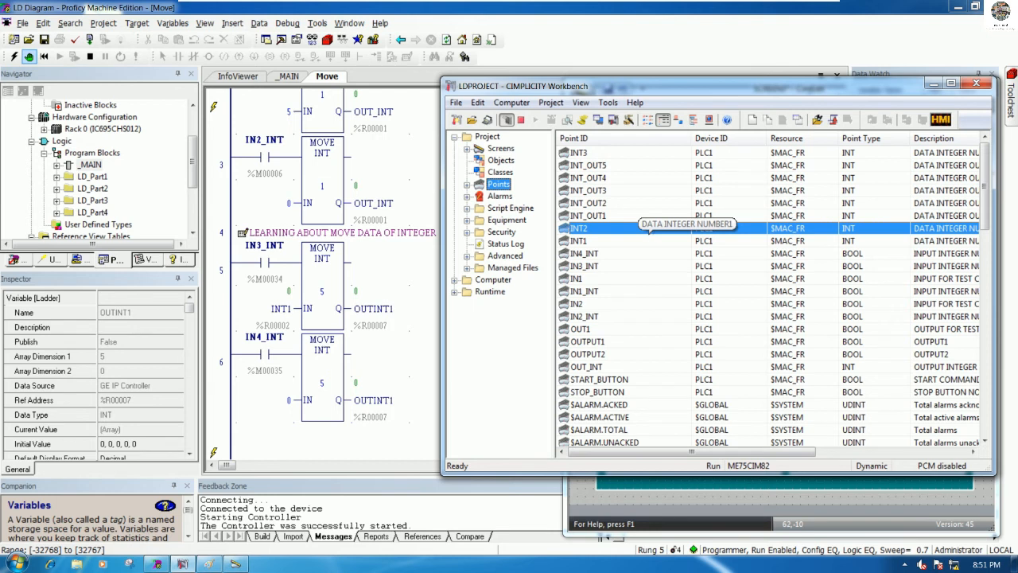
- Duplicate point INT3 as INT4 on device PLC1
click(587, 253)
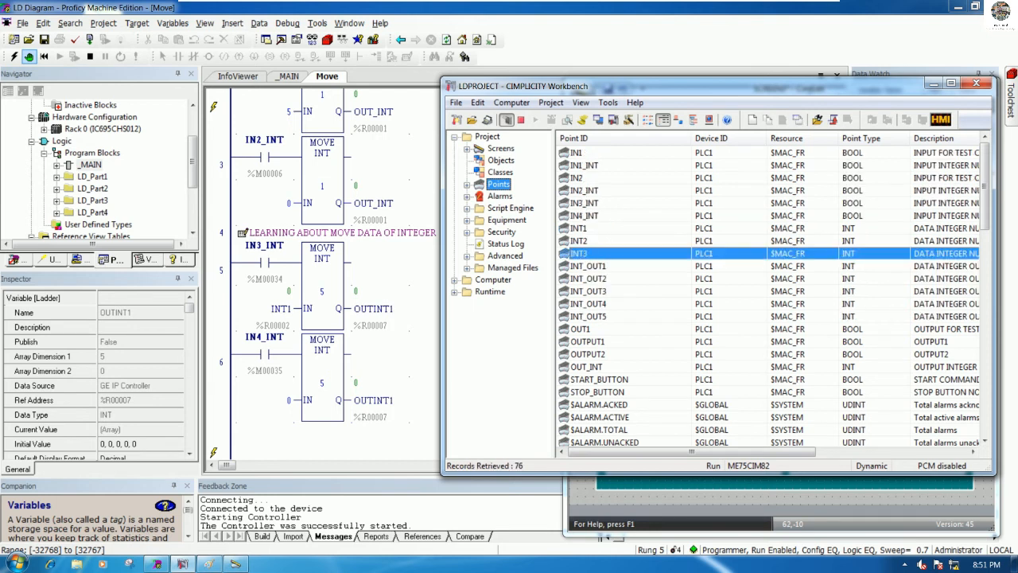
right_click(650, 277)
key(Escape)
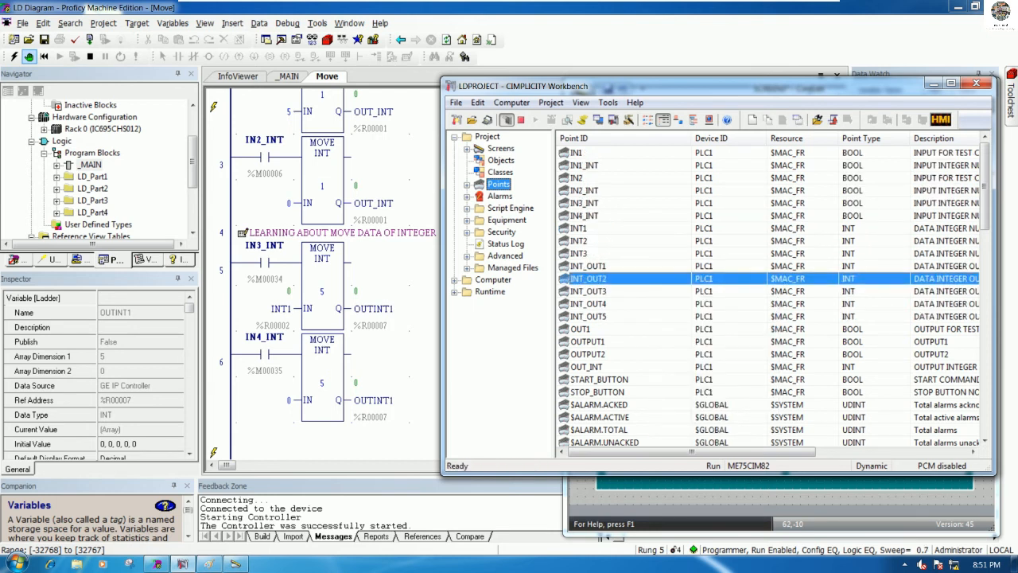
click(603, 266)
click(605, 254)
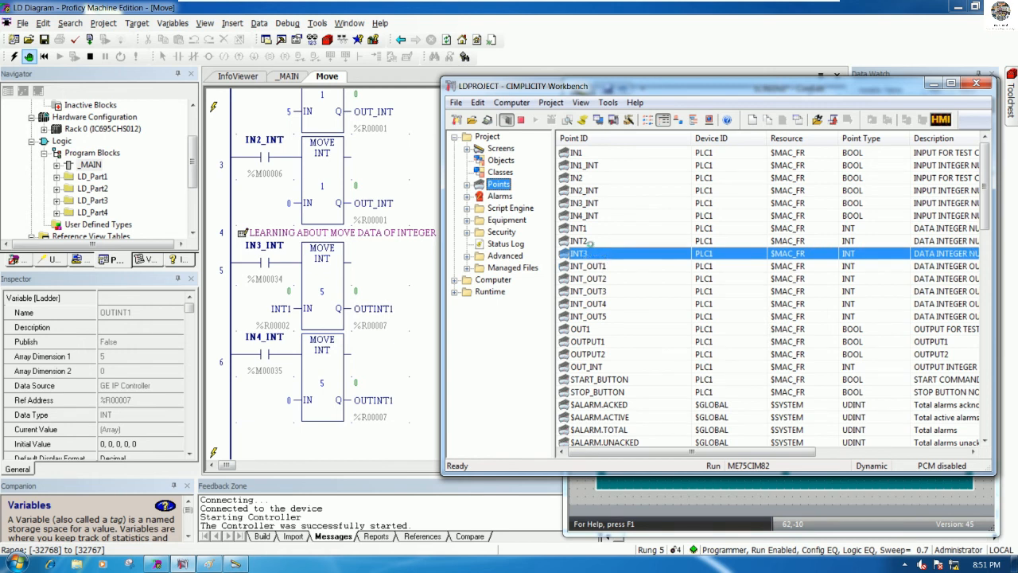
right_click(644, 283)
click(682, 334)
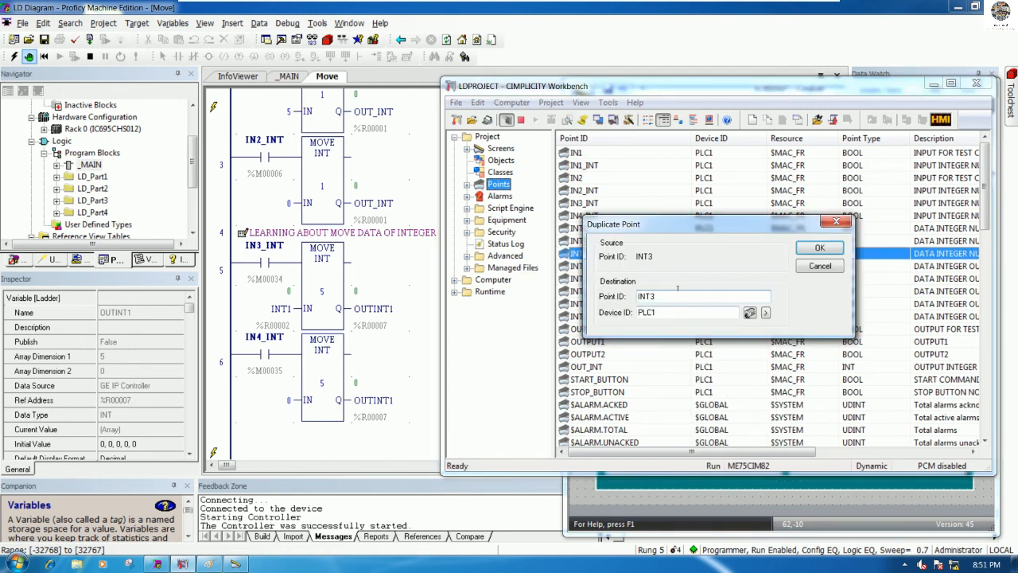
text(4)
click(797, 250)
- Set the device address of point INT4 to %R5 and save its properties
click(650, 224)
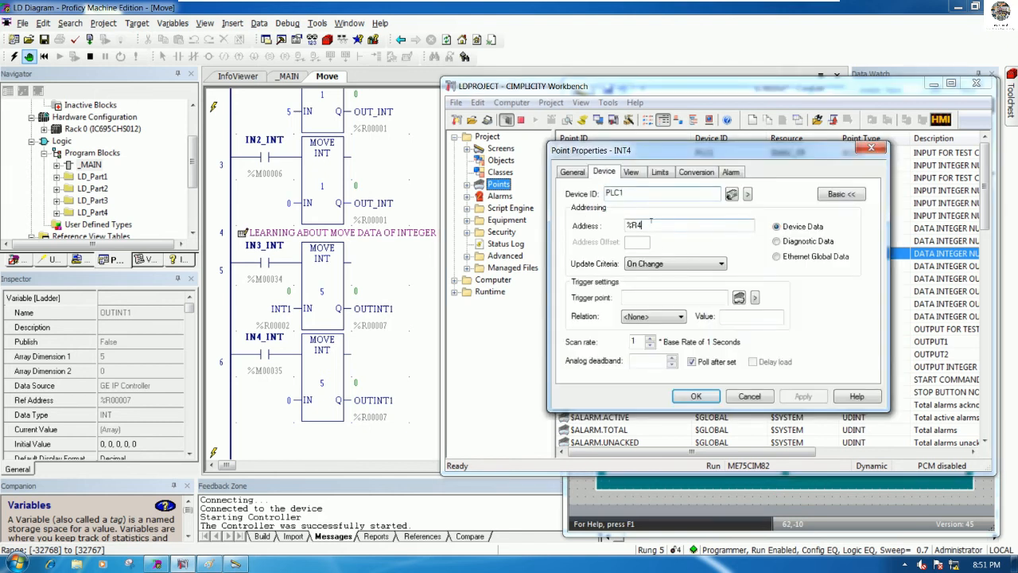
key(BackSpace)
text(5)
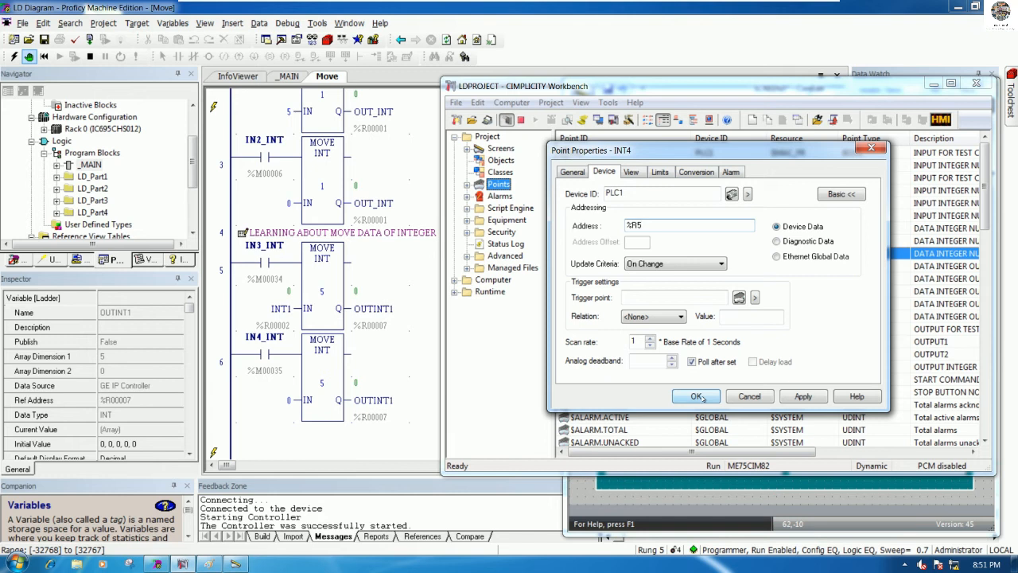
click(695, 396)
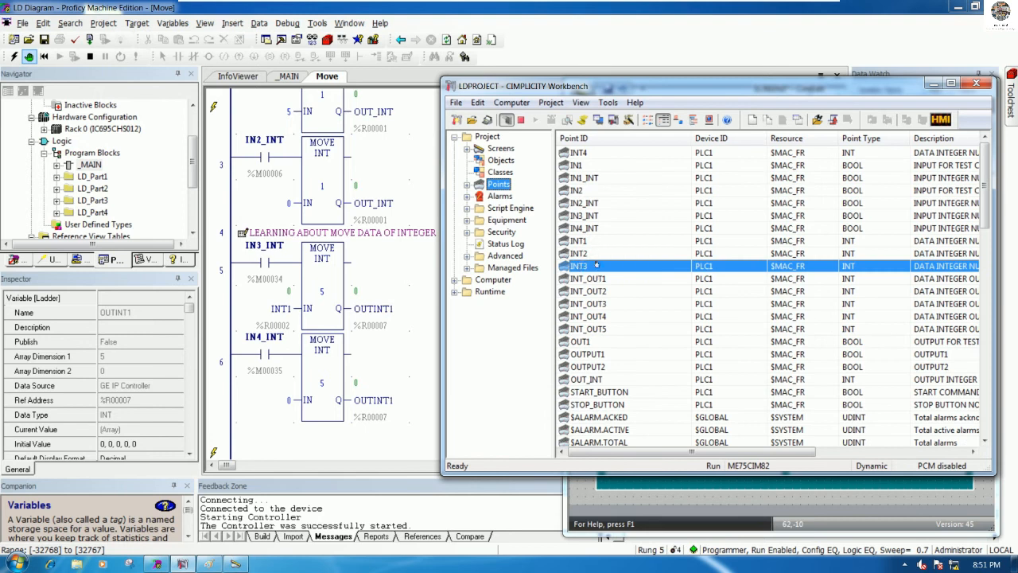
- Duplicate point INT4 as INT5 and set the new point's device address to %R6
click(583, 151)
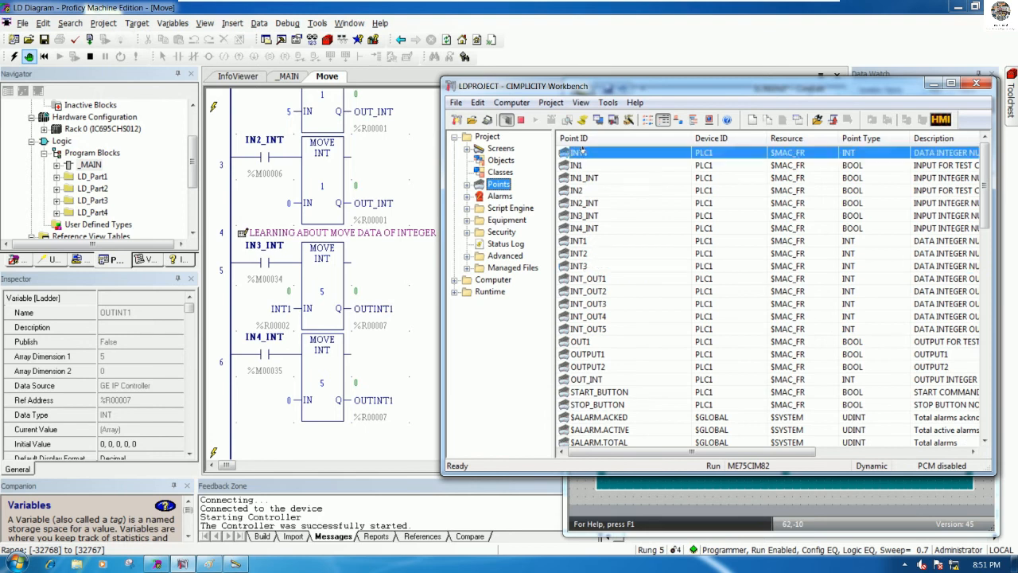
right_click(626, 190)
click(657, 236)
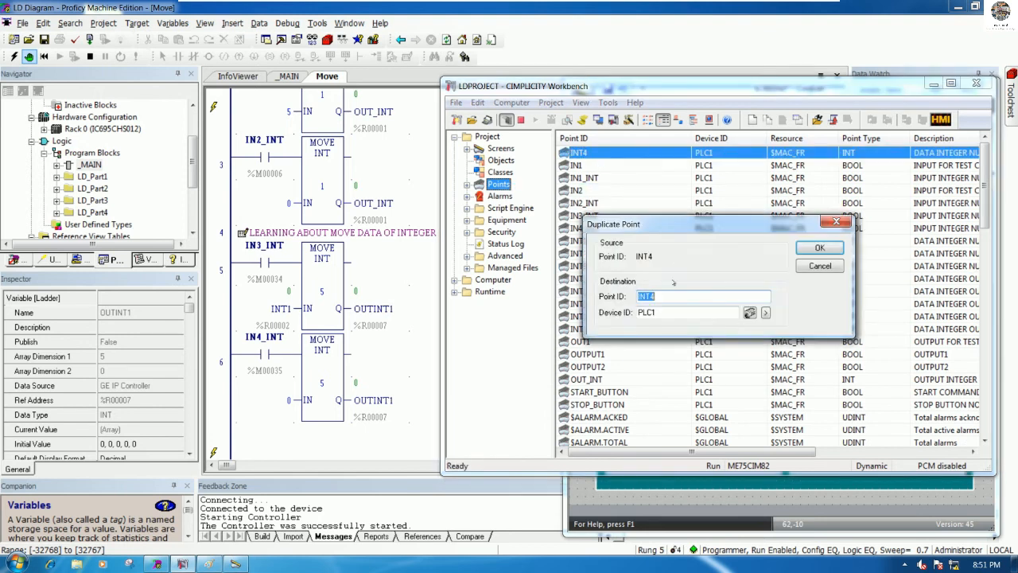
text(5)
click(814, 247)
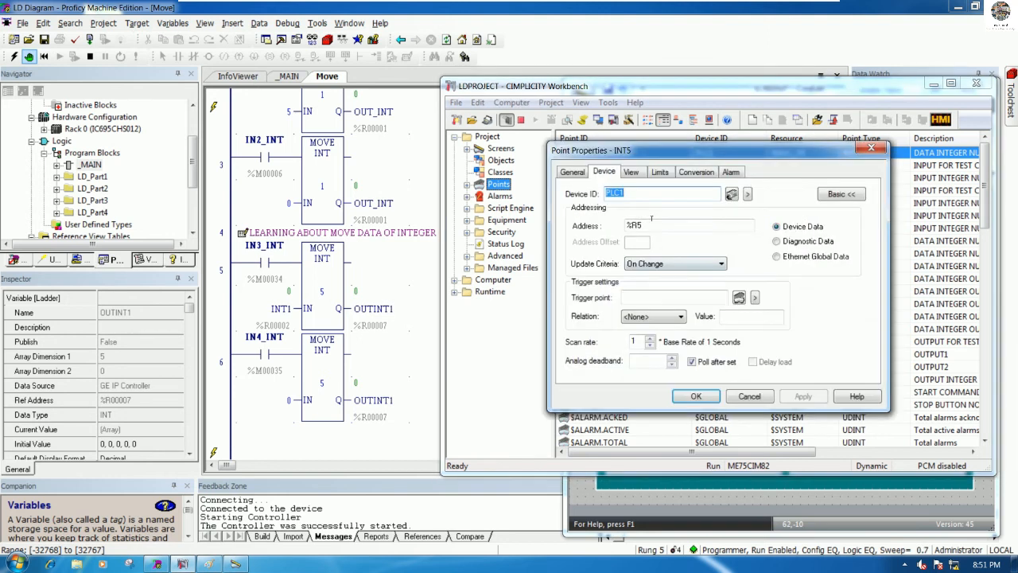
key(BackSpace)
text(6)
click(697, 396)
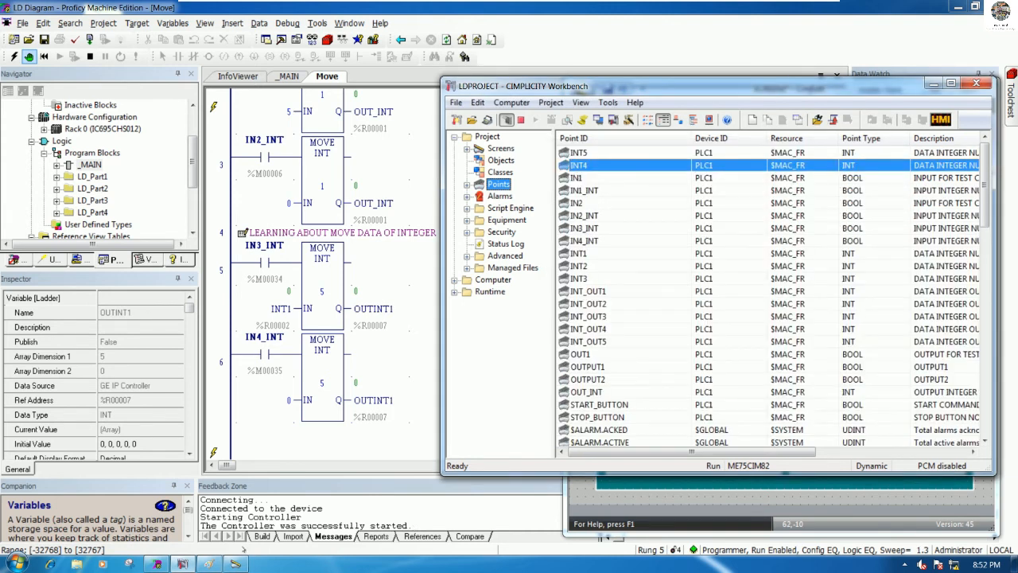
- Return to SCREEN3 in CimEdit and set the expression of the third ### text below Move Int CMD to INT3
click(208, 563)
click(208, 563)
click(627, 241)
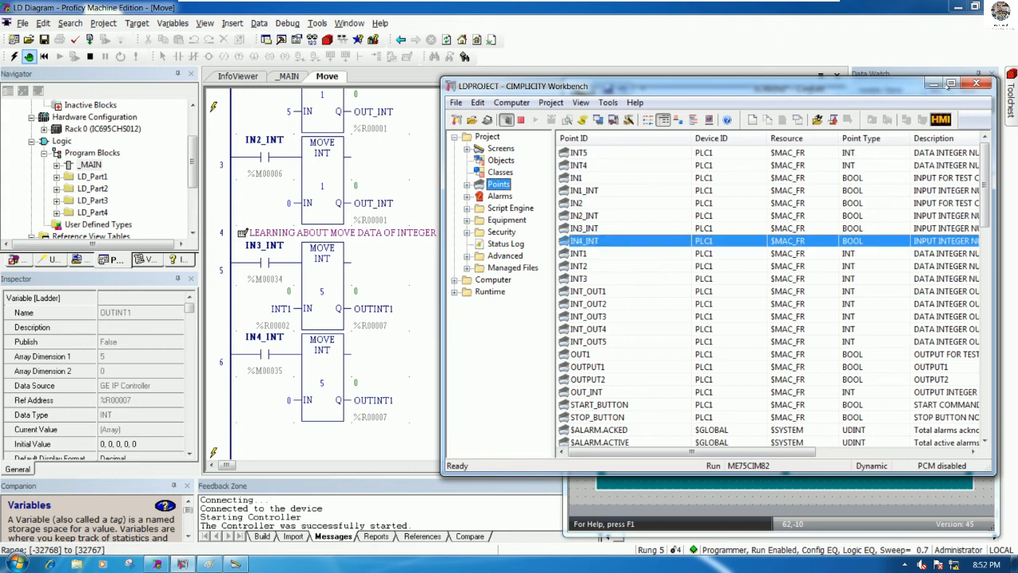
click(934, 83)
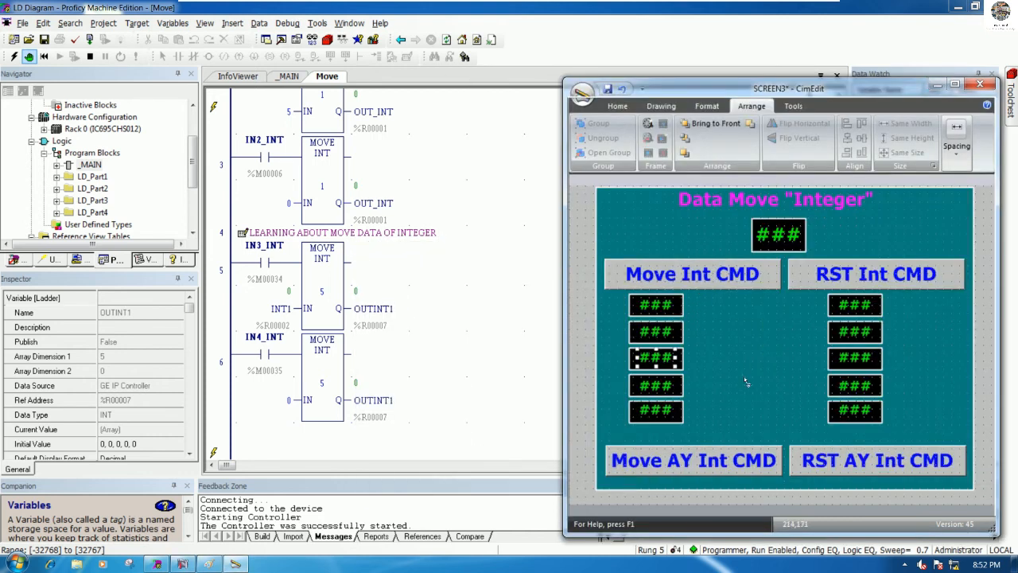
double_click(672, 363)
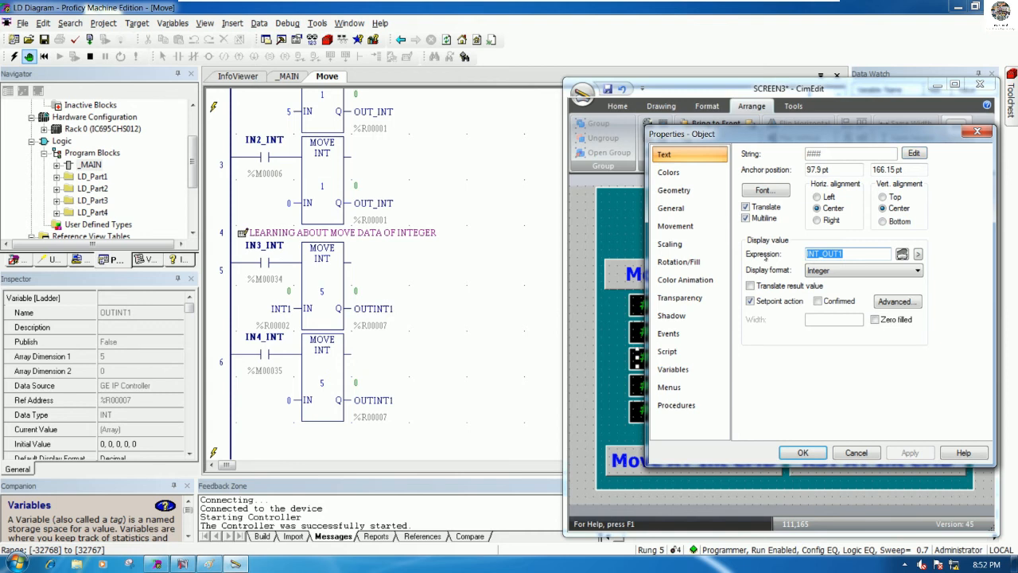
click(842, 253)
key(BackSpace)
key(BackSpace)
key(BackSpace)
key(BackSpace)
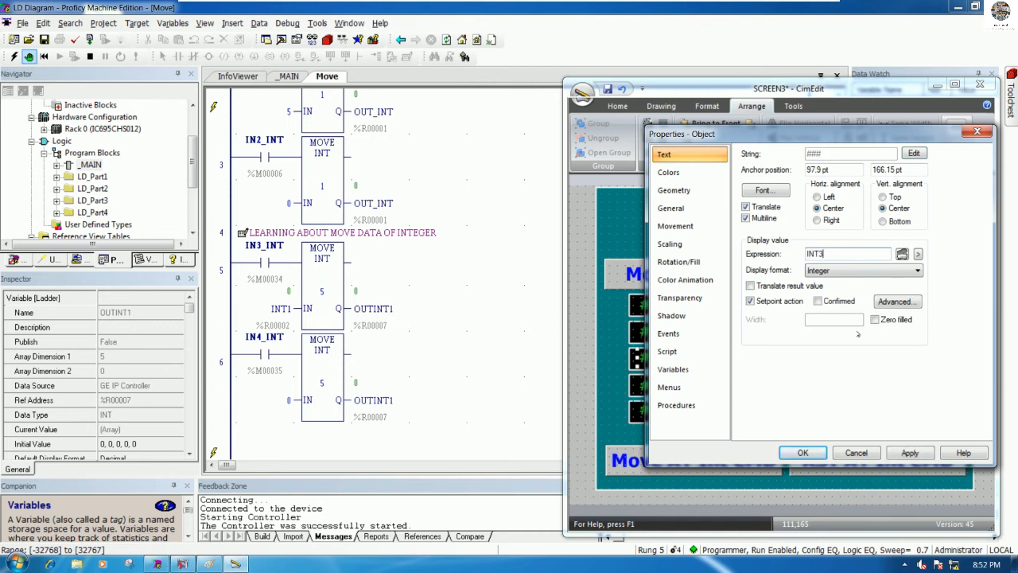
click(802, 452)
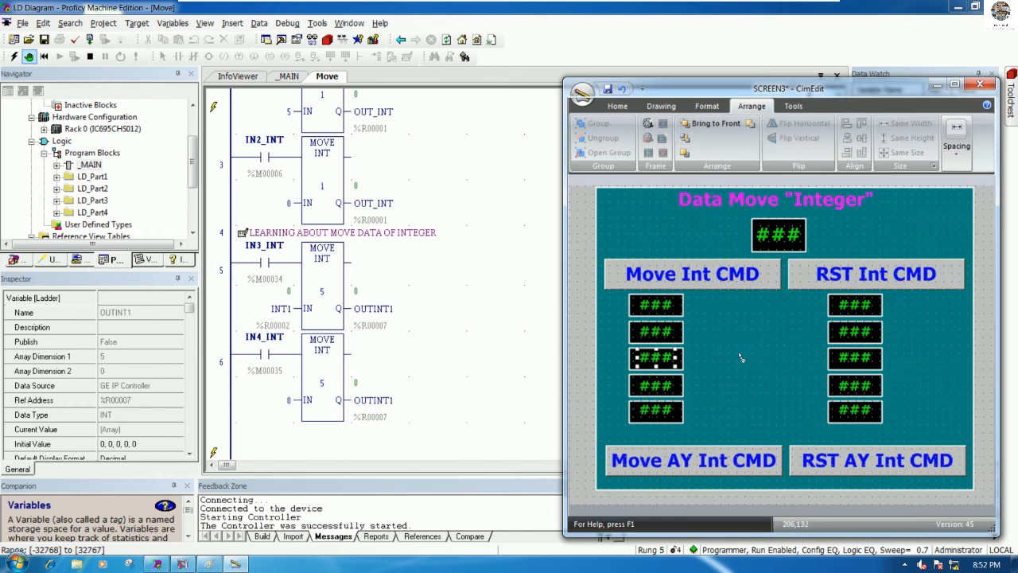
- Set the expression of the fourth ### text below Move Int CMD to INT4
double_click(659, 391)
click(843, 251)
key(BackSpace)
key(BackSpace)
key(BackSpace)
key(BackSpace)
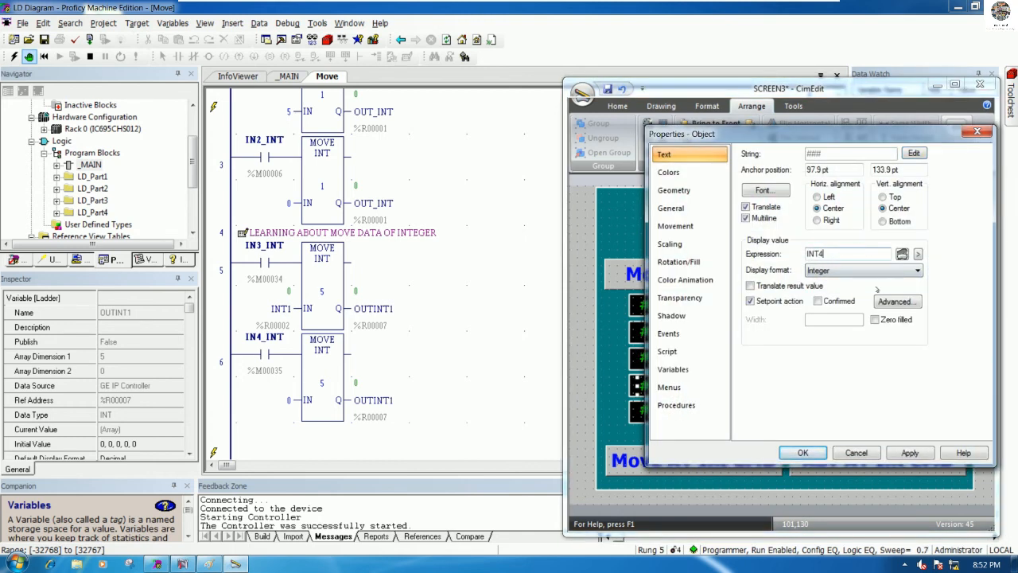
click(918, 254)
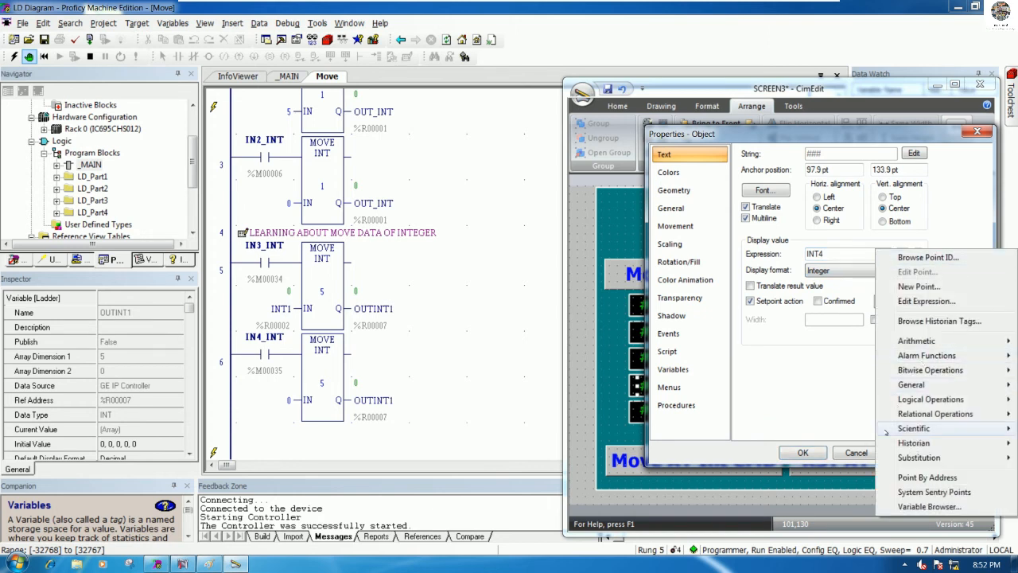
click(810, 342)
click(804, 452)
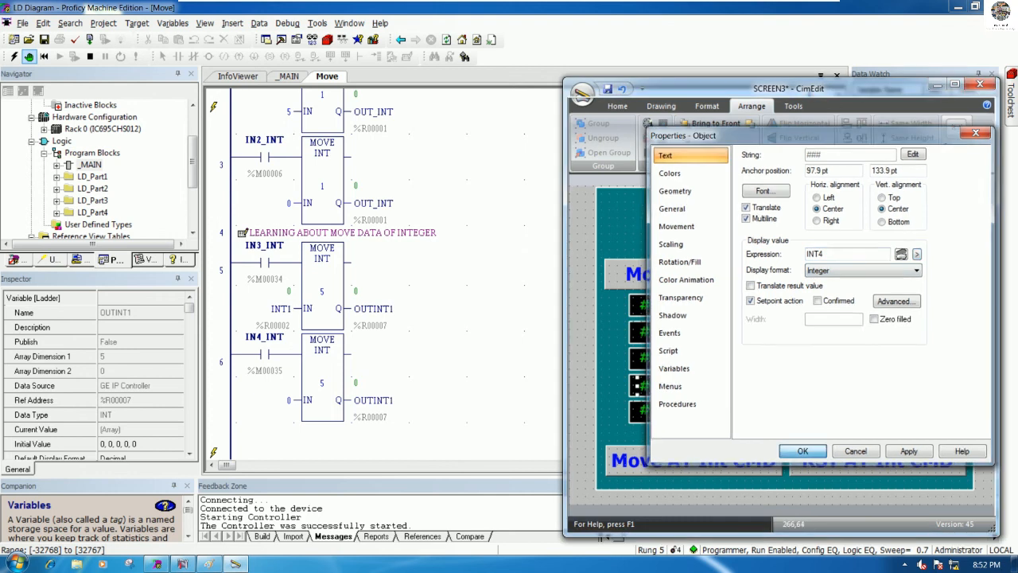
- Set the expression of the fifth ### text below Move Int CMD to INT5
double_click(673, 410)
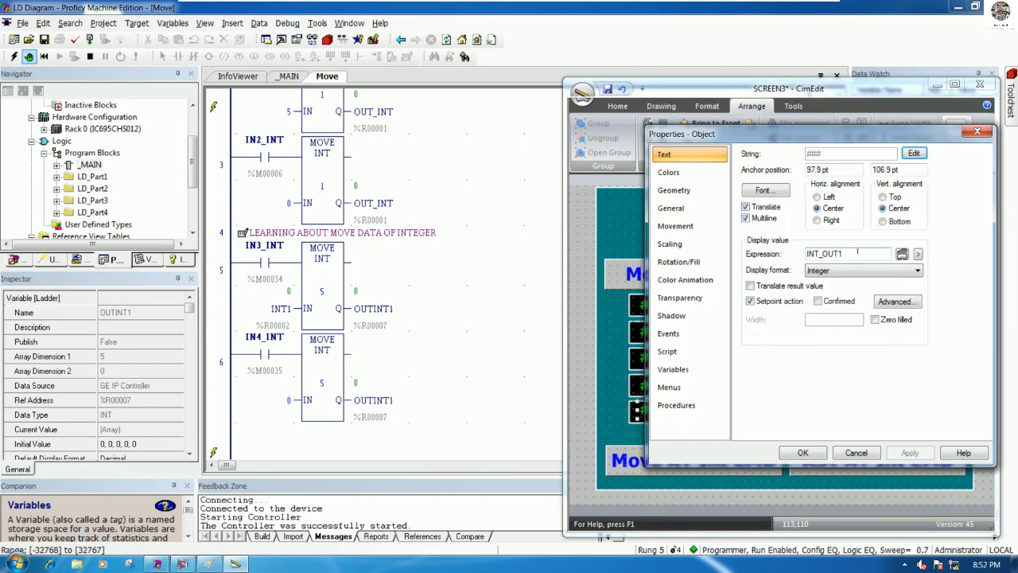
key(BackSpace)
key(BackSpace)
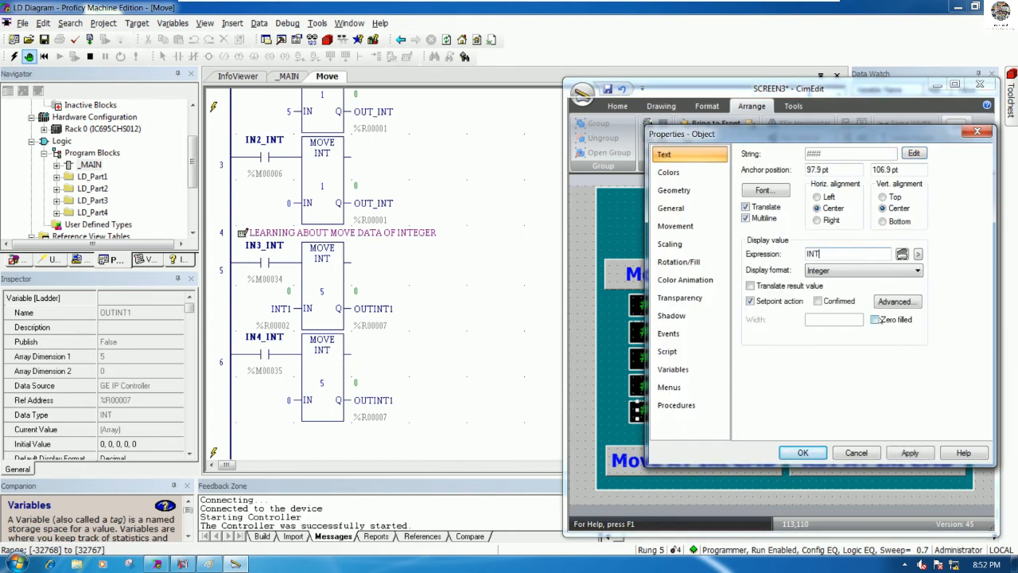
text(5)
click(804, 453)
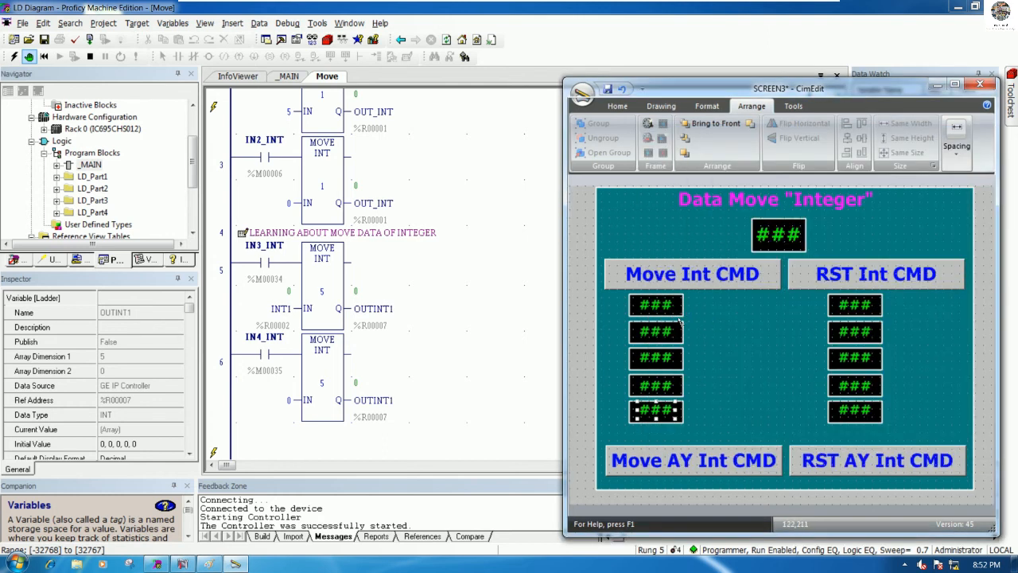
- Turn off Setpoint action for the first ### text below RST Int CMD
double_click(854, 304)
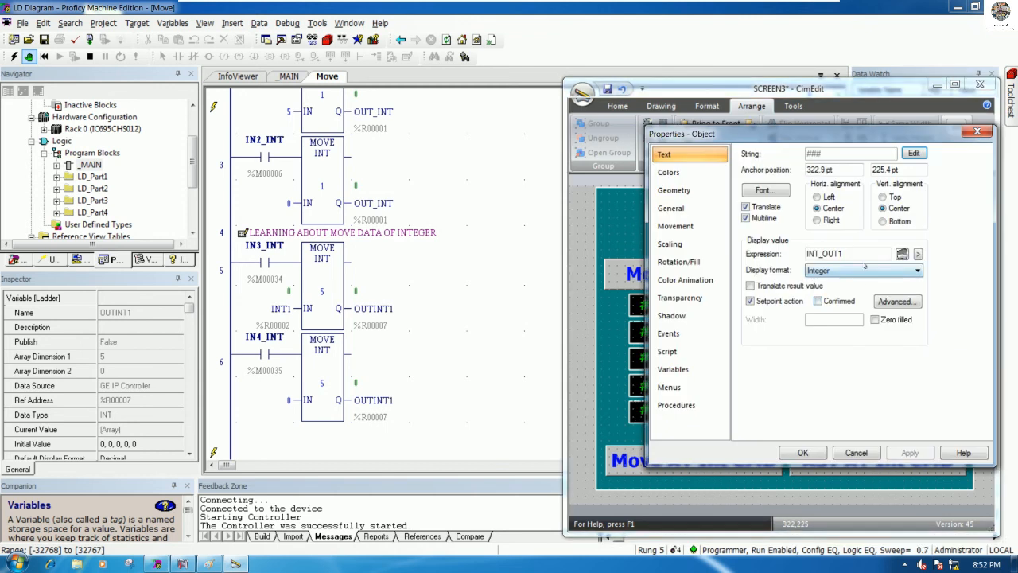
click(750, 300)
click(794, 453)
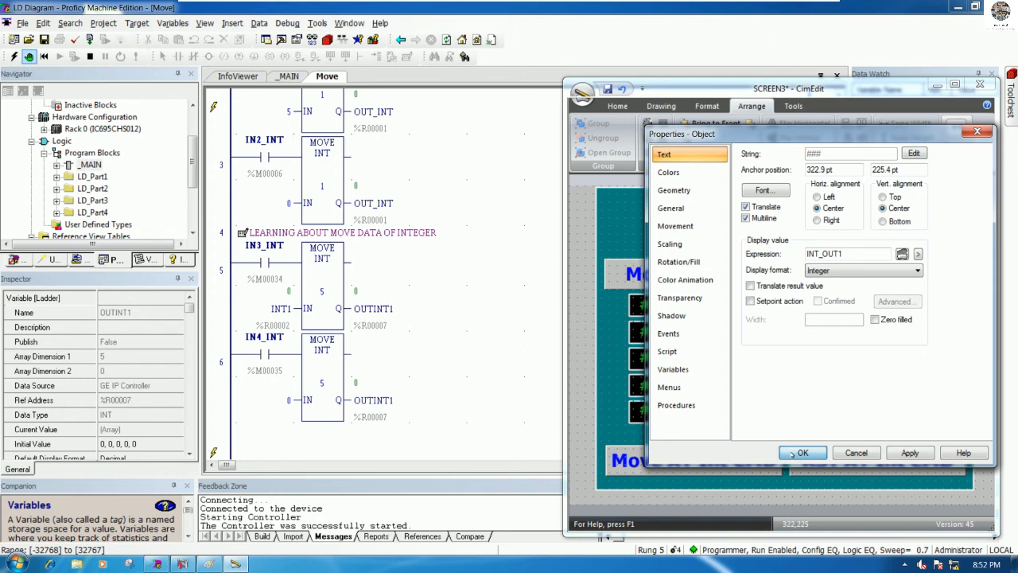
- Set the second ### text below RST Int CMD to expression INT_OUT2 without Setpoint action
click(859, 336)
double_click(855, 332)
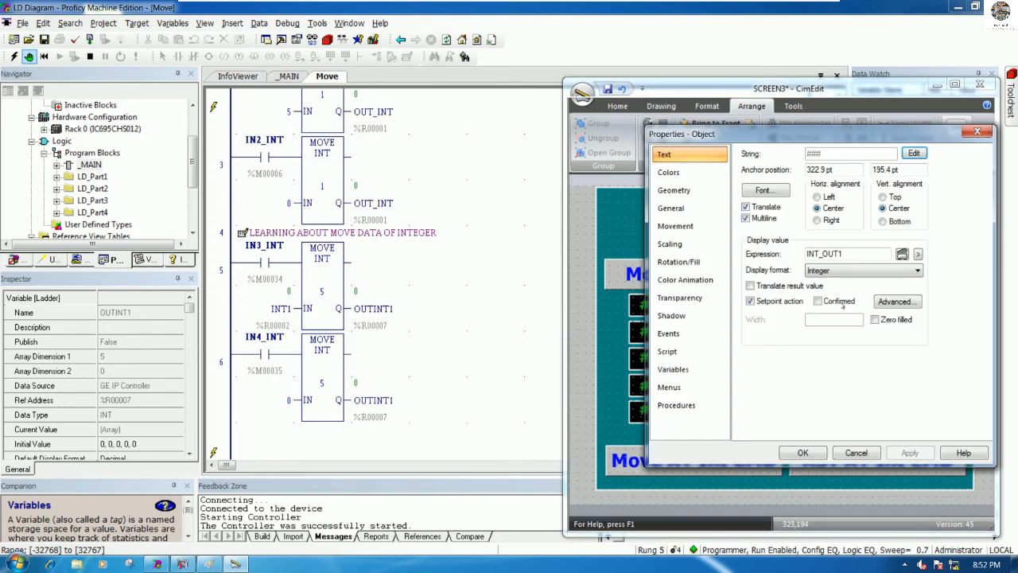
click(779, 301)
click(848, 254)
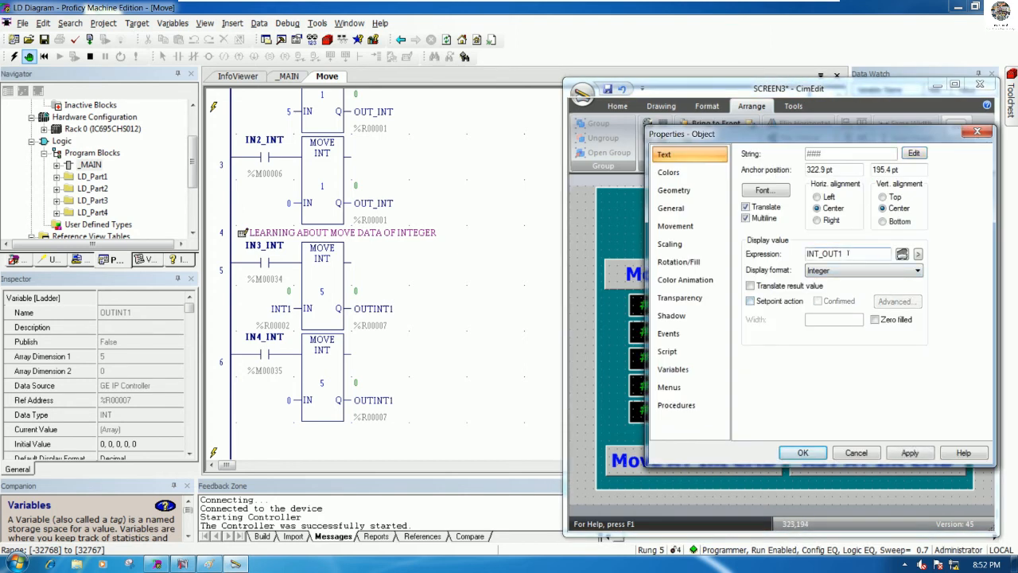
text(2)
click(803, 453)
- Set the third ### text below RST Int CMD to expression INT_OUT3 without Setpoint action
click(858, 355)
double_click(858, 355)
click(848, 254)
key(BackSpace)
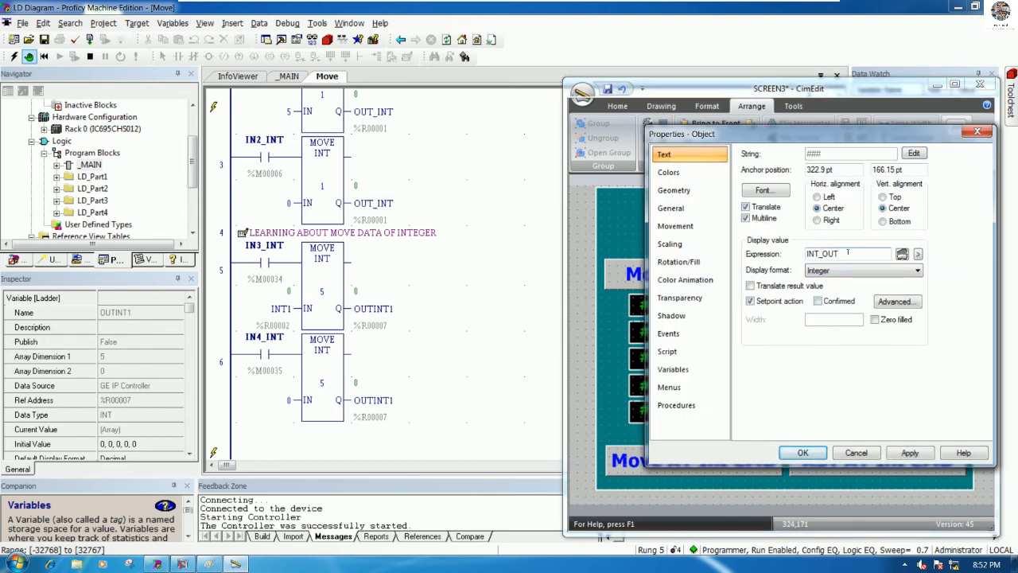
click(778, 302)
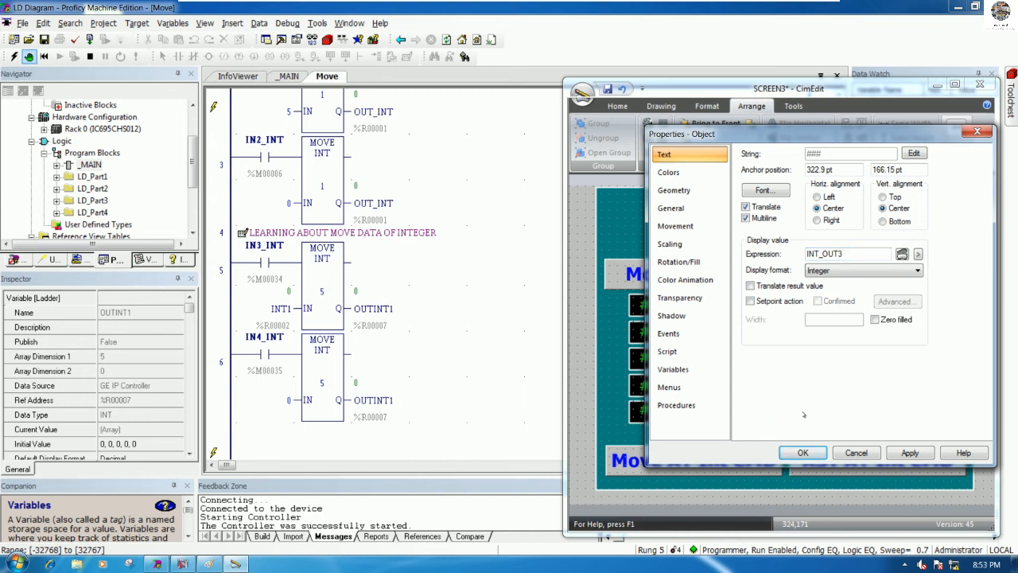
click(803, 453)
- Set the fourth ### text below RST Int CMD to expression INT_OUT4 without Setpoint action
double_click(855, 385)
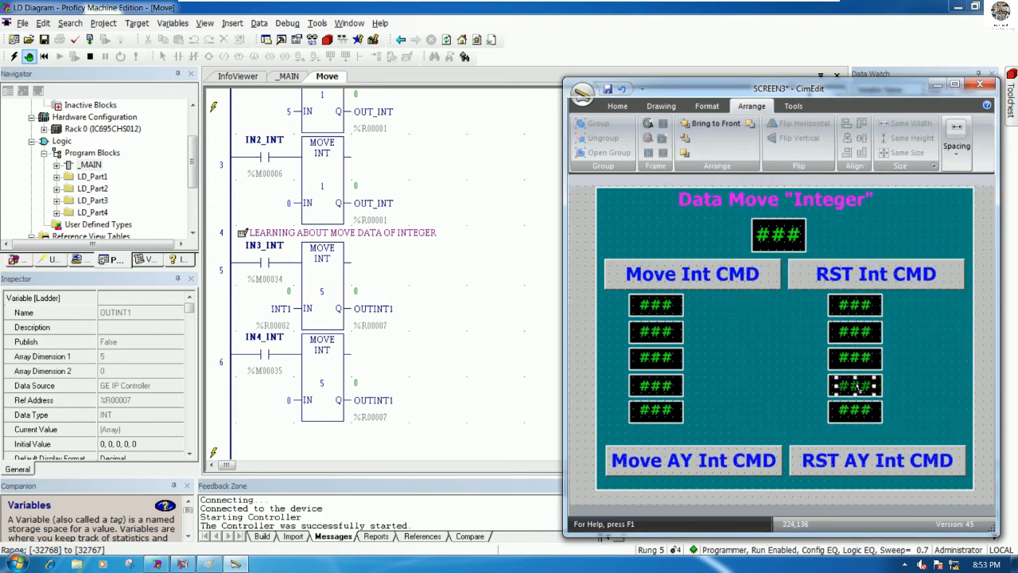
click(842, 253)
key(BackSpace)
text(4)
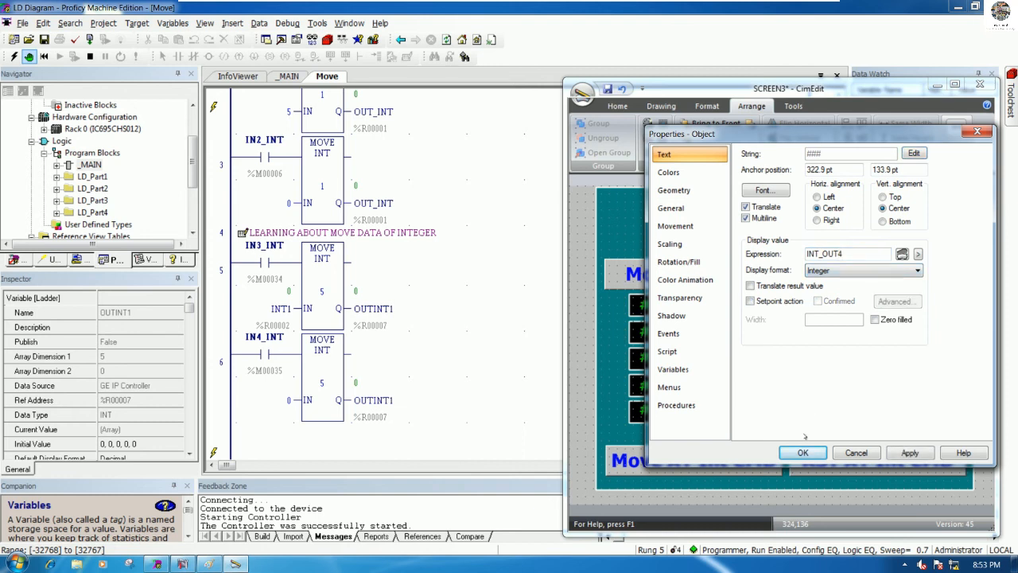
click(803, 453)
- Set the fifth ### text below RST Int CMD to expression INT_OUT5 without Setpoint action, and save the screen
double_click(854, 409)
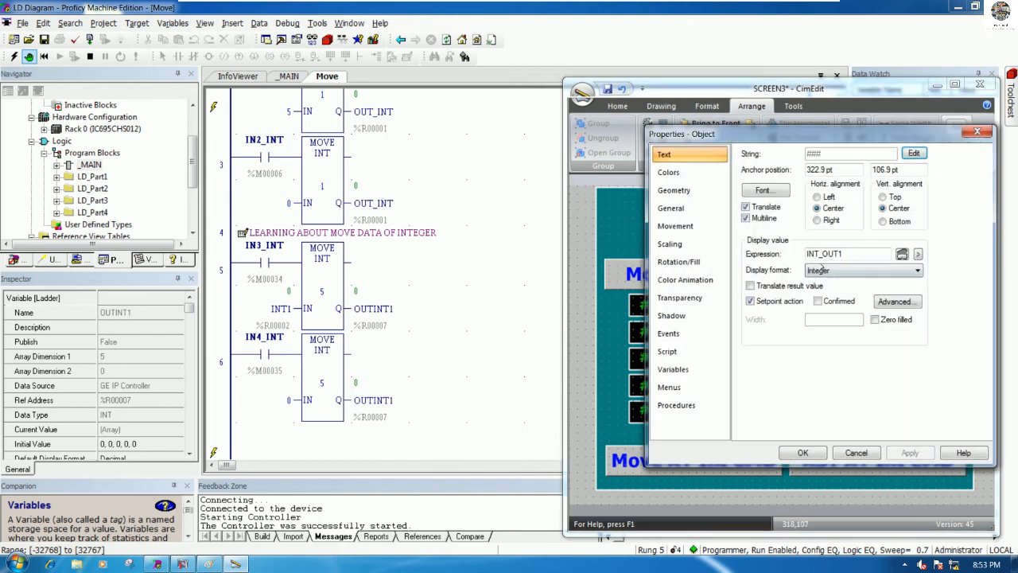
click(847, 254)
key(BackSpace)
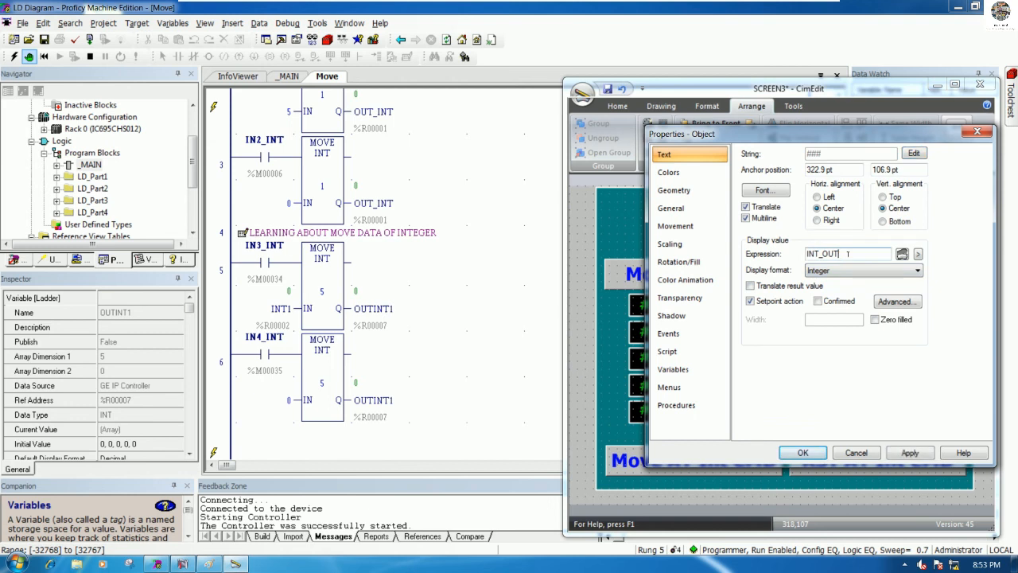
text(5)
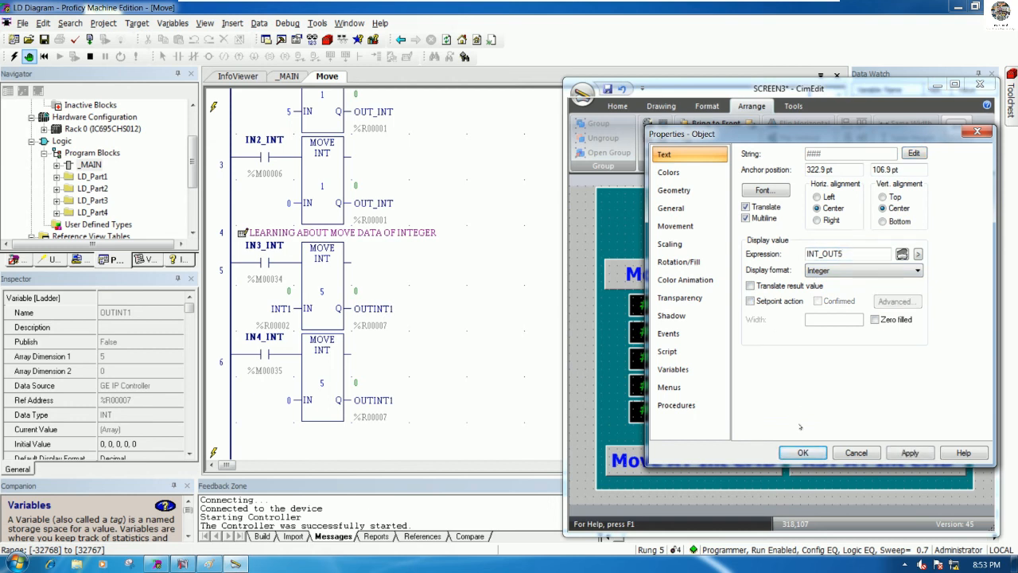
click(803, 452)
click(607, 88)
click(770, 369)
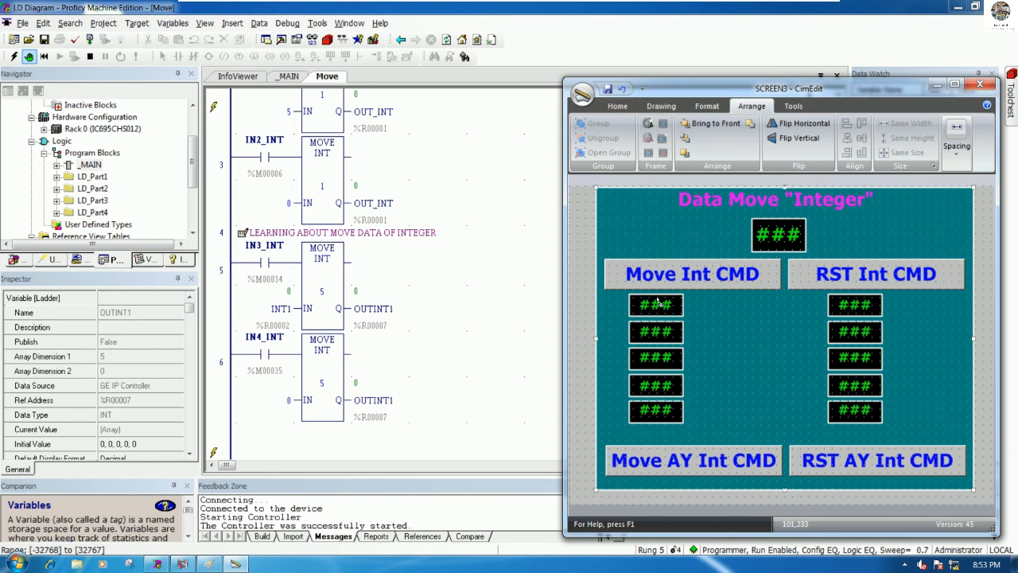
- Add the text labels INPUT below the Move Int CMD display column and OUTPUT below the RST Int CMD column, and save the screen
click(661, 106)
click(828, 137)
click(739, 360)
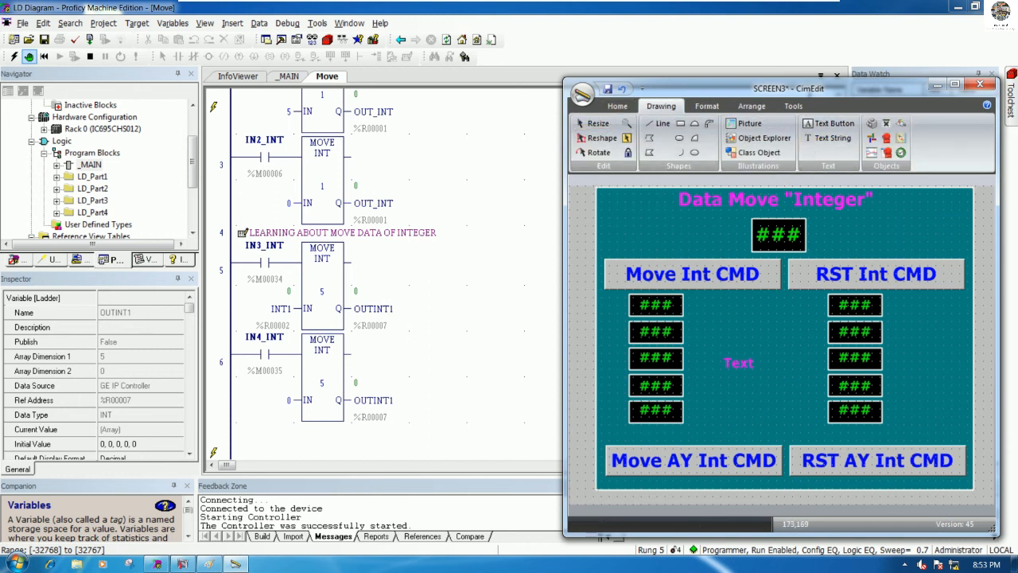
text(INPUT)
key(Escape)
drag(760, 365, 875, 440)
double_click(875, 438)
text(OUTPUT)
click(921, 430)
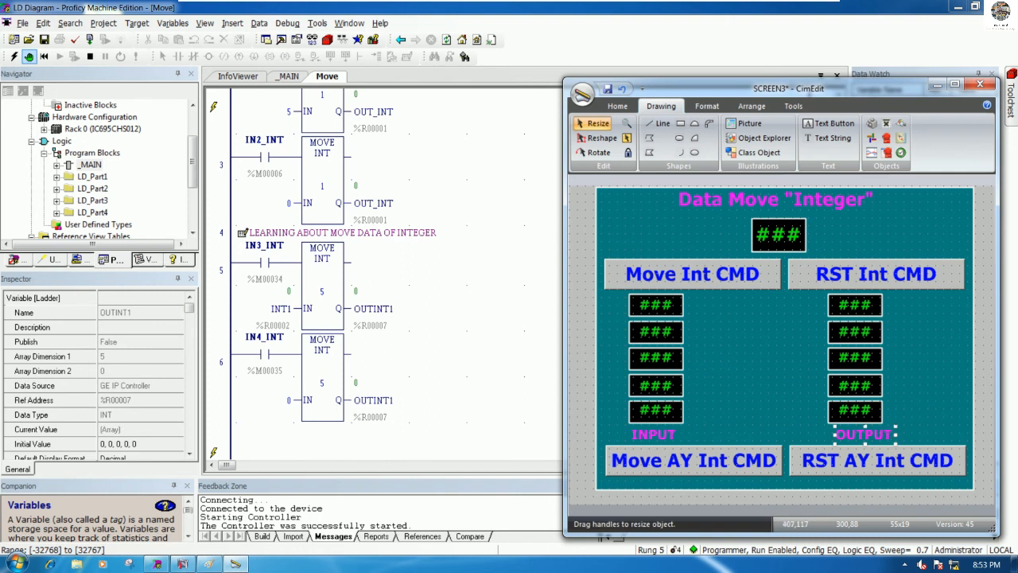
click(857, 340)
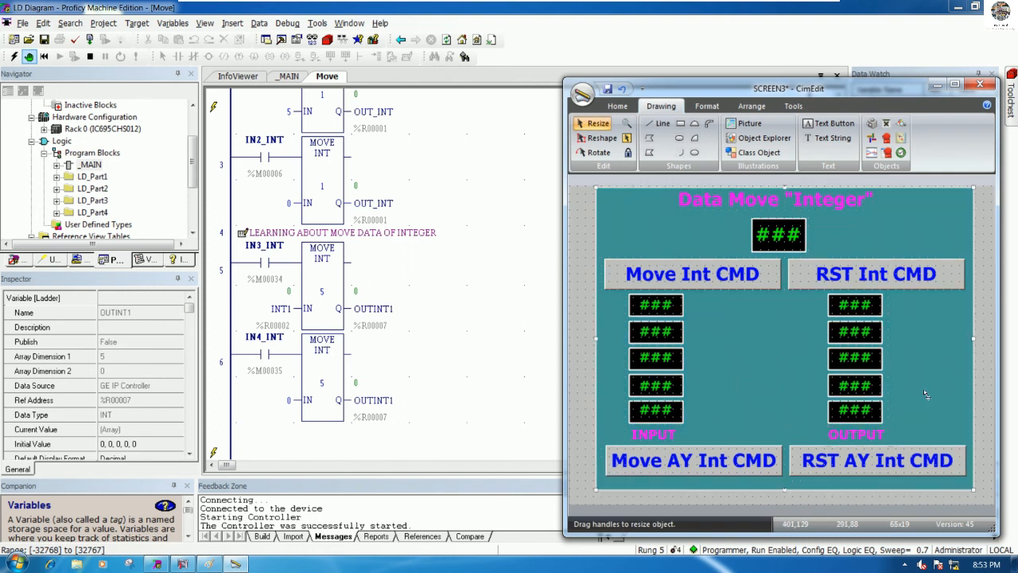
key(ctrl+s)
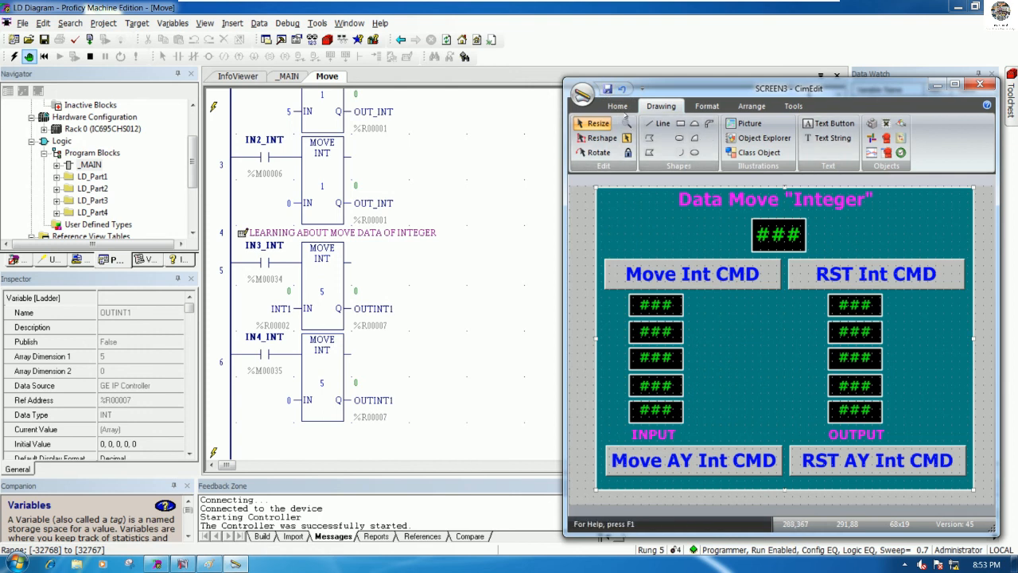
- Run SCREEN3 as a test screen, minimize CimEdit and place the test window beside the ladder rungs
click(621, 108)
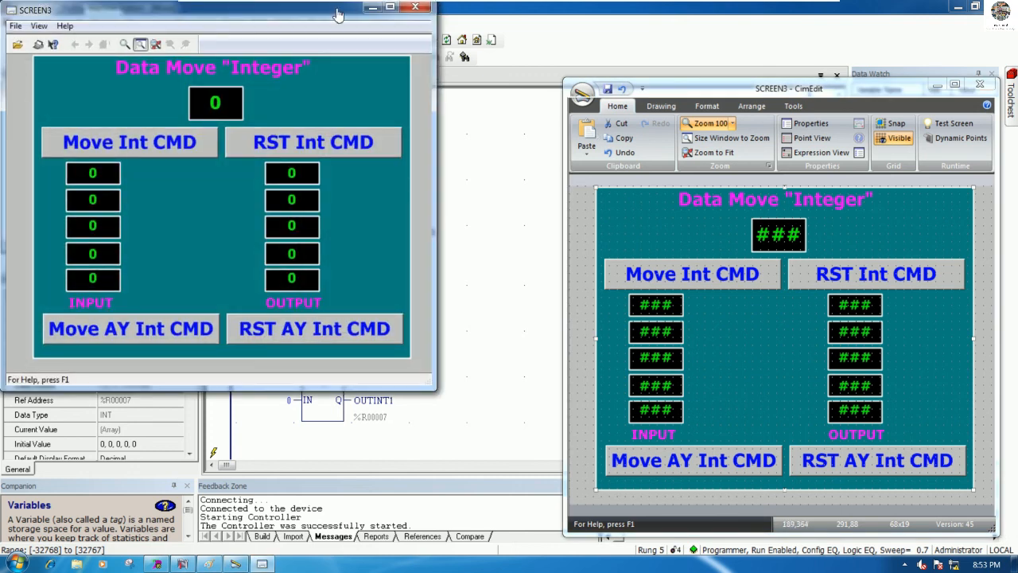
click(938, 85)
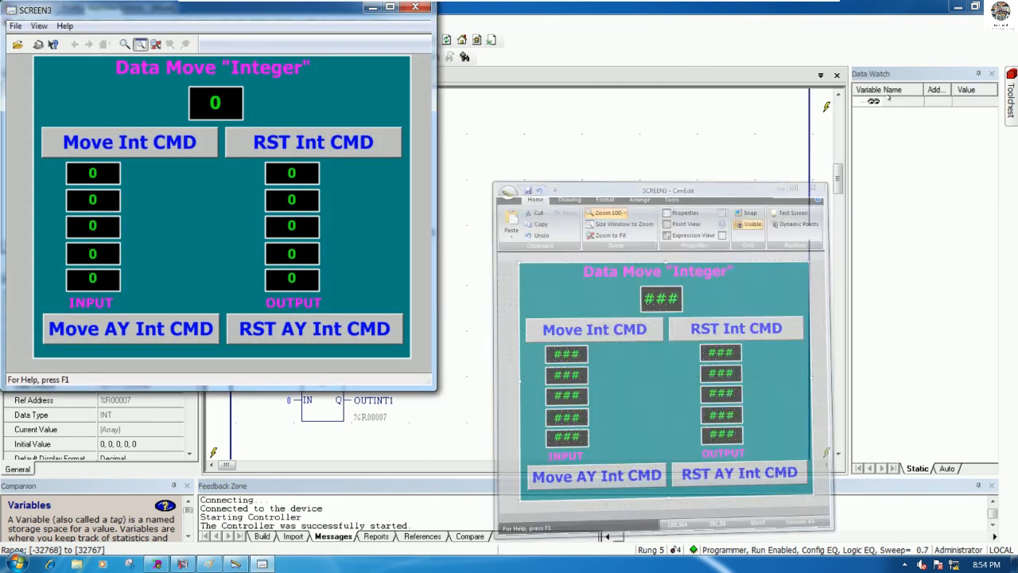
drag(325, 11, 780, 94)
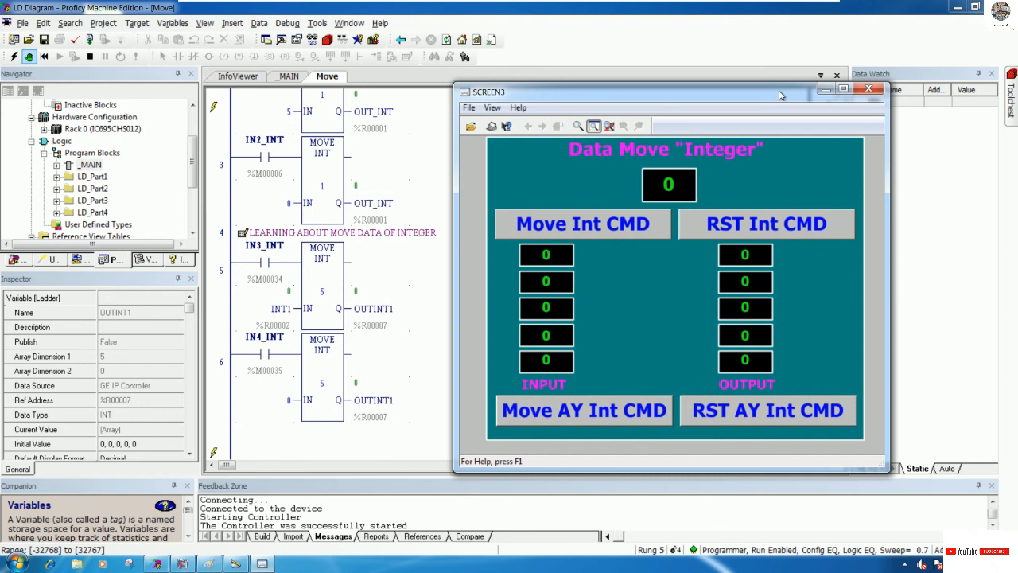
- Enter 4, 2 and 6 in the first three INPUT displays of the running screen
click(548, 254)
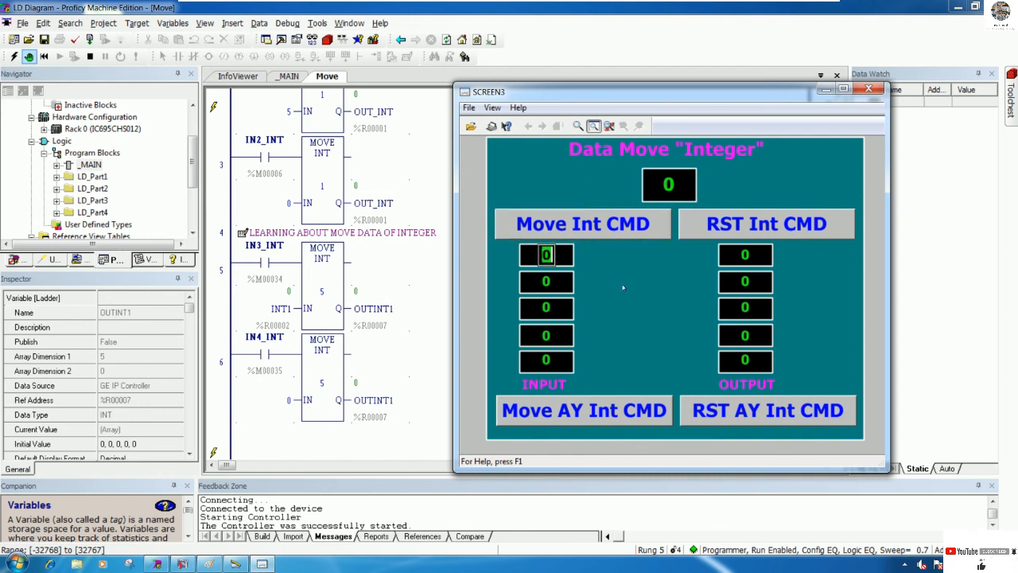
text(4)
key(Return)
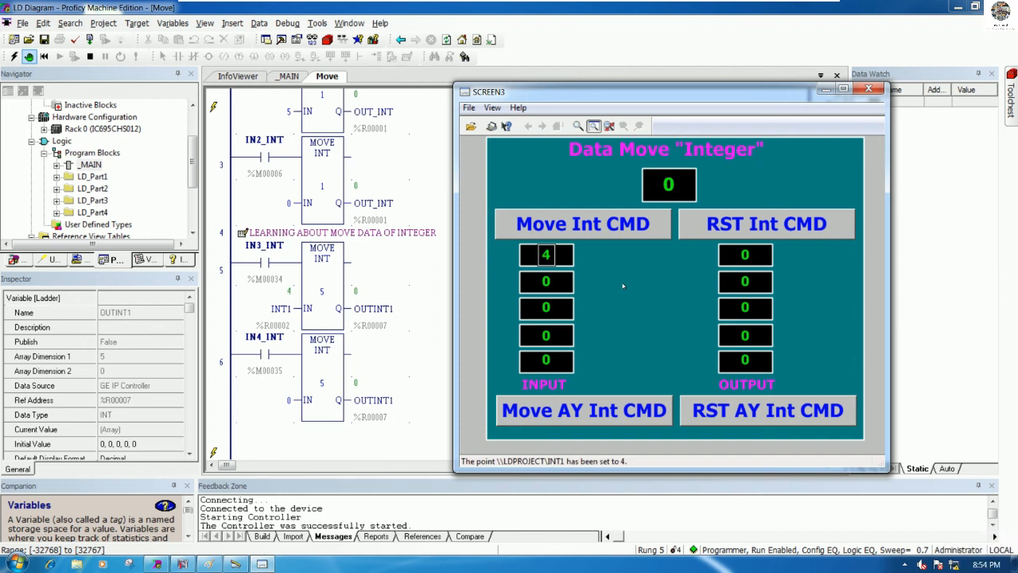
click(554, 281)
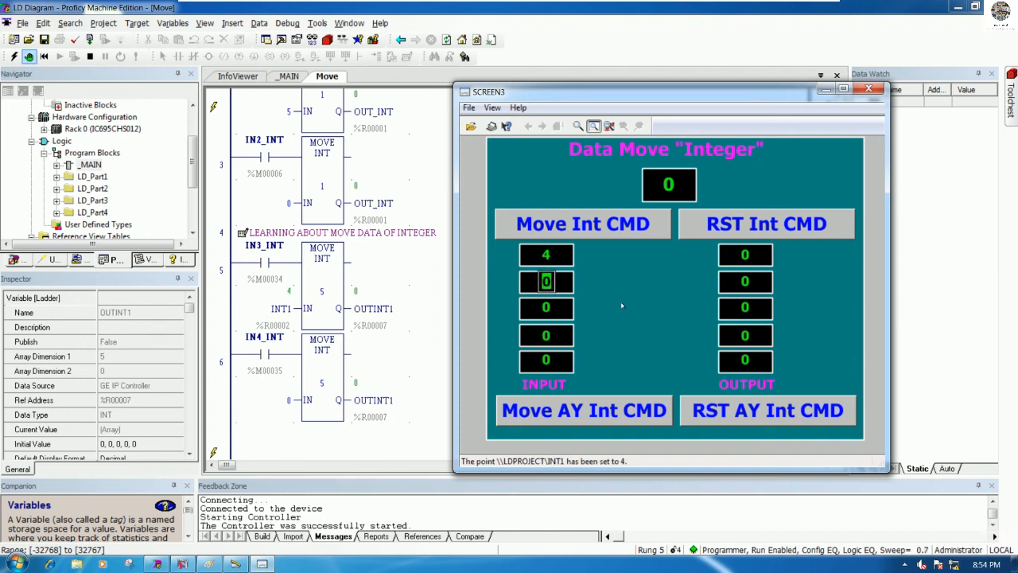
text(2)
key(Return)
click(556, 300)
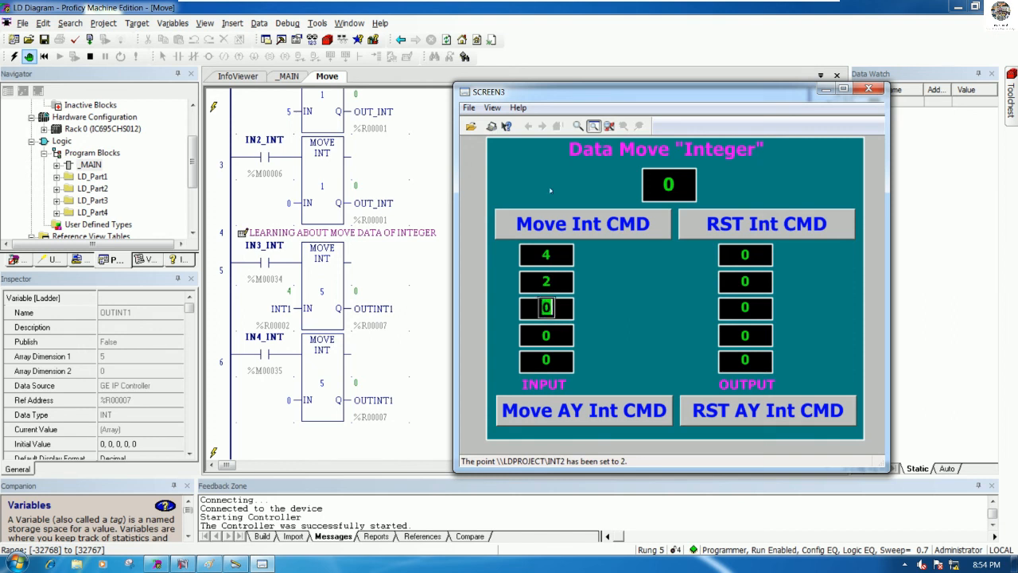
text(6)
key(Return)
- Enter 7 in the fourth INPUT display and 10 in the fifth
click(554, 338)
drag(542, 337, 627, 361)
text(7)
key(Return)
click(565, 363)
text(9)
key(Return)
click(556, 371)
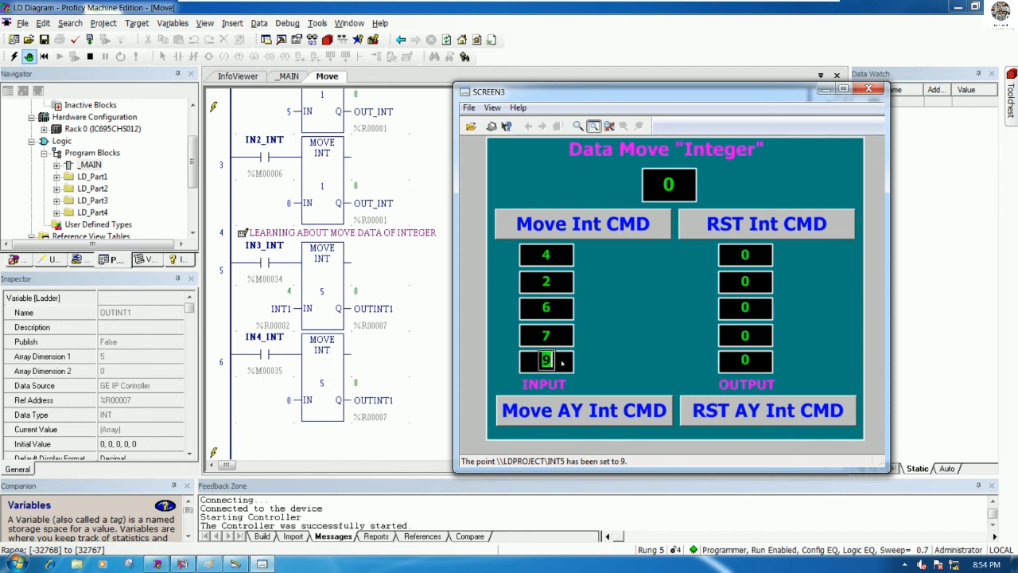
text(10)
key(Return)
- Trigger Move AY Int CMD to copy the inputs to the outputs, and reset the outputs with RST AY Int CMD
click(584, 411)
click(595, 419)
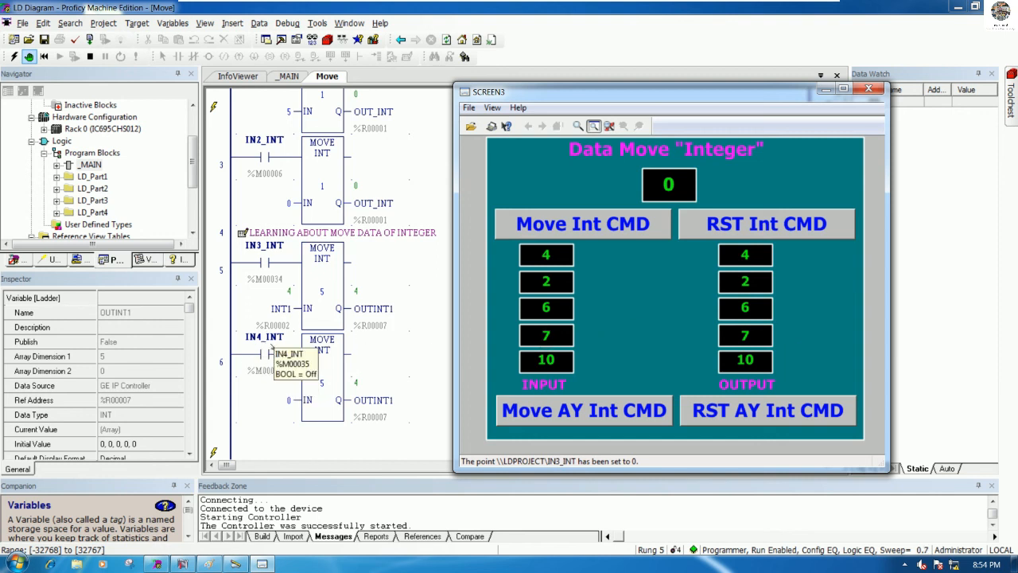
click(754, 412)
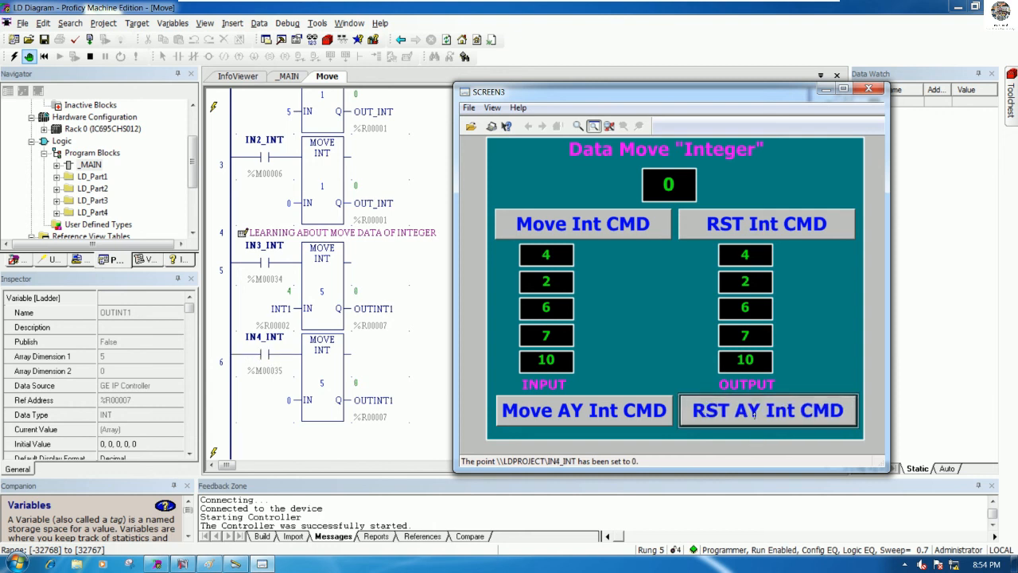
- Set the fourth INPUT display to 100 and move the input array to the outputs again
click(547, 335)
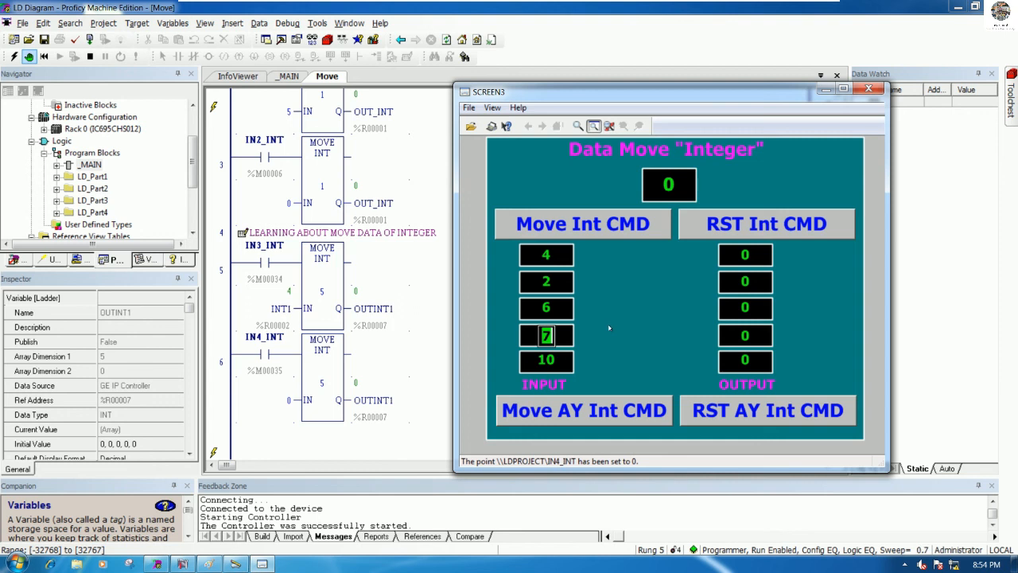
text(100)
key(Return)
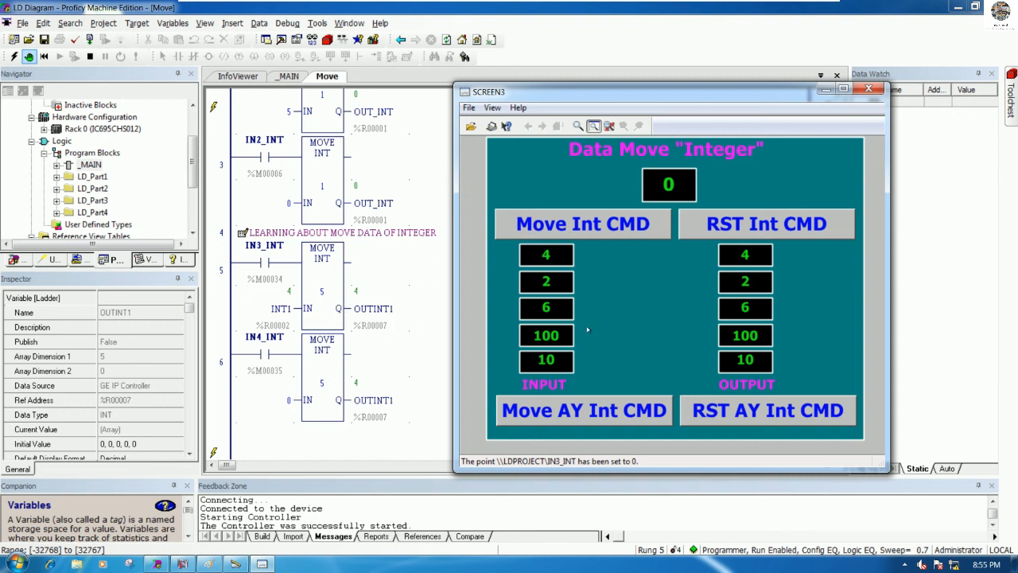
- Open the Move_Boolean block from the _MAIN logic and place the SCREEN3 test window beside its rungs
mouse_move(278, 307)
drag(648, 94, 637, 93)
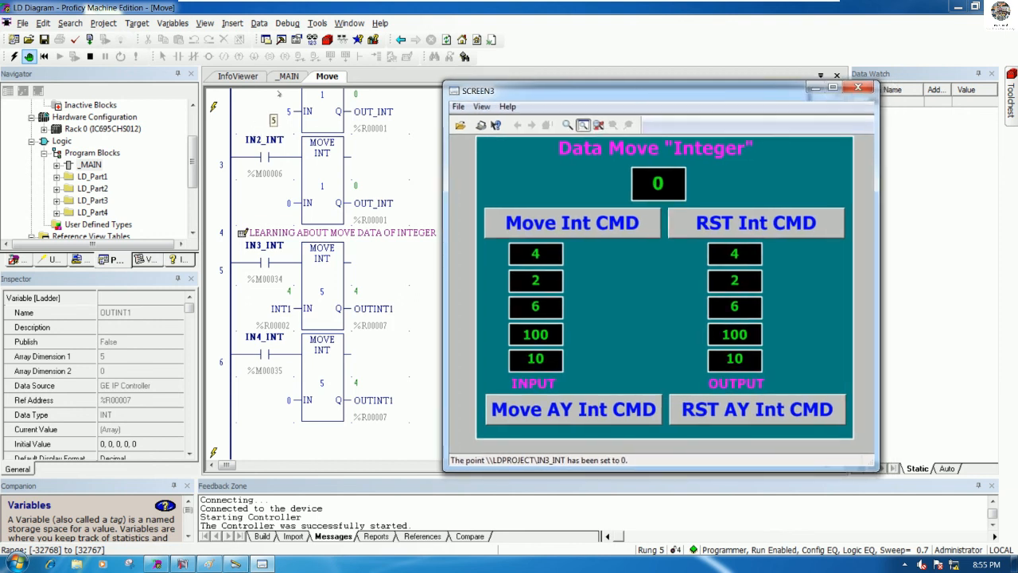
click(285, 78)
double_click(434, 118)
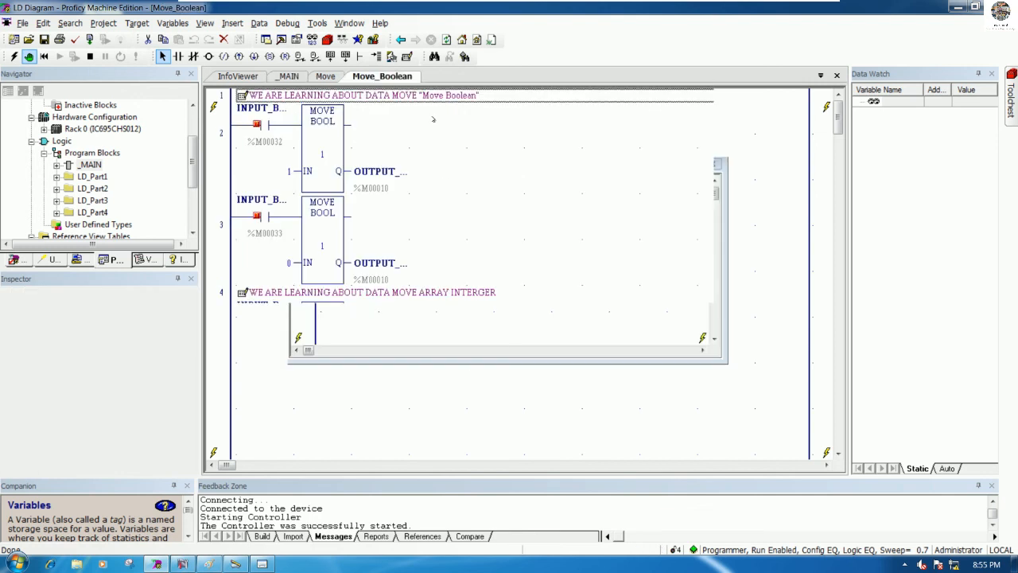
click(265, 564)
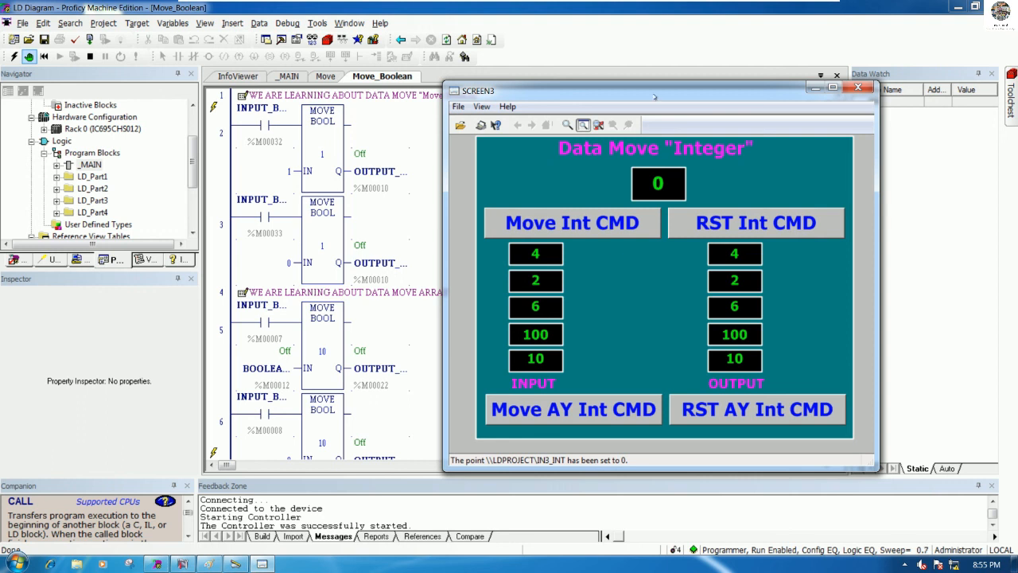
drag(659, 97, 712, 103)
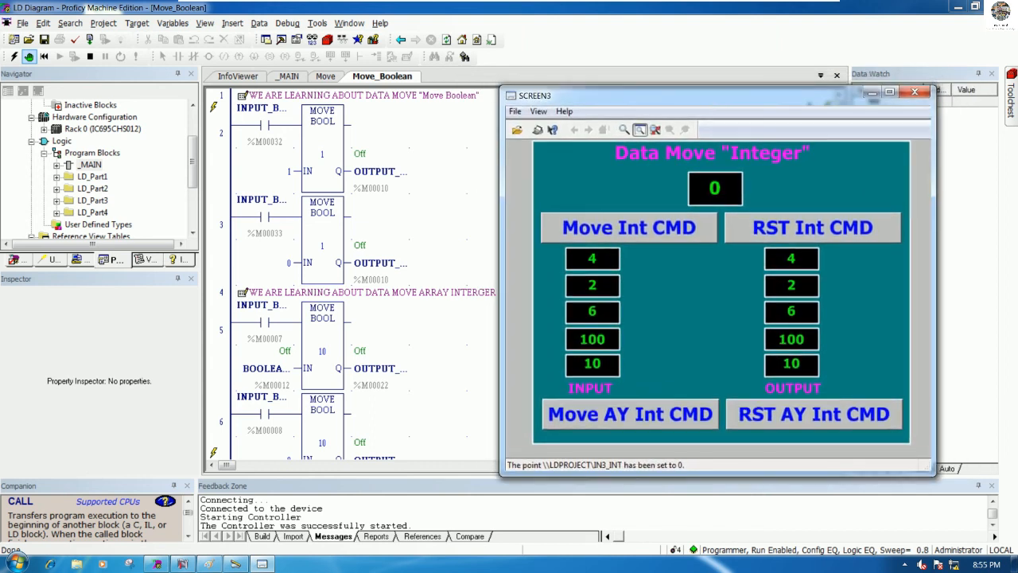